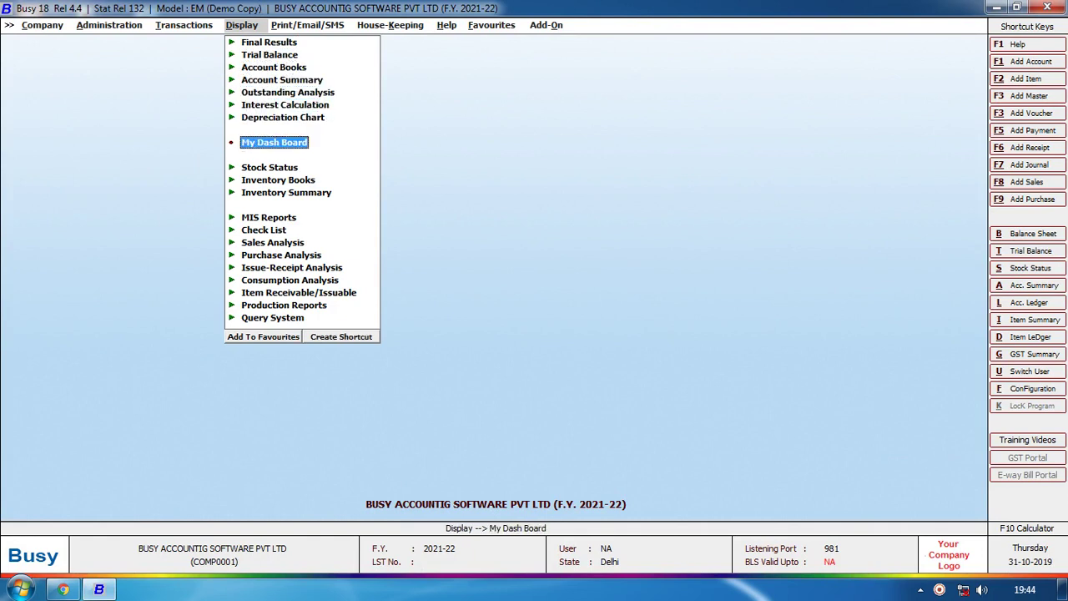
Try to open My Dash Board before it is configured.
{"action": "key", "text": "Return"}
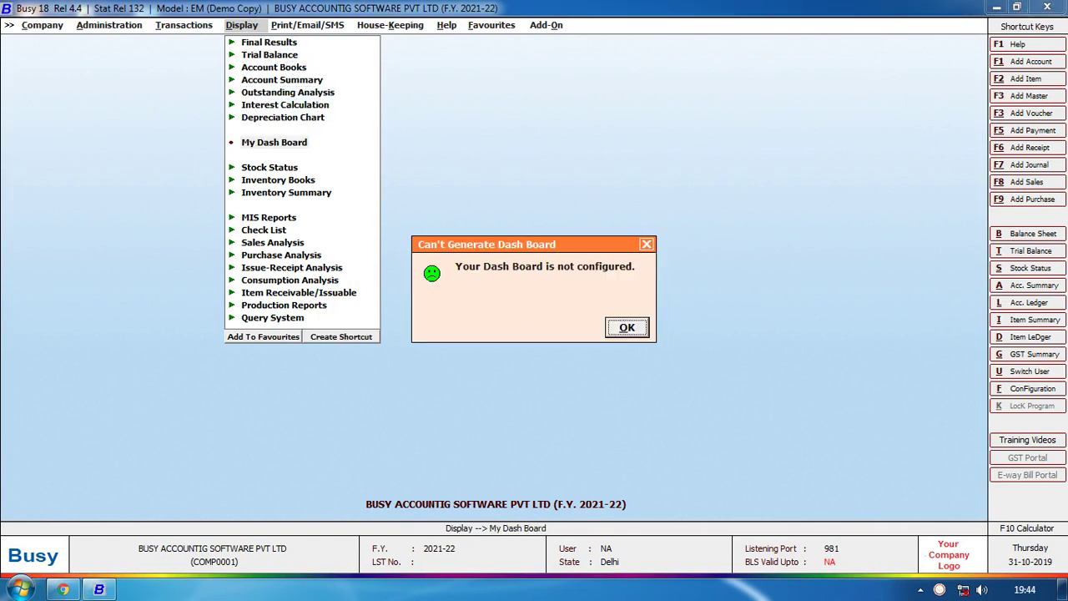
{"action": "key", "text": "Return"}
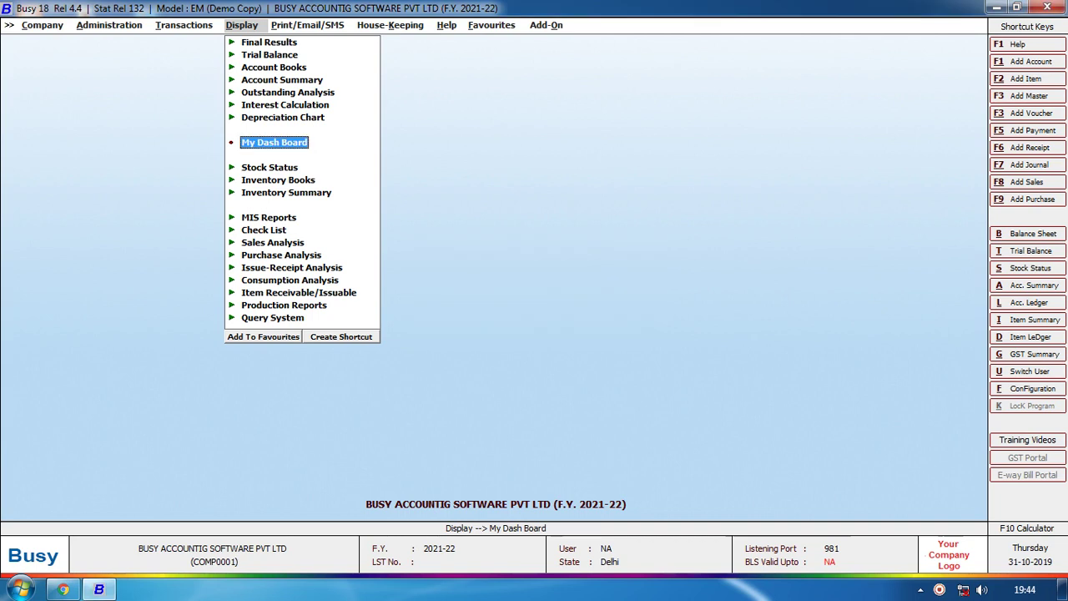
{"action": "key", "text": "Up"}
{"action": "key", "text": "Down"}
{"action": "key", "text": "Up"}
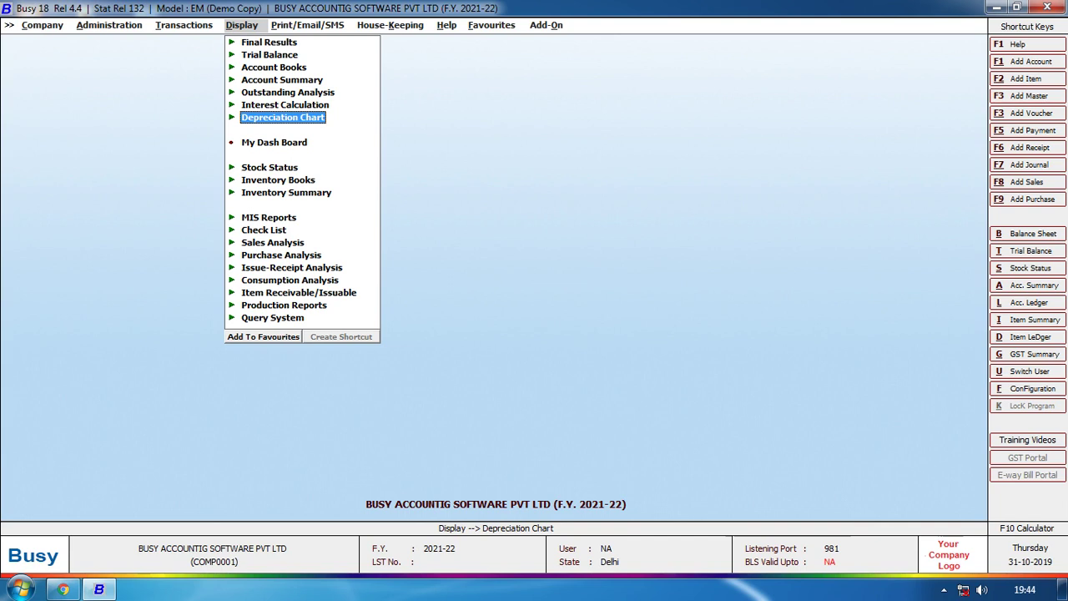
{"action": "key", "text": "Return"}
{"action": "key", "text": "Escape"}
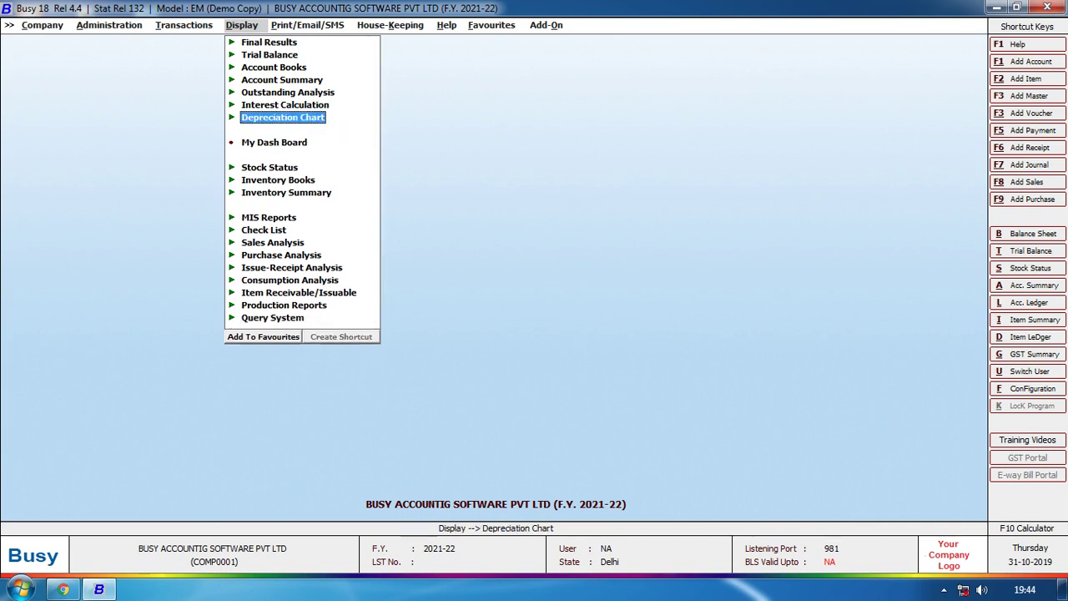
{"action": "key", "text": "Down"}
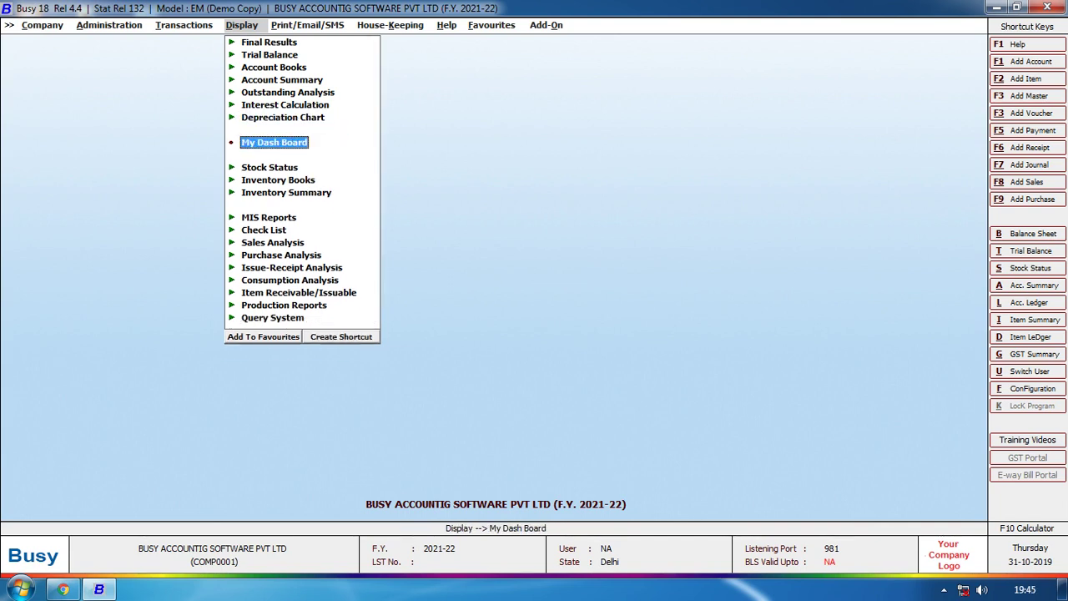
Open User Dash Board Configuration and load the settings for the user Busy.
{"action": "key", "text": "Left"}
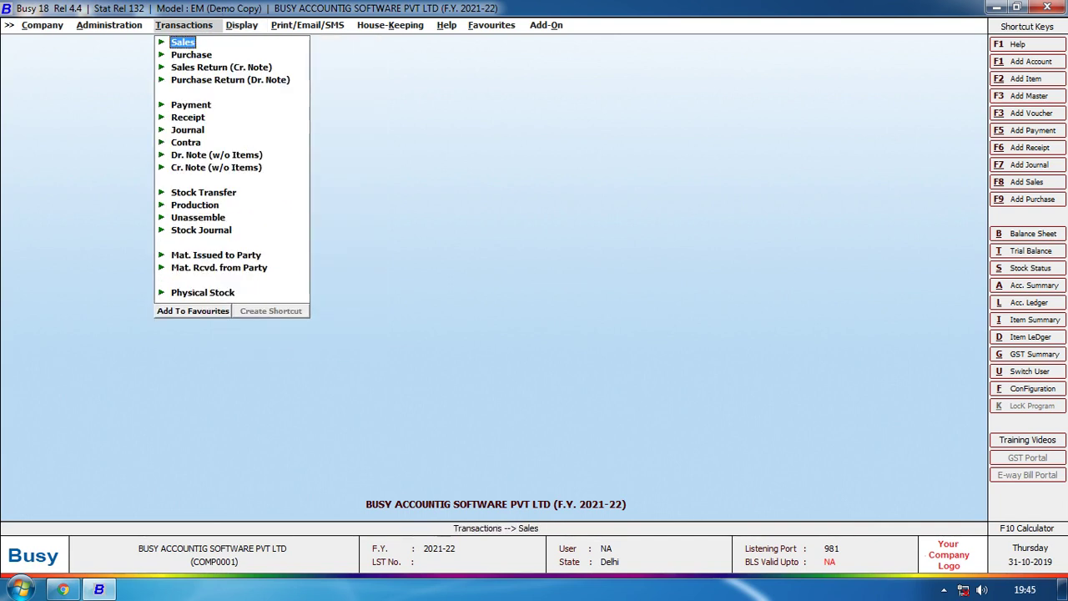
{"action": "key", "text": "Left"}
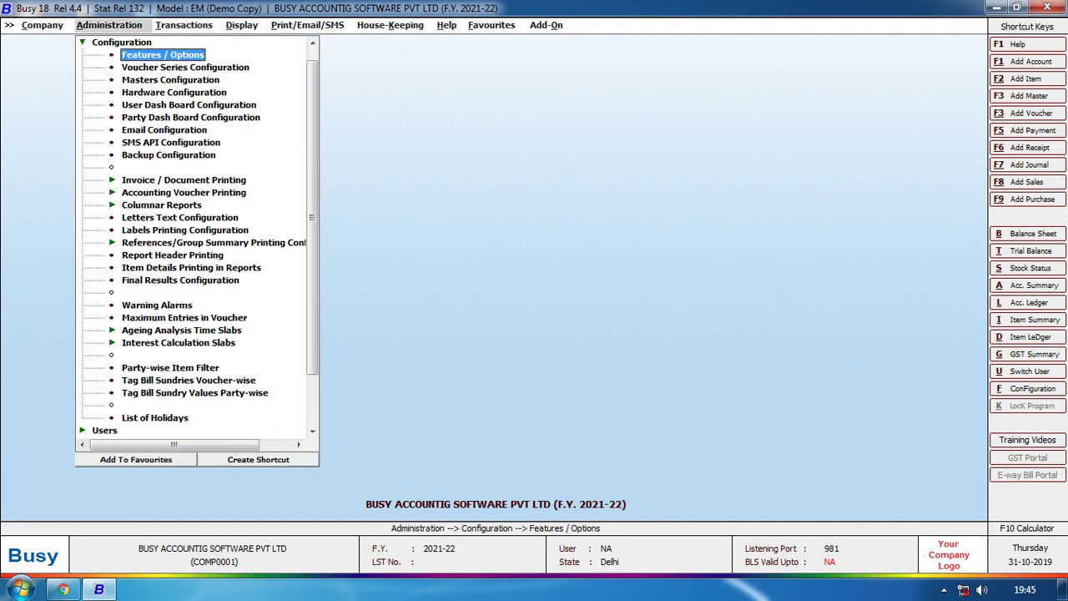
{"action": "key", "text": "Down"}
{"action": "key", "text": "Down"}
{"action": "key", "text": "Down"}
{"action": "key", "text": "Down"}
{"action": "key", "text": "Down"}
{"action": "key", "text": "Down"}
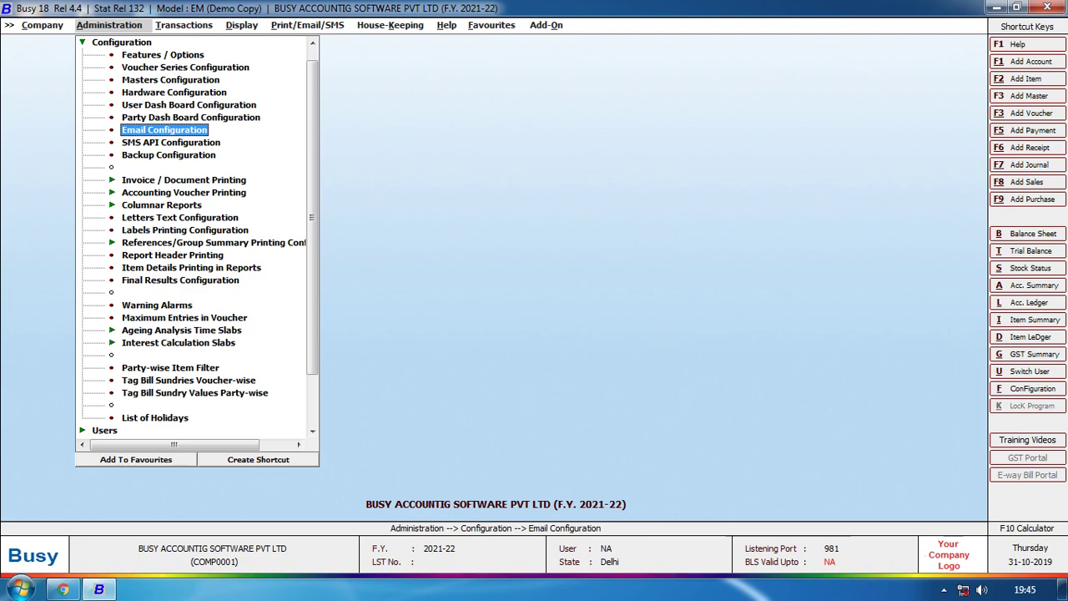
{"action": "key", "text": "Up"}
{"action": "key", "text": "Up"}
{"action": "key", "text": "Return"}
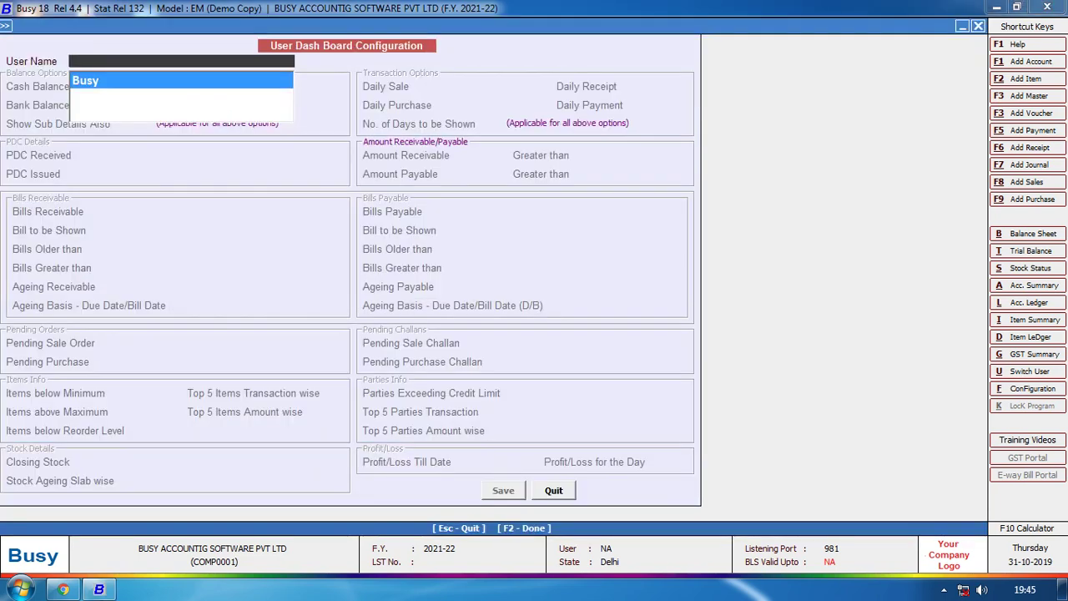
{"action": "key", "text": "Return"}
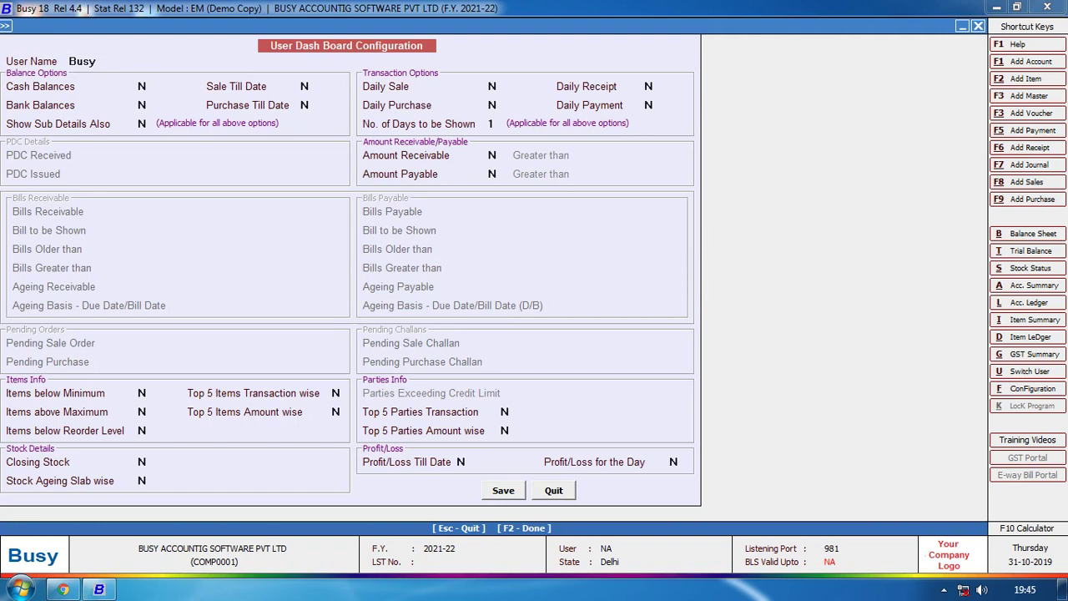
Set Cash Balances, Bank Balances, Show Sub Details Also, Sale Till Date and Purchase Till Date to Y.
{"action": "type", "text": "Y"}
{"action": "key", "text": "Return"}
{"action": "type", "text": "Y"}
{"action": "key", "text": "Return"}
{"action": "type", "text": "Y"}
{"action": "key", "text": "Return"}
{"action": "type", "text": "Y"}
{"action": "key", "text": "Return"}
{"action": "type", "text": "Y"}
{"action": "key", "text": "Return"}
Set Daily Sale, Daily Purchase, Daily Receipt and Daily Payment to Y, keeping 1 day to be shown.
{"action": "type", "text": "Y"}
{"action": "key", "text": "Return"}
{"action": "type", "text": "Y"}
{"action": "key", "text": "Return"}
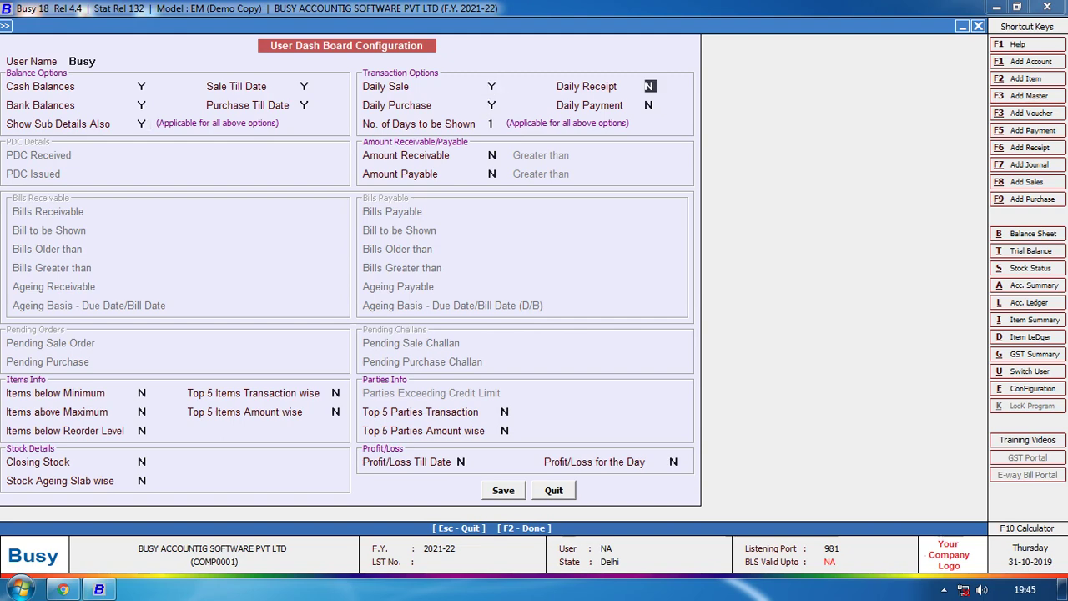
{"action": "type", "text": "Y"}
{"action": "key", "text": "Return"}
{"action": "type", "text": "Y"}
{"action": "key", "text": "Return"}
{"action": "key", "text": "Return"}
Enable Amount Receivable and Amount Payable with Y, keeping both Greater than limits at 0.00.
{"action": "type", "text": "Y"}
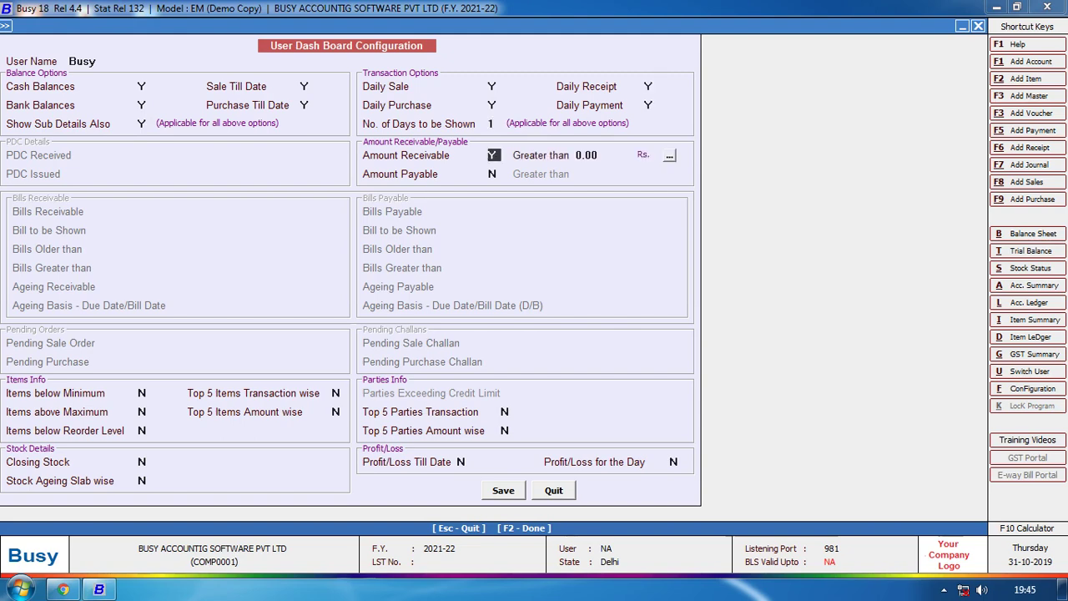
{"action": "key", "text": "Return"}
{"action": "key", "text": "Return"}
{"action": "type", "text": "Y"}
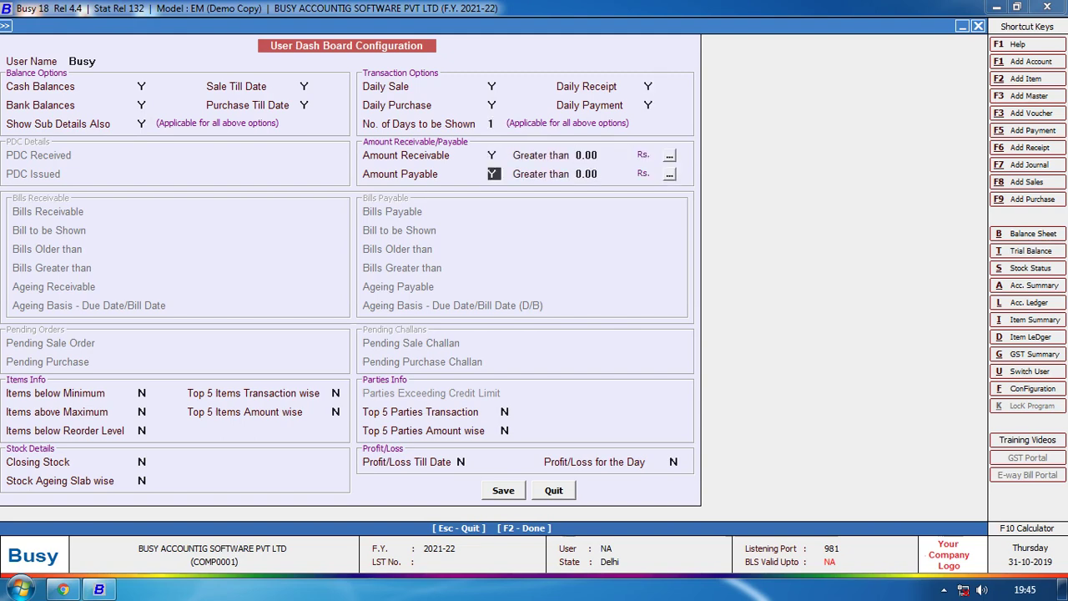
{"action": "key", "text": "Return"}
{"action": "key", "text": "Return"}
{"action": "key", "text": "Return"}
Set Items below Minimum and Items above Maximum to Y in the items information.
{"action": "left_click", "coordinate": [143, 393]}
{"action": "type", "text": "Y"}
{"action": "key", "text": "Return"}
{"action": "type", "text": "Y"}
{"action": "key", "text": "Return"}
{"action": "key", "text": "Return"}
{"action": "key", "text": "Return"}
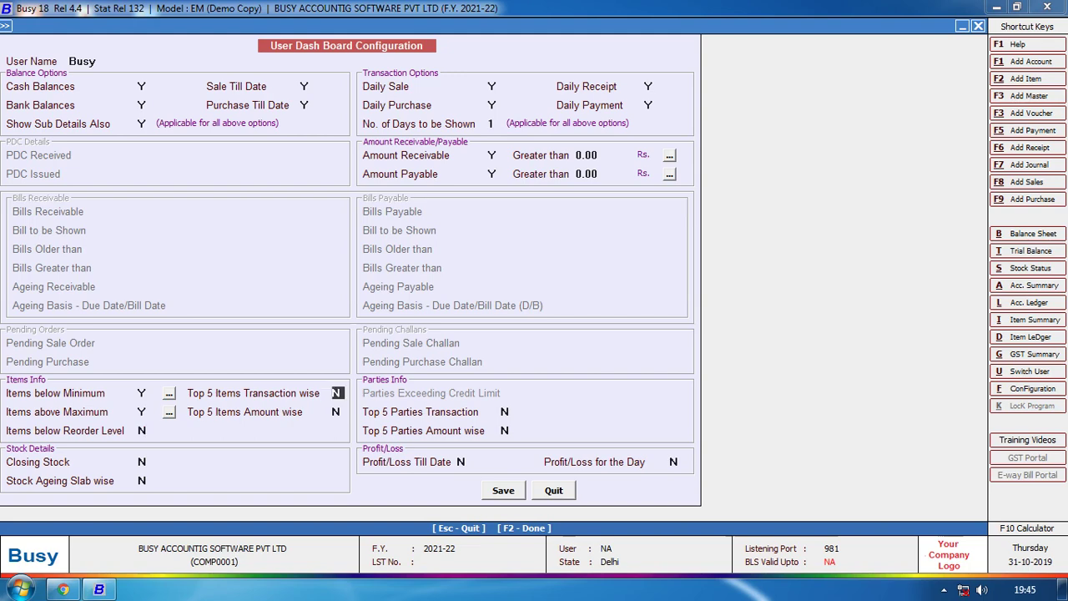
Set Top 5 Parties Transaction and Top 5 Parties Amount wise to Y, leaving the top 5 items options at N.
{"action": "key", "text": "Return"}
{"action": "key", "text": "Up"}
{"action": "type", "text": "Y"}
{"action": "key", "text": "Return"}
{"action": "type", "text": "Y"}
{"action": "key", "text": "Return"}
Set Closing Stock to Y and keep B for Show Book/Total Stock.
{"action": "type", "text": "Y"}
{"action": "key", "text": "Return"}
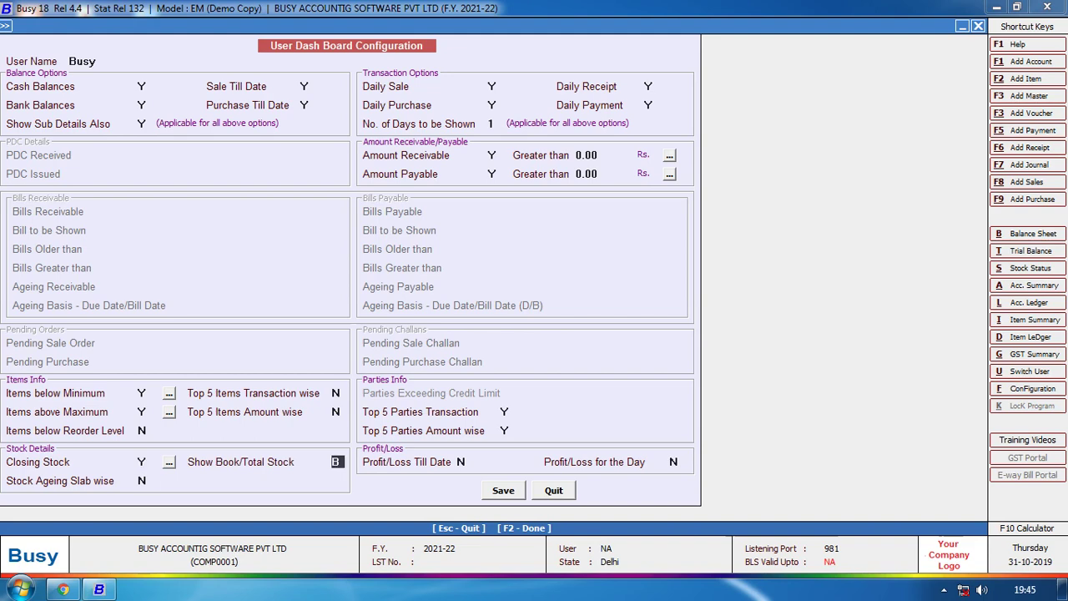
{"action": "key", "text": "Return"}
{"action": "key", "text": "Return"}
Set Profit/Loss Till Date and Profit/Loss for the Day to Y, and save the dashboard configuration.
{"action": "type", "text": "Y"}
{"action": "key", "text": "Return"}
{"action": "type", "text": "Y"}
{"action": "key", "text": "Return"}
{"action": "key", "text": "Return"}
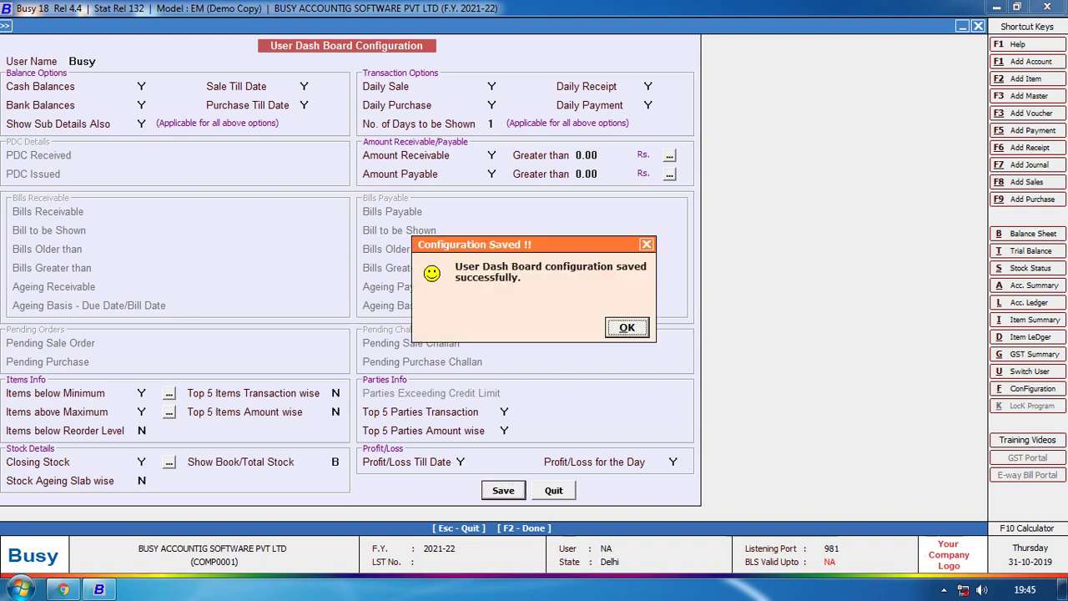
{"action": "key", "text": "Return"}
Generate My Dash Board for the report date 30-04-2021.
{"action": "key", "text": "Right"}
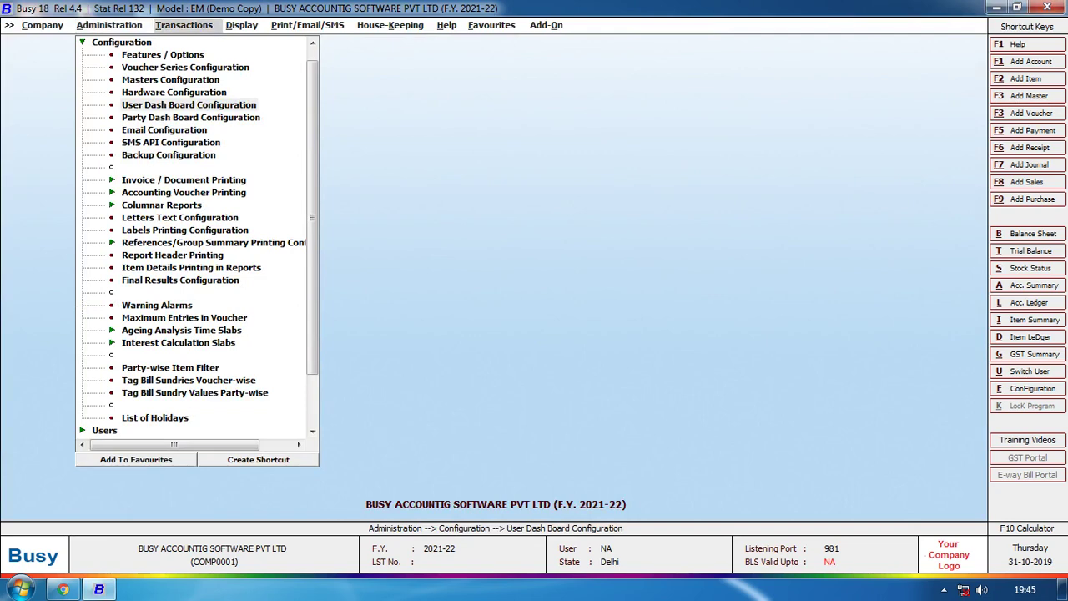
{"action": "key", "text": "Right"}
{"action": "key", "text": "Return"}
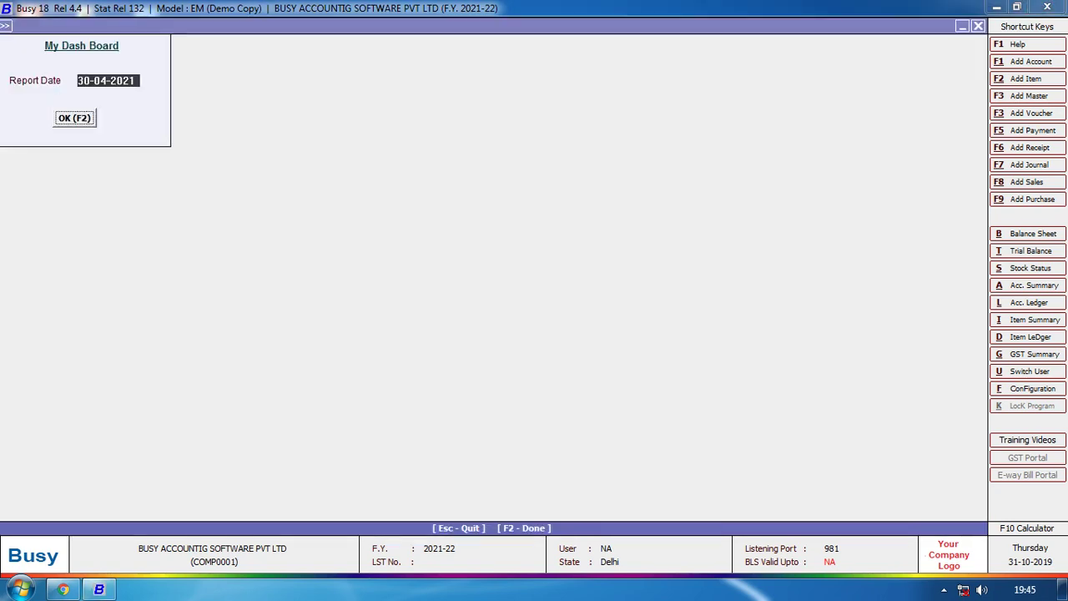
{"action": "key", "text": "Return"}
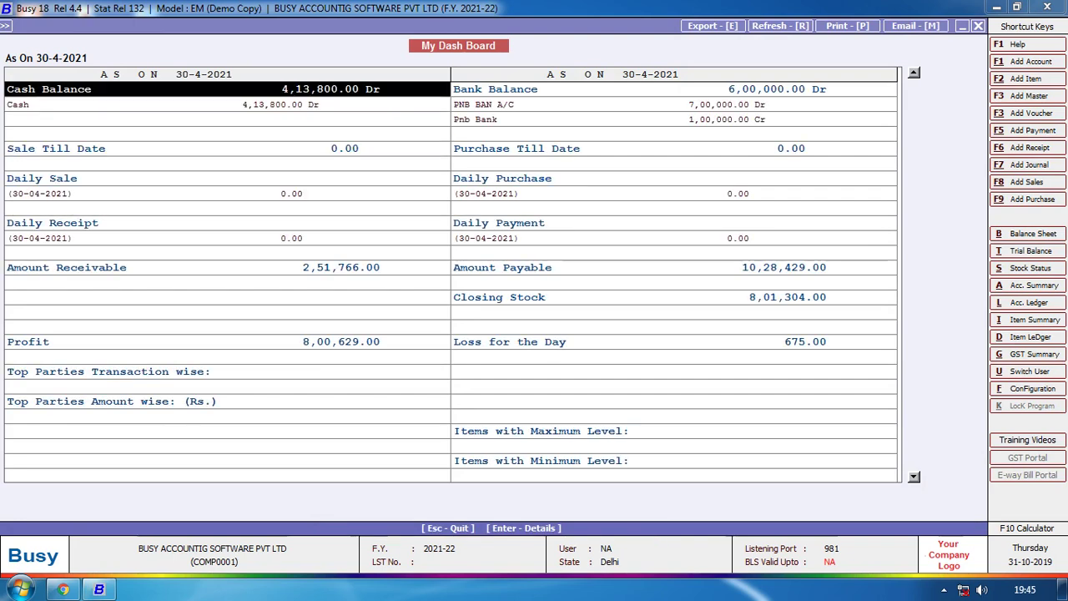
Examine the dashboard's bank balance, sale and purchase totals, daily transactions, and amounts receivable and payable.
{"action": "left_click", "coordinate": [495, 89]}
{"action": "key", "text": "Down"}
{"action": "key", "text": "Down"}
{"action": "key", "text": "Down"}
{"action": "key", "text": "Down"}
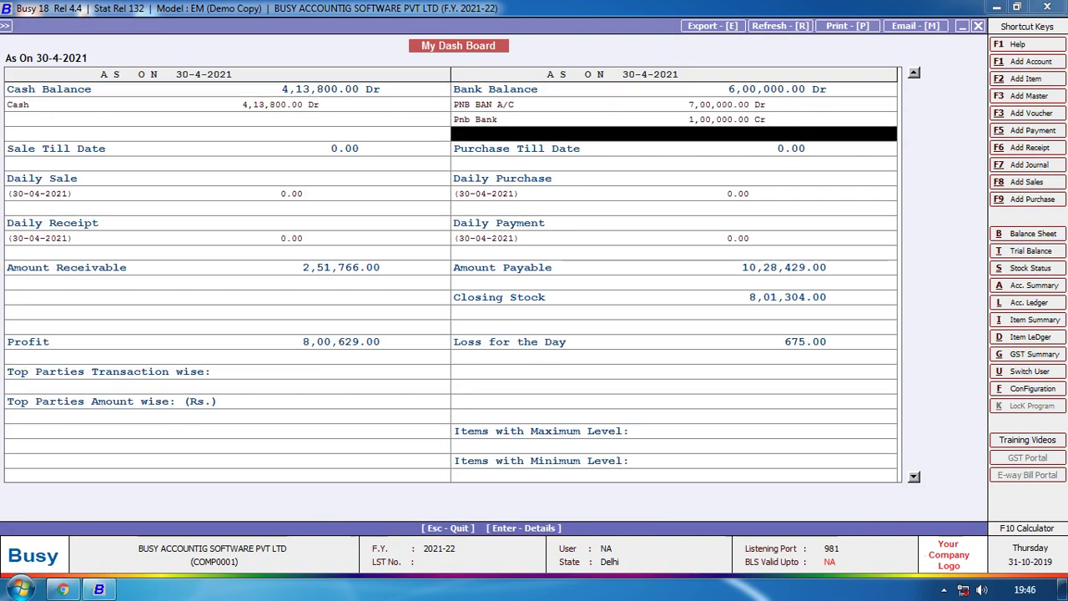
{"action": "key", "text": "Right"}
{"action": "key", "text": "Down"}
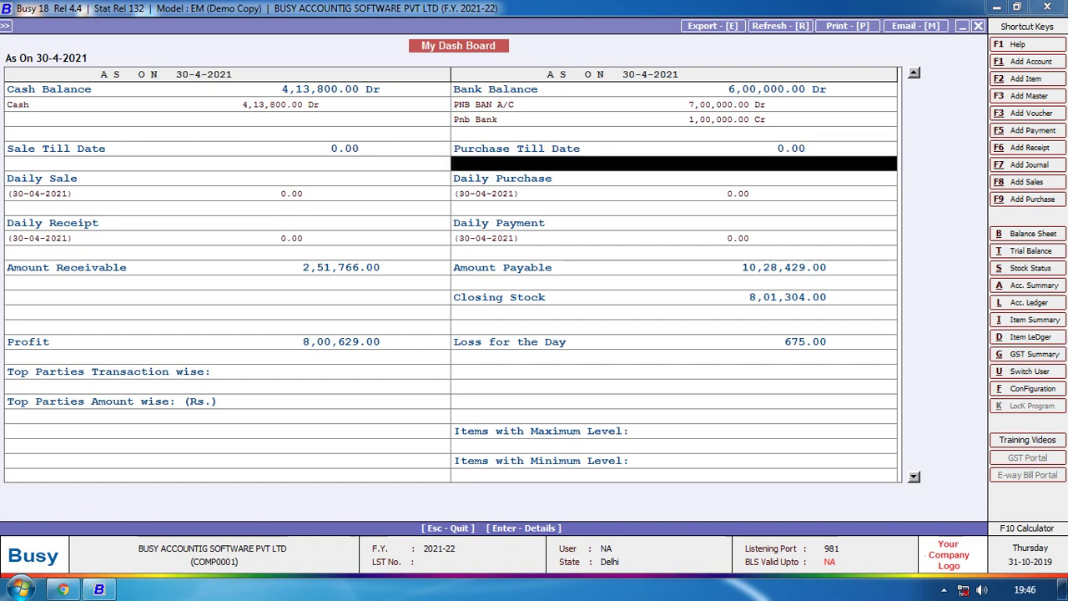
{"action": "key", "text": "Down"}
{"action": "key", "text": "Left"}
{"action": "key", "text": "Down"}
{"action": "key", "text": "Right"}
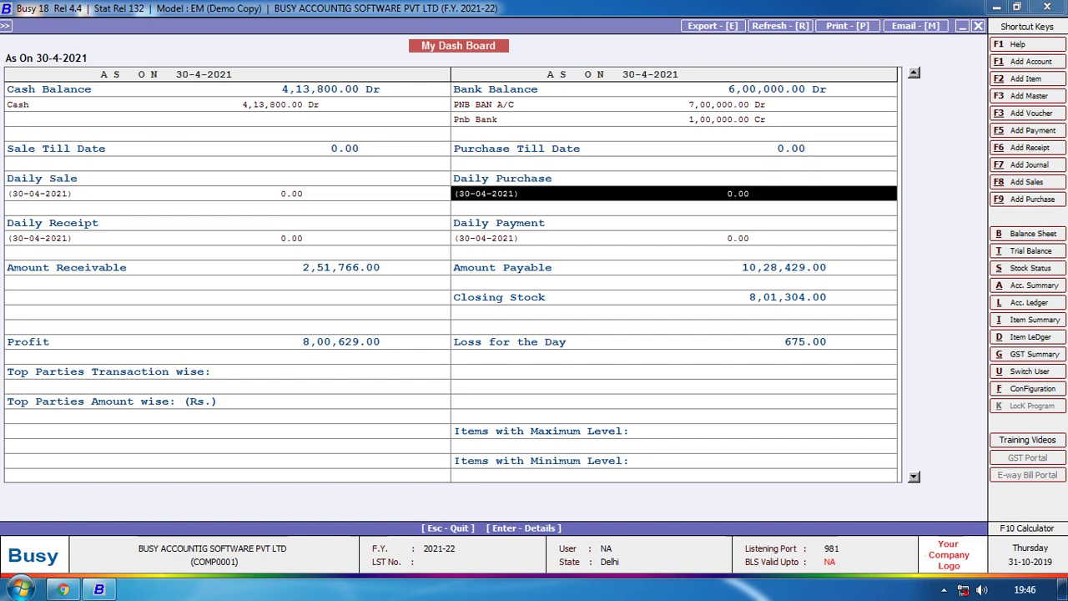
{"action": "key", "text": "Down"}
{"action": "key", "text": "Down"}
{"action": "key", "text": "Down"}
{"action": "key", "text": "Left"}
{"action": "key", "text": "Right"}
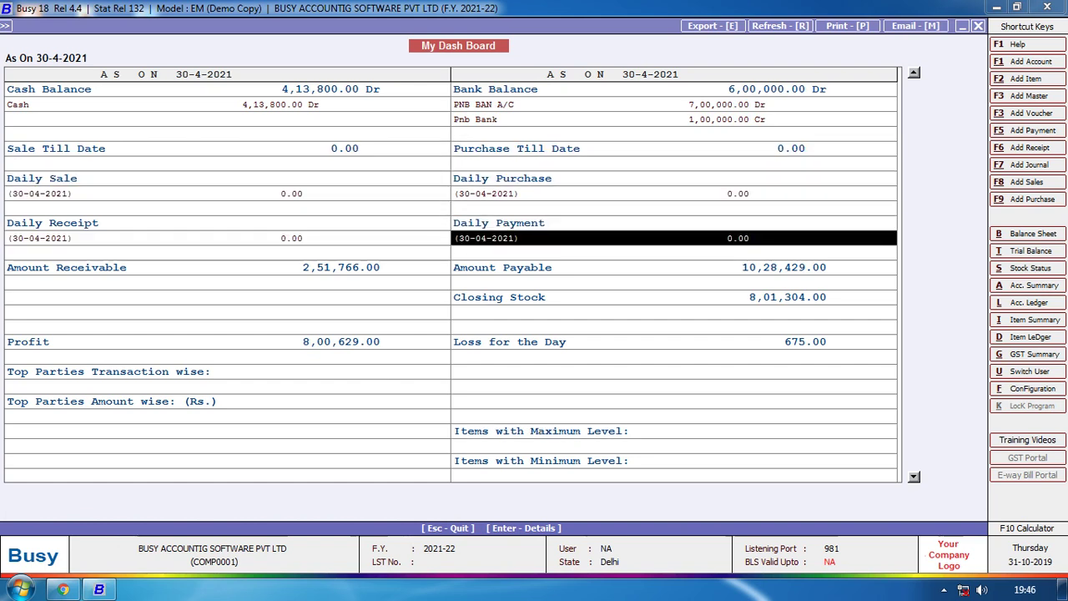
{"action": "key", "text": "Down"}
{"action": "key", "text": "Left"}
{"action": "key", "text": "Right"}
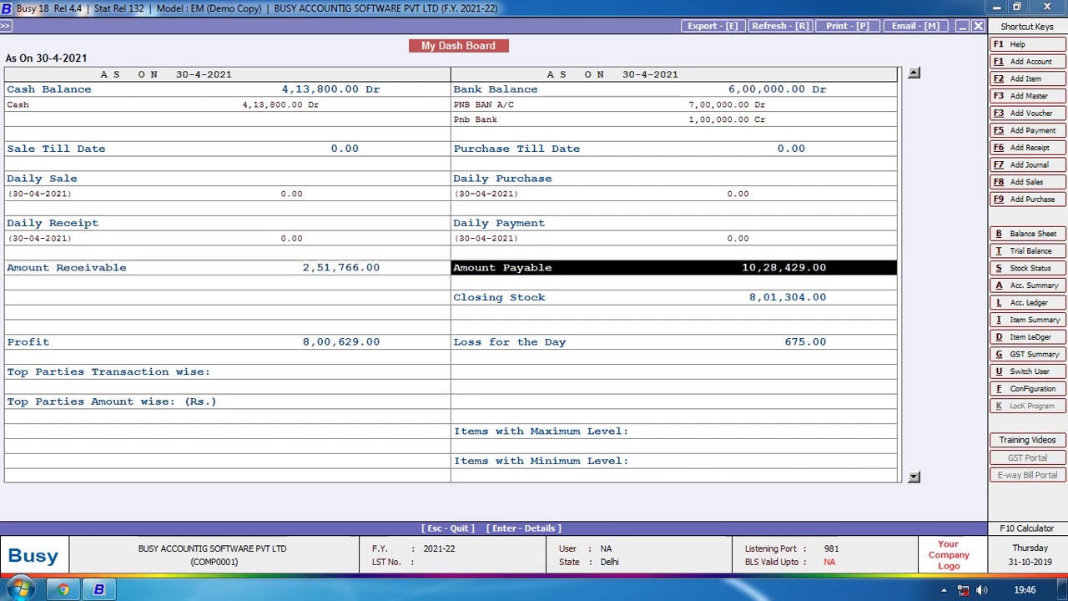
Examine the dashboard's closing stock, profit and loss, top parties, and item level sections.
{"action": "key", "text": "Down"}
{"action": "key", "text": "Down"}
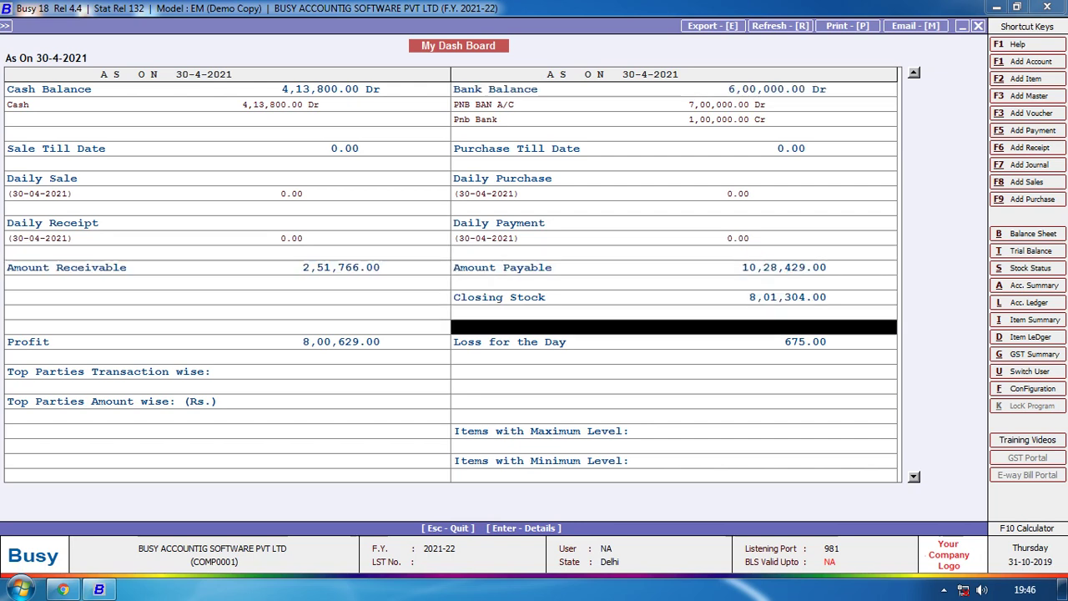
{"action": "key", "text": "Left"}
{"action": "key", "text": "Down"}
{"action": "key", "text": "Right"}
{"action": "key", "text": "Down"}
{"action": "key", "text": "Down"}
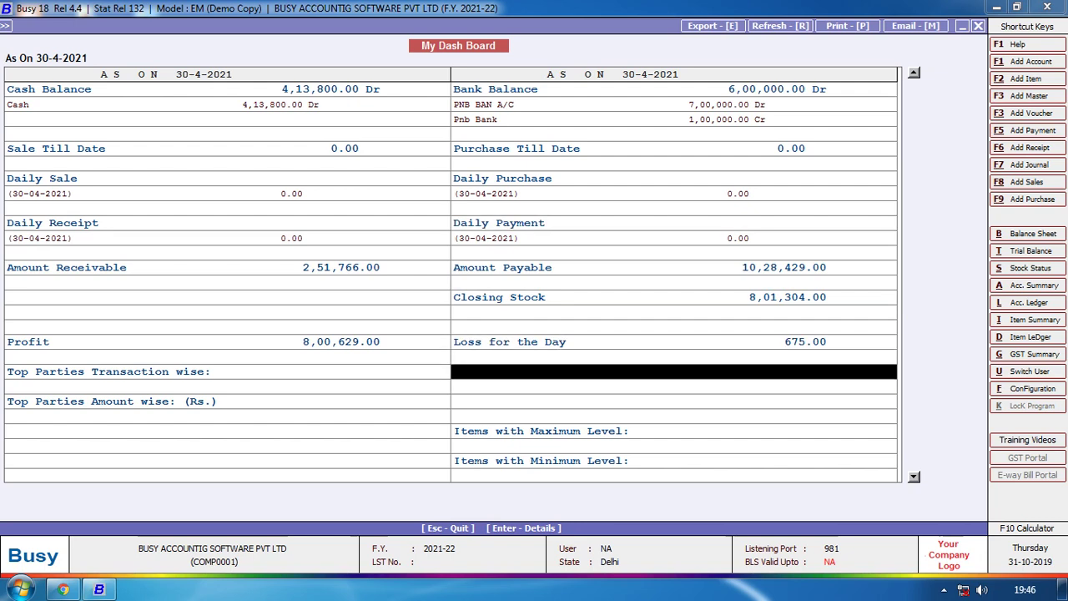
{"action": "key", "text": "Down"}
{"action": "key", "text": "Left"}
{"action": "key", "text": "Down"}
{"action": "key", "text": "Down"}
{"action": "key", "text": "Down"}
{"action": "key", "text": "Down"}
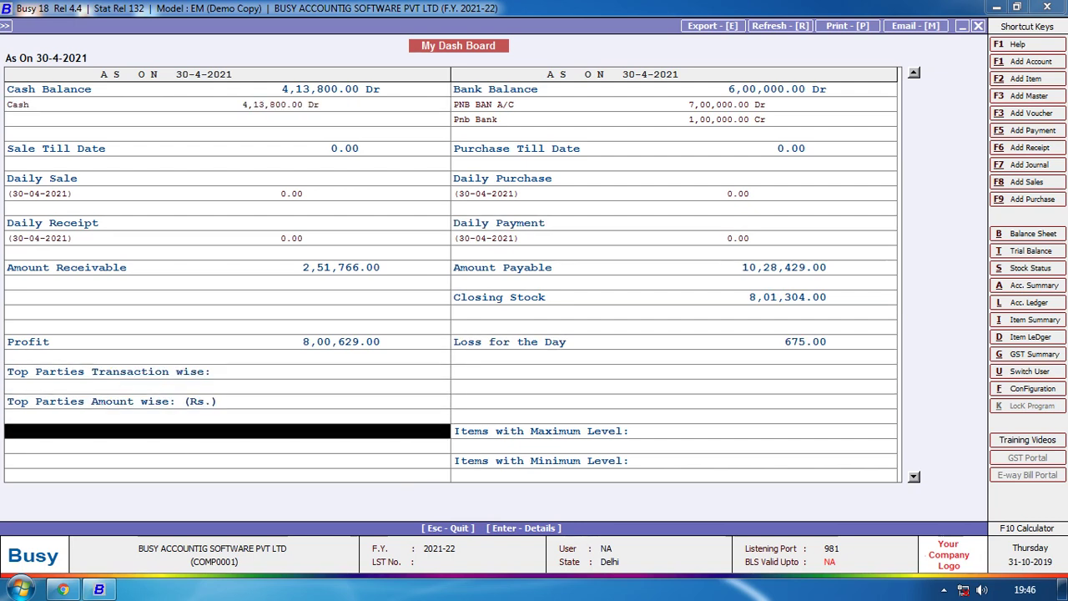
Try to print the dashboard report.
{"action": "key", "text": "alt+p"}
{"action": "key", "text": "Return"}
{"action": "key", "text": "alt+p"}
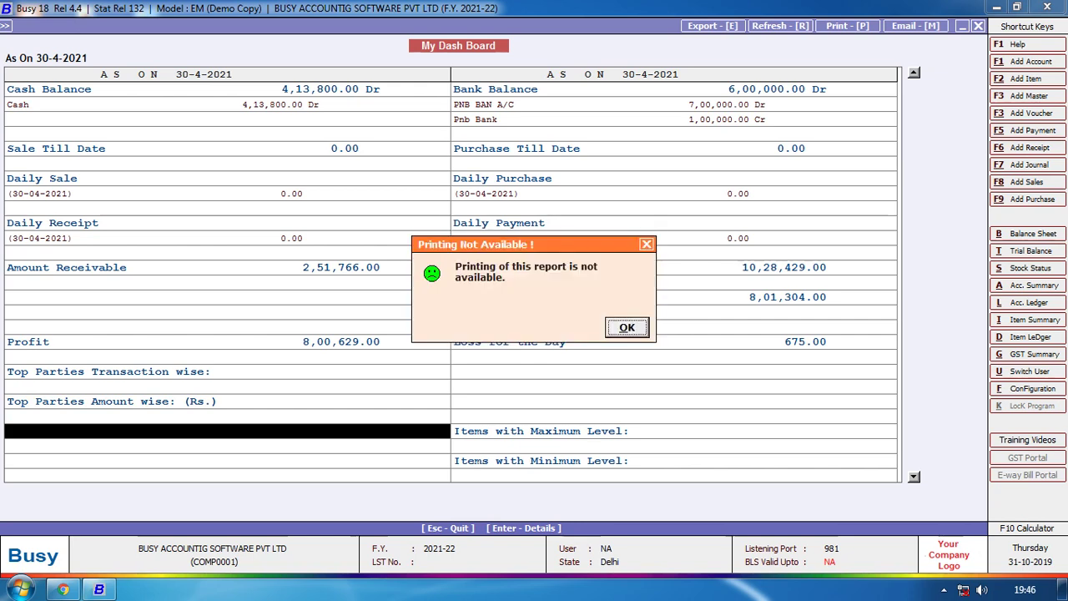
{"action": "key", "text": "Return"}
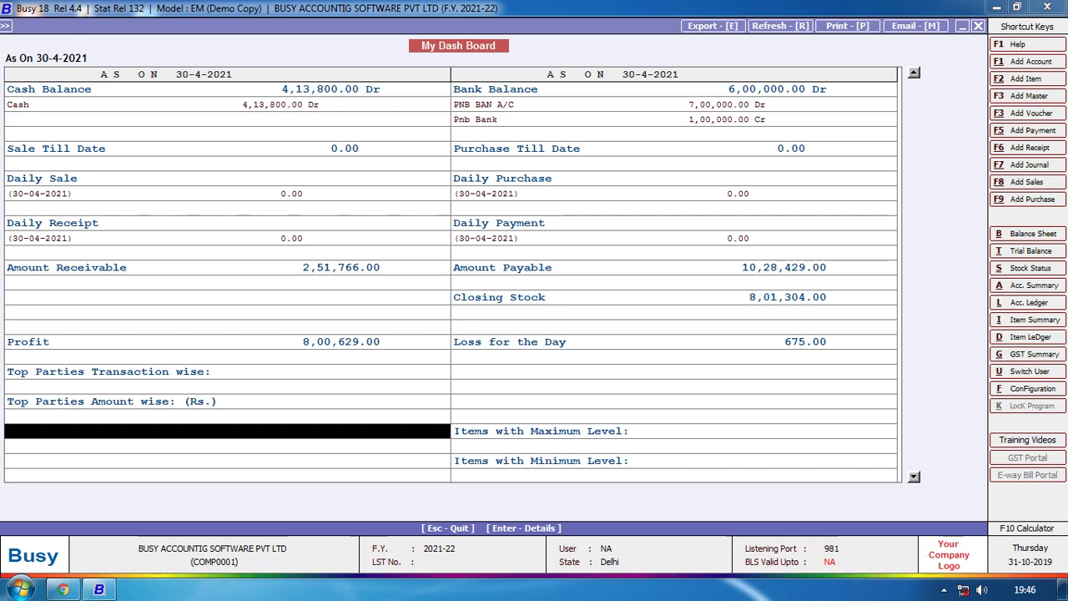
Close the dashboard report and reopen My Dash Board for 30-04-2021.
{"action": "key", "text": "Escape"}
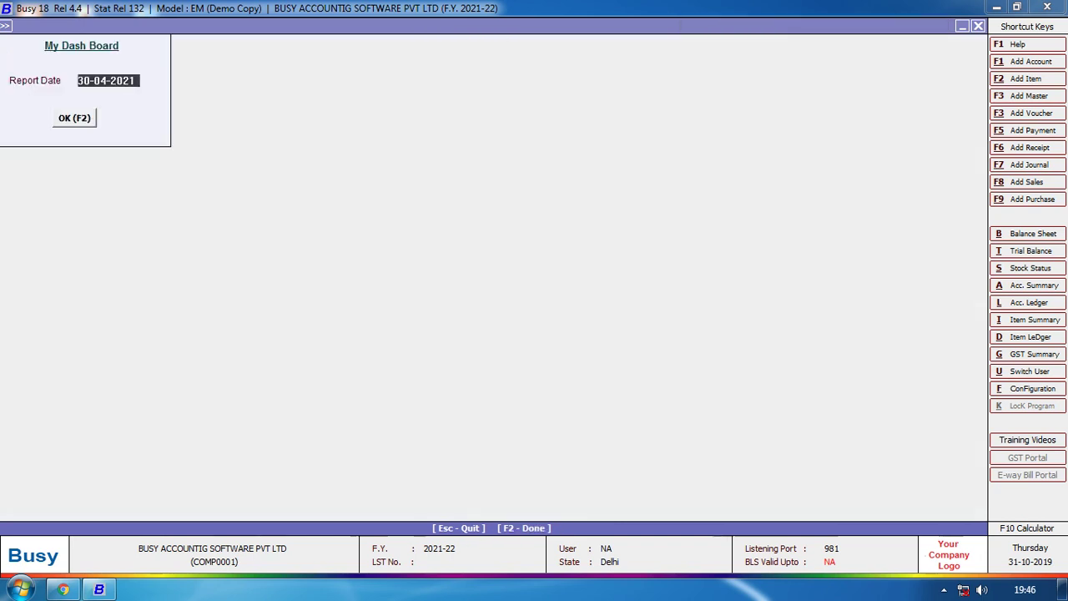
{"action": "key", "text": "Escape"}
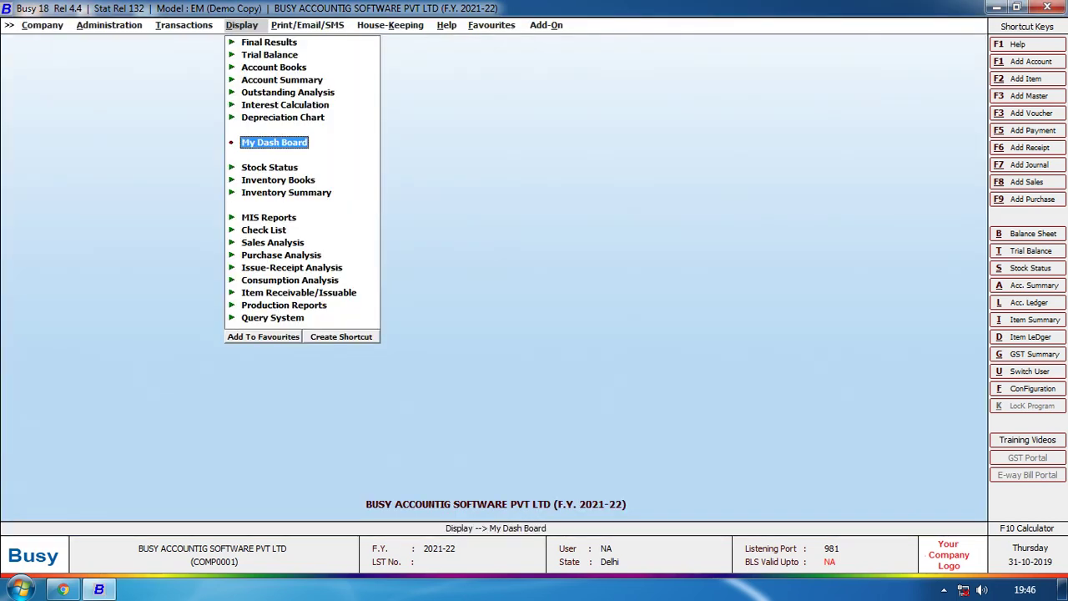
{"action": "key", "text": "Return"}
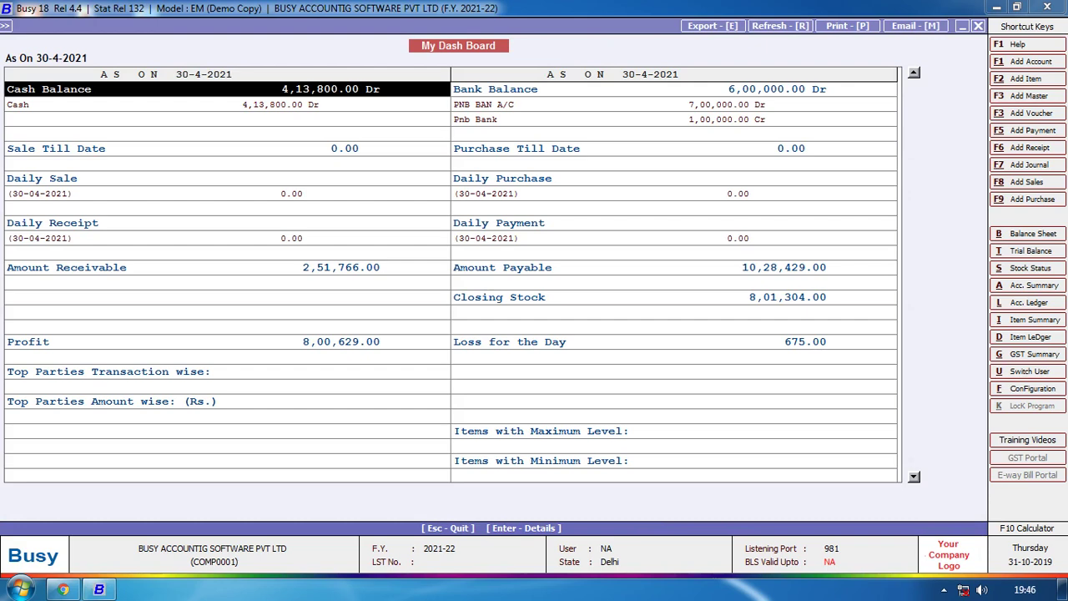
Review the reopened dashboard's entries from the cash balance down to the daily receipt and payment sections.
{"action": "left_click", "coordinate": [225, 104]}
{"action": "left_click", "coordinate": [225, 133]}
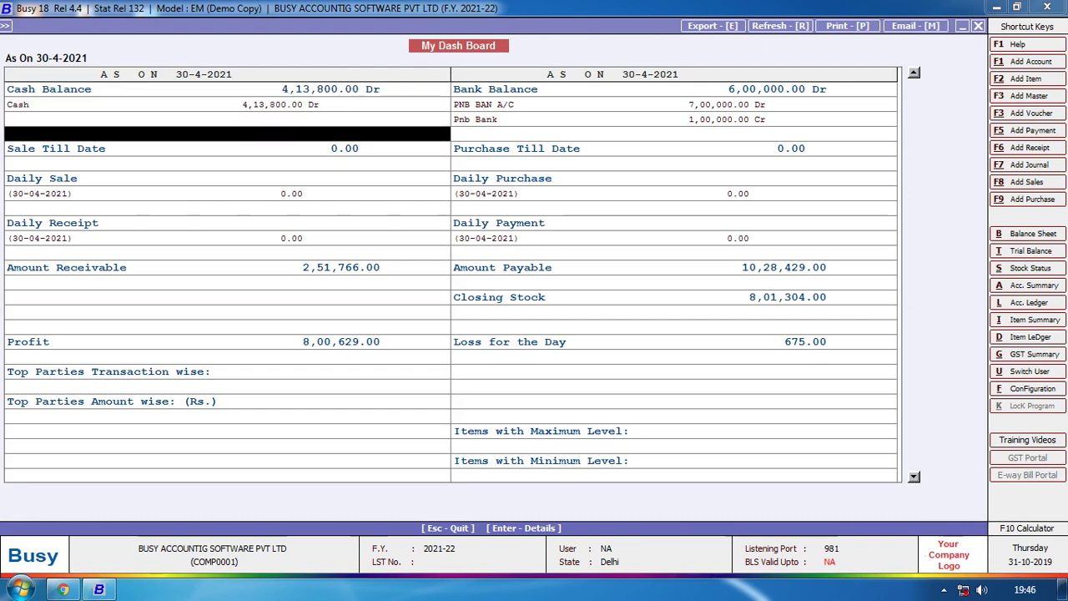
{"action": "key", "text": "Down"}
{"action": "key", "text": "Down"}
{"action": "key", "text": "Down"}
{"action": "key", "text": "Down"}
{"action": "key", "text": "Down"}
{"action": "key", "text": "Down"}
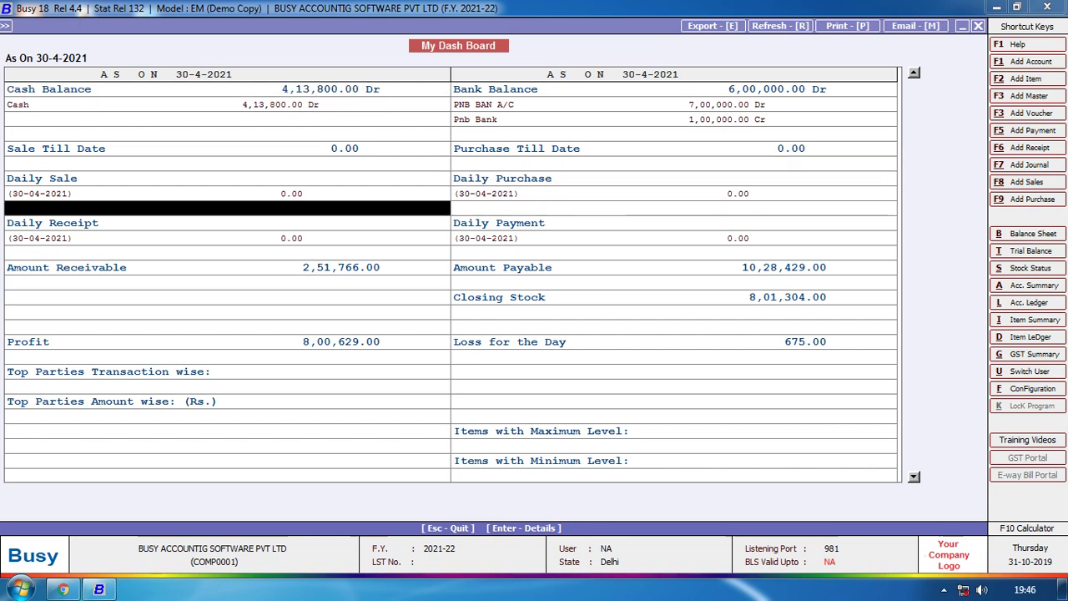
{"action": "key", "text": "Down"}
{"action": "key", "text": "Down"}
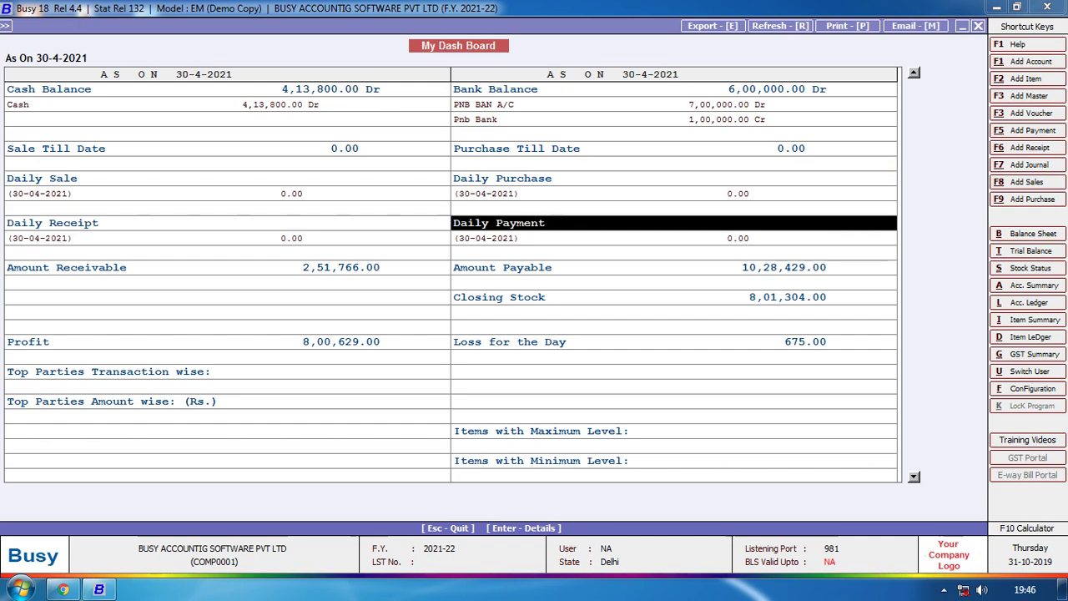
Close the My Dash Board report and its date prompt, and expand the Stock Status reports.
{"action": "key", "text": "Escape"}
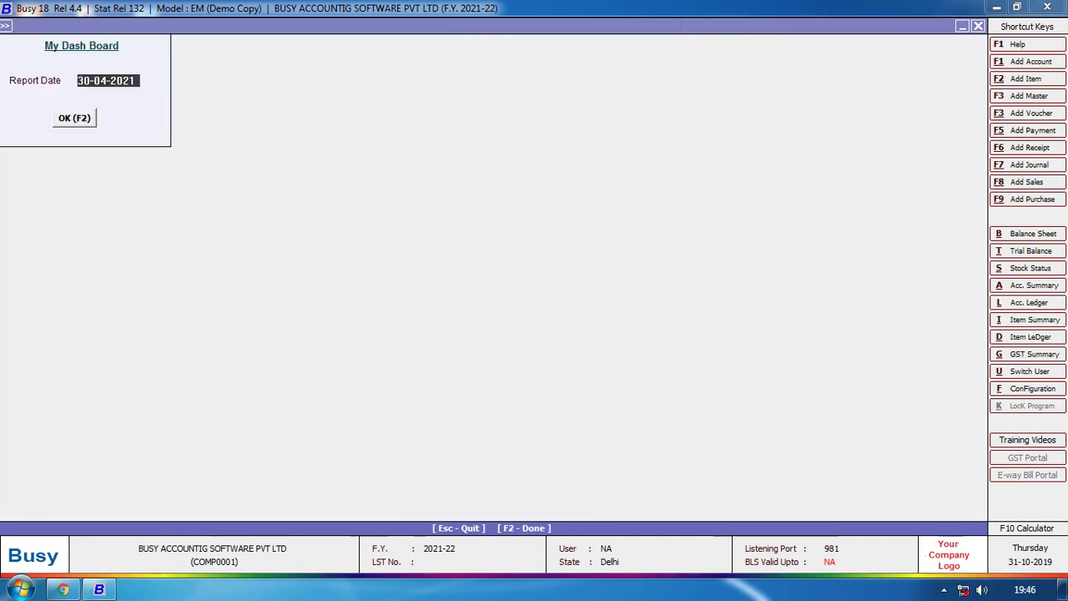
{"action": "key", "text": "Escape"}
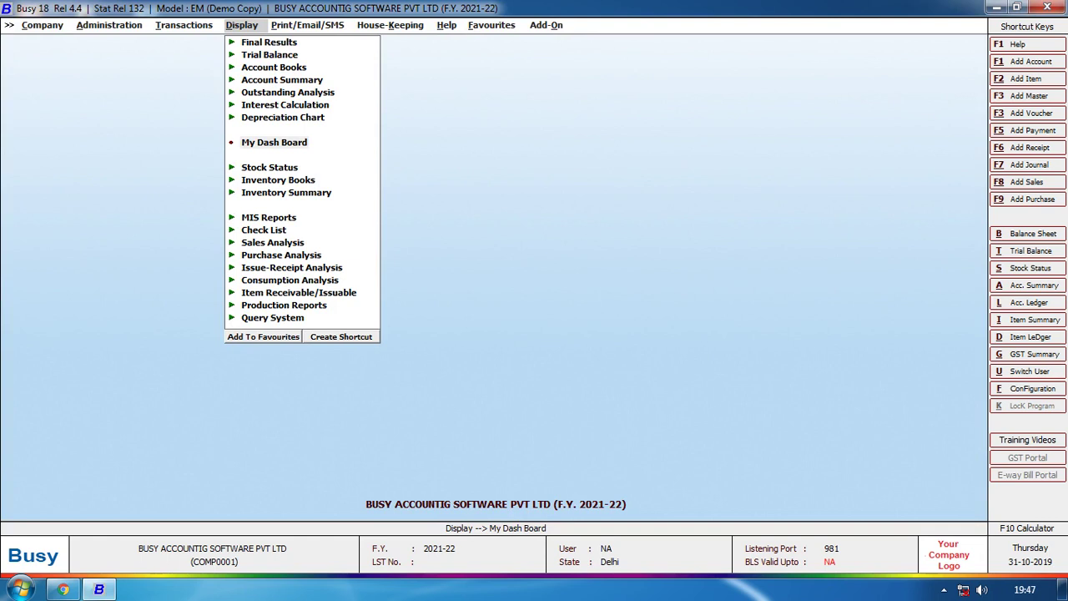
{"action": "key", "text": "Down"}
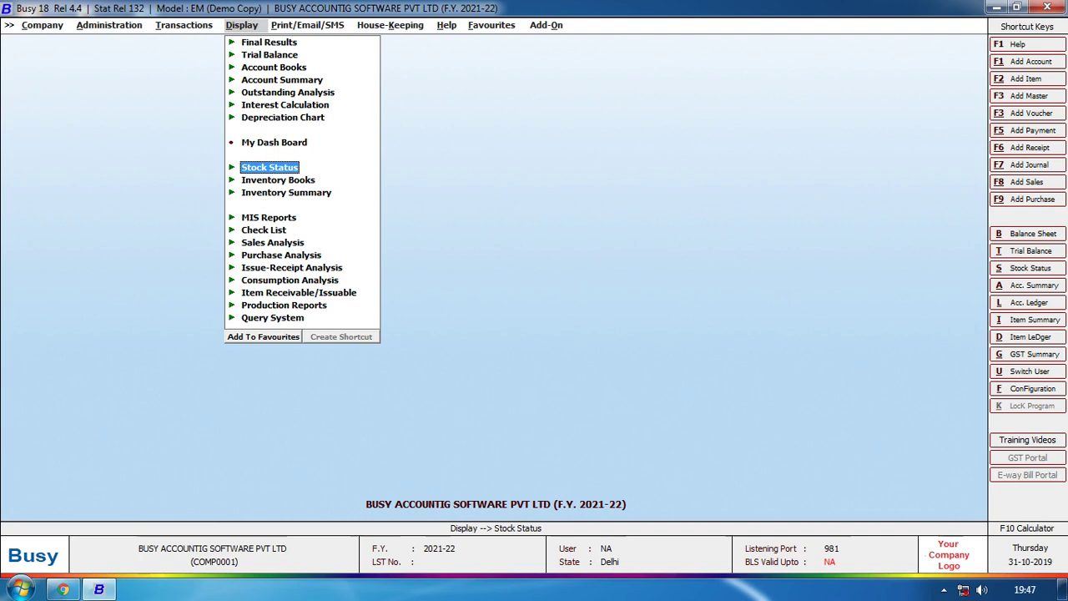
{"action": "key", "text": "Return"}
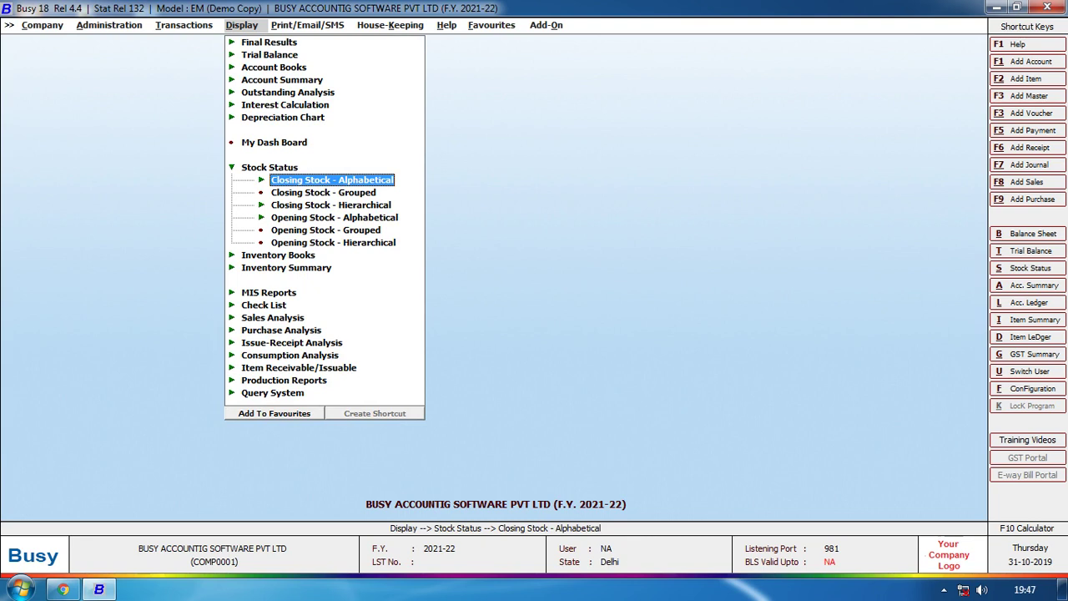
Examine the closing and opening stock report types listed under Stock Status.
{"action": "key", "text": "Down"}
{"action": "key", "text": "Down"}
{"action": "key", "text": "Down"}
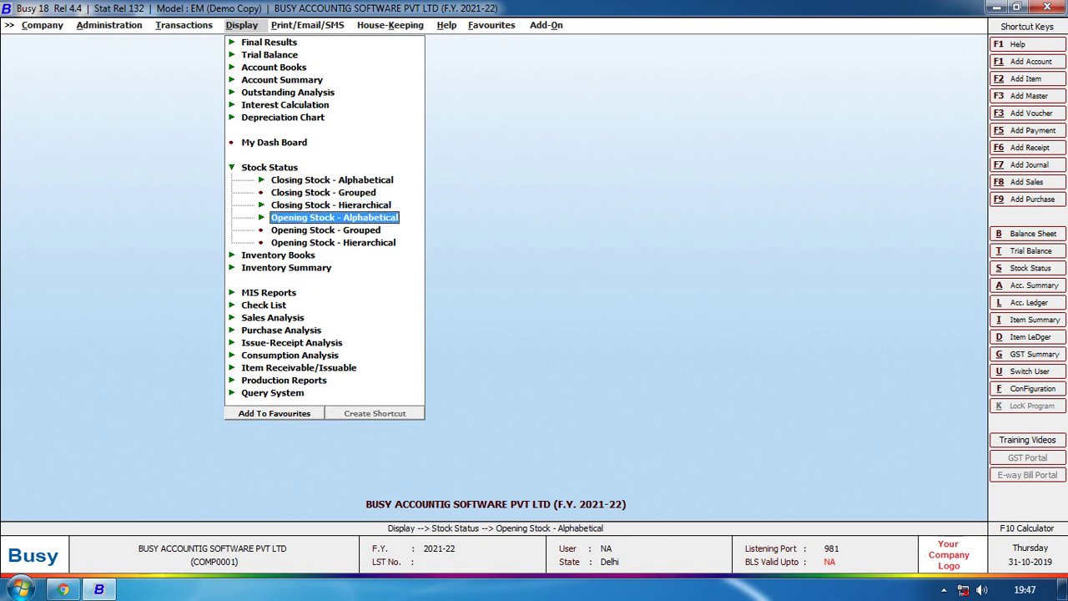
{"action": "key", "text": "Up"}
{"action": "key", "text": "Up"}
{"action": "key", "text": "Up"}
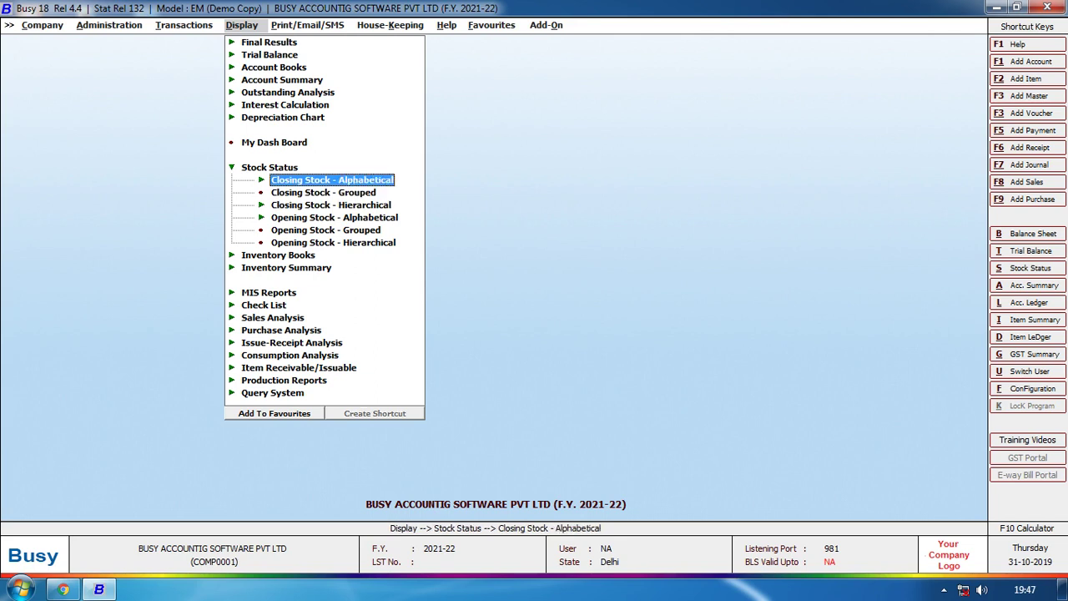
{"action": "key", "text": "Down"}
{"action": "key", "text": "Down"}
{"action": "key", "text": "Down"}
{"action": "key", "text": "Down"}
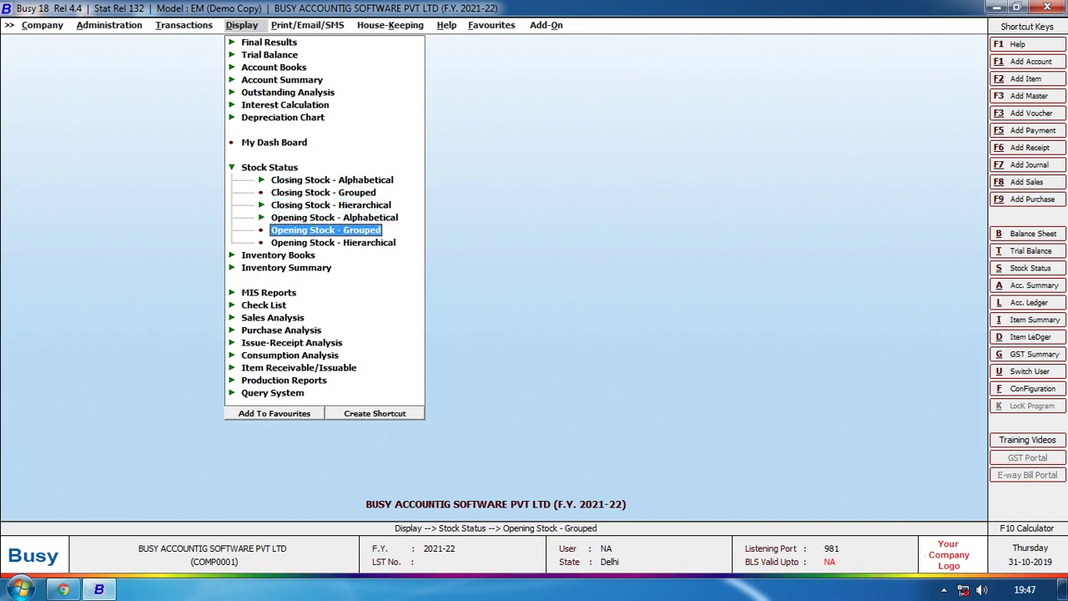
{"action": "key", "text": "Up"}
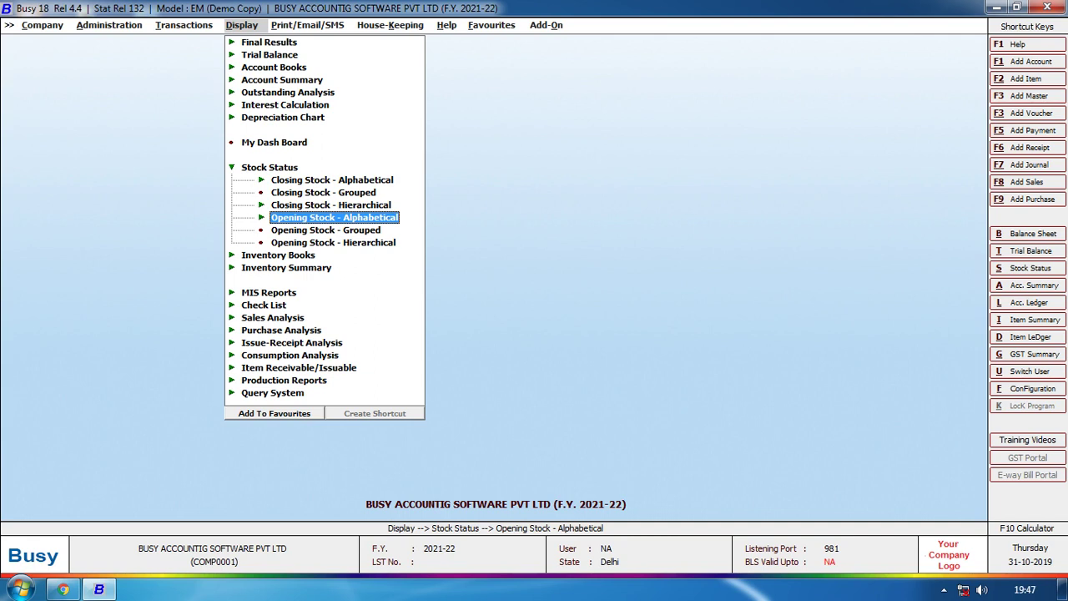
{"action": "key", "text": "Up"}
{"action": "key", "text": "Up"}
{"action": "key", "text": "Up"}
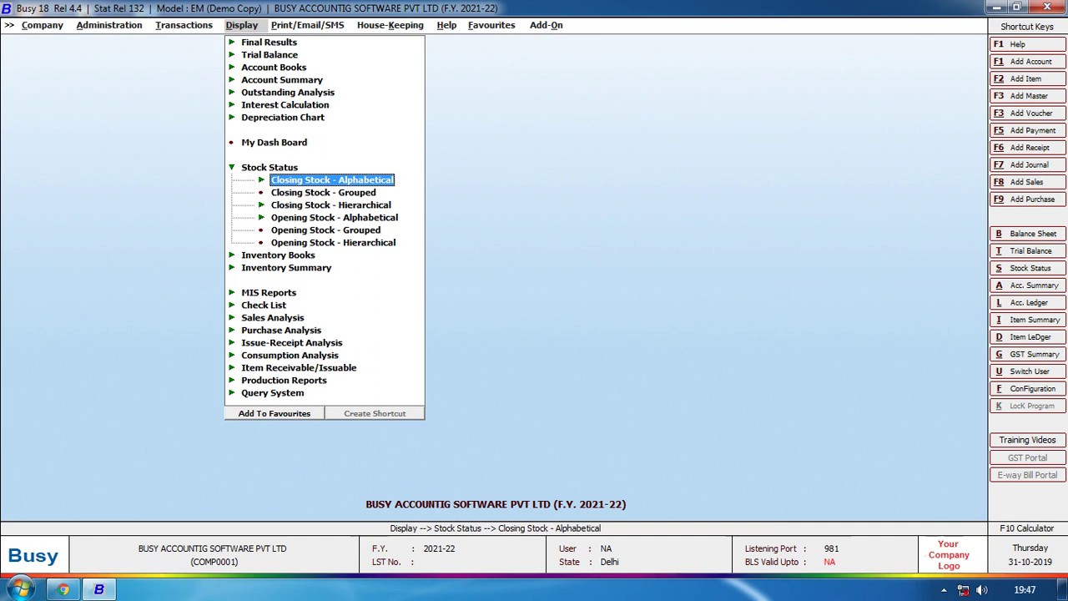
Expand the alphabetical closing stock reports, look through their formats and open the Balances Only report.
{"action": "key", "text": "Return"}
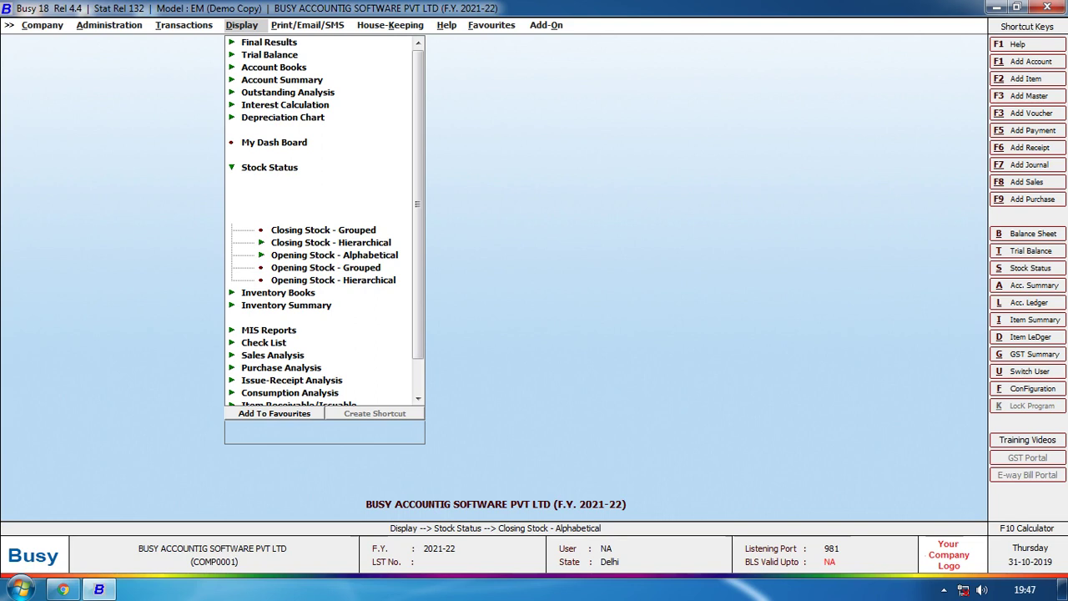
{"action": "key", "text": "Down"}
{"action": "key", "text": "Down"}
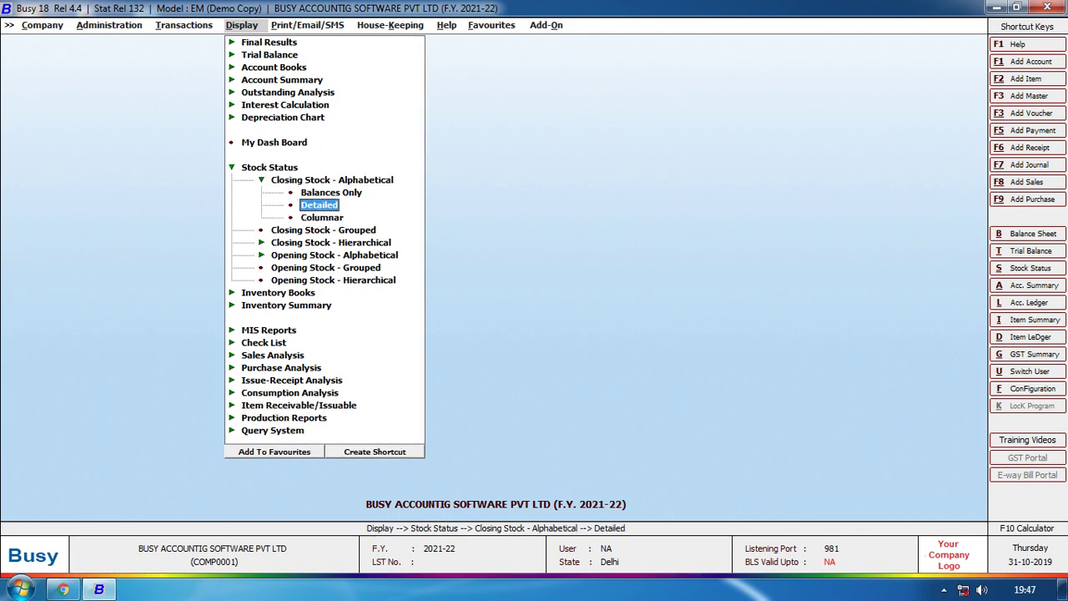
{"action": "key", "text": "Down"}
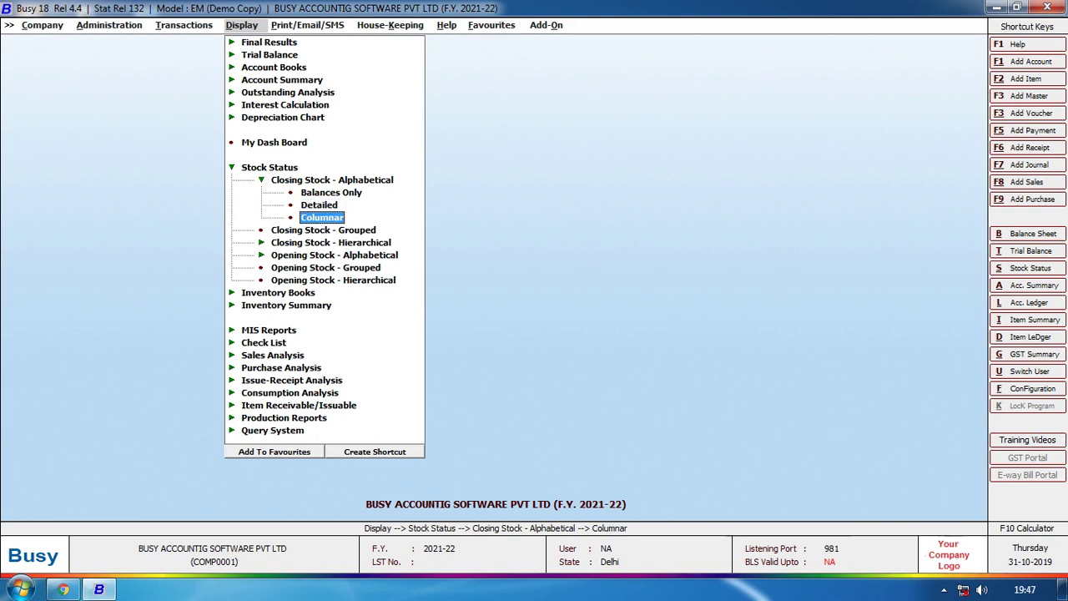
{"action": "key", "text": "Up"}
{"action": "key", "text": "Up"}
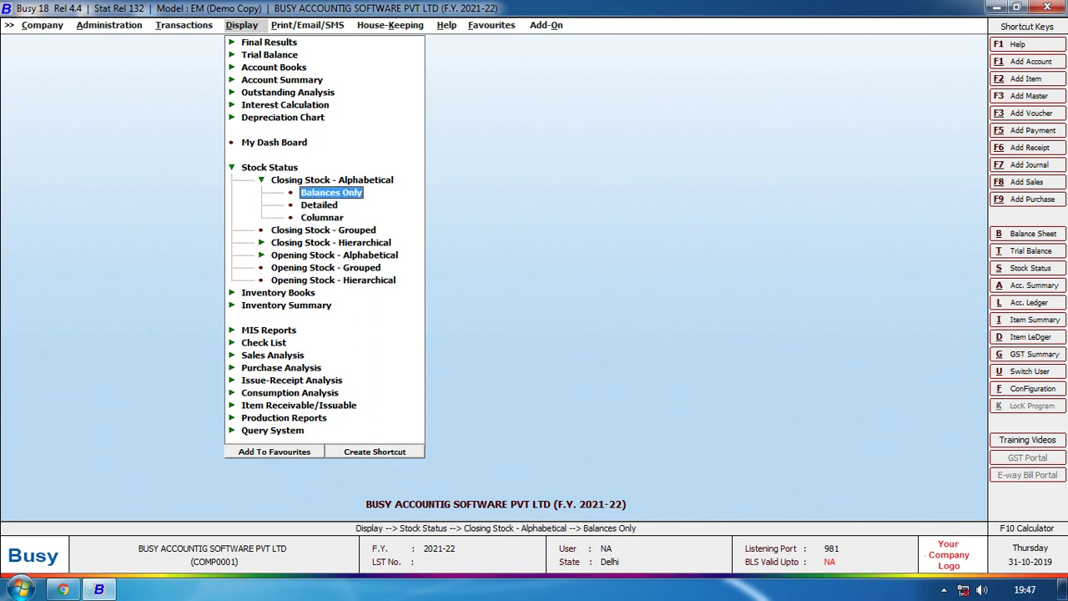
{"action": "key", "text": "Return"}
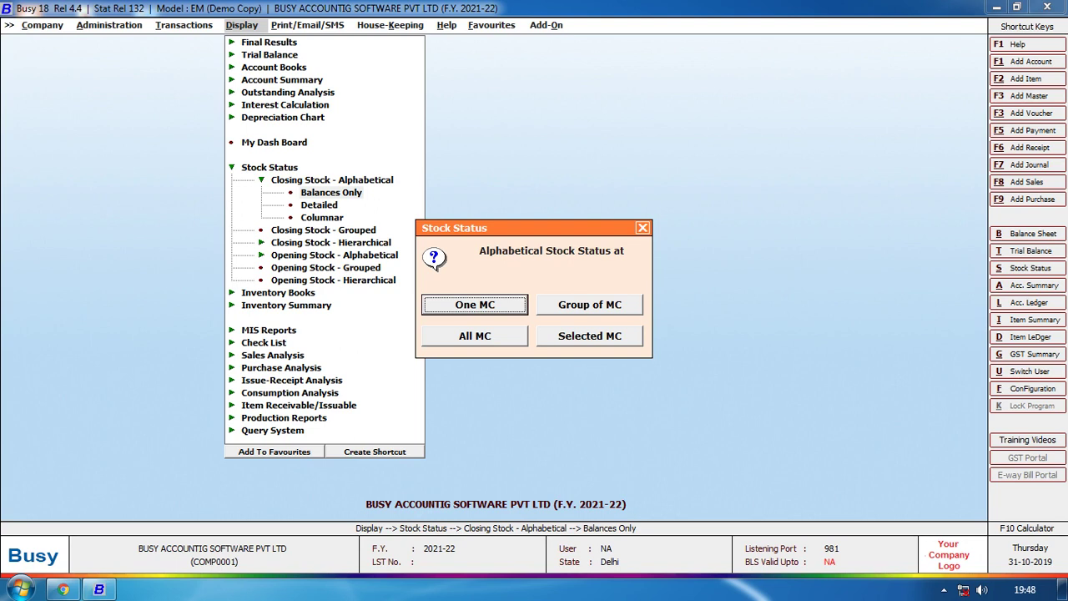
Look through the material centre scopes and choose All MC for the alphabetical stock status.
{"action": "key", "text": "Up"}
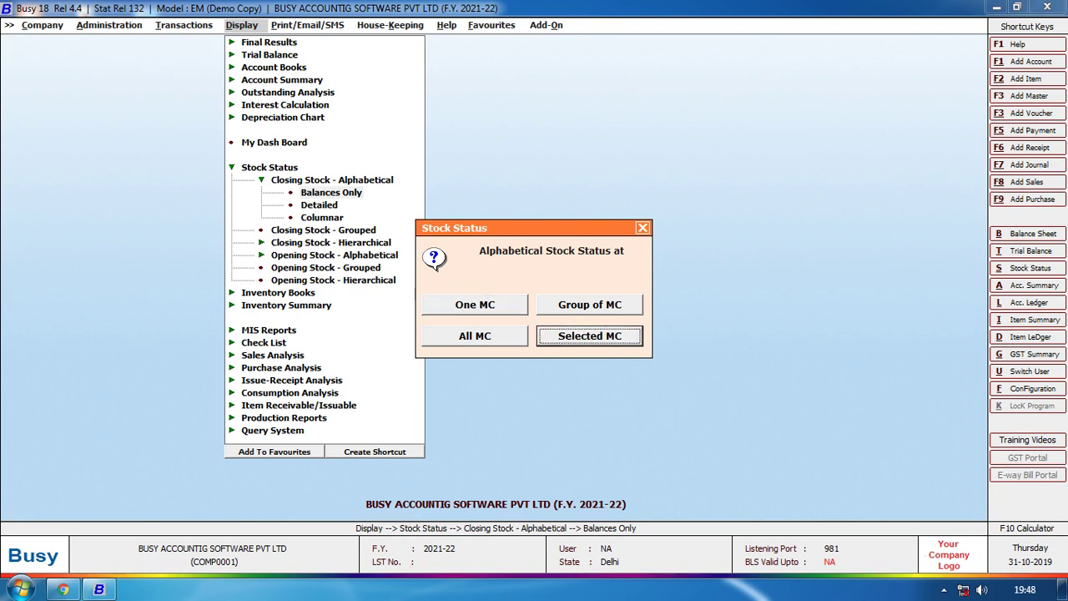
{"action": "key", "text": "Up"}
{"action": "key", "text": "Up"}
{"action": "key", "text": "Up"}
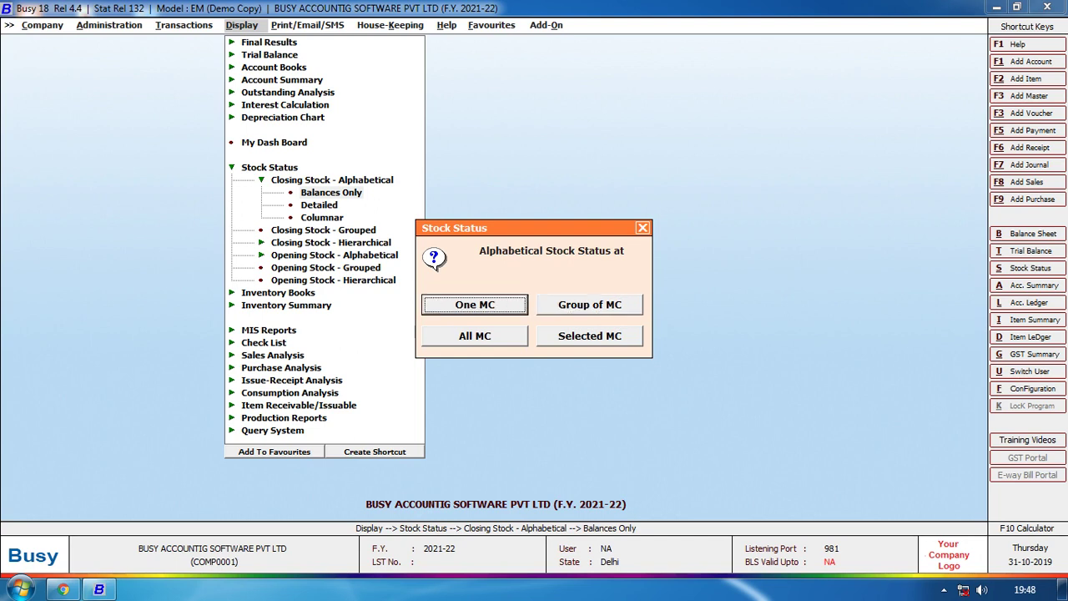
{"action": "key", "text": "Down"}
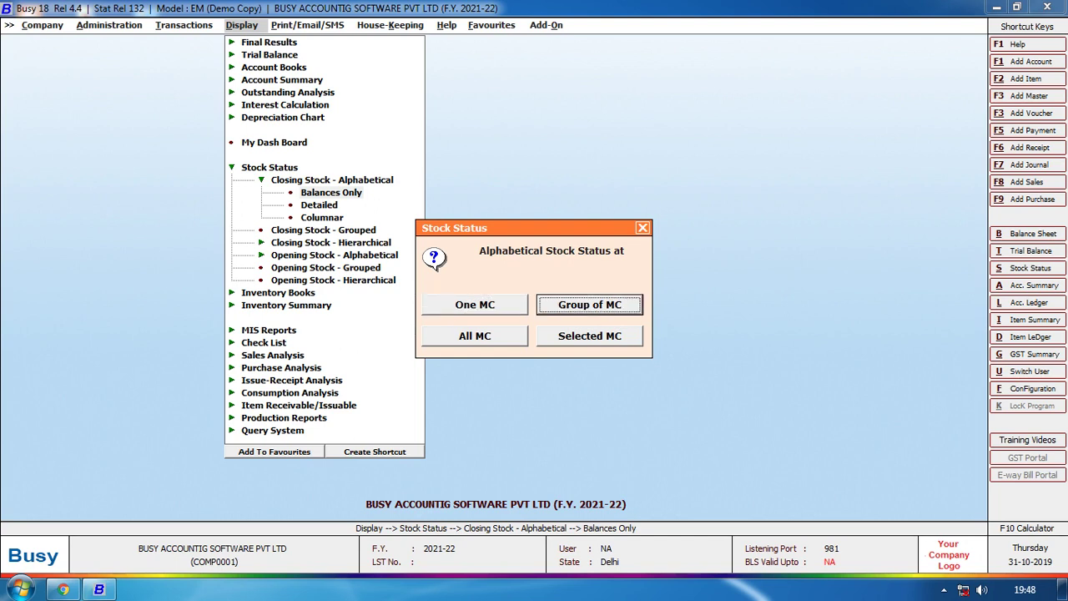
{"action": "key", "text": "Down"}
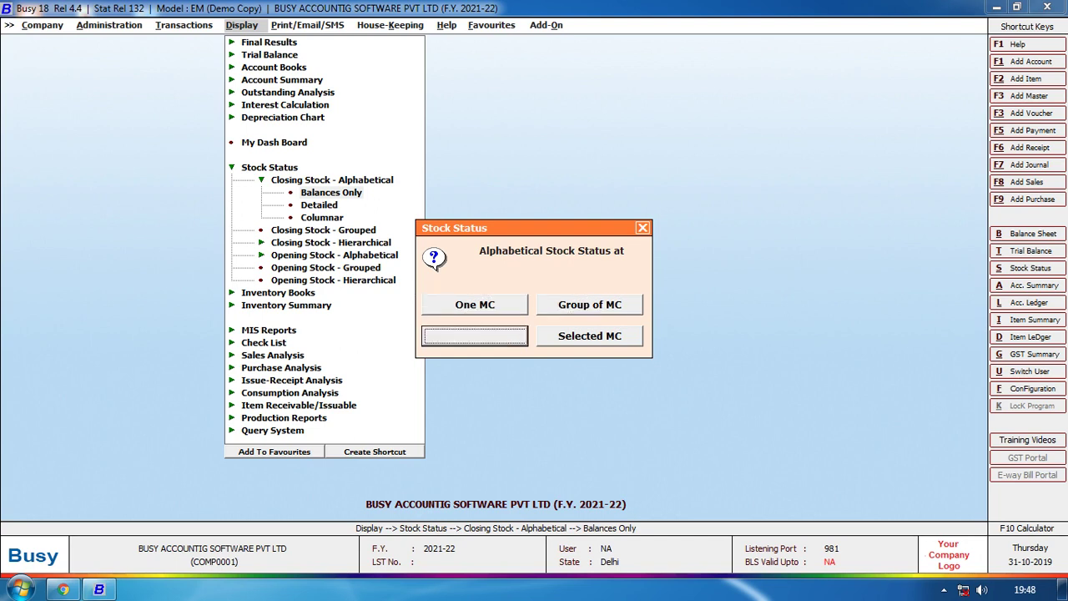
{"action": "key", "text": "Down"}
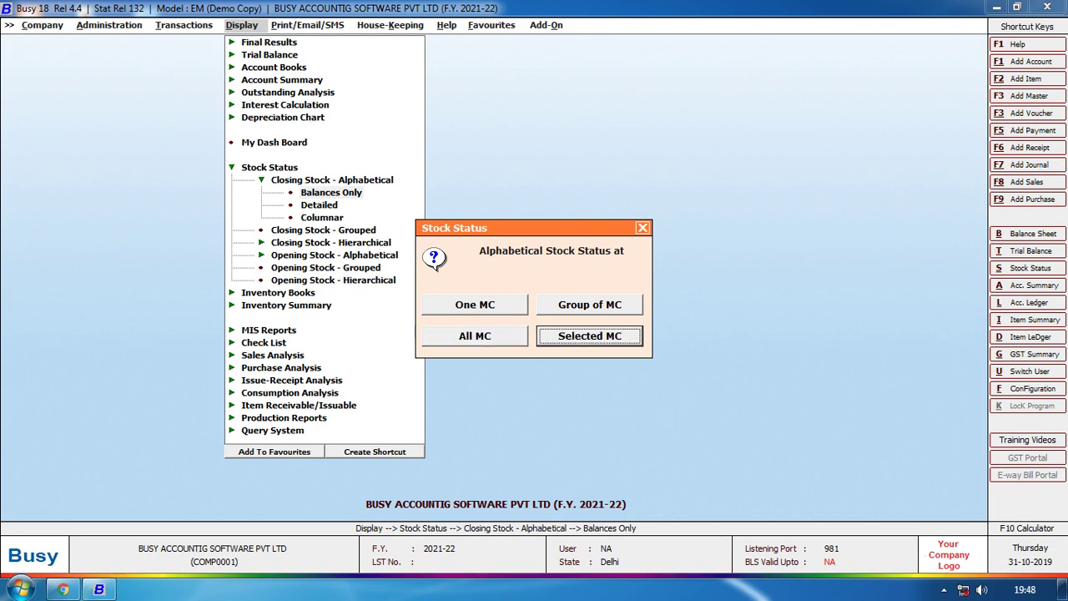
{"action": "key", "text": "Up"}
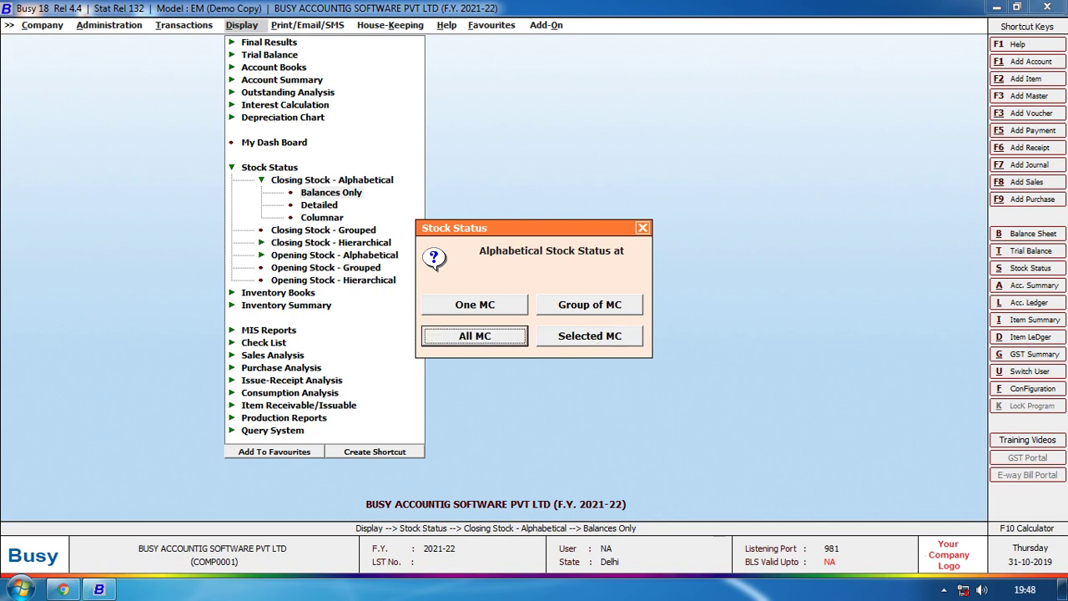
{"action": "key", "text": "Return"}
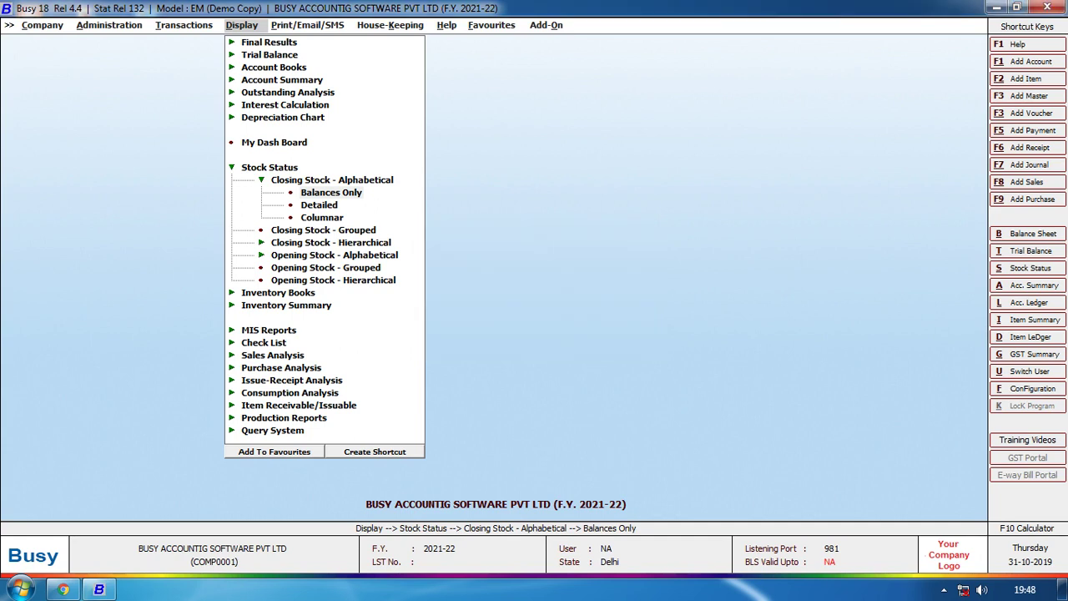
{"action": "left_click", "coordinate": [474, 335]}
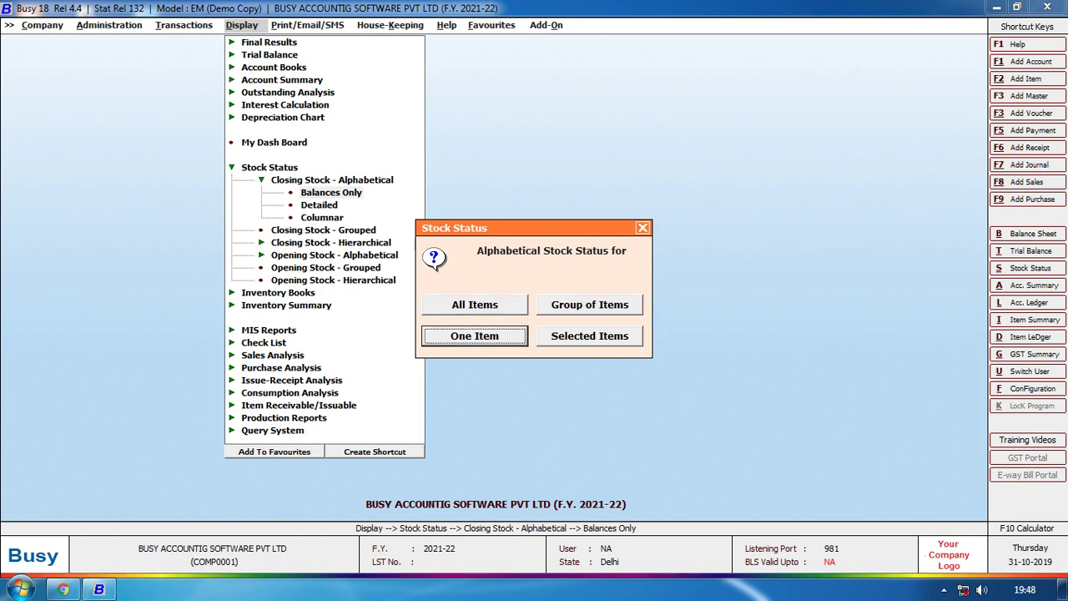
Choose All Items as the item scope of the stock status report.
{"action": "key", "text": "Return"}
{"action": "key", "text": "Left"}
{"action": "key", "text": "Left"}
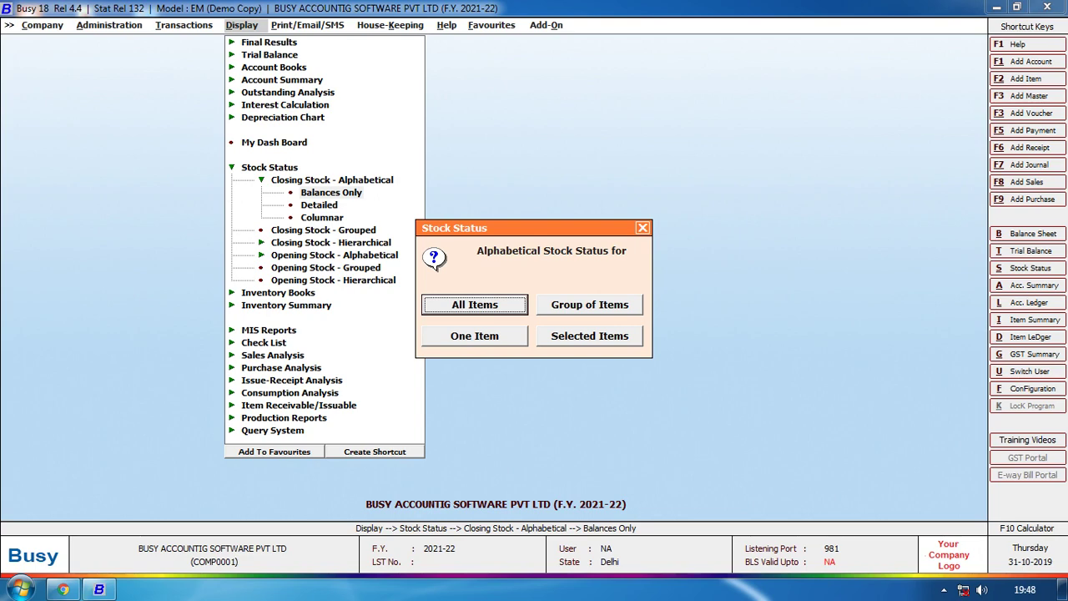
{"action": "key", "text": "Return"}
{"action": "key", "text": "Return"}
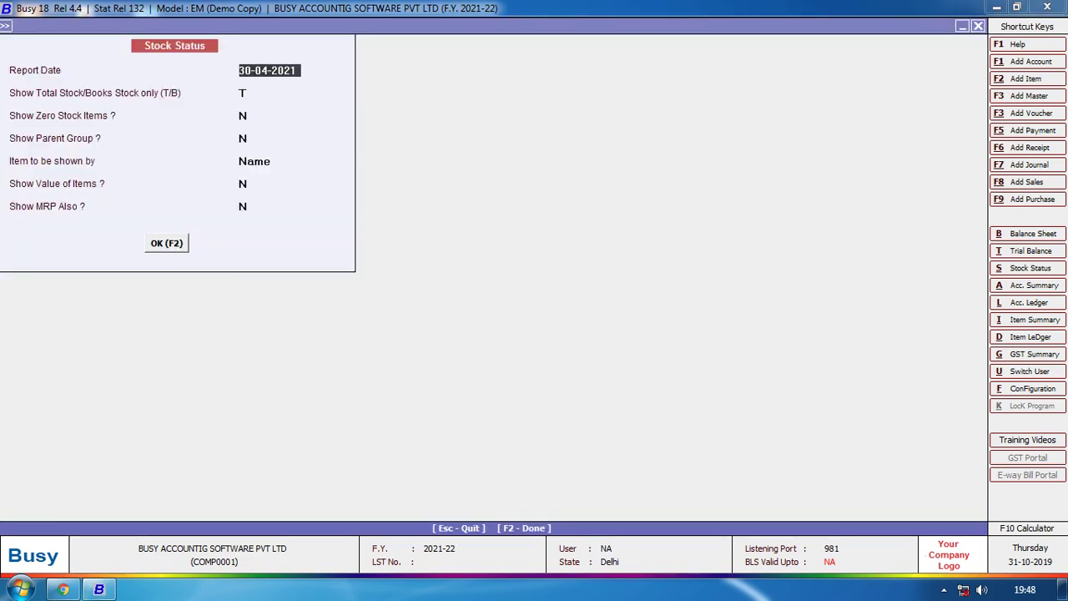
Generate the stock status as on 30-04-2021 for total stock by item name, without zero stock items, parent groups, values or MRP.
{"action": "key", "text": "Return"}
{"action": "key", "text": "Return"}
{"action": "key", "text": "Return"}
{"action": "key", "text": "Return"}
{"action": "key", "text": "Return"}
{"action": "key", "text": "Return"}
{"action": "key", "text": "Return"}
{"action": "key", "text": "Return"}
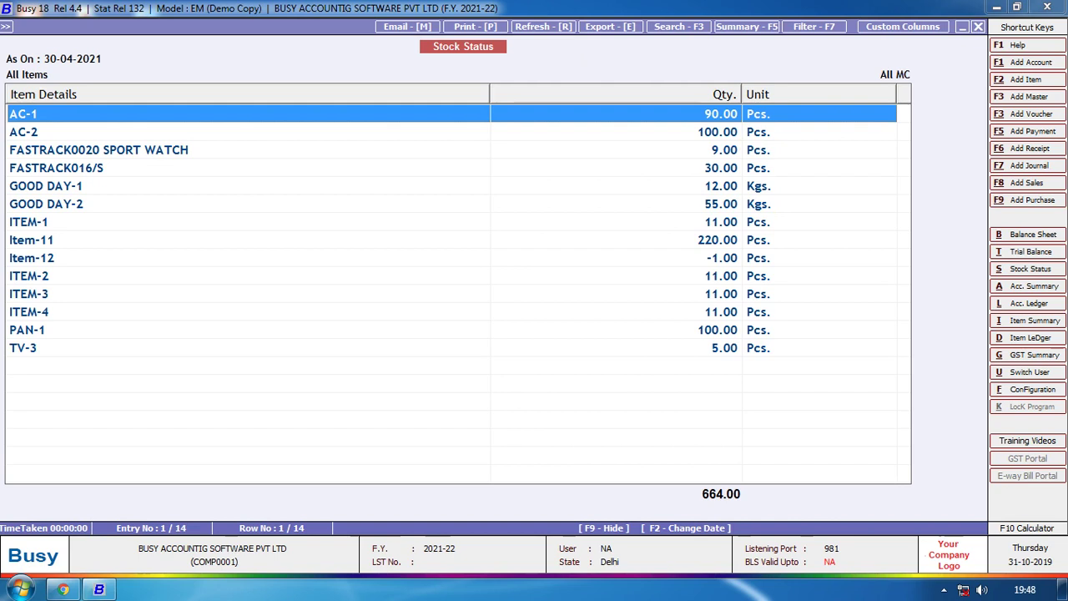
Regenerate the stock status with zero stock items shown and select item TV-2.
{"action": "key", "text": "Escape"}
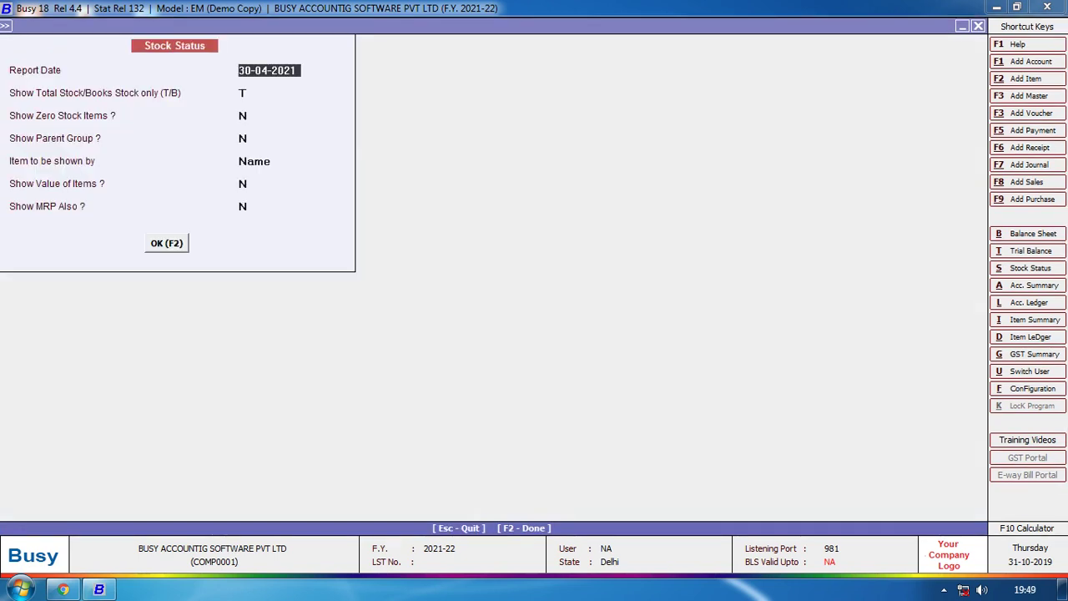
{"action": "key", "text": "Return"}
{"action": "key", "text": "Return"}
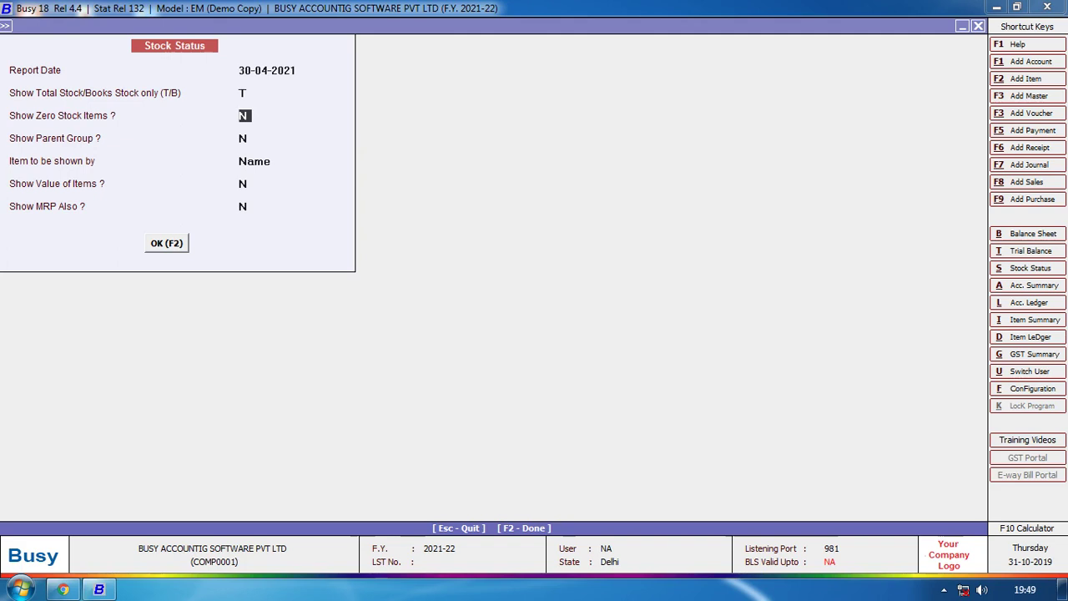
{"action": "key", "text": "F2"}
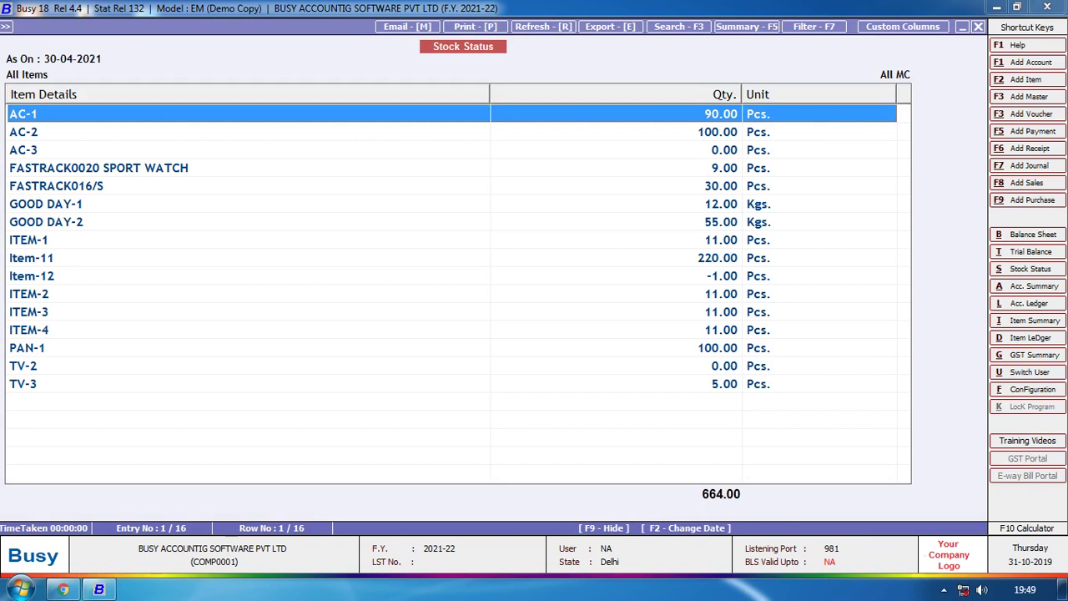
{"action": "left_click", "coordinate": [24, 365]}
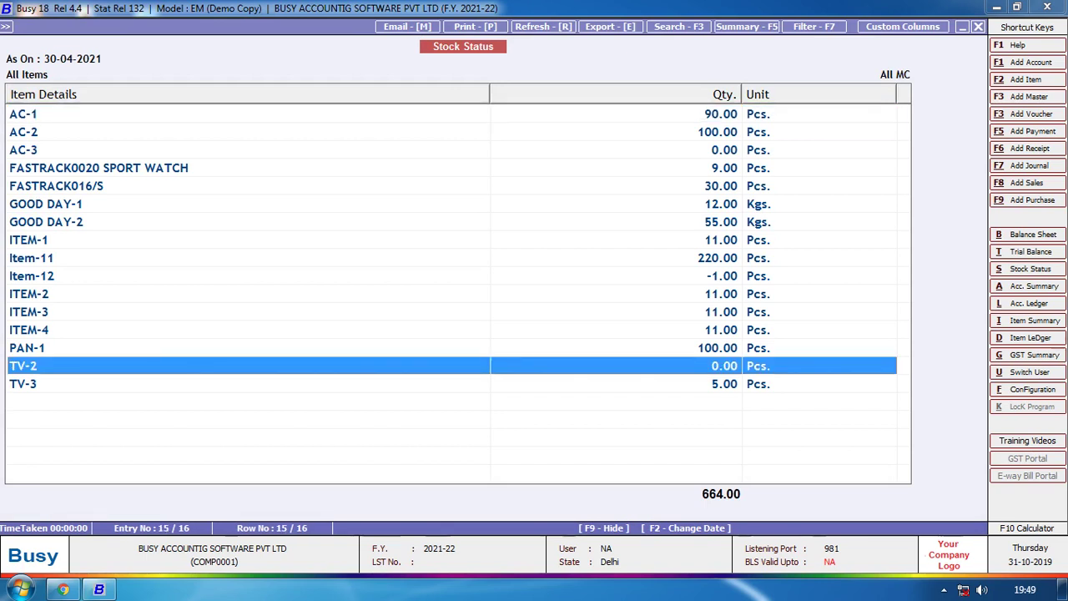
Close the report and rerun the Balances Only stock status for All MC and All Items as on 30-04-2021, with zero stock items shown.
{"action": "key", "text": "Escape"}
{"action": "key", "text": "Escape"}
{"action": "key", "text": "Escape"}
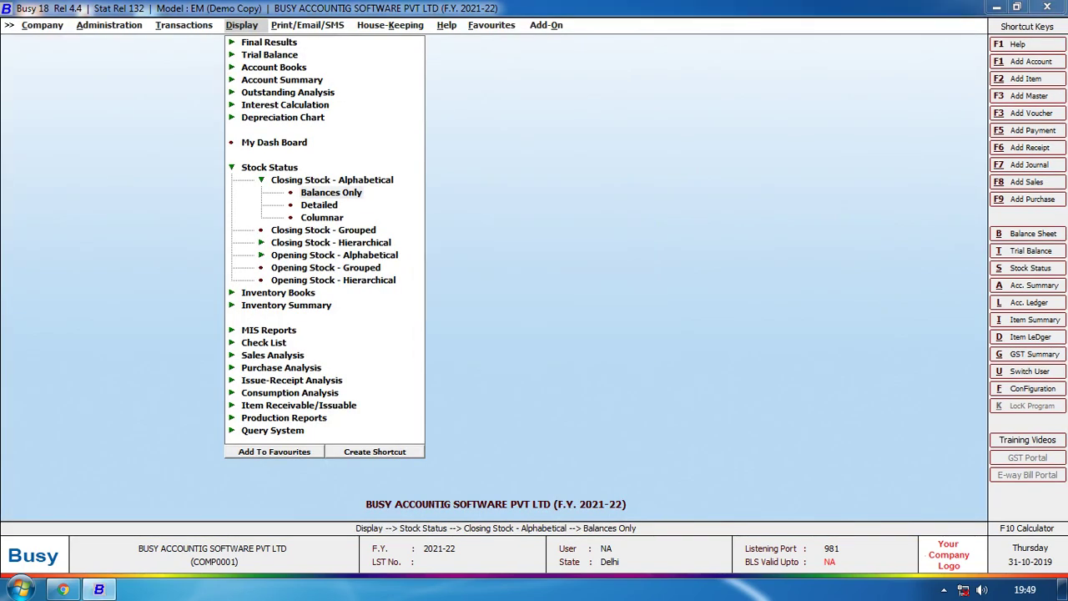
{"action": "key", "text": "Return"}
{"action": "key", "text": "Down"}
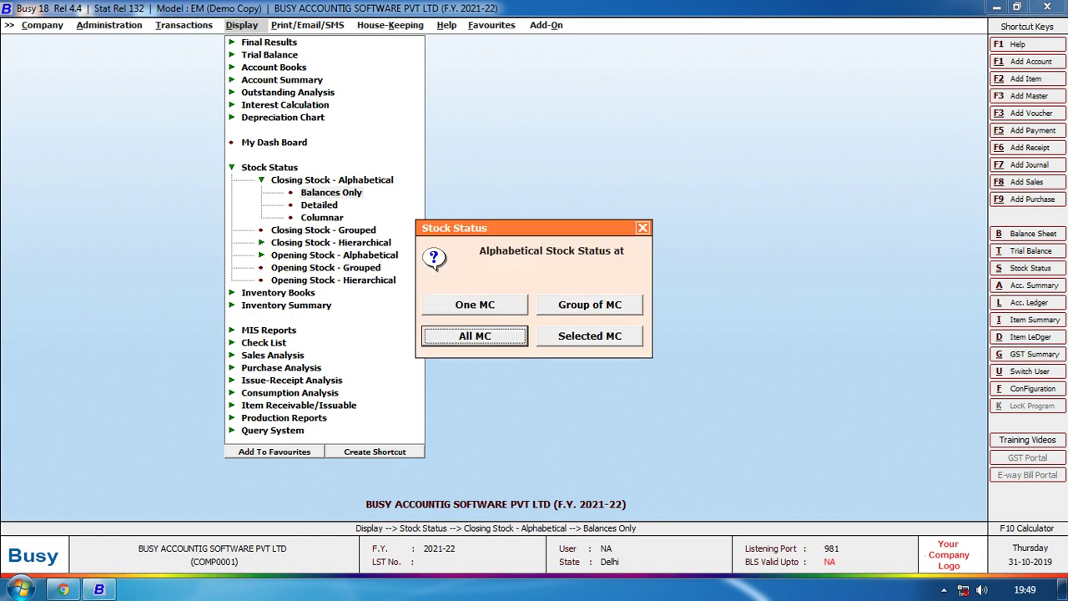
{"action": "key", "text": "Escape"}
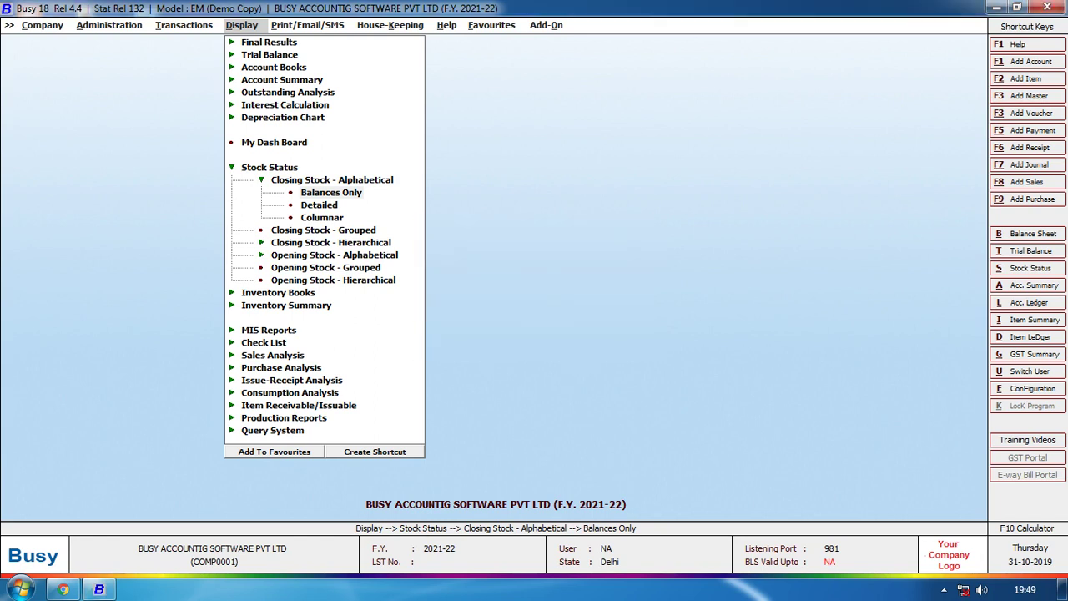
{"action": "key", "text": "Return"}
{"action": "key", "text": "Return"}
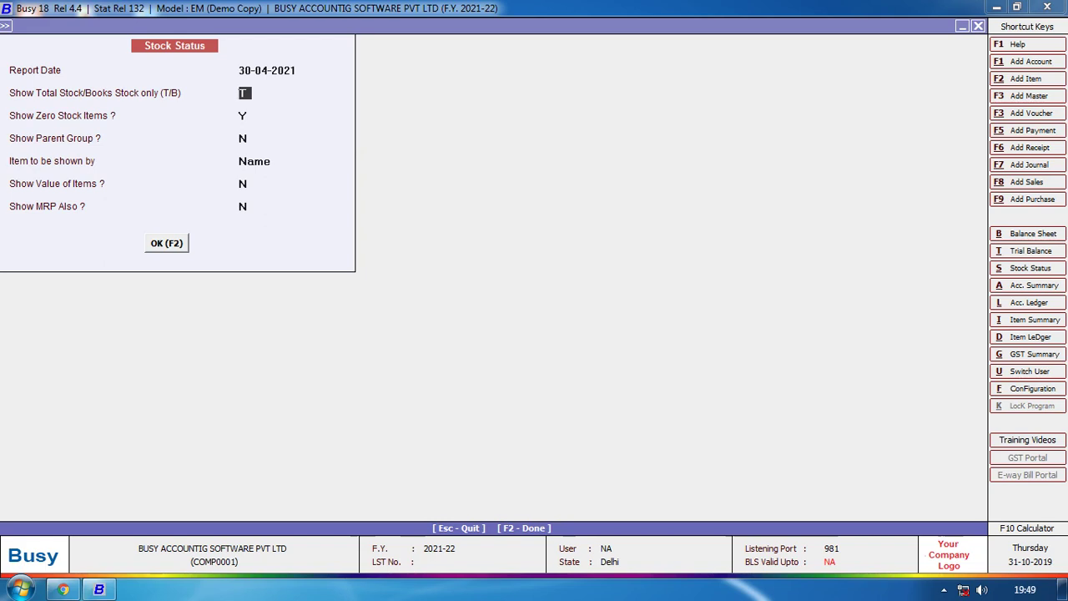
{"action": "key", "text": "Return"}
{"action": "key", "text": "F2"}
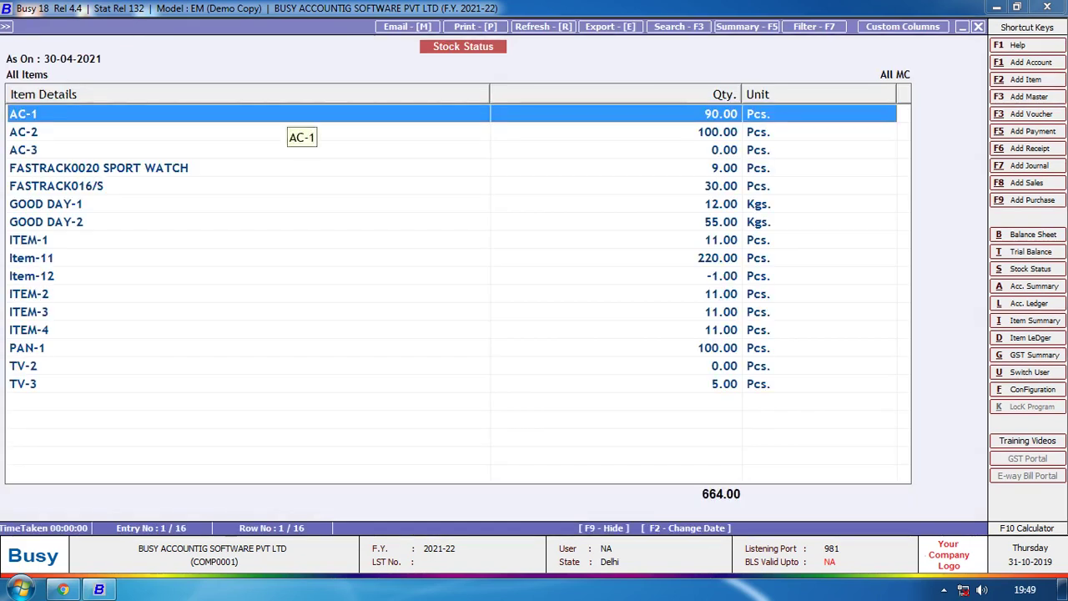
Regenerate the Balances Only stock status with the parent group shown and zero stock items still included.
{"action": "key", "text": "Escape"}
{"action": "key", "text": "Return"}
{"action": "key", "text": "Return"}
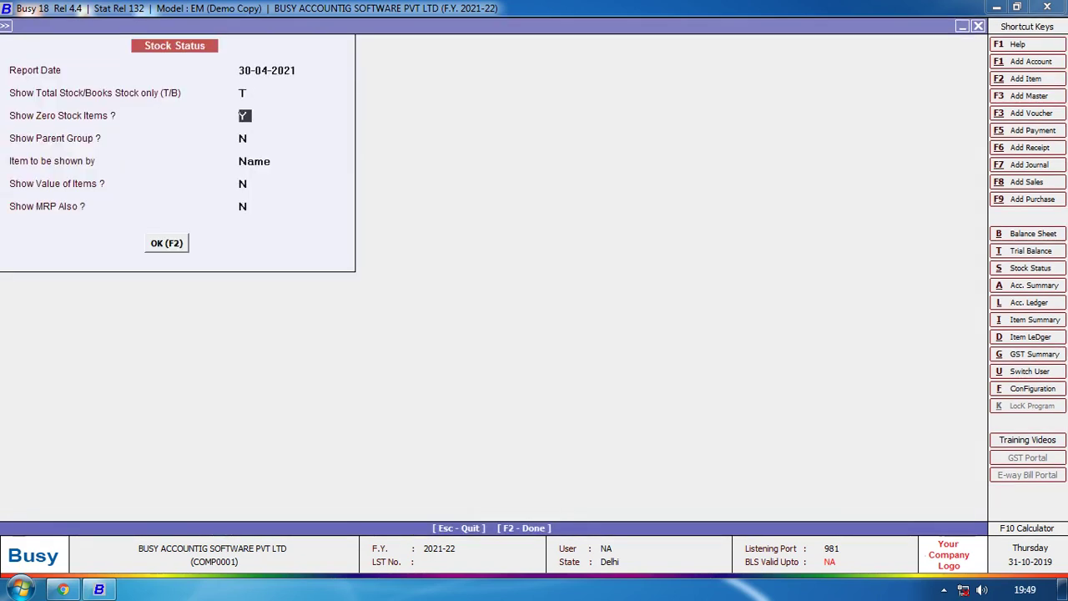
{"action": "key", "text": "Return"}
{"action": "key", "text": "y"}
{"action": "key", "text": "Return"}
{"action": "key", "text": "Return"}
{"action": "key", "text": "Return"}
{"action": "key", "text": "Return"}
{"action": "key", "text": "Return"}
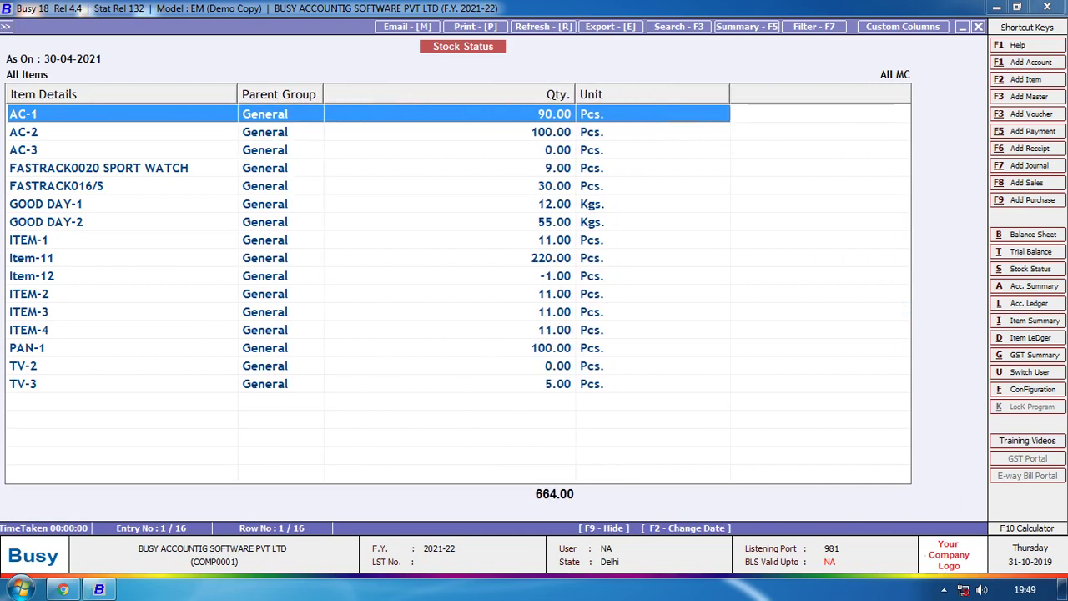
Reopen the stock status options and view the choices for how items are shown.
{"action": "key", "text": "Escape"}
{"action": "key", "text": "Return"}
{"action": "key", "text": "Return"}
{"action": "key", "text": "Return"}
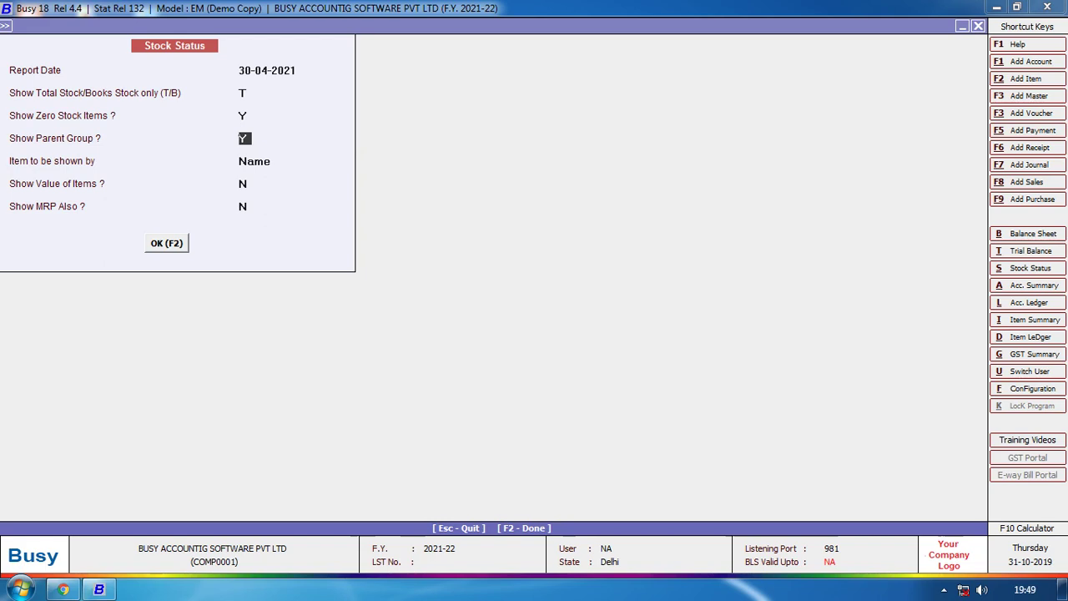
{"action": "key", "text": "Return"}
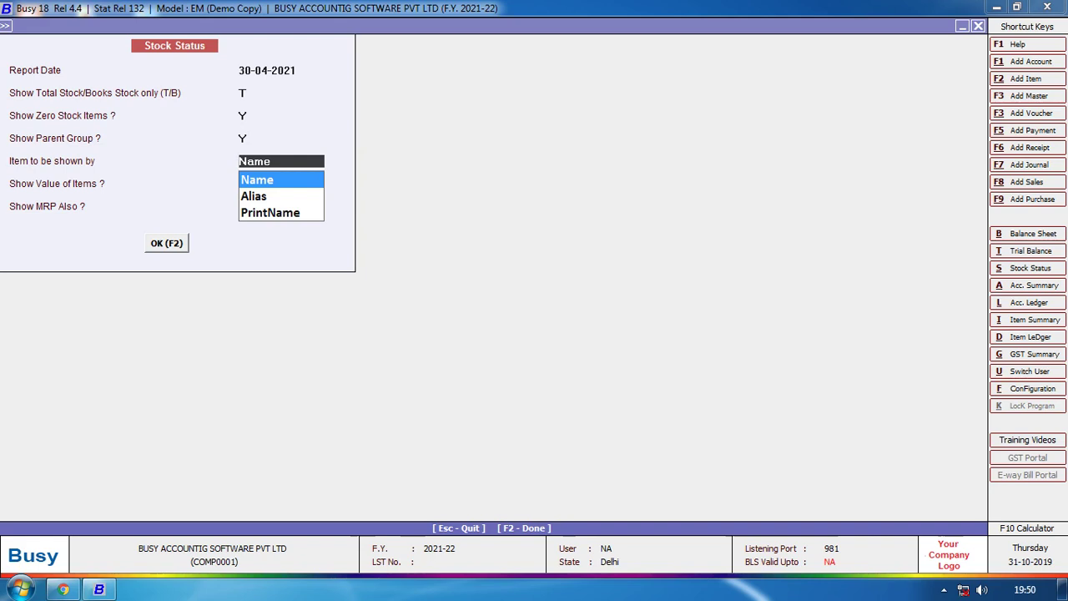
{"action": "key", "text": "alt+i"}
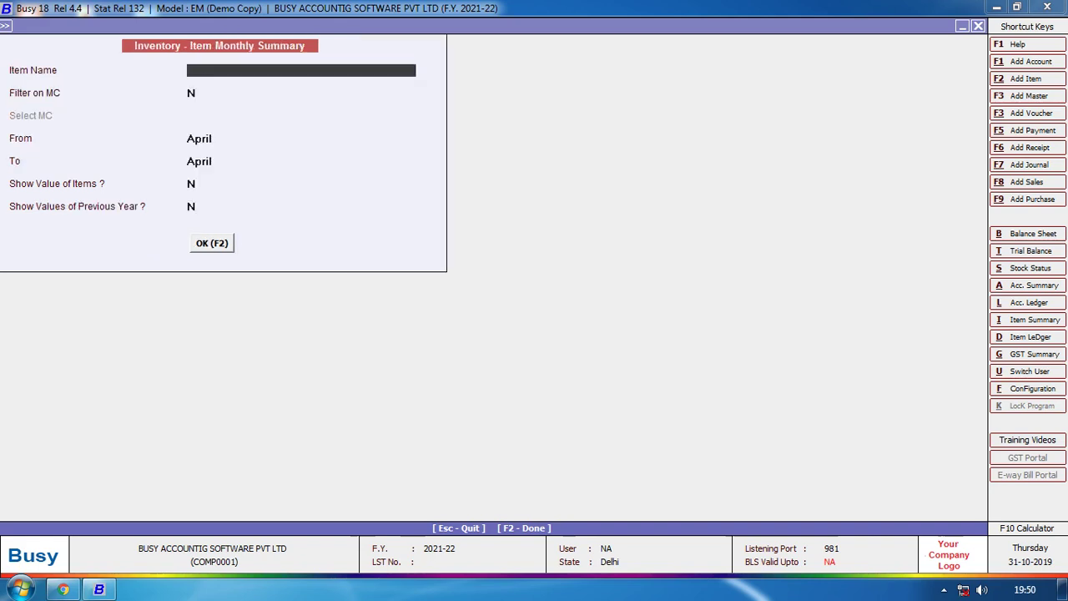
{"action": "key", "text": "Escape"}
Start a new item master with name ITEM NAME, alias ITEM ALIAS and print name ITEM PRINT NAME.
{"action": "key", "text": "alt+F2"}
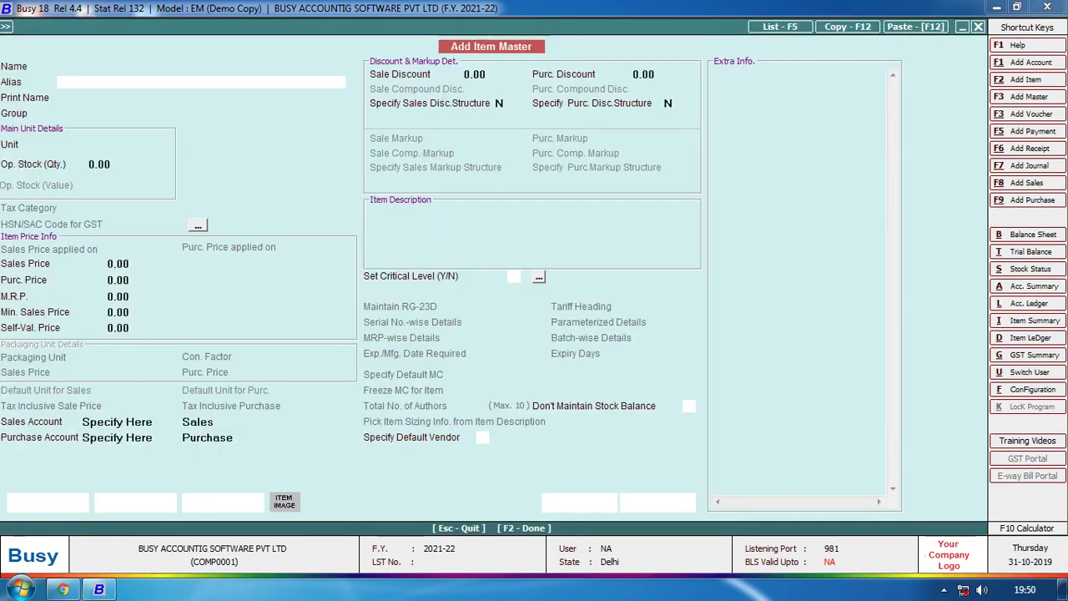
{"action": "type", "text": "IT"}
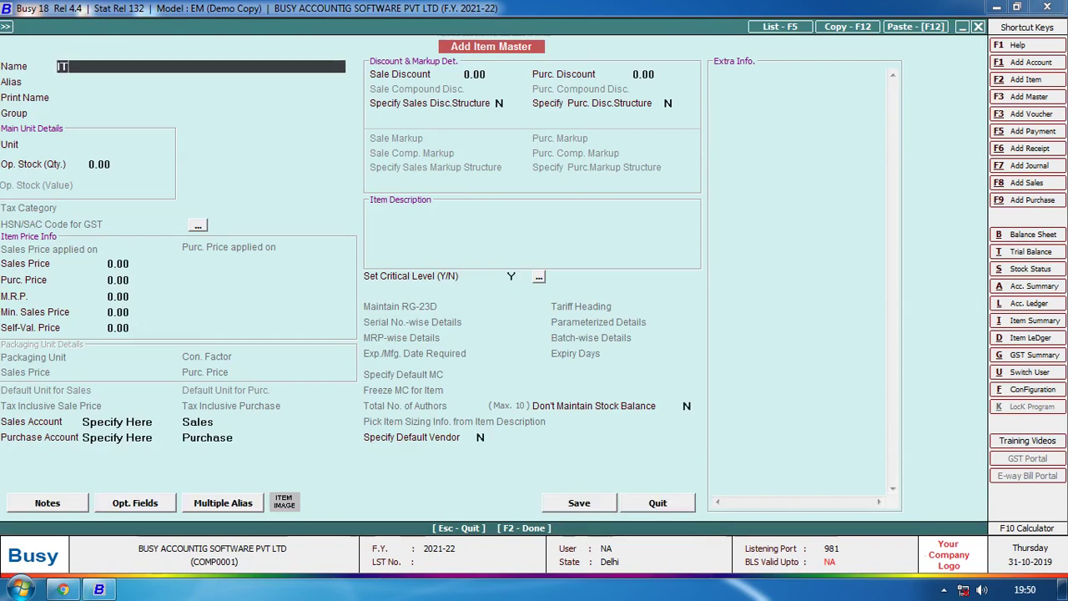
{"action": "type", "text": "EM NAME"}
{"action": "key", "text": "Return"}
{"action": "type", "text": "ITEM A"}
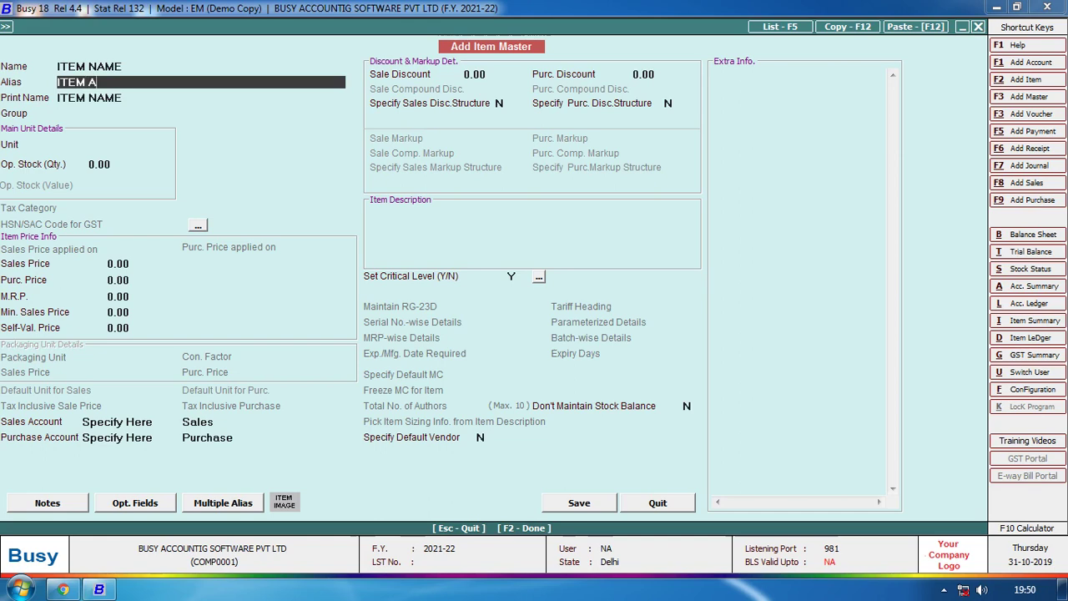
{"action": "type", "text": "LIAS"}
{"action": "key", "text": "Return"}
{"action": "type", "text": "ITE"}
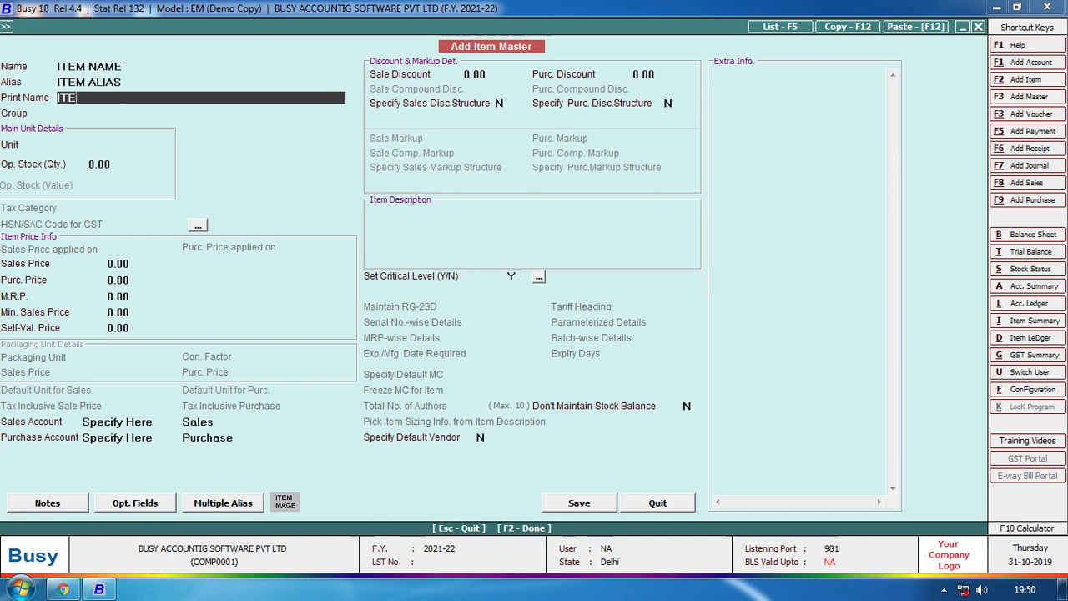
{"action": "type", "text": "M PRINT NAME"}
{"action": "key", "text": "Return"}
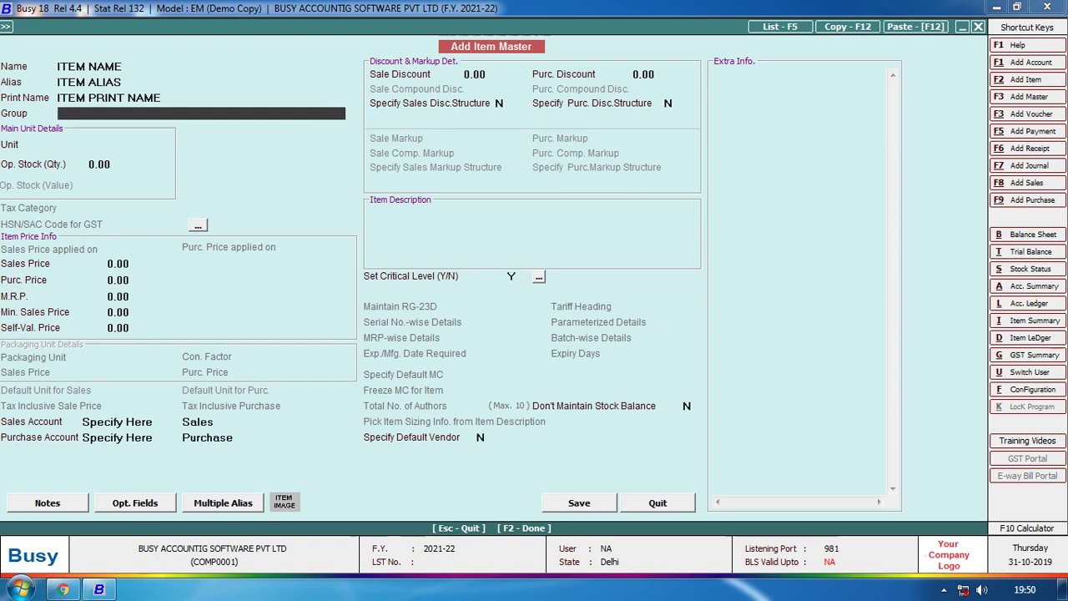
Go over the name, alias and print name fields of the new item master and discard it unsaved.
{"action": "key", "text": "Up"}
{"action": "key", "text": "Up"}
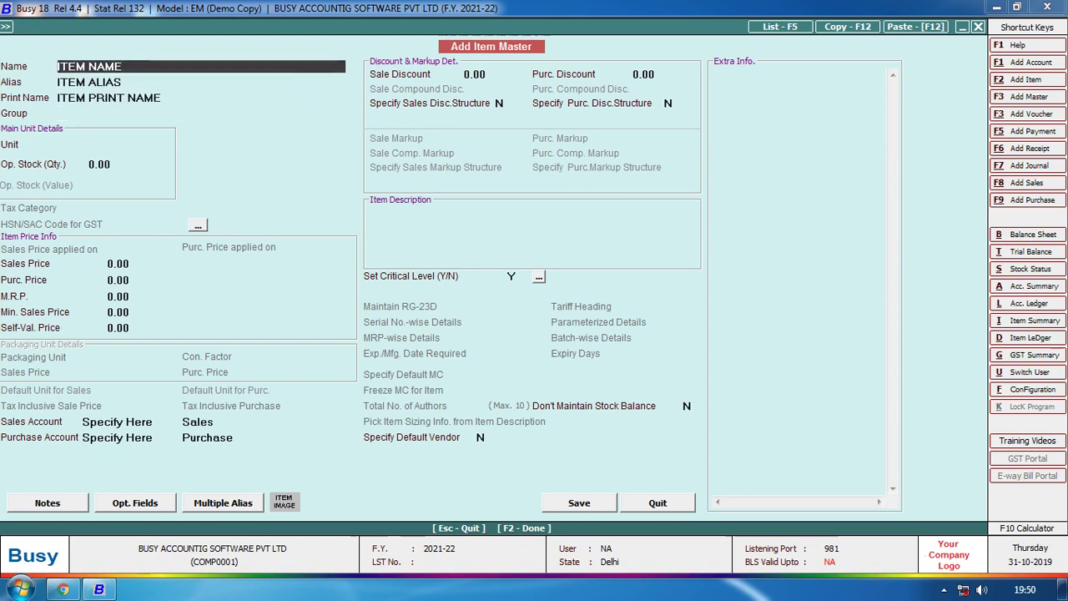
{"action": "key", "text": "Down"}
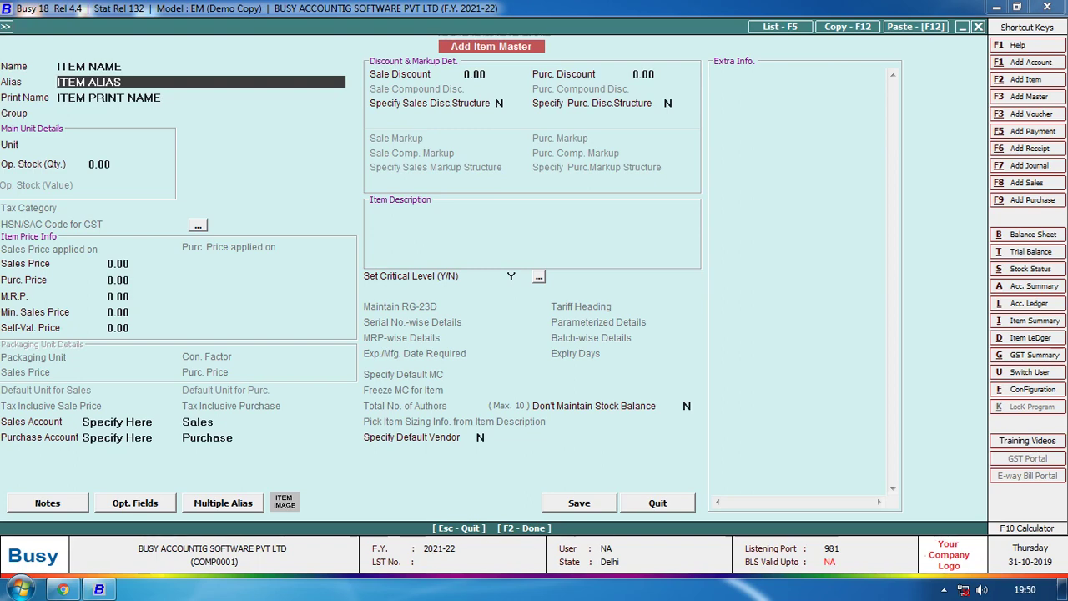
{"action": "key", "text": "Down"}
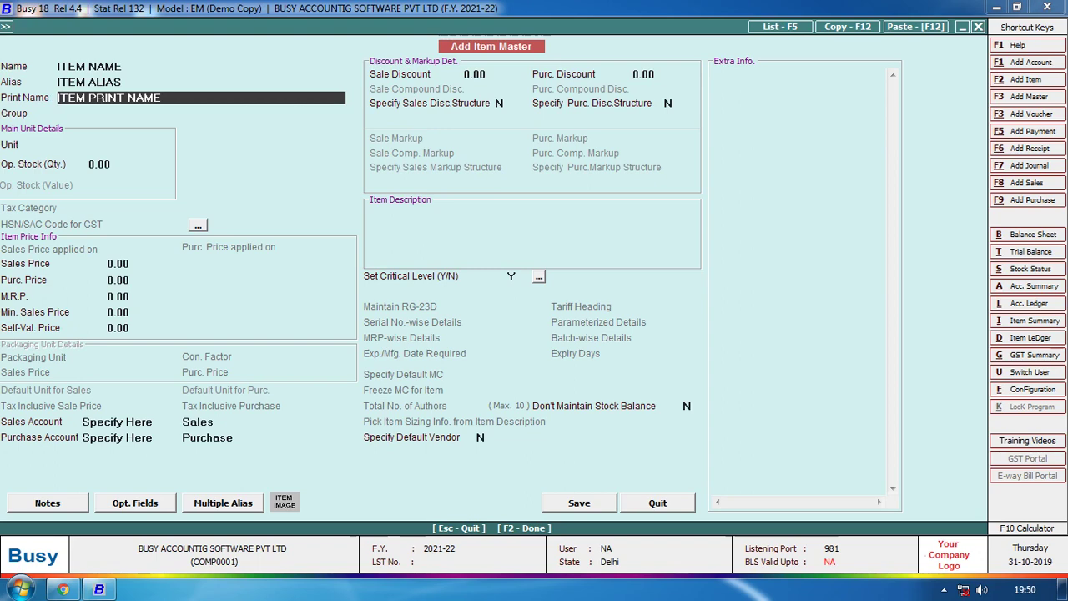
{"action": "key", "text": "Escape"}
{"action": "key", "text": "Return"}
Generate the stock status as on 30-04-2021 with items shown by Name and parent groups included.
{"action": "key", "text": "s"}
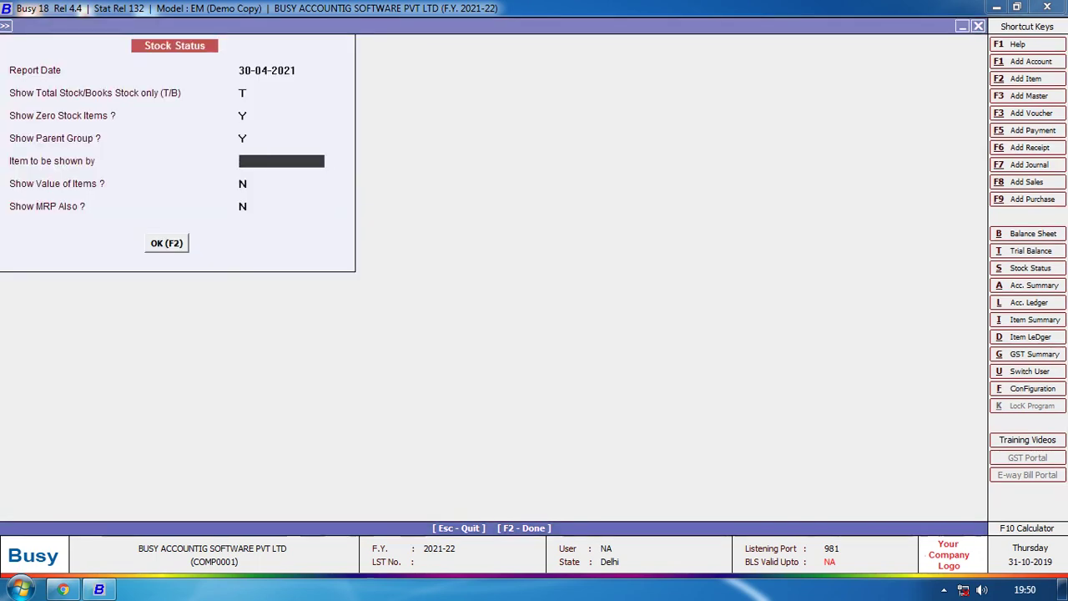
{"action": "key", "text": "Return"}
{"action": "key", "text": "F2"}
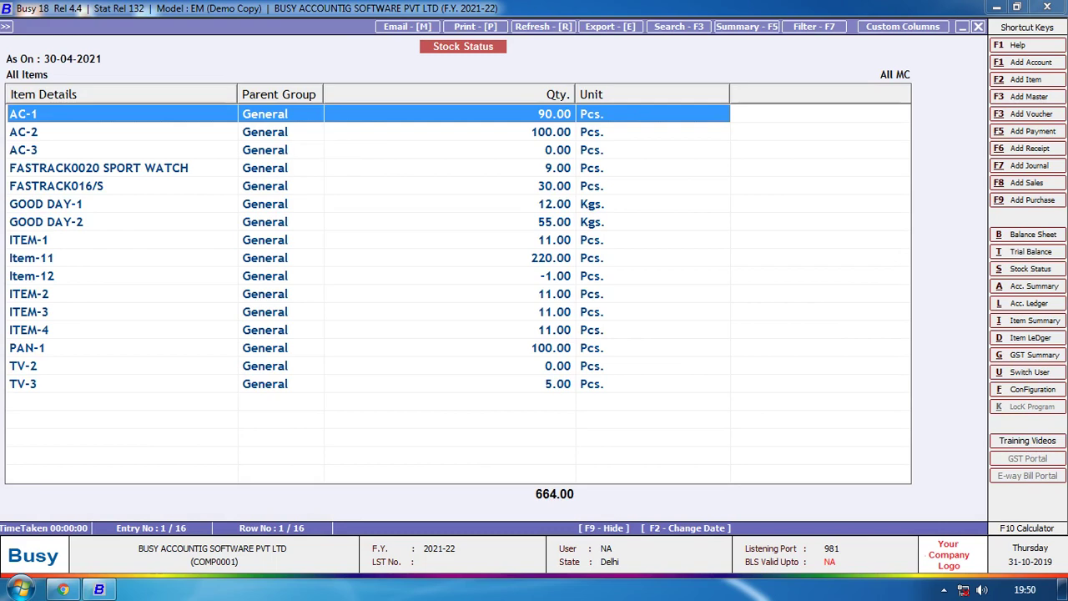
Regenerate the Balances Only stock status with the value of items shown.
{"action": "key", "text": "Escape"}
{"action": "key", "text": "Return"}
{"action": "key", "text": "Return"}
{"action": "key", "text": "Return"}
{"action": "key", "text": "Return"}
{"action": "key", "text": "Return"}
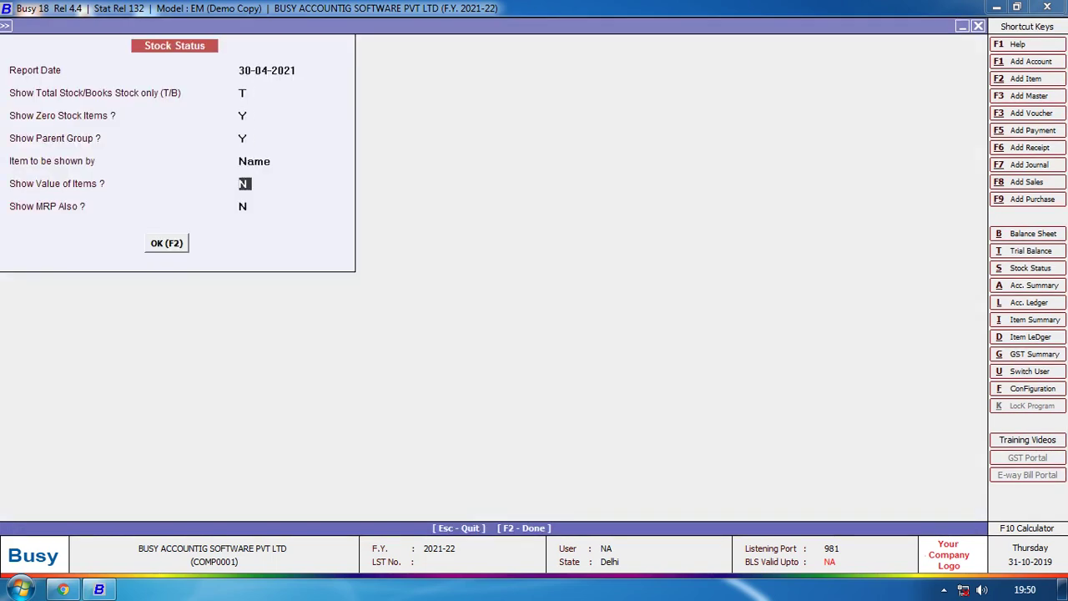
{"action": "key", "text": "Return"}
{"action": "key", "text": "Up"}
{"action": "key", "text": "Return"}
{"action": "key", "text": "Return"}
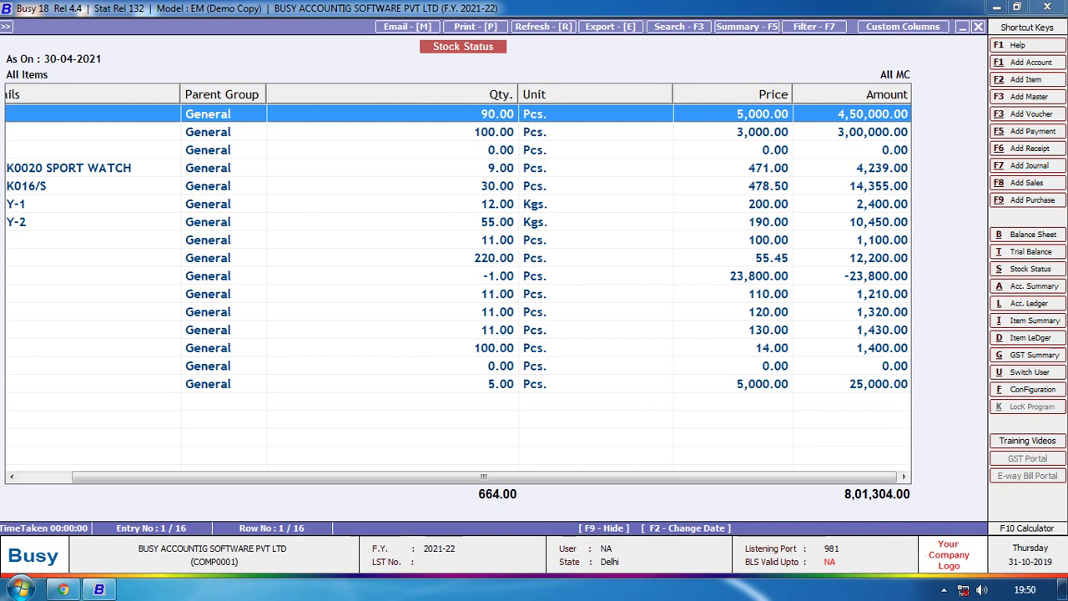
Regenerate the Balances Only stock status with MRP shown in addition to item values and parent groups.
{"action": "key", "text": "Escape"}
{"action": "key", "text": "Return"}
{"action": "key", "text": "Return"}
{"action": "key", "text": "Return"}
{"action": "key", "text": "Return"}
{"action": "key", "text": "Return"}
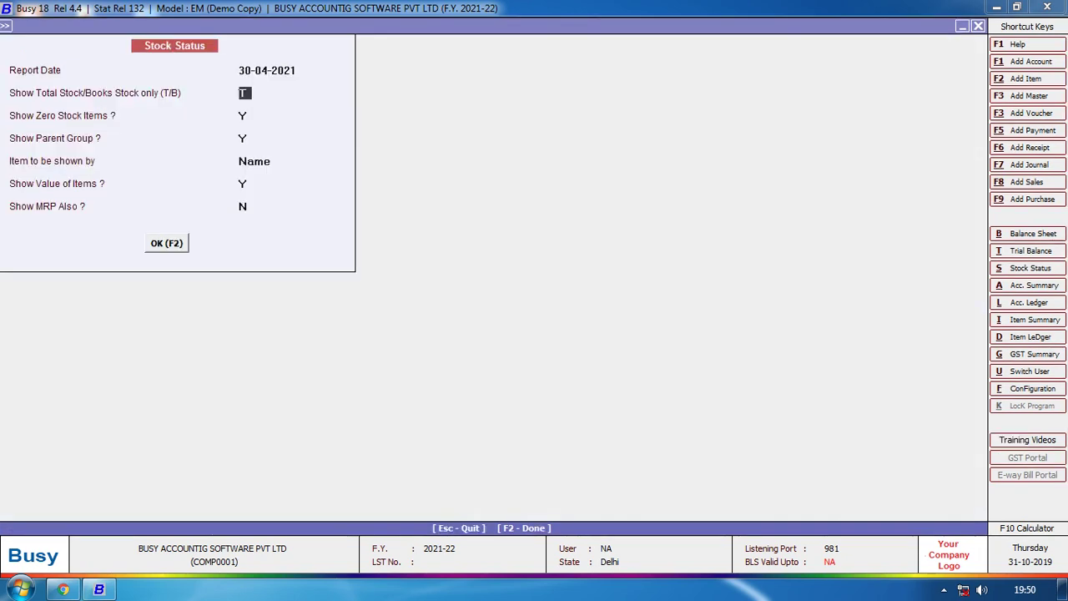
{"action": "key", "text": "Return"}
{"action": "key", "text": "Return"}
{"action": "key", "text": "Return"}
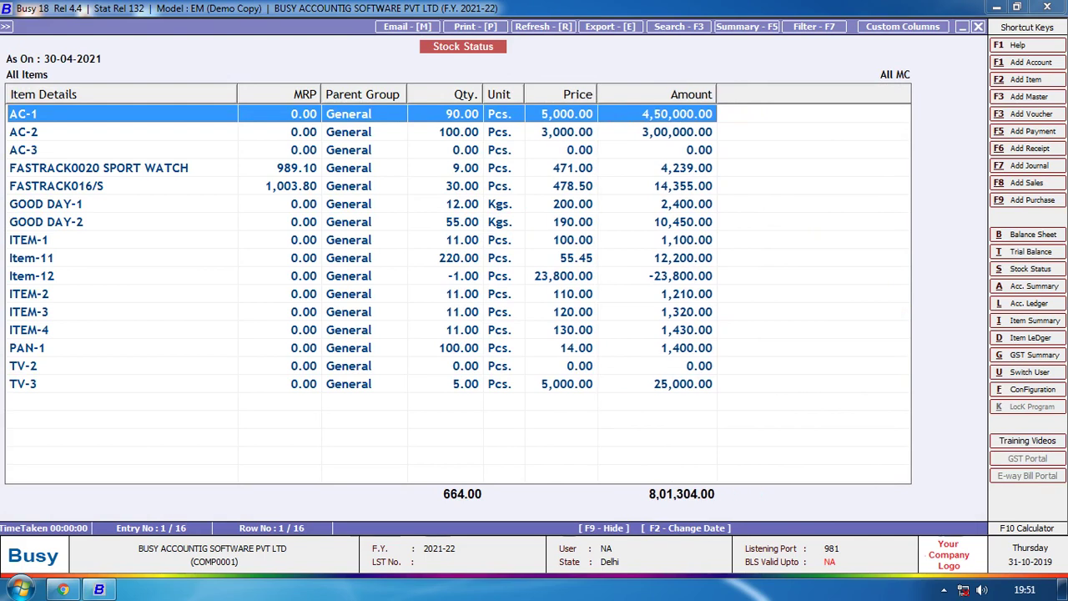
Generate the Detailed alphabetical closing stock for All MC and All Items from 01-04-2021 to 30-04-2021, shown by name.
{"action": "key", "text": "Escape"}
{"action": "key", "text": "Escape"}
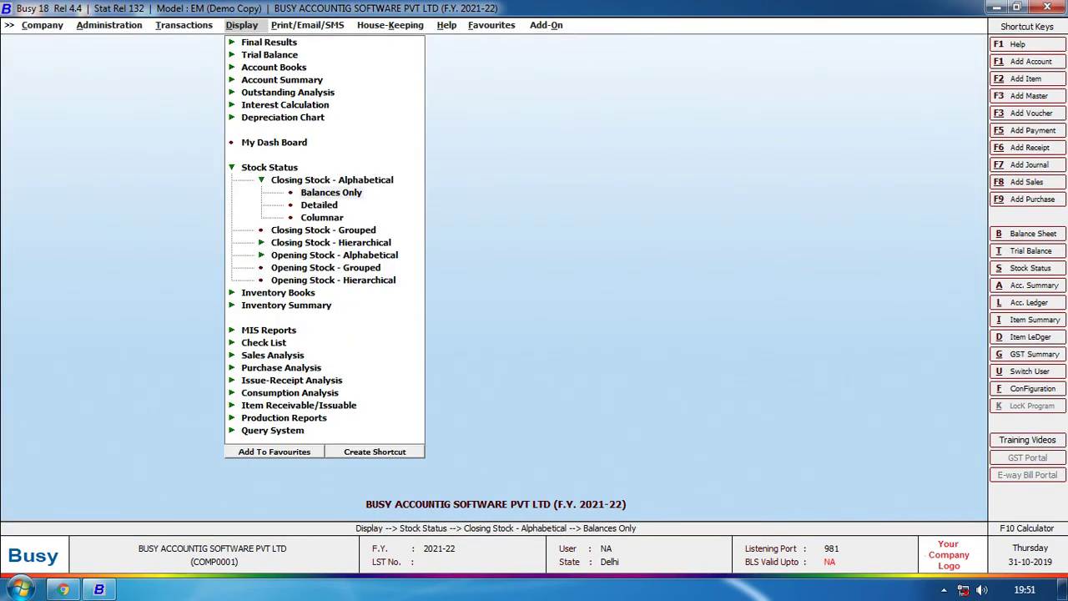
{"action": "left_click", "coordinate": [319, 205]}
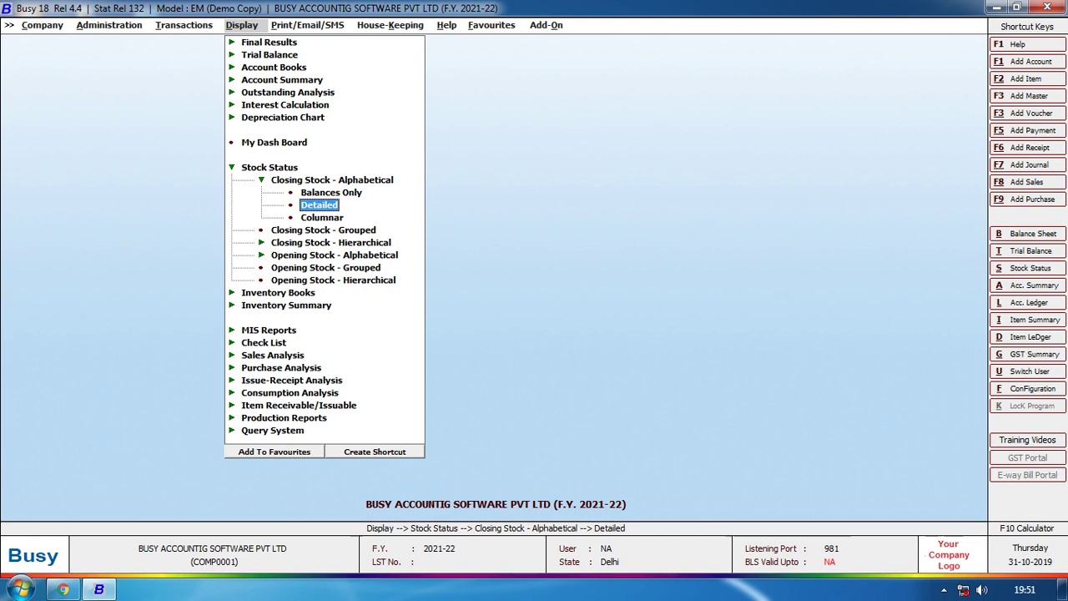
{"action": "key", "text": "Return"}
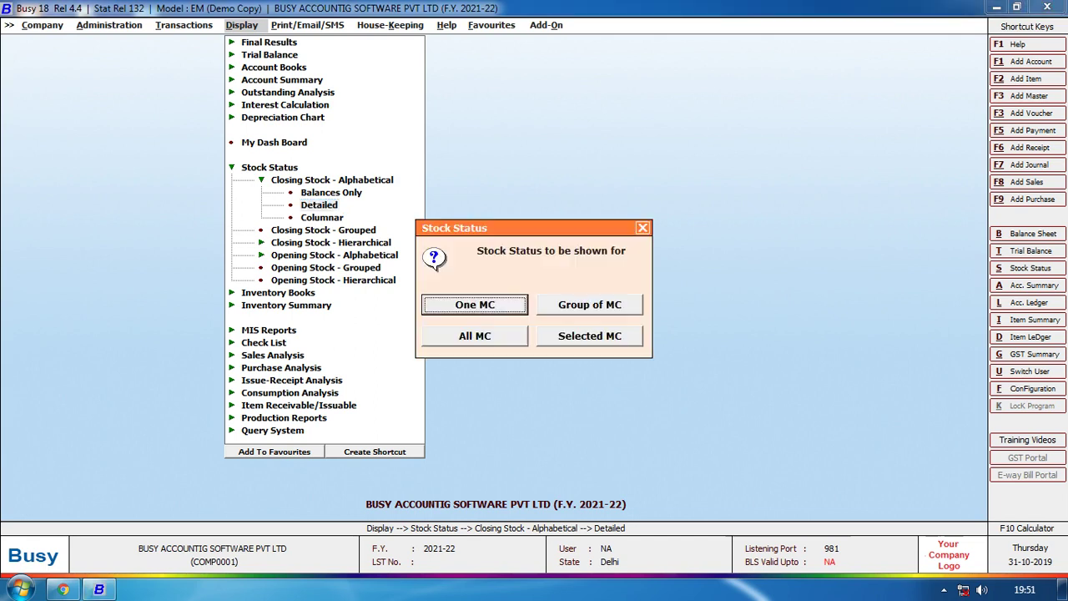
{"action": "key", "text": "Tab"}
{"action": "key", "text": "Tab"}
{"action": "key", "text": "Return"}
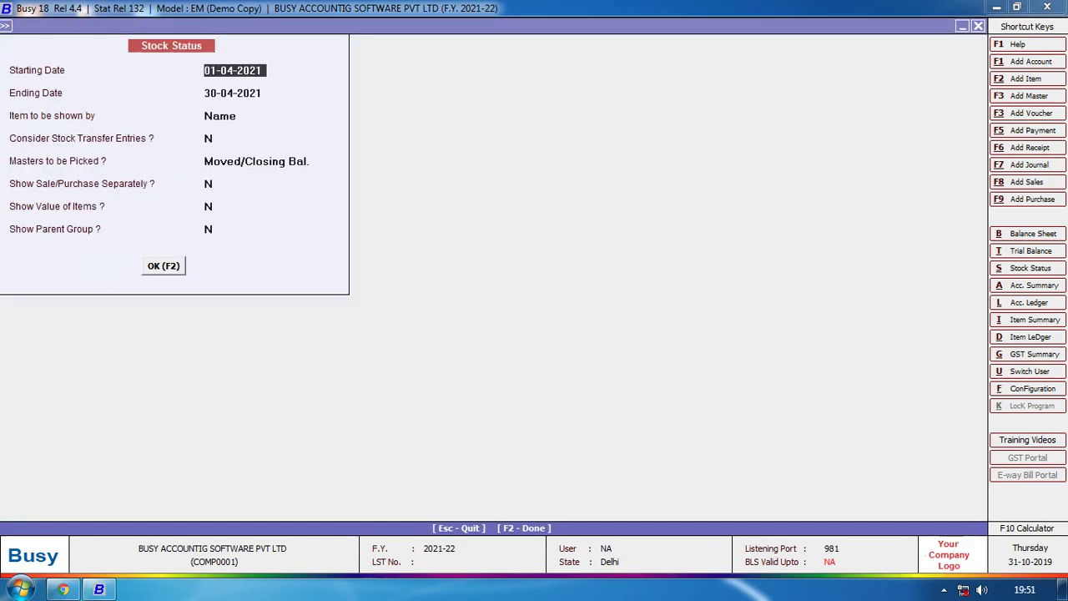
{"action": "key", "text": "F2"}
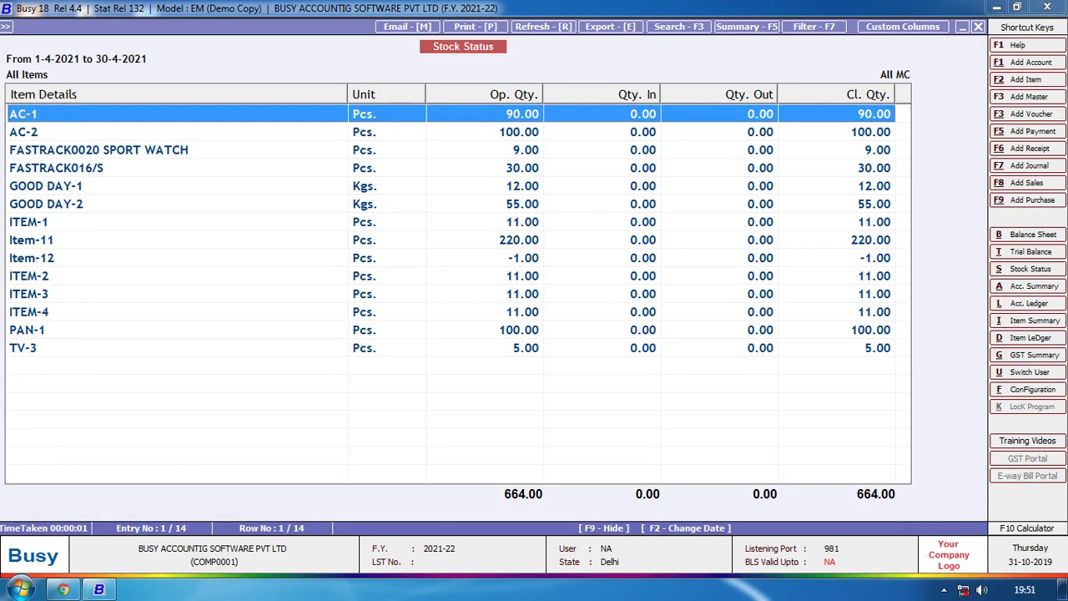
Regenerate the detailed stock status with the value of items shown and view its closing quantity and amount columns.
{"action": "key", "text": "F2"}
{"action": "key", "text": "Return"}
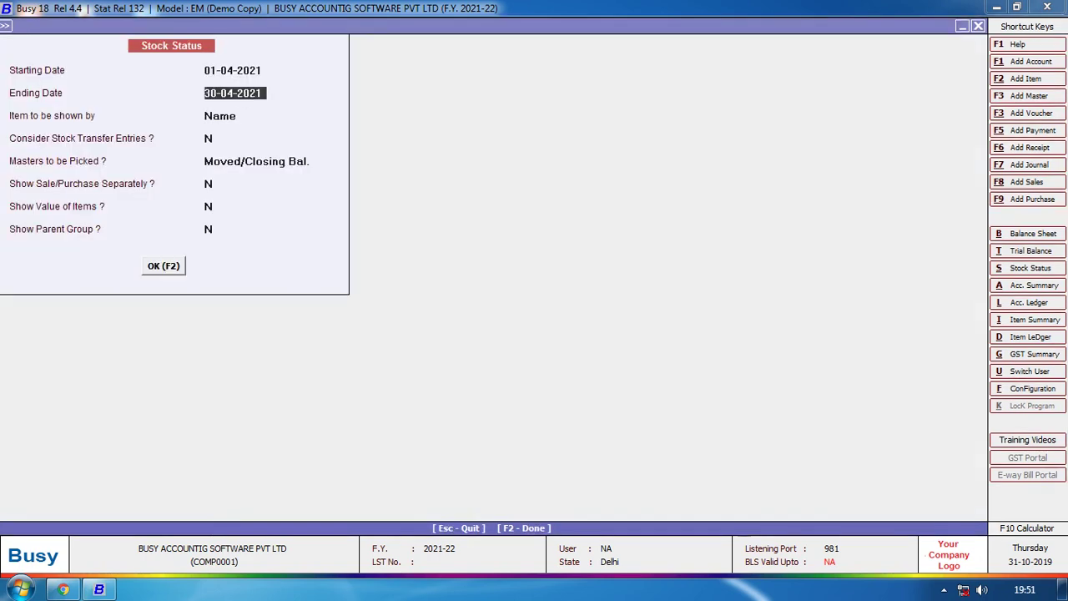
{"action": "key", "text": "Return"}
{"action": "key", "text": "Return"}
{"action": "key", "text": "Return"}
{"action": "key", "text": "Return"}
{"action": "key", "text": "Return"}
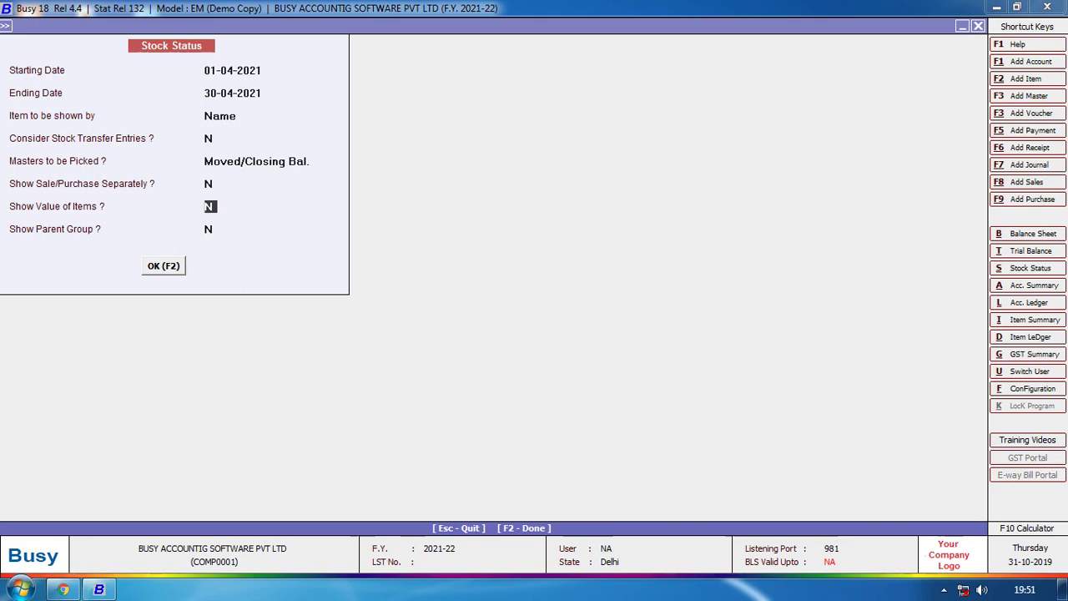
{"action": "type", "text": "Y"}
{"action": "key", "text": "Return"}
{"action": "key", "text": "Return"}
{"action": "key", "text": "Return"}
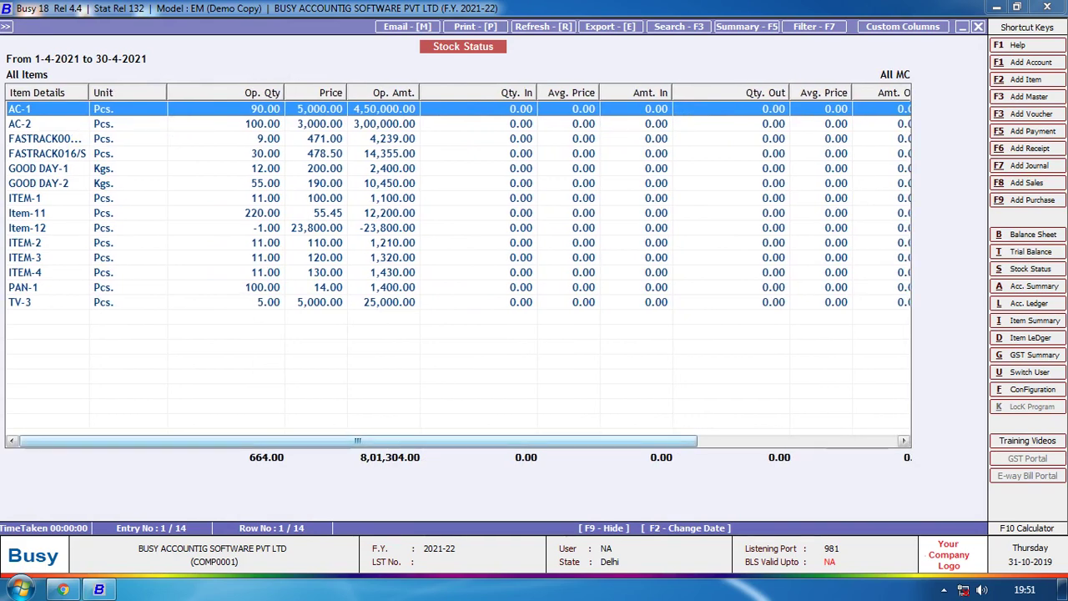
{"action": "left_click_drag", "start_coordinate": [357, 440], "coordinate": [556, 439]}
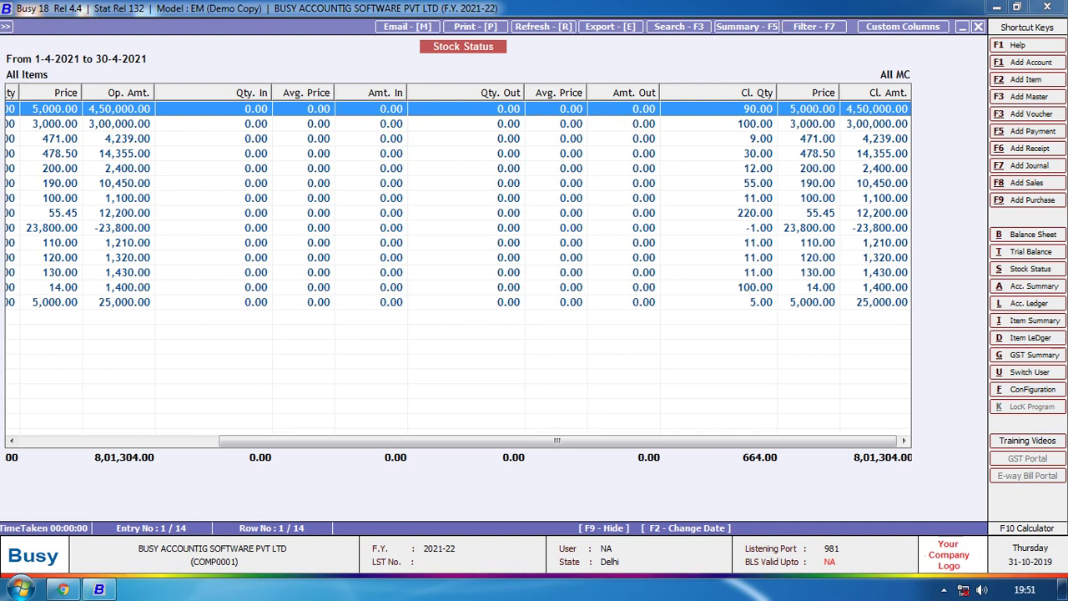
Close the detailed stock status report and return to the list of display reports.
{"action": "key", "text": "Escape"}
{"action": "key", "text": "Escape"}
{"action": "key", "text": "Escape"}
{"action": "key", "text": "Escape"}
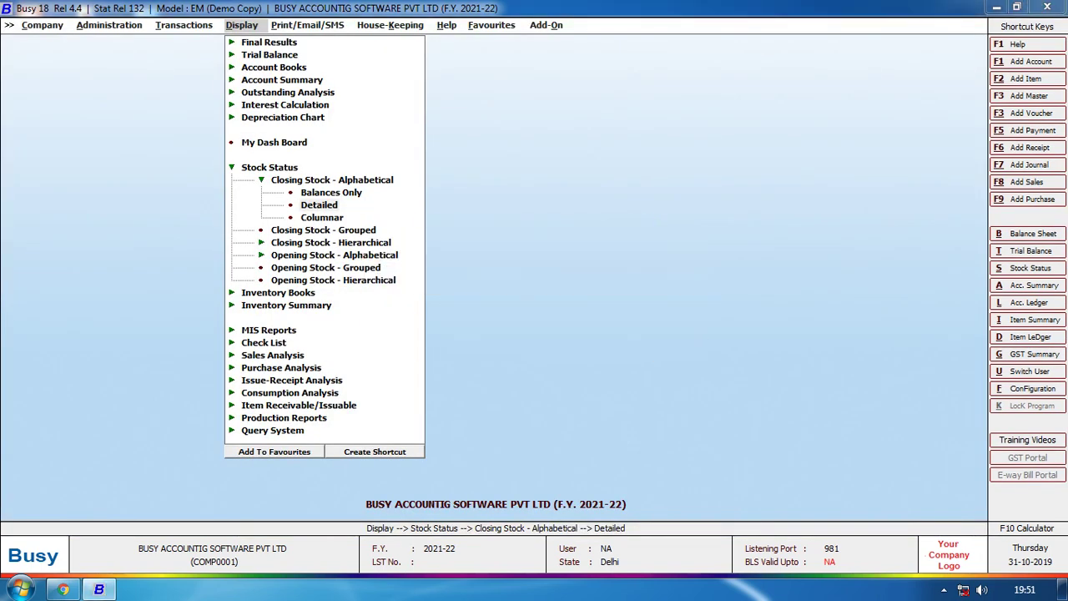
{"action": "key", "text": "Return"}
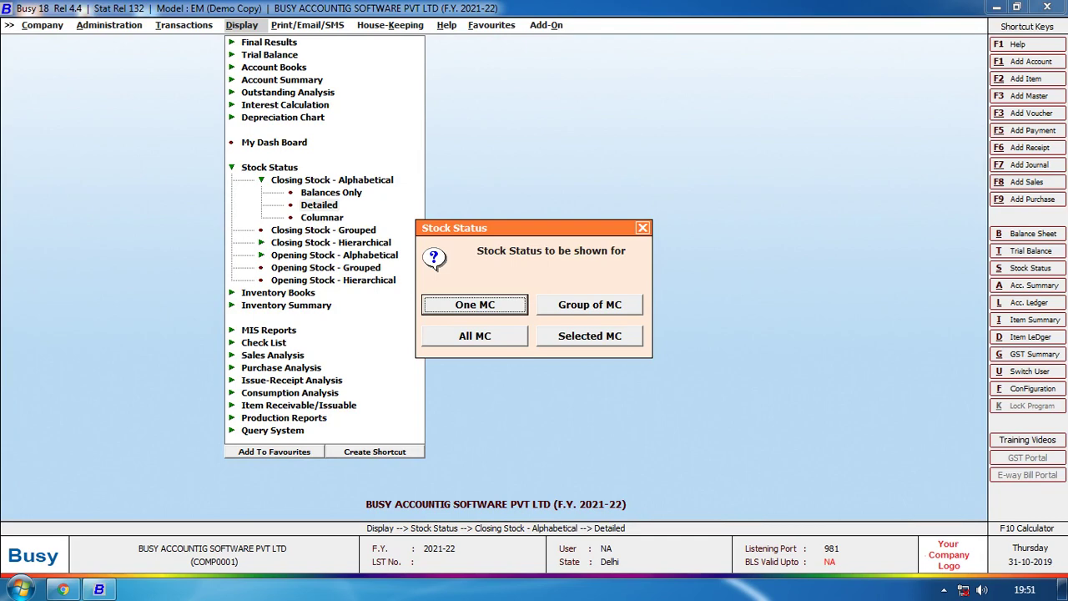
{"action": "key", "text": "Tab"}
{"action": "key", "text": "Tab"}
{"action": "key", "text": "Escape"}
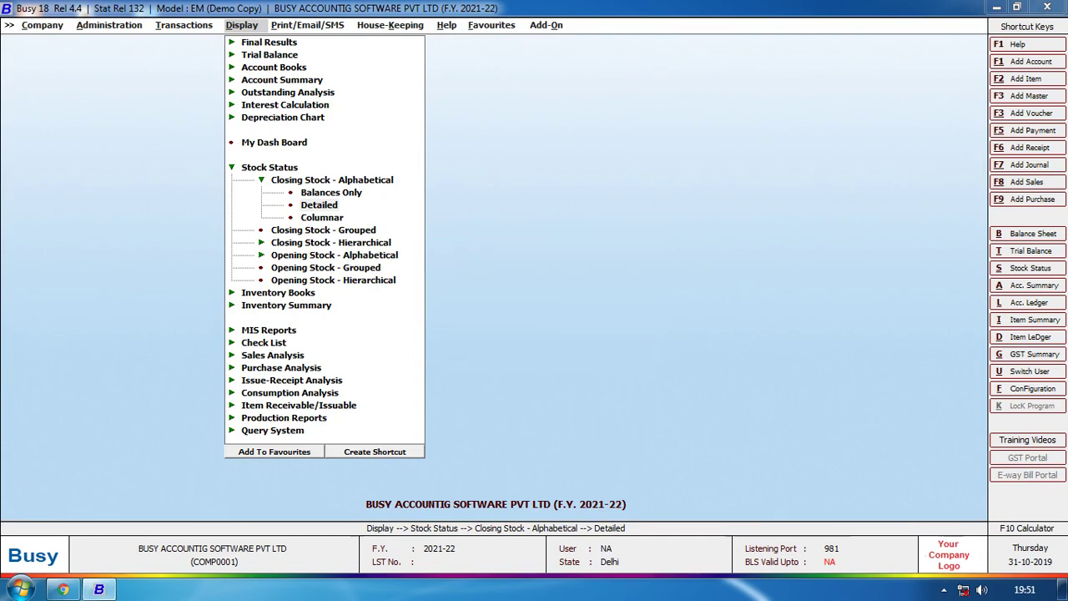
Rerun the detailed closing stock for All MC and All Items, 01-04-2021 to 30-04-2021, with item values and parent groups shown.
{"action": "key", "text": "Return"}
{"action": "key", "text": "Return"}
{"action": "key", "text": "Return"}
{"action": "key", "text": "Return"}
{"action": "key", "text": "Return"}
{"action": "key", "text": "Return"}
{"action": "key", "text": "Return"}
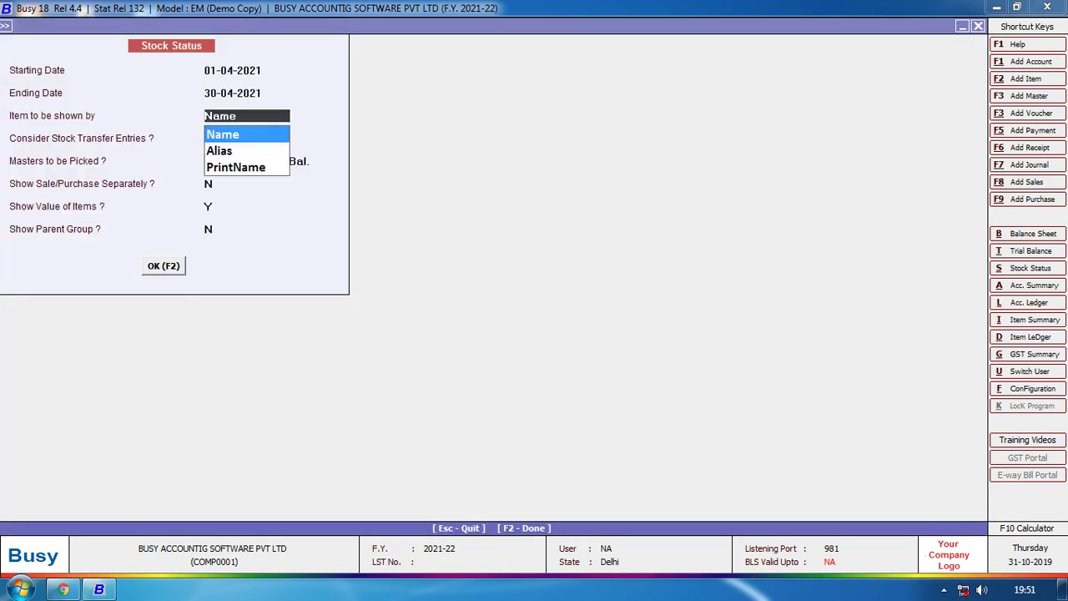
{"action": "key", "text": "Return"}
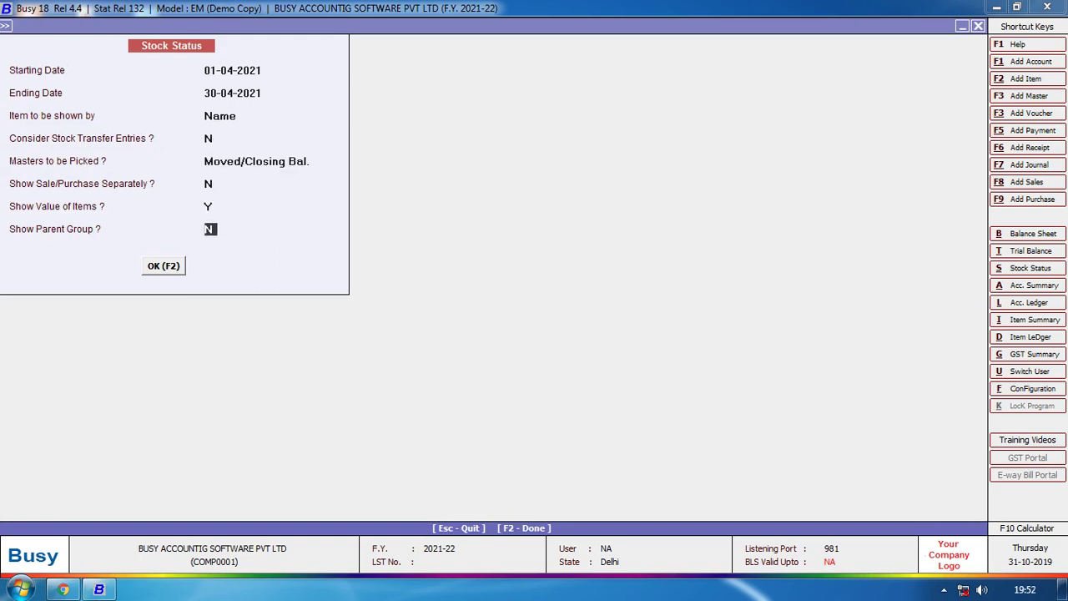
{"action": "key", "text": "Up"}
{"action": "key", "text": "Return"}
{"action": "key", "text": "Return"}
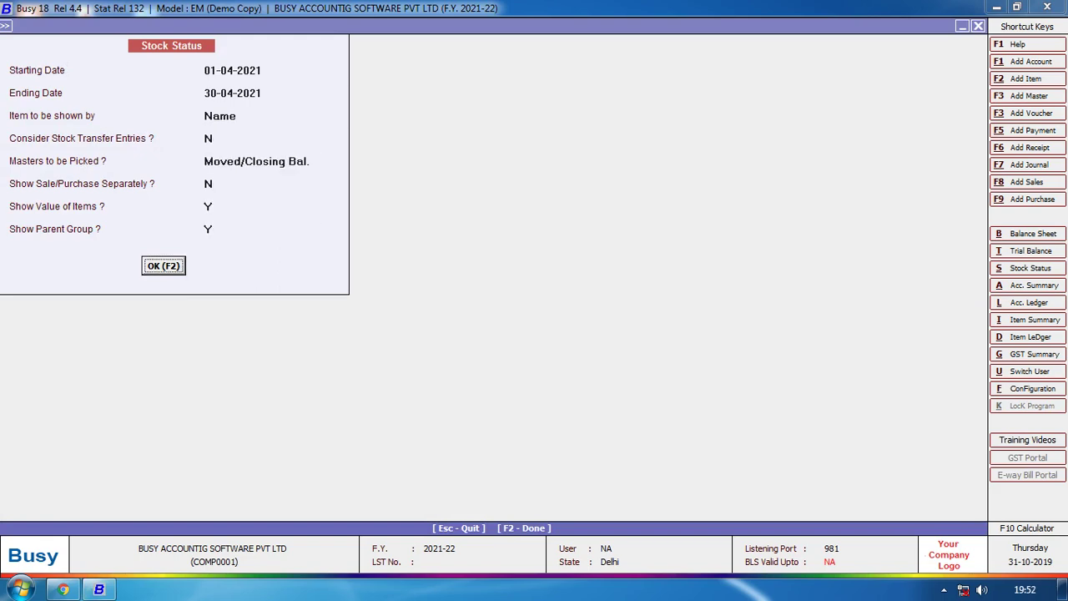
{"action": "key", "text": "Return"}
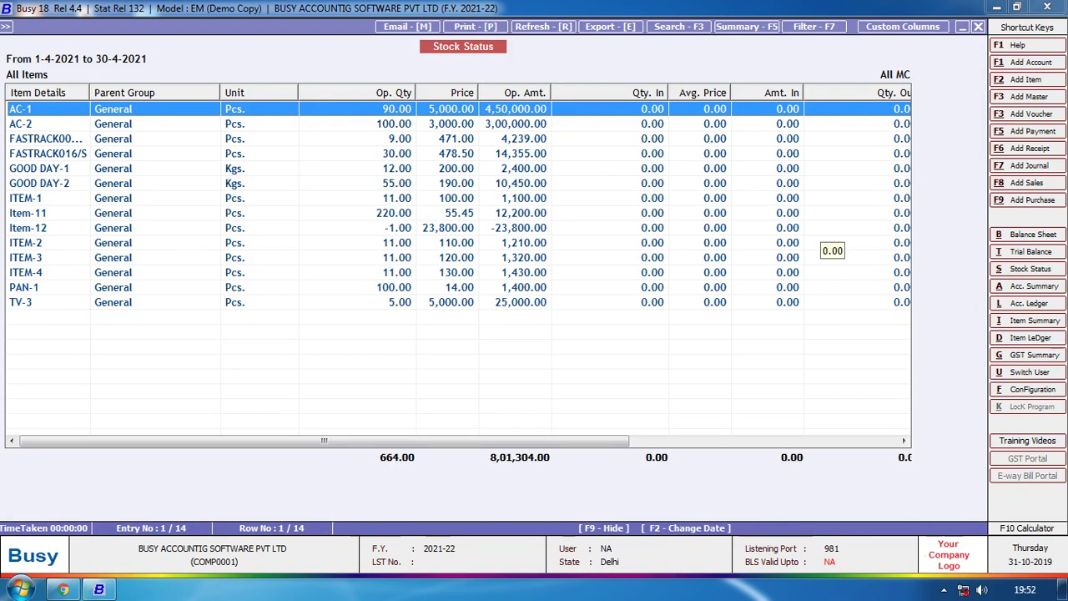
Close the detailed stock status report and return to the list of display reports.
{"action": "key", "text": "Escape"}
{"action": "key", "text": "Escape"}
{"action": "key", "text": "Escape"}
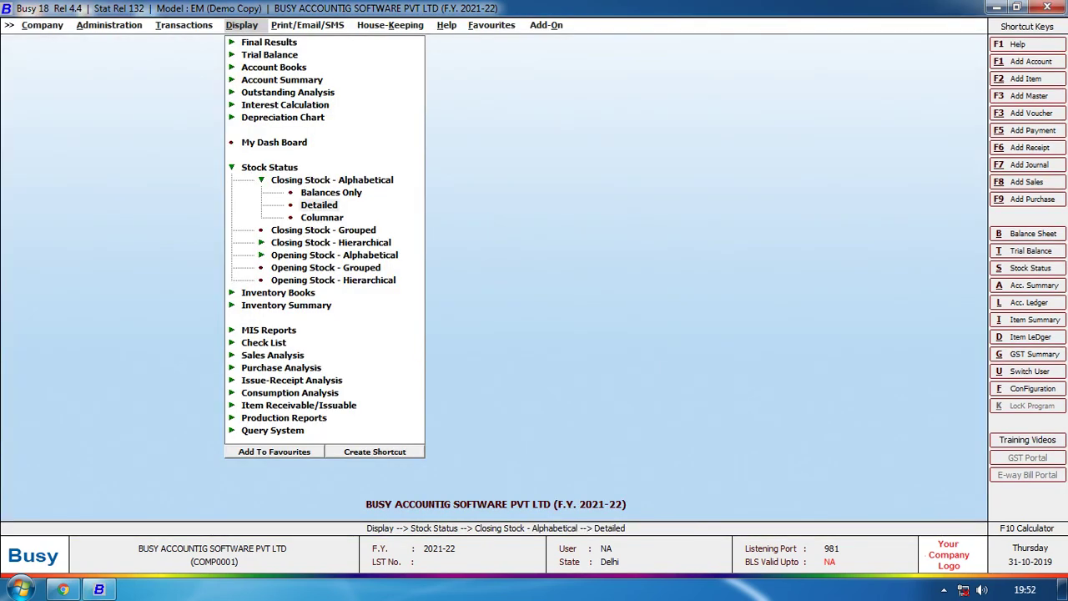
Generate the Columnar (MC-wise) alphabetical closing stock for All Items as on 30-04-2021.
{"action": "key", "text": "Left"}
{"action": "key", "text": "Right"}
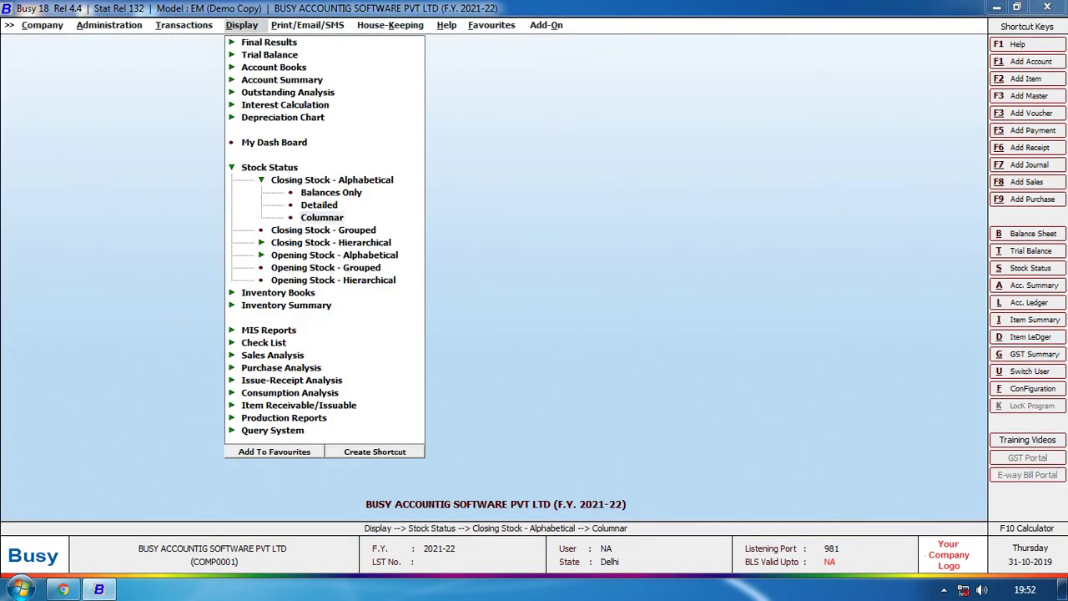
{"action": "key", "text": "Return"}
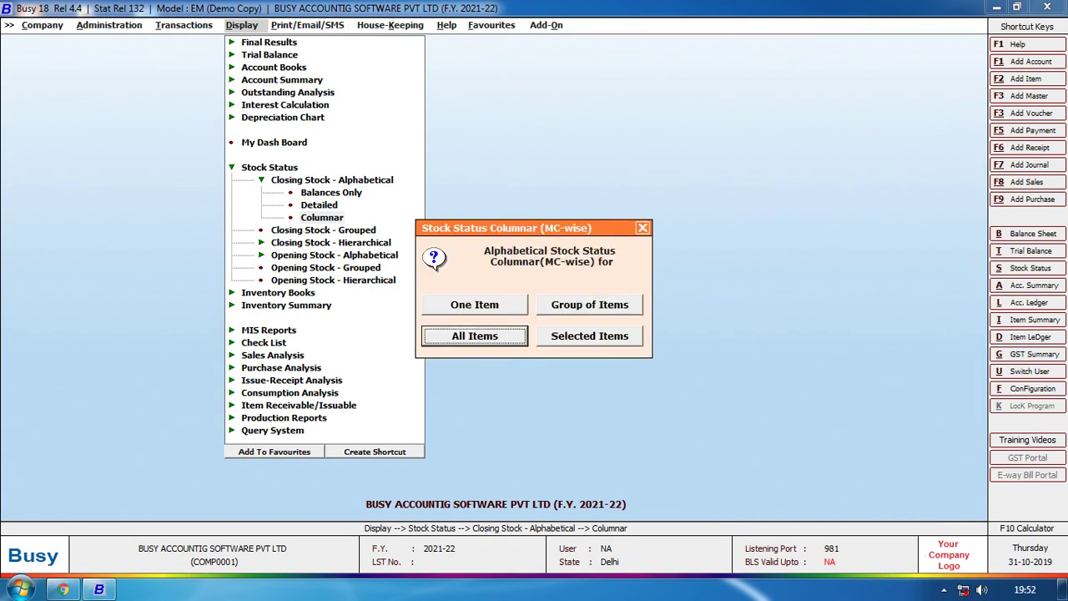
{"action": "key", "text": "Return"}
{"action": "key", "text": "F2"}
{"action": "key", "text": "Return"}
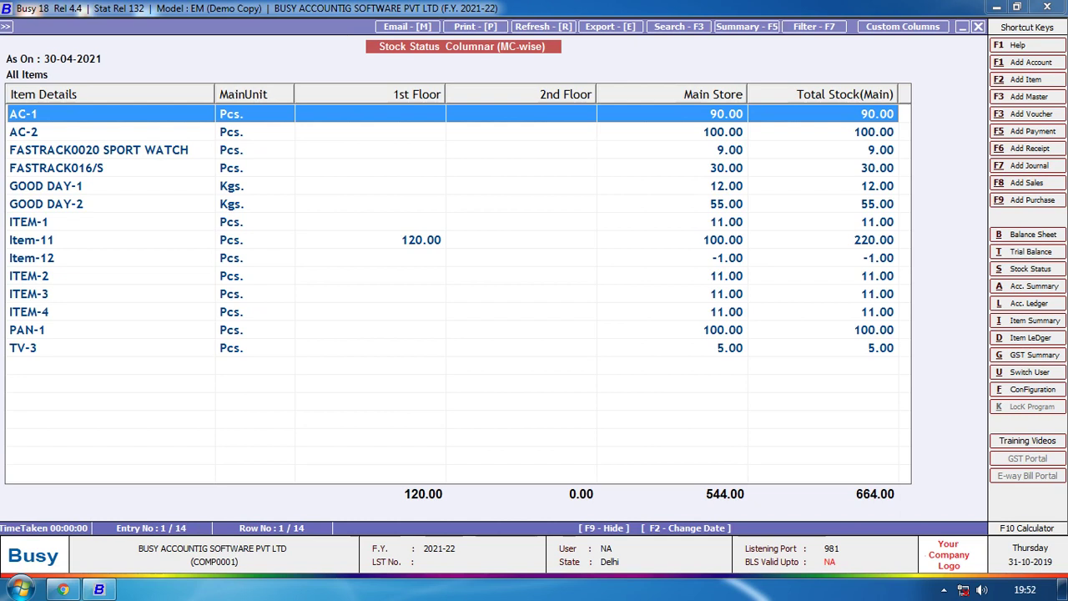
Examine how Item-11's stock is spread across the material centres and close the columnar report.
{"action": "key", "text": "Down"}
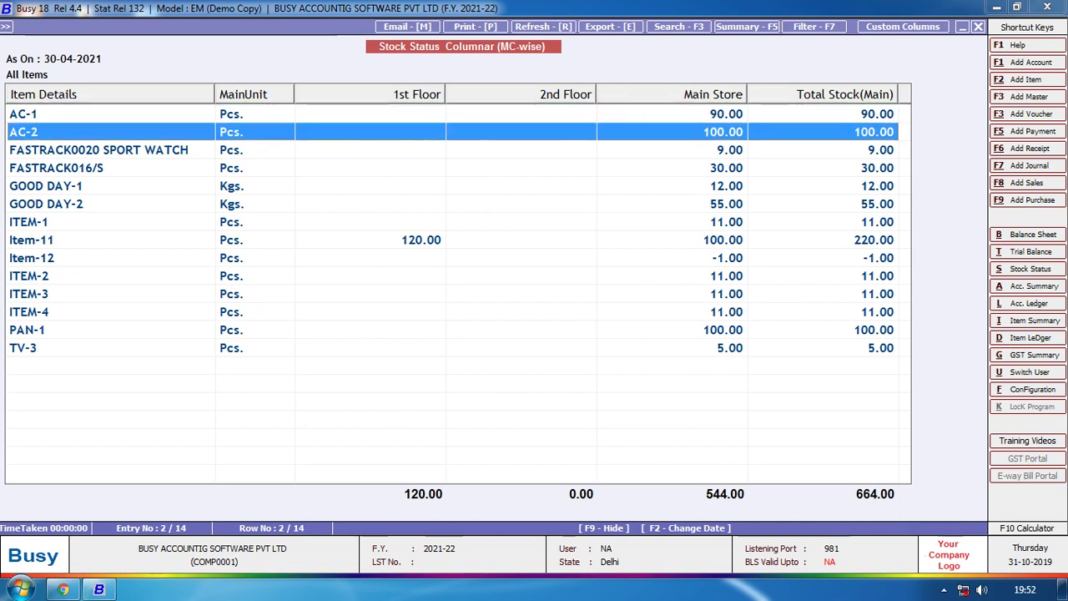
{"action": "left_click", "coordinate": [30, 240]}
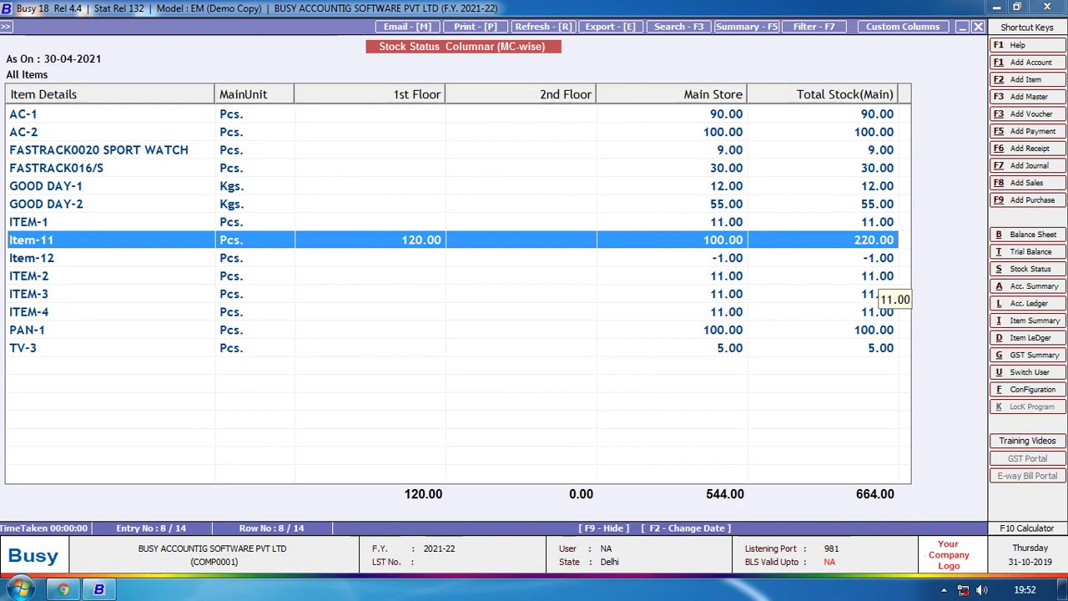
{"action": "key", "text": "Escape"}
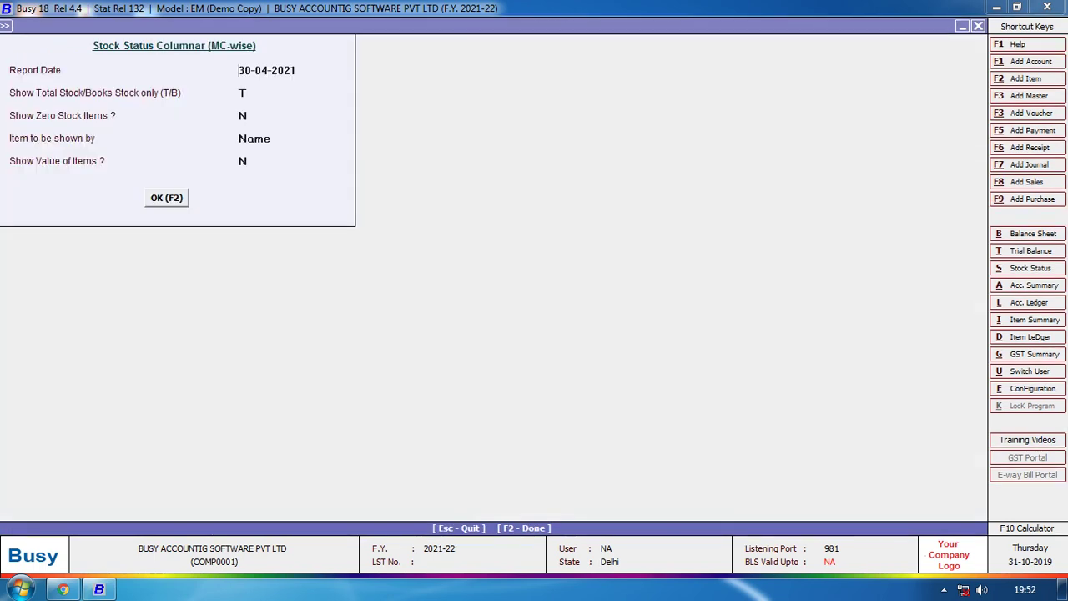
{"action": "key", "text": "Escape"}
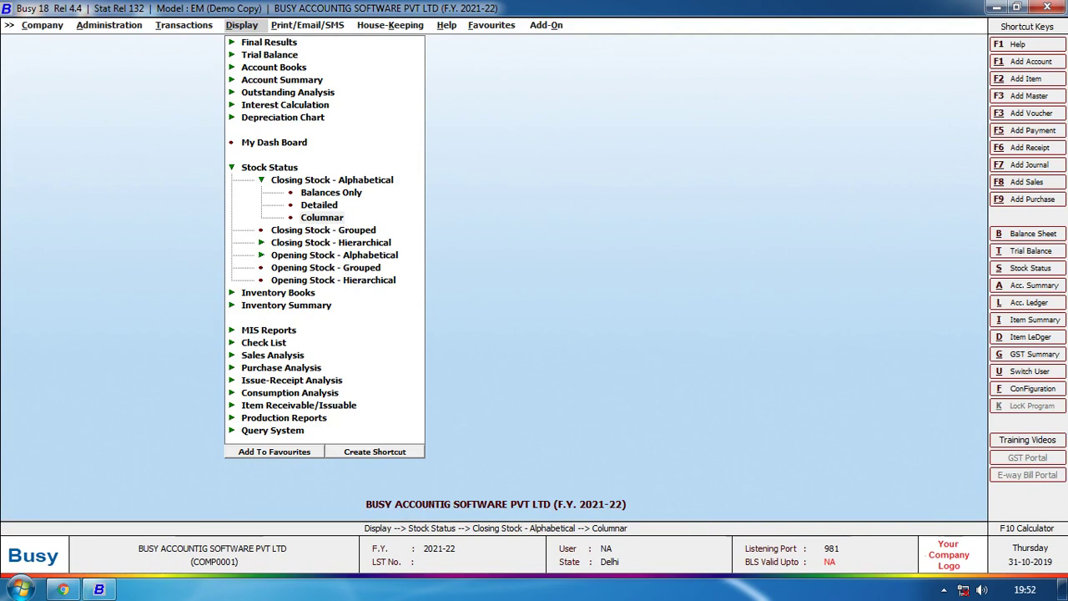
Rerun the Columnar closing stock for All Items as on 30-04-2021, view it and close it.
{"action": "key", "text": "Return"}
{"action": "key", "text": "Tab"}
{"action": "key", "text": "Return"}
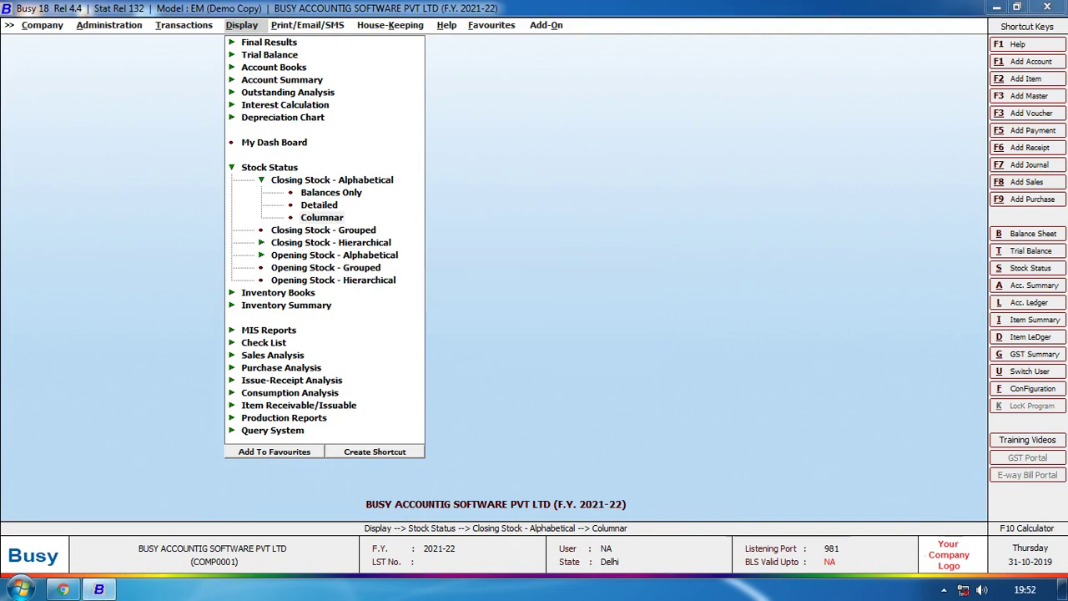
{"action": "key", "text": "Return"}
{"action": "key", "text": "Return"}
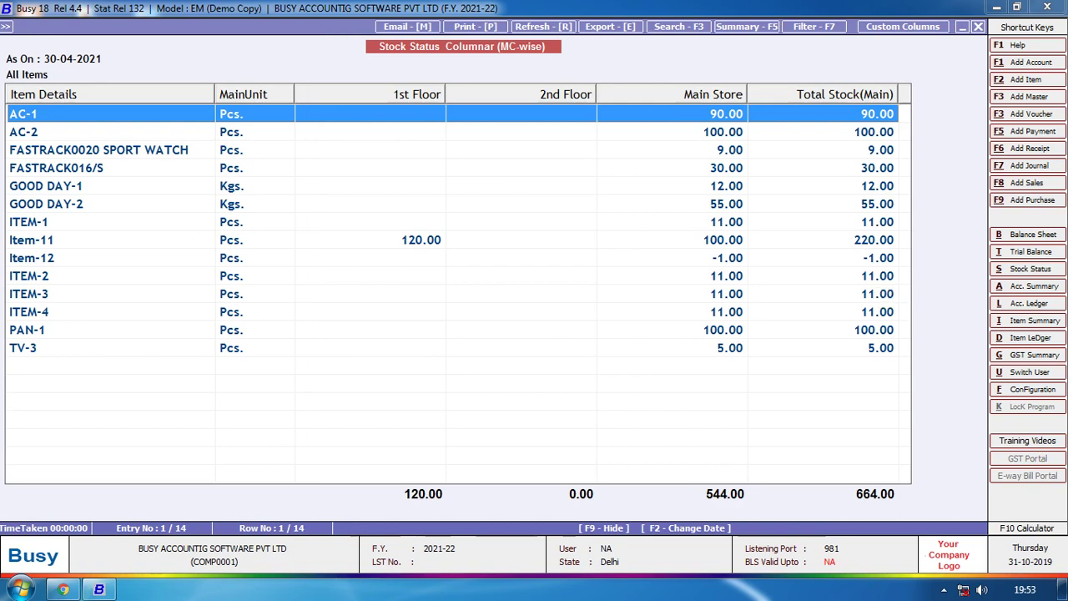
{"action": "key", "text": "Escape"}
{"action": "key", "text": "Escape"}
{"action": "key", "text": "Escape"}
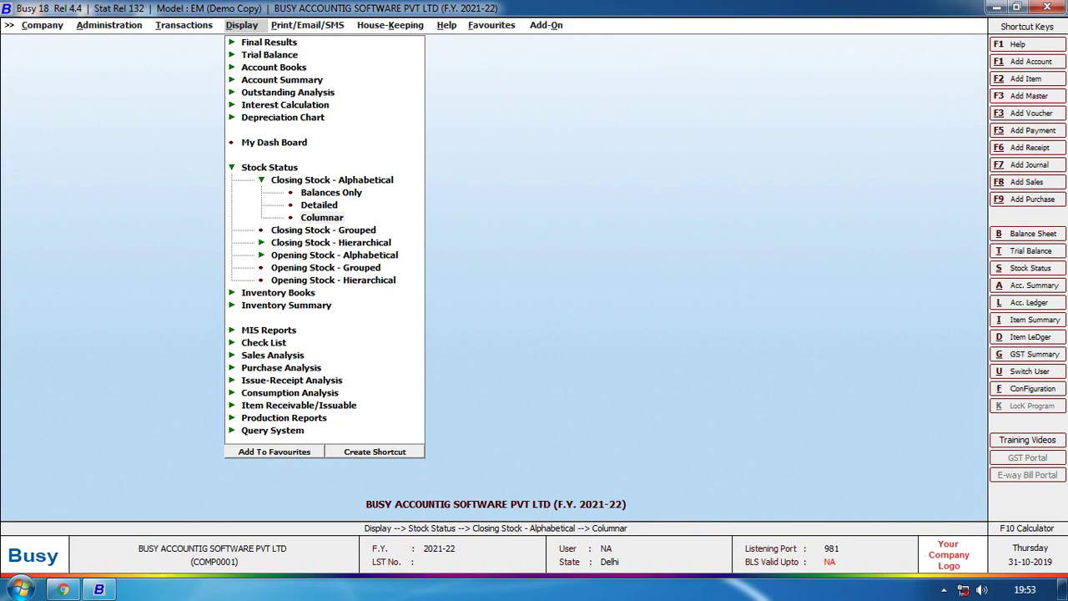
Switch from the current company to SUPER TRADING COM (COMP0006).
{"action": "key", "text": "Down"}
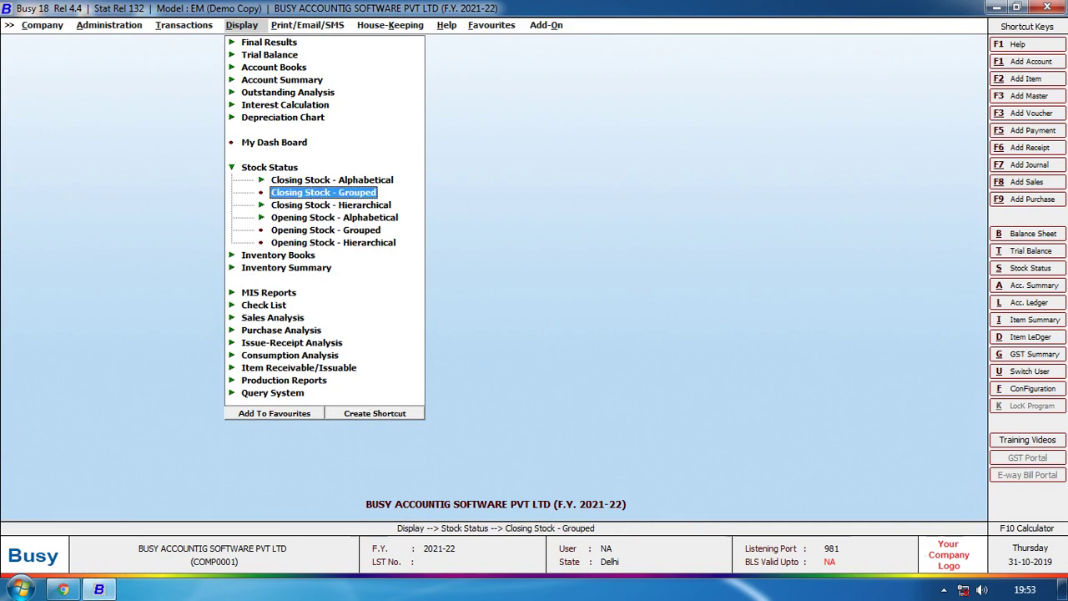
{"action": "key", "text": "Left"}
{"action": "key", "text": "Left"}
{"action": "key", "text": "Left"}
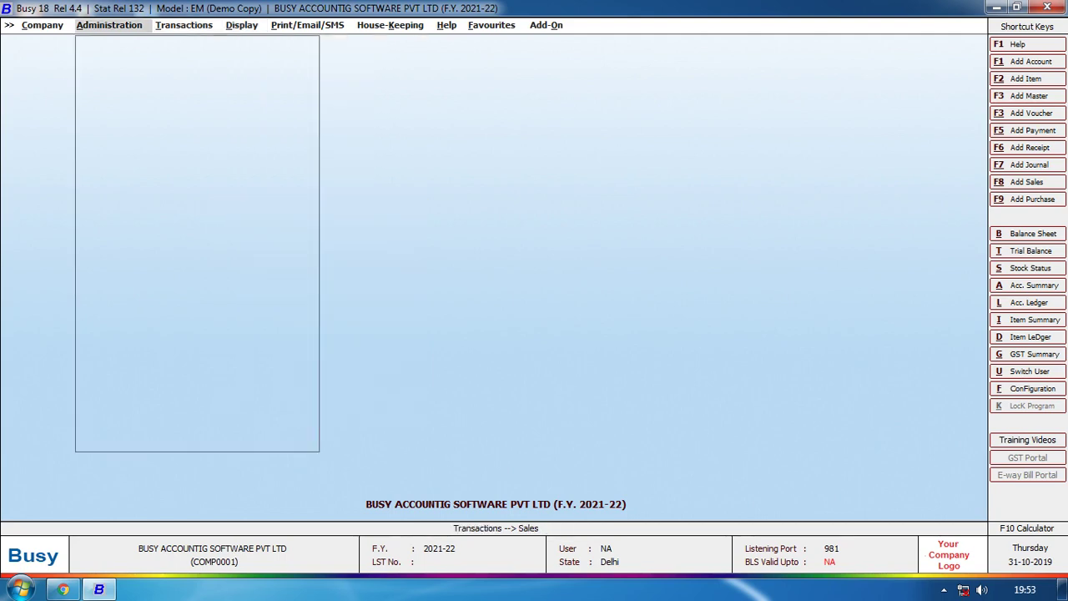
{"action": "key", "text": "Return"}
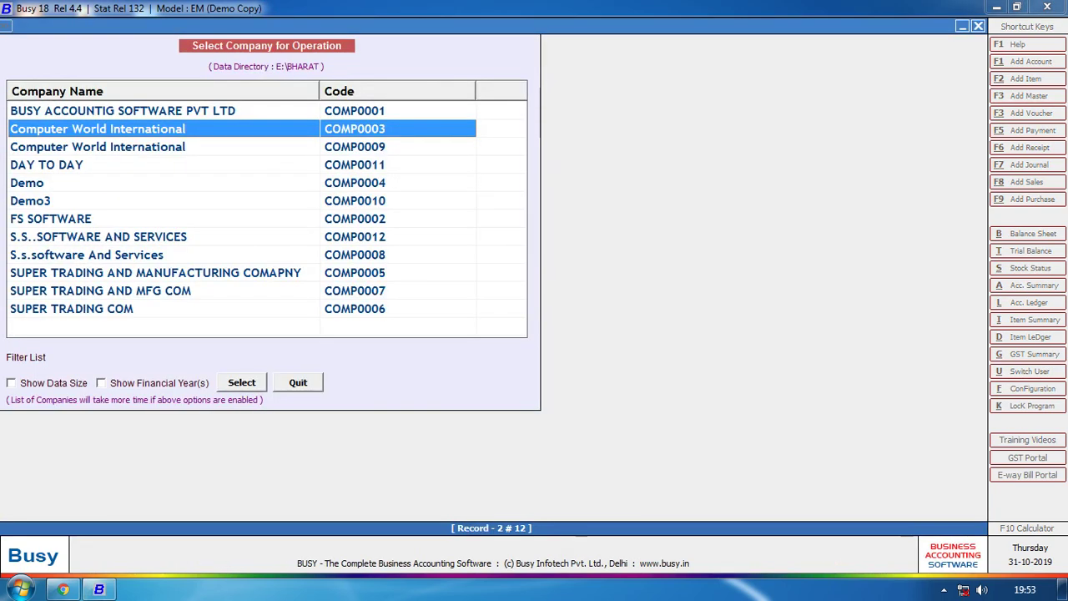
{"action": "key", "text": "Down"}
{"action": "key", "text": "Down"}
{"action": "key", "text": "Down"}
{"action": "key", "text": "Down"}
{"action": "key", "text": "Down"}
{"action": "key", "text": "Down"}
{"action": "key", "text": "Down"}
{"action": "key", "text": "Down"}
{"action": "key", "text": "Down"}
{"action": "key", "text": "Down"}
{"action": "key", "text": "Up"}
{"action": "key", "text": "Up"}
{"action": "key", "text": "Down"}
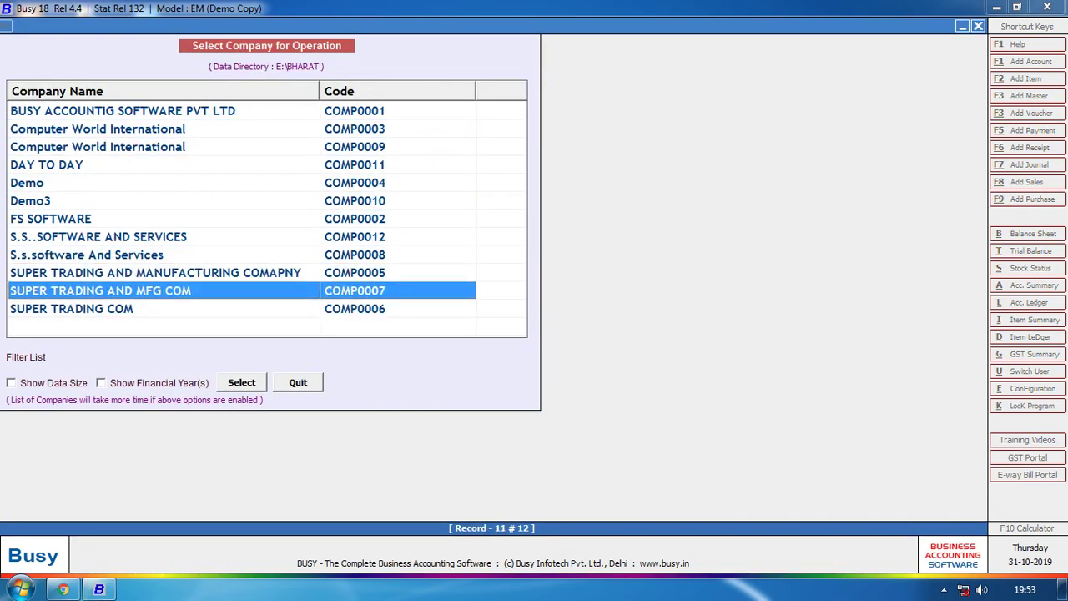
{"action": "key", "text": "Down"}
{"action": "key", "text": "Return"}
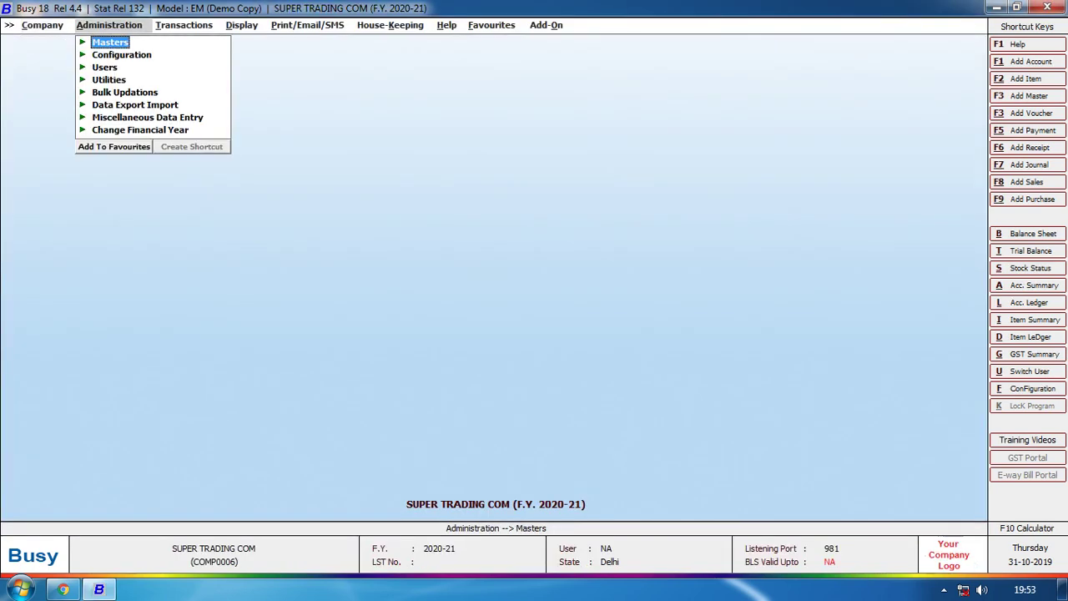
Open the options of the Closing Stock - Grouped report under Stock Status.
{"action": "key", "text": "Right"}
{"action": "key", "text": "Right"}
{"action": "key", "text": "Down"}
{"action": "key", "text": "Down"}
{"action": "key", "text": "Down"}
{"action": "key", "text": "Down"}
{"action": "key", "text": "Down"}
{"action": "key", "text": "Down"}
{"action": "key", "text": "Down"}
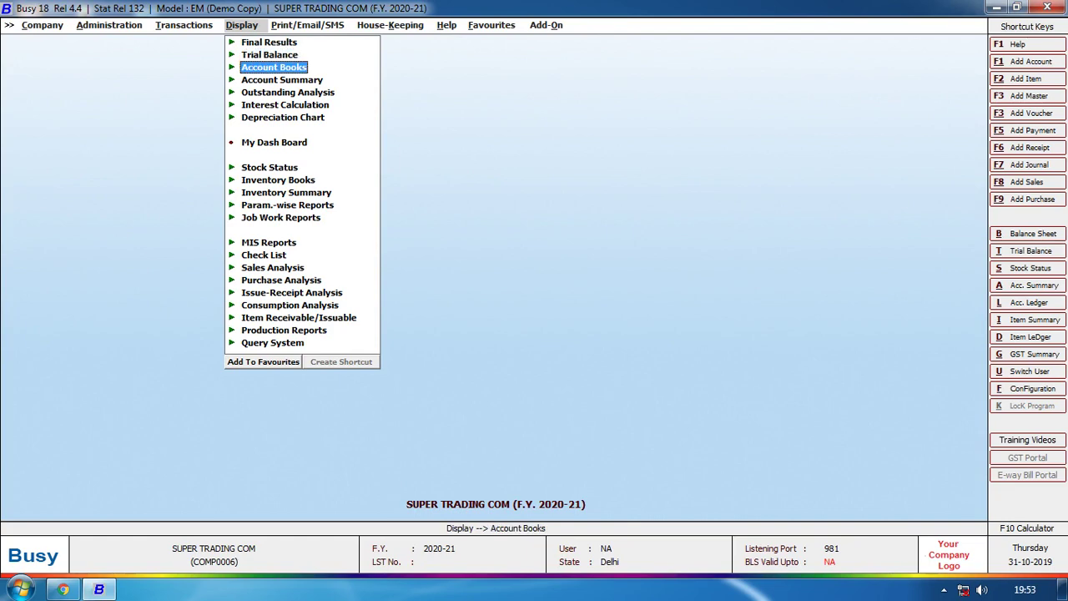
{"action": "key", "text": "Down"}
{"action": "key", "text": "Down"}
{"action": "key", "text": "Up"}
{"action": "key", "text": "Down"}
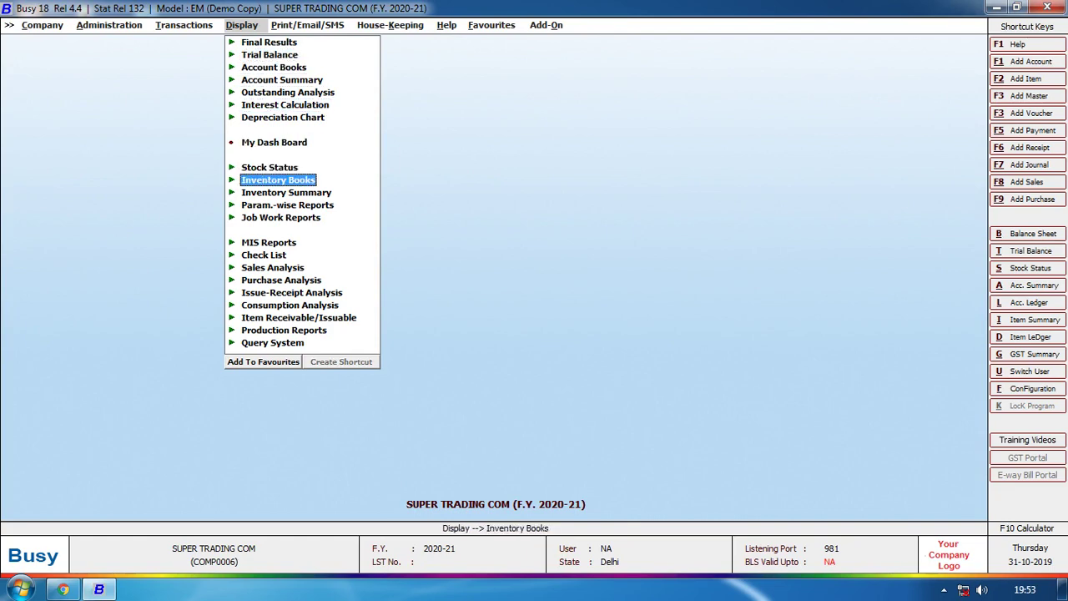
{"action": "key", "text": "Up"}
{"action": "key", "text": "Return"}
{"action": "key", "text": "Down"}
{"action": "key", "text": "Return"}
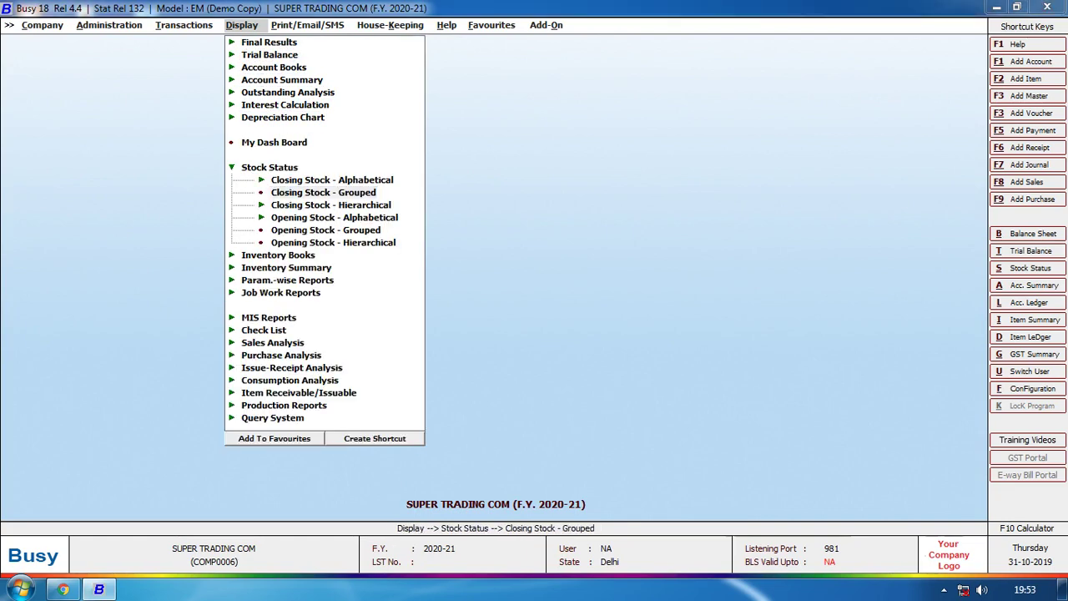
{"action": "key", "text": "Escape"}
{"action": "key", "text": "Escape"}
{"action": "key", "text": "Return"}
{"action": "key", "text": "Return"}
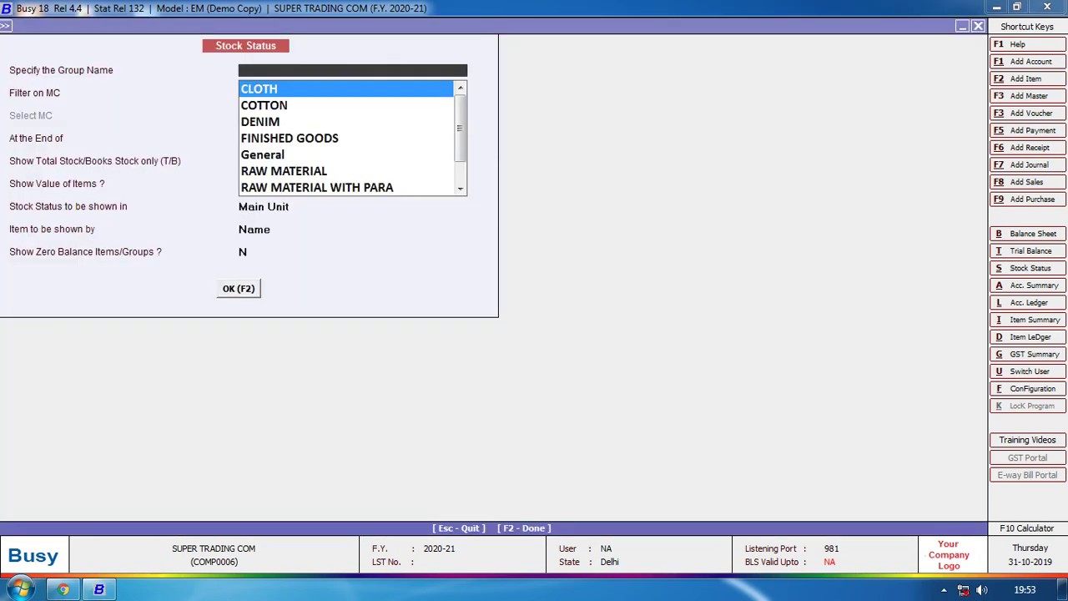
Generate the grouped closing stock for the RAW MATERIAL group at the end of 18-04-2020, without filtering on MC.
{"action": "key", "text": "Down"}
{"action": "key", "text": "Down"}
{"action": "key", "text": "Down"}
{"action": "key", "text": "Down"}
{"action": "key", "text": "Down"}
{"action": "key", "text": "Return"}
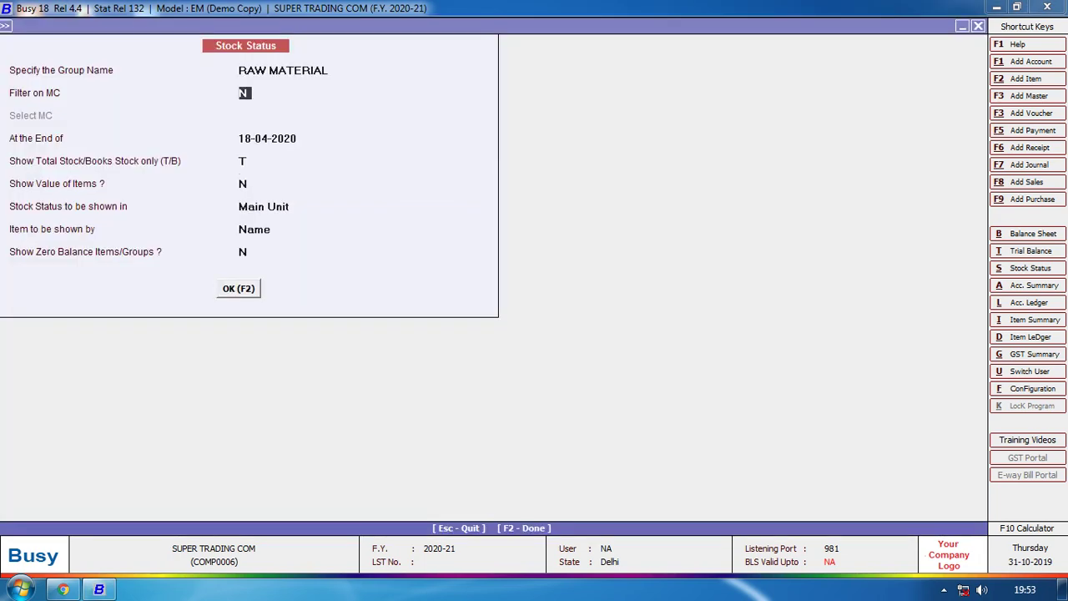
{"action": "key", "text": "Return"}
{"action": "key", "text": "F2"}
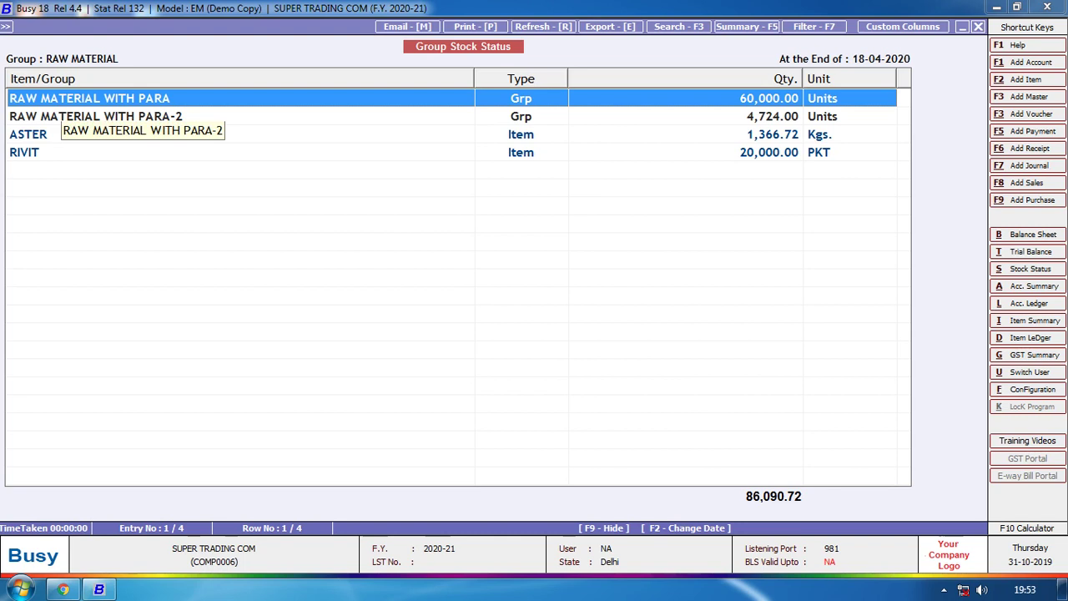
Go through the subgroups and the ASTER and RIVIT items listed in the RAW MATERIAL group stock status.
{"action": "left_click", "coordinate": [59, 116]}
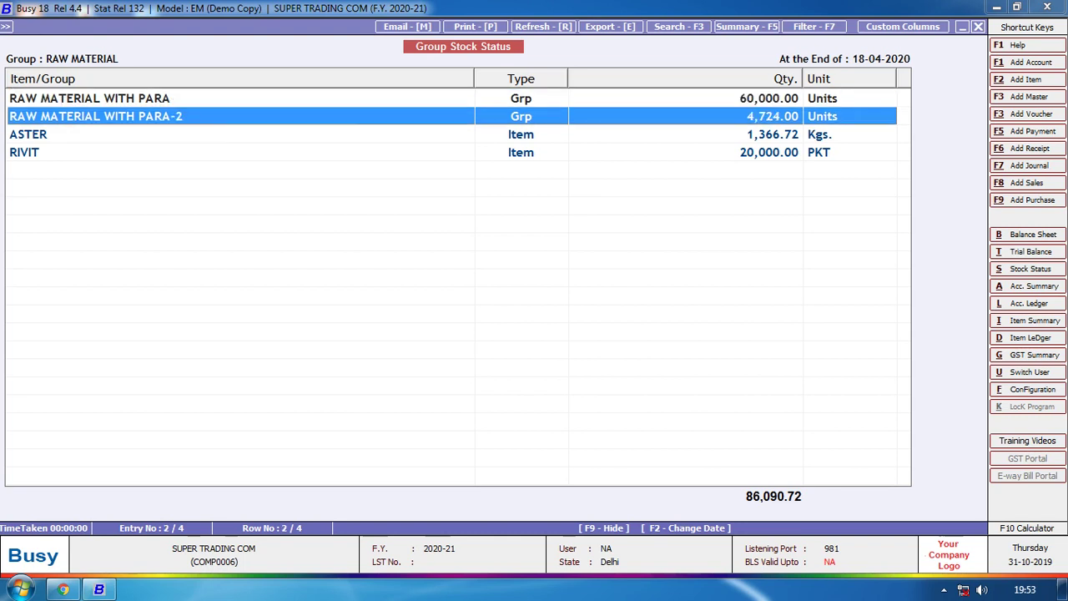
{"action": "left_click", "coordinate": [58, 134]}
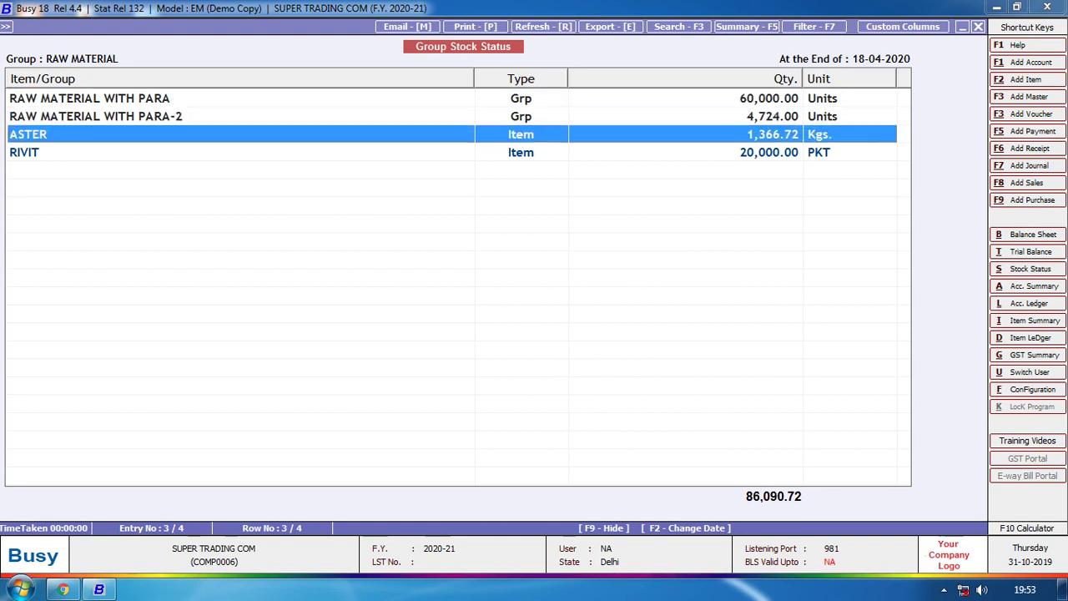
{"action": "left_click", "coordinate": [59, 152]}
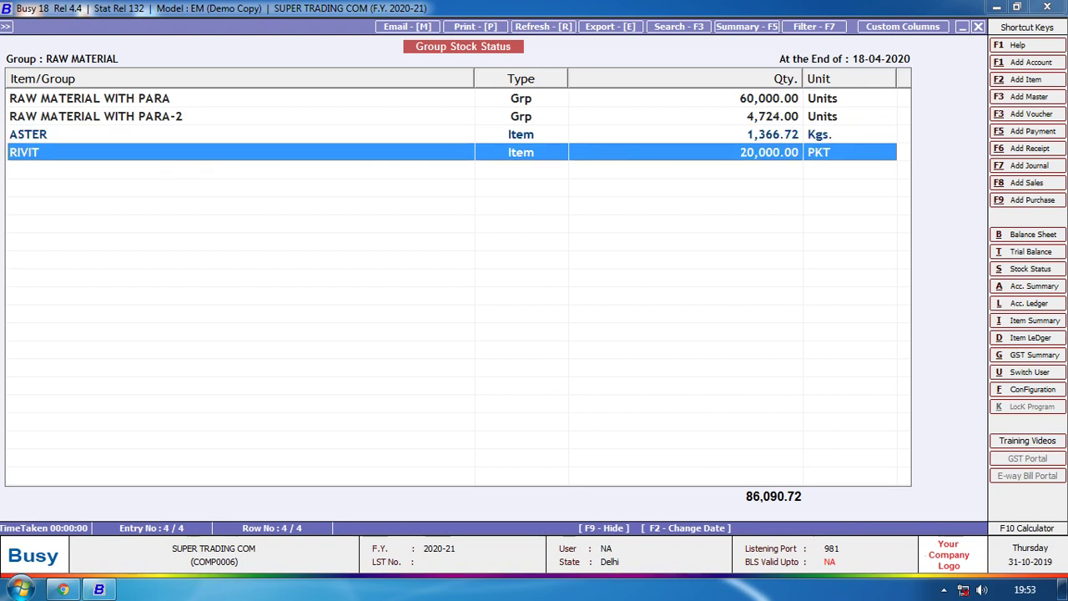
{"action": "key", "text": "Up"}
{"action": "key", "text": "Up"}
{"action": "key", "text": "Up"}
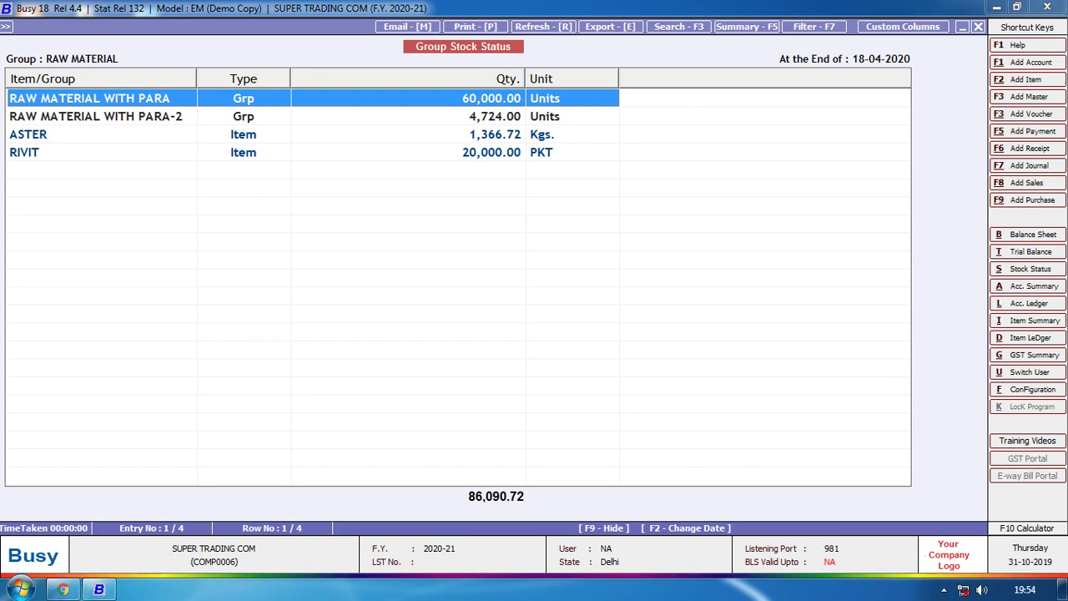
View the item stock inside RAW MATERIAL WITH PARA and RAW MATERIAL WITH PARA-2, and close the grouped report.
{"action": "key", "text": "Return"}
{"action": "key", "text": "Escape"}
{"action": "key", "text": "Down"}
{"action": "key", "text": "Return"}
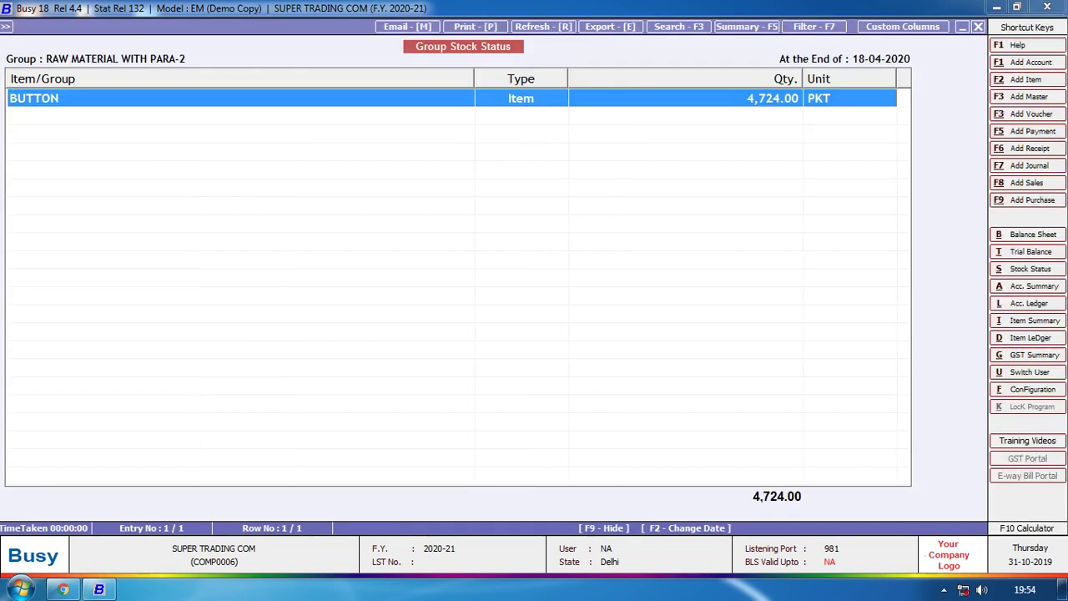
{"action": "key", "text": "Escape"}
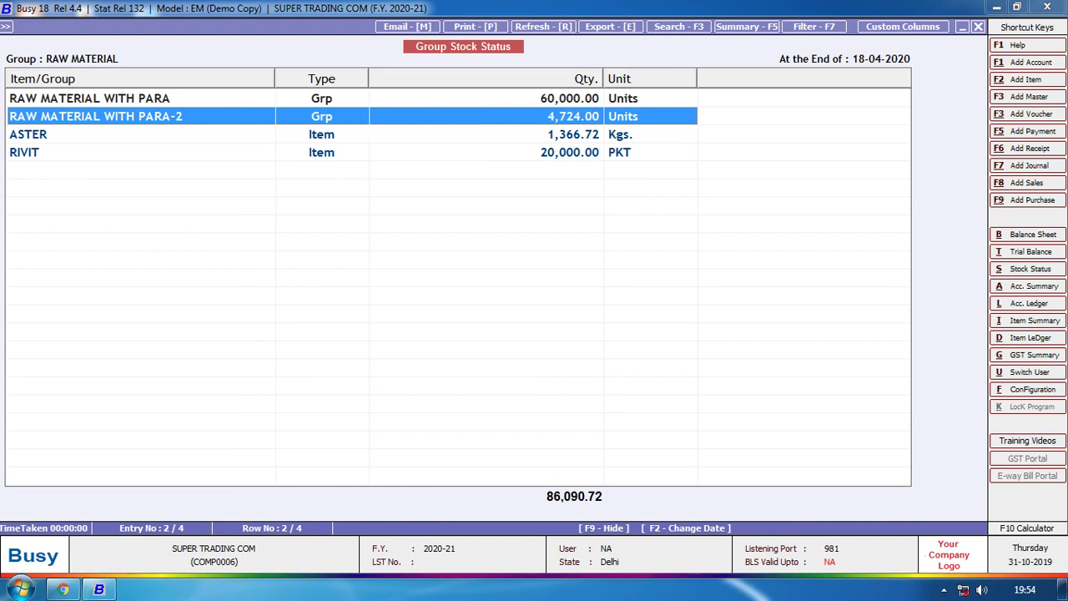
{"action": "key", "text": "Escape"}
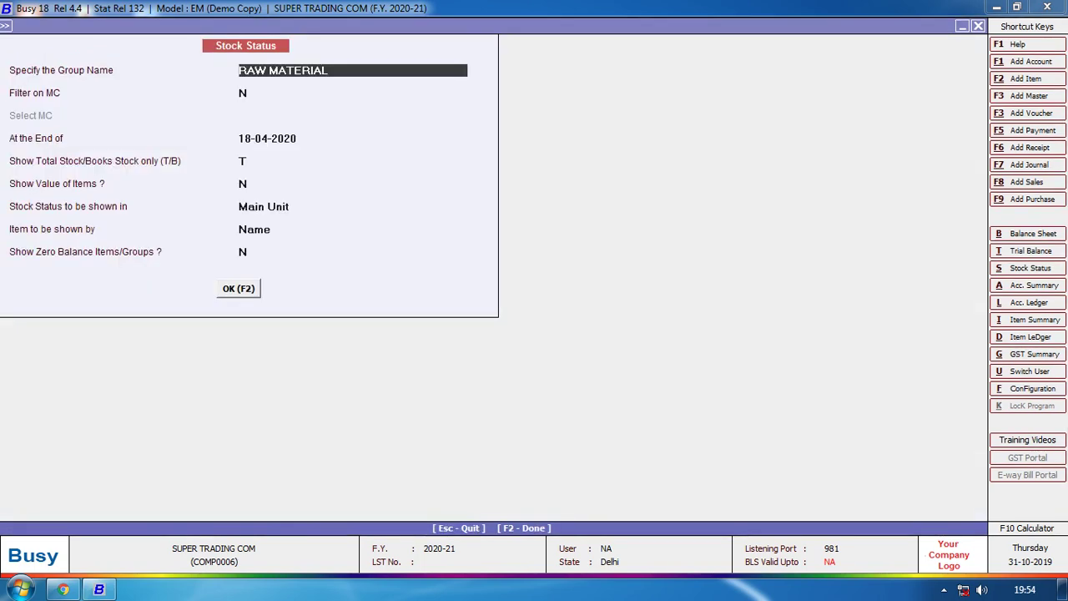
{"action": "key", "text": "Escape"}
{"action": "key", "text": "Escape"}
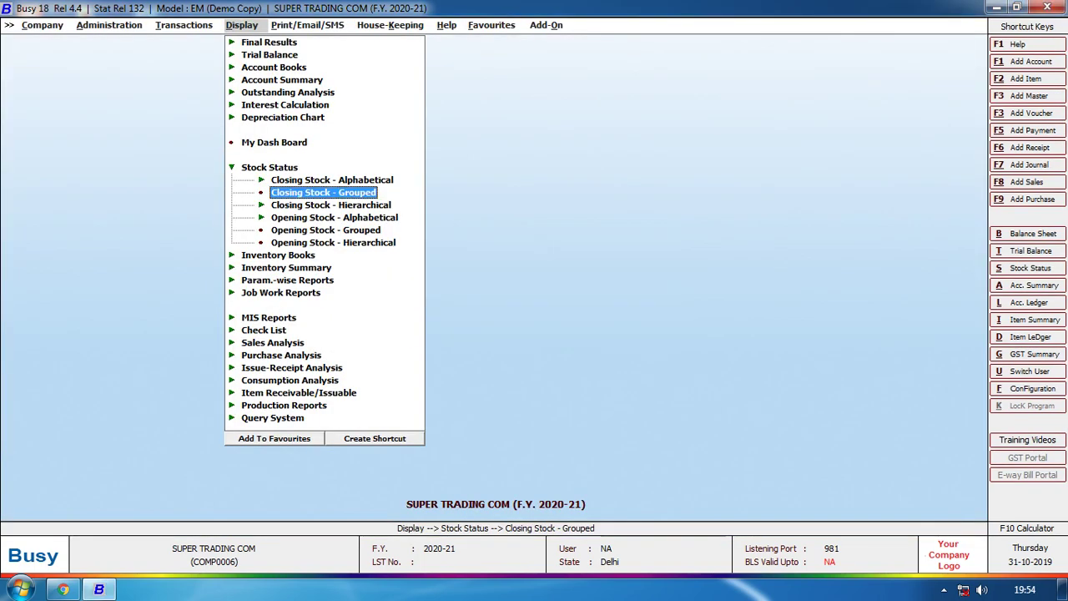
Generate the Balances Only hierarchical closing stock for All MC as on 18-04-2020 in Main Unit and look through its first groups.
{"action": "key", "text": "Down"}
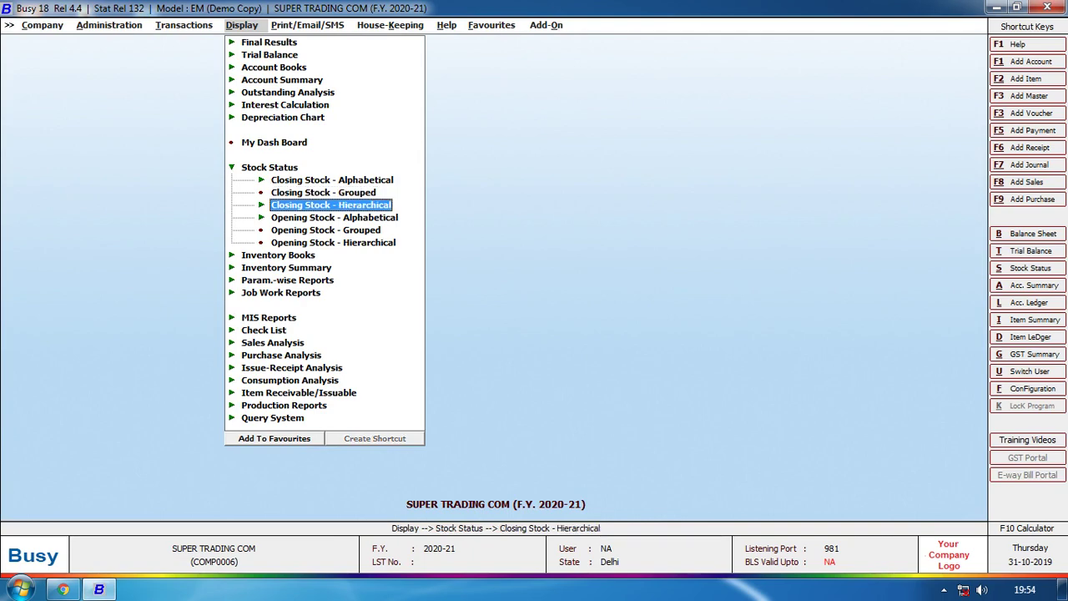
{"action": "key", "text": "Return"}
{"action": "key", "text": "Return"}
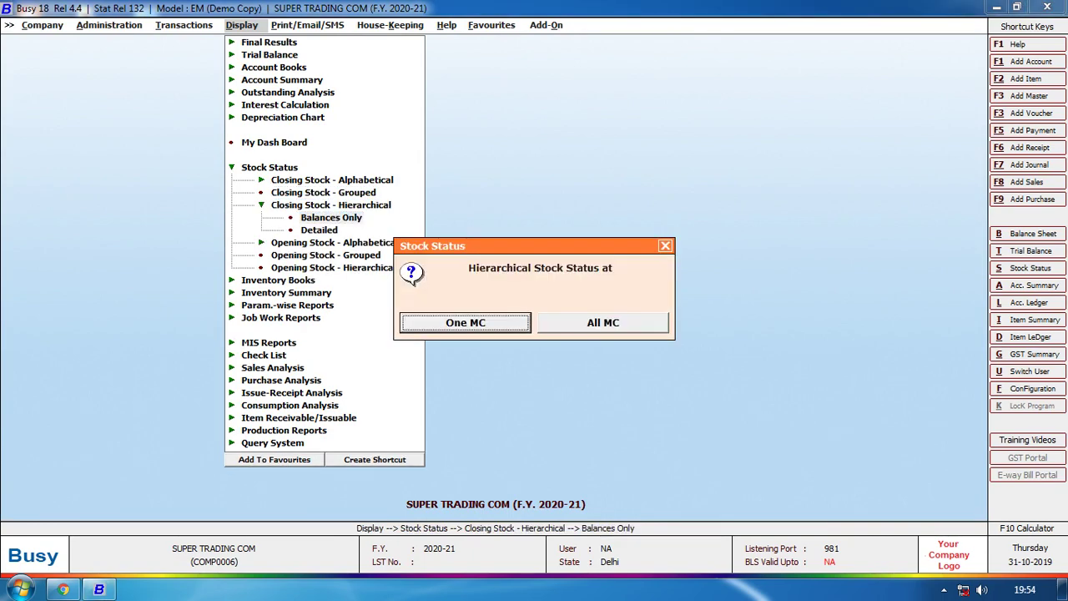
{"action": "key", "text": "Return"}
{"action": "key", "text": "Escape"}
{"action": "key", "text": "Escape"}
{"action": "key", "text": "Right"}
{"action": "key", "text": "Return"}
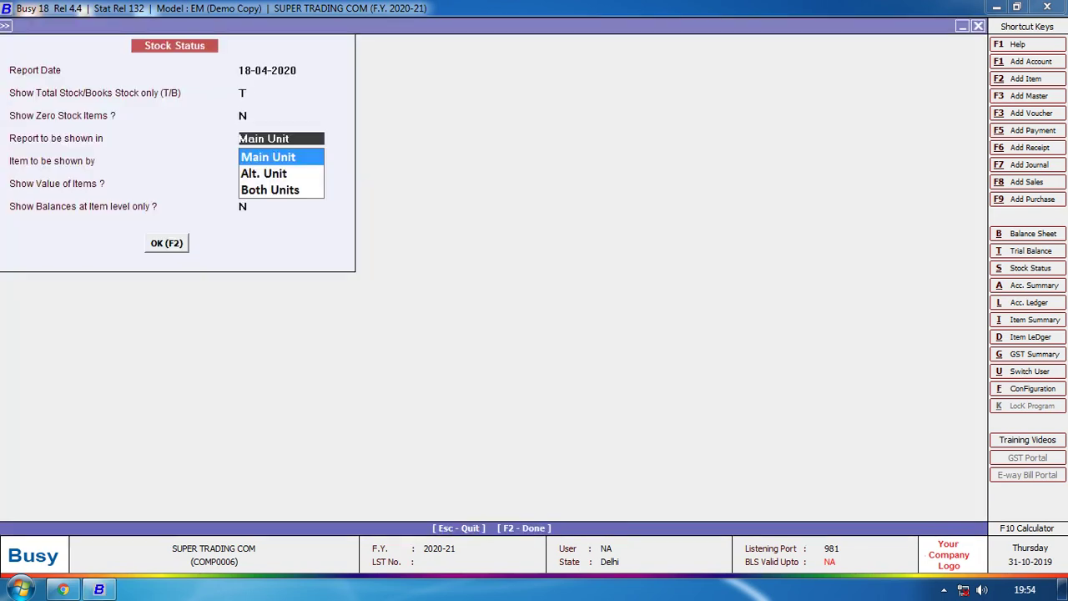
{"action": "key", "text": "Return"}
{"action": "key", "text": "Return"}
{"action": "key", "text": "Return"}
{"action": "key", "text": "Return"}
{"action": "key", "text": "Return"}
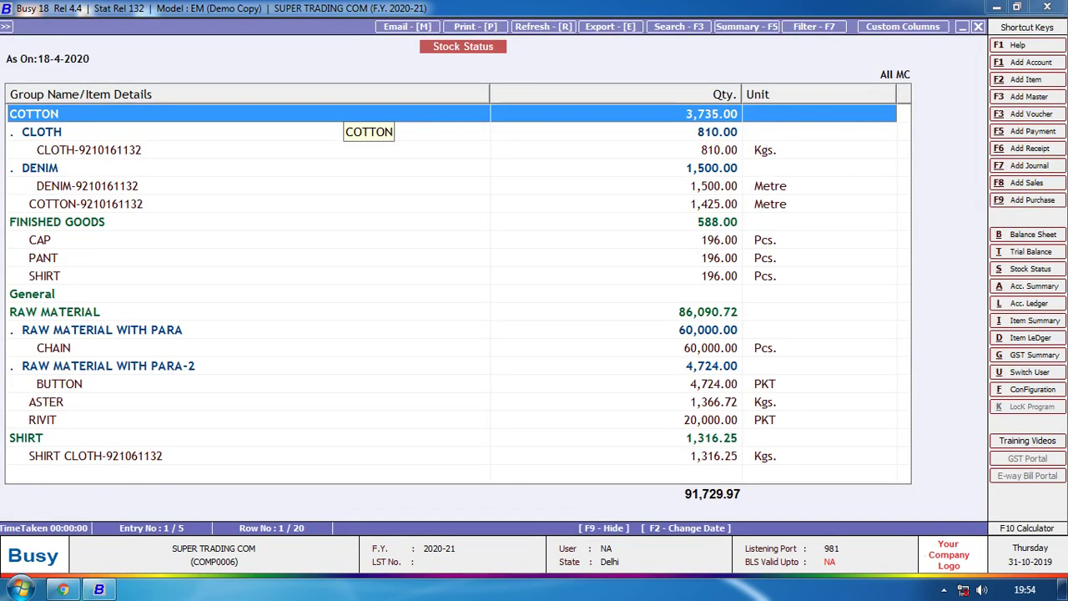
{"action": "key", "text": "Down"}
{"action": "key", "text": "Down"}
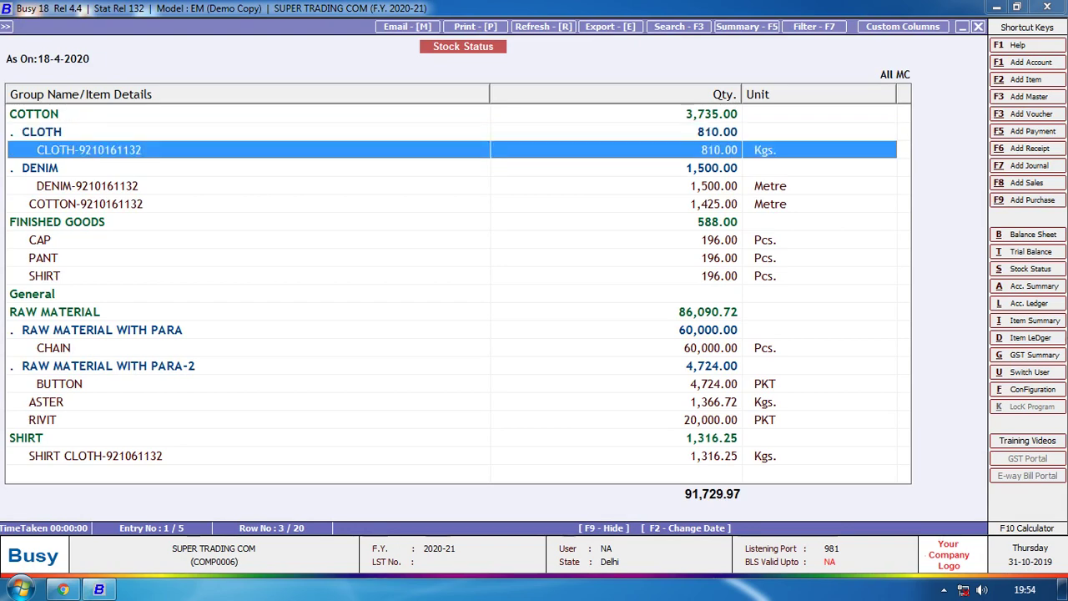
Look through the DENIM, COTTON and FINISHED GOODS items in the hierarchical stock status.
{"action": "key", "text": "Down"}
{"action": "key", "text": "Down"}
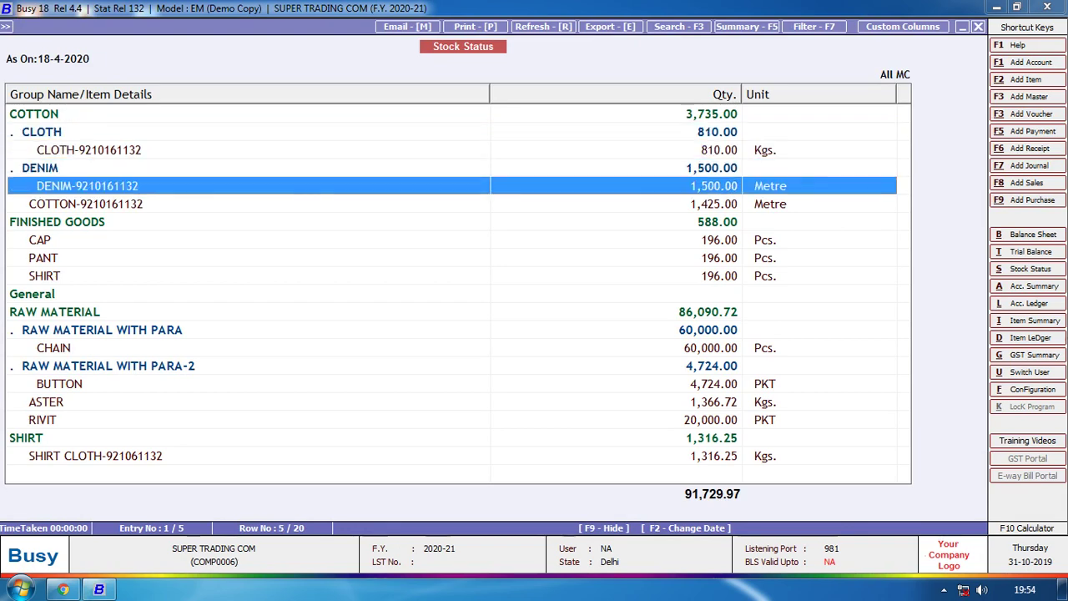
{"action": "key", "text": "Down"}
{"action": "key", "text": "Down"}
{"action": "key", "text": "Down"}
{"action": "key", "text": "Down"}
{"action": "key", "text": "Down"}
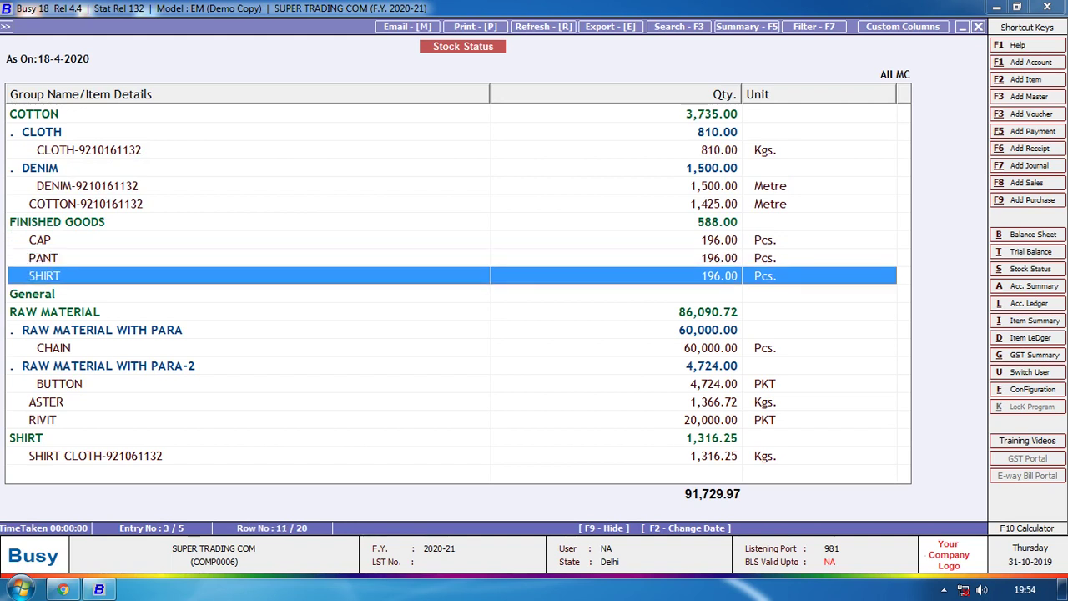
Examine the RAW MATERIAL subgroups with their items and the SHIRT group in the hierarchical stock status.
{"action": "key", "text": "Down"}
{"action": "key", "text": "Down"}
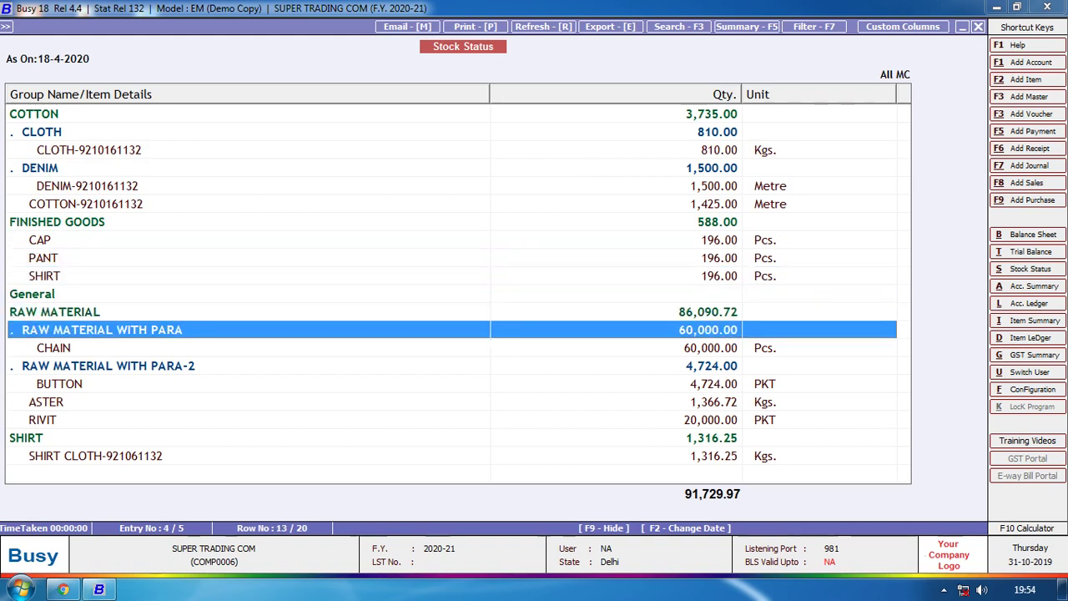
{"action": "key", "text": "Down"}
{"action": "key", "text": "Down"}
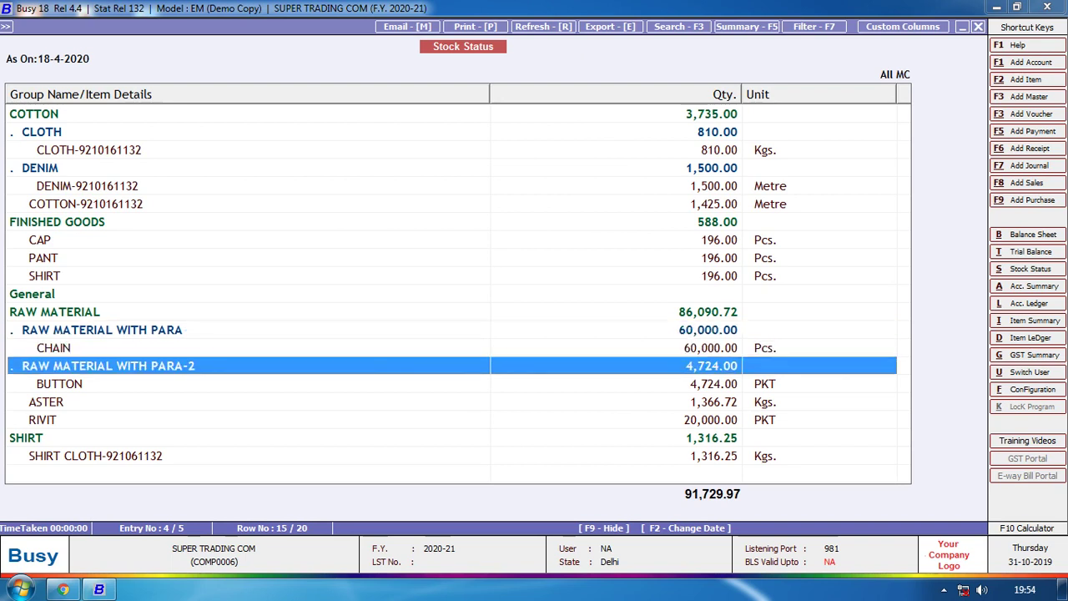
{"action": "key", "text": "Down"}
{"action": "key", "text": "Down"}
{"action": "key", "text": "Down"}
{"action": "key", "text": "Down"}
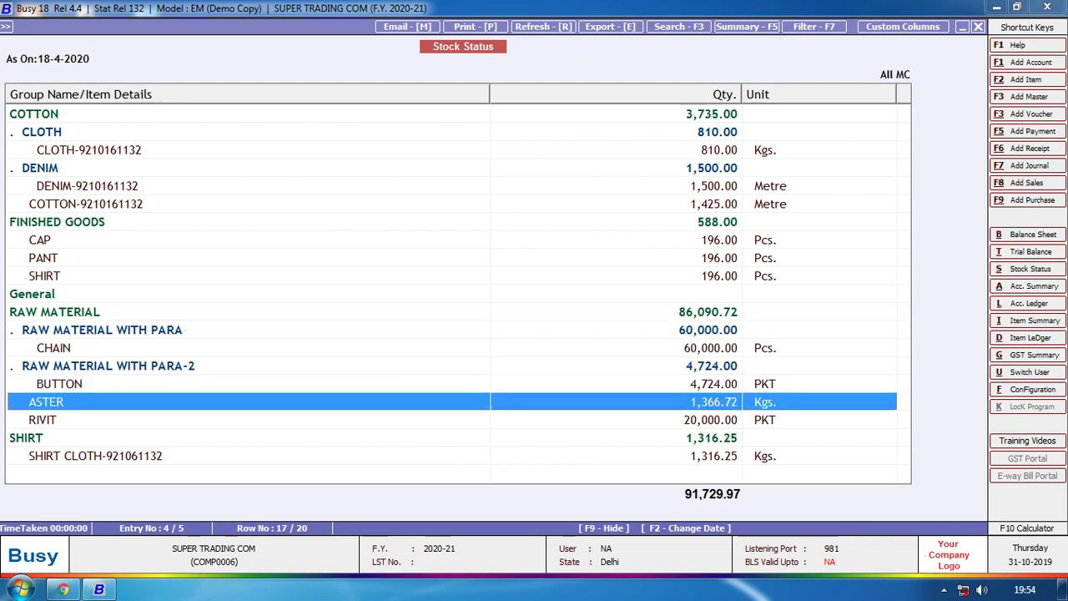
{"action": "key", "text": "Down"}
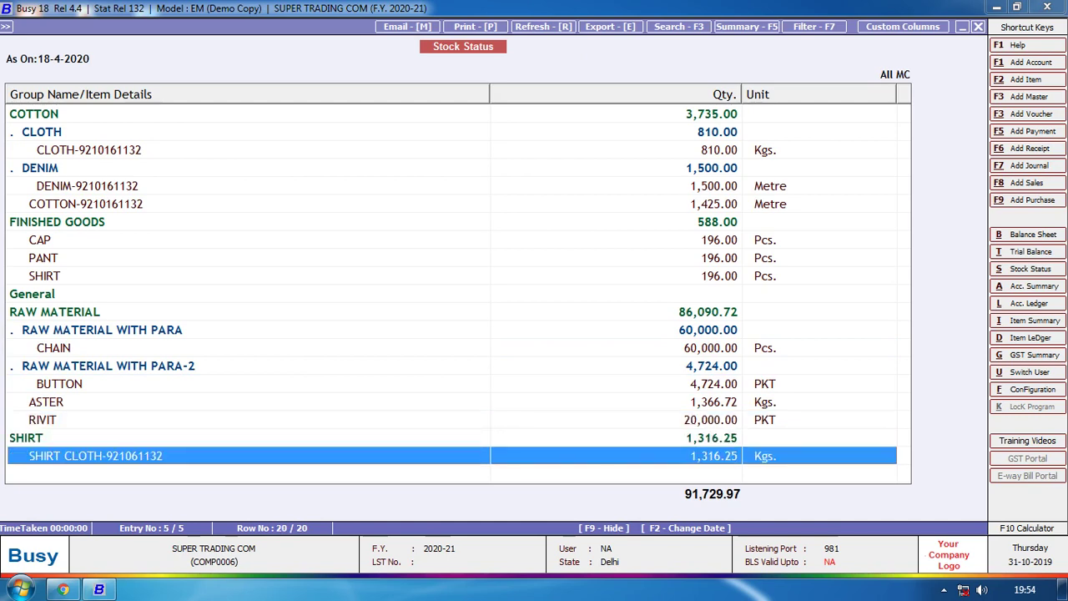
Return to the start of the hierarchical stock status and review the COTTON and FINISHED GOODS groups again.
{"action": "key", "text": "Up"}
{"action": "key", "text": "Up"}
{"action": "key", "text": "Up"}
{"action": "key", "text": "Up"}
{"action": "key", "text": "Page_Up"}
{"action": "key", "text": "Page_Up"}
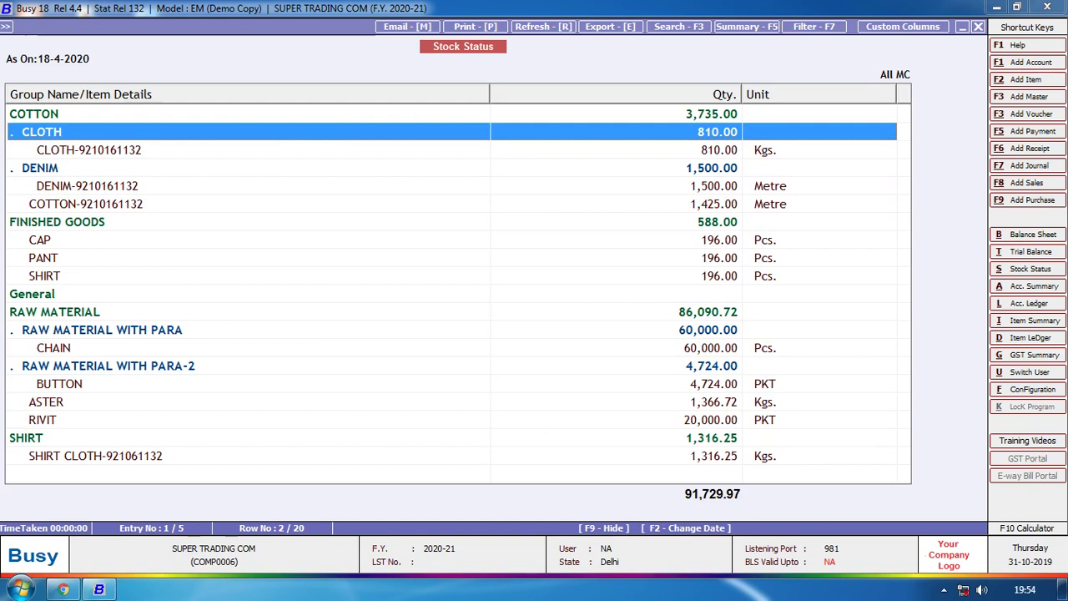
{"action": "key", "text": "Down"}
{"action": "key", "text": "Down"}
{"action": "key", "text": "Down"}
{"action": "key", "text": "Down"}
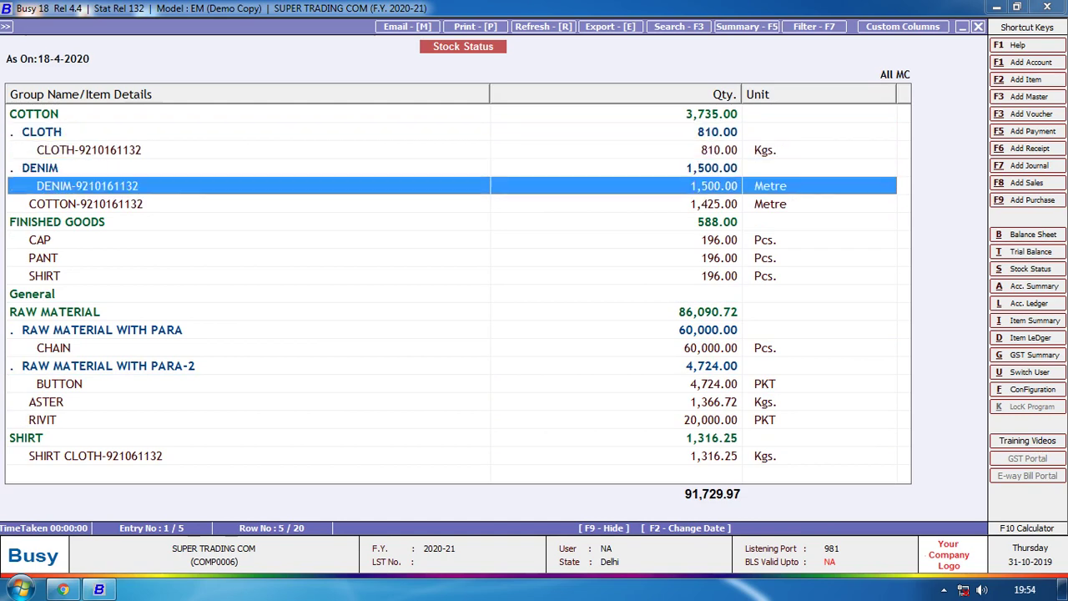
{"action": "key", "text": "Down"}
{"action": "key", "text": "Down"}
{"action": "key", "text": "Down"}
{"action": "key", "text": "Down"}
{"action": "key", "text": "Down"}
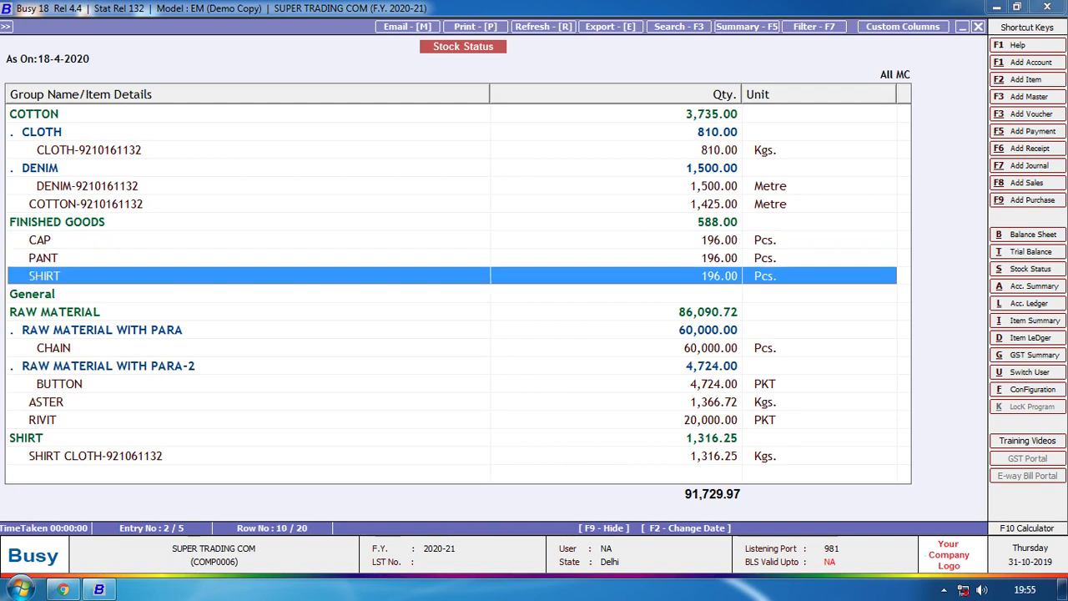
Review the RAW MATERIAL hierarchy down to the SHIRT group again and close the hierarchical closing stock report.
{"action": "key", "text": "Down"}
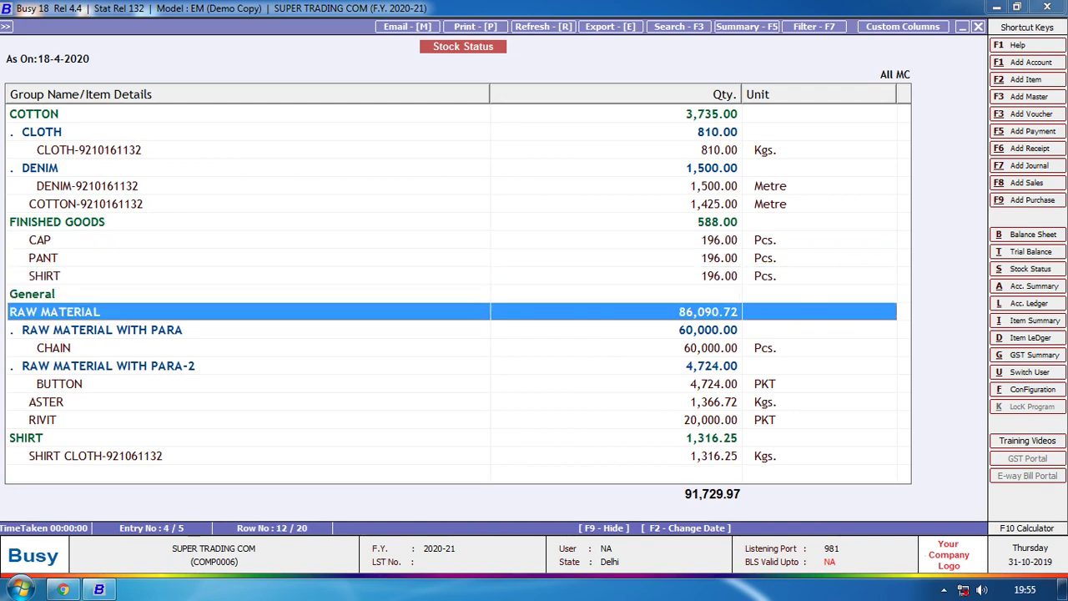
{"action": "key", "text": "Down"}
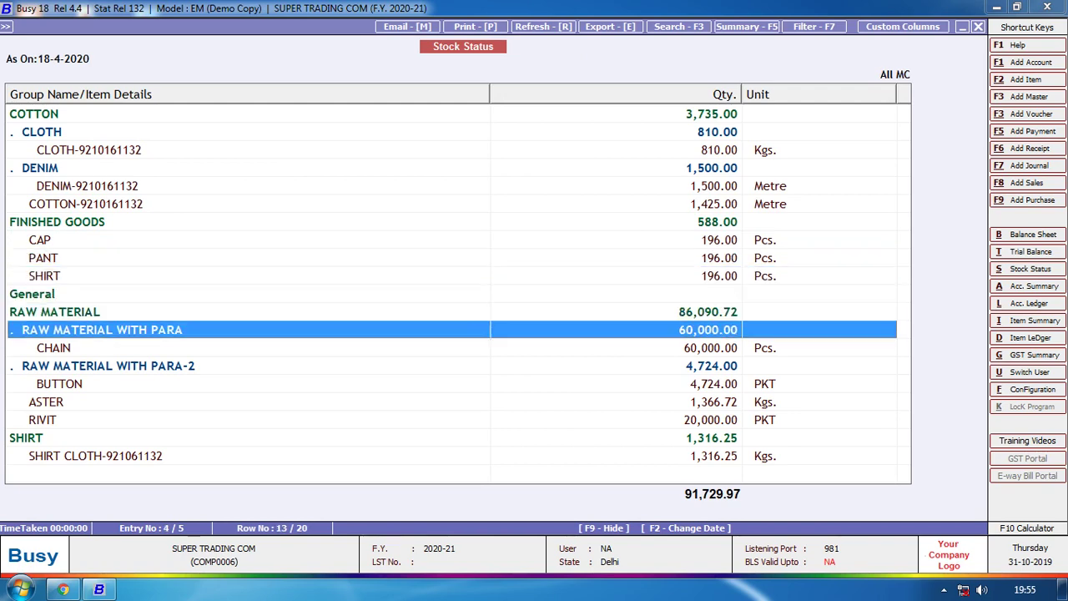
{"action": "key", "text": "Down"}
{"action": "key", "text": "Down"}
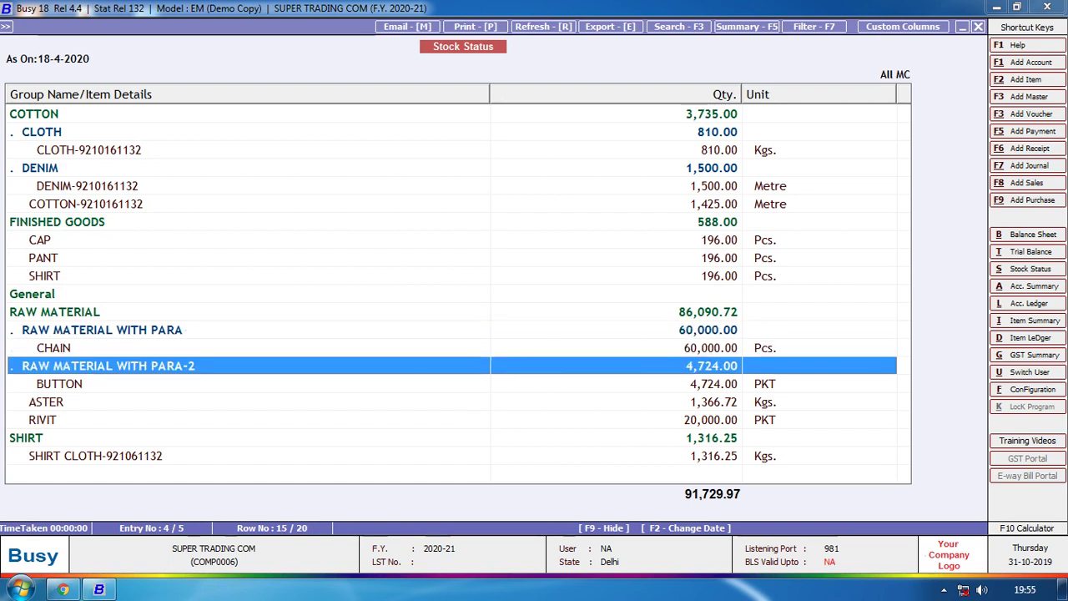
{"action": "key", "text": "Down"}
{"action": "key", "text": "Down"}
{"action": "key", "text": "Down"}
{"action": "key", "text": "Down"}
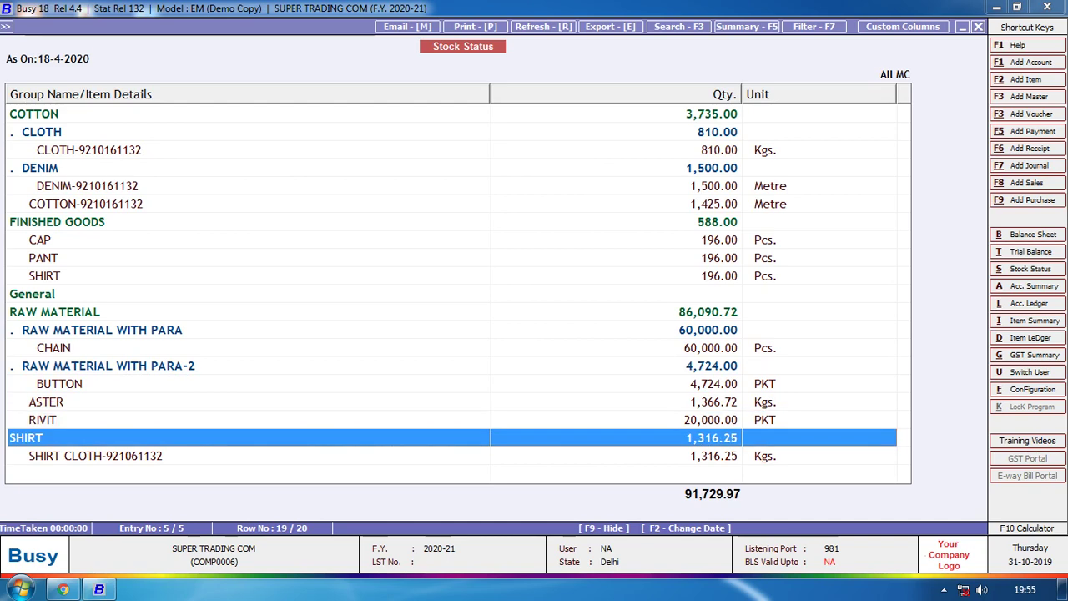
{"action": "key", "text": "Escape"}
{"action": "key", "text": "Escape"}
{"action": "key", "text": "Escape"}
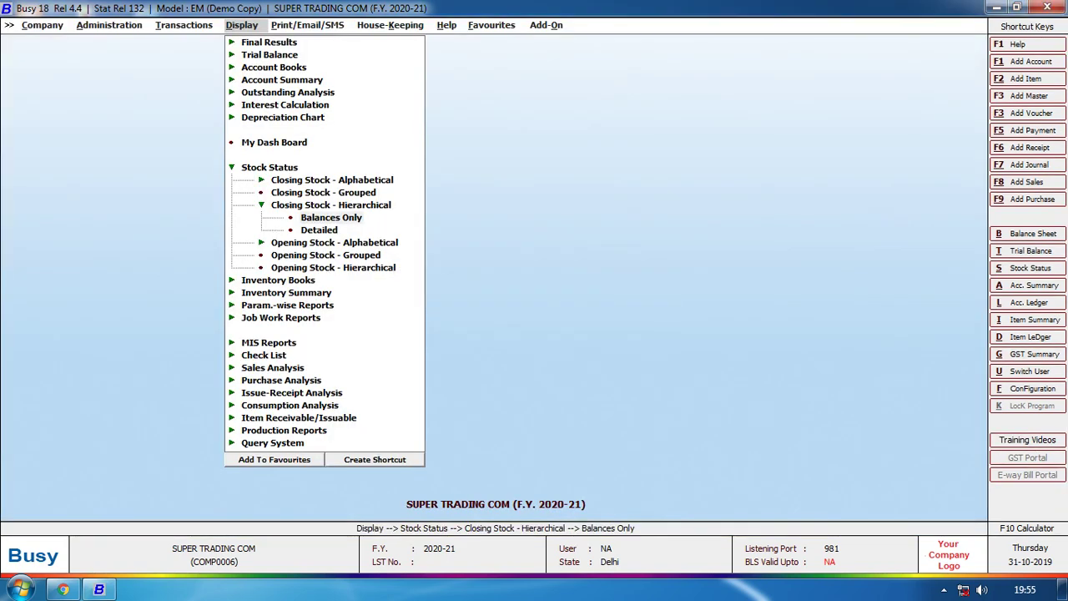
{"action": "key", "text": "Escape"}
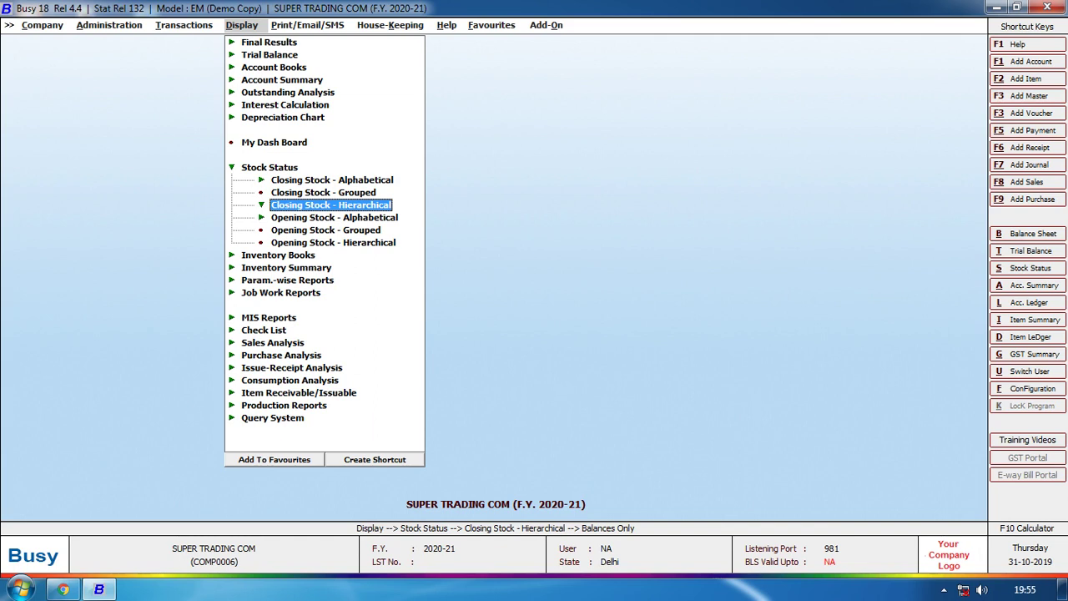
Expand the alphabetical opening stock reports to list the Balances Only and Columnar variants.
{"action": "key", "text": "Up"}
{"action": "key", "text": "Up"}
{"action": "key", "text": "Down"}
{"action": "key", "text": "Down"}
{"action": "key", "text": "Down"}
{"action": "key", "text": "Return"}
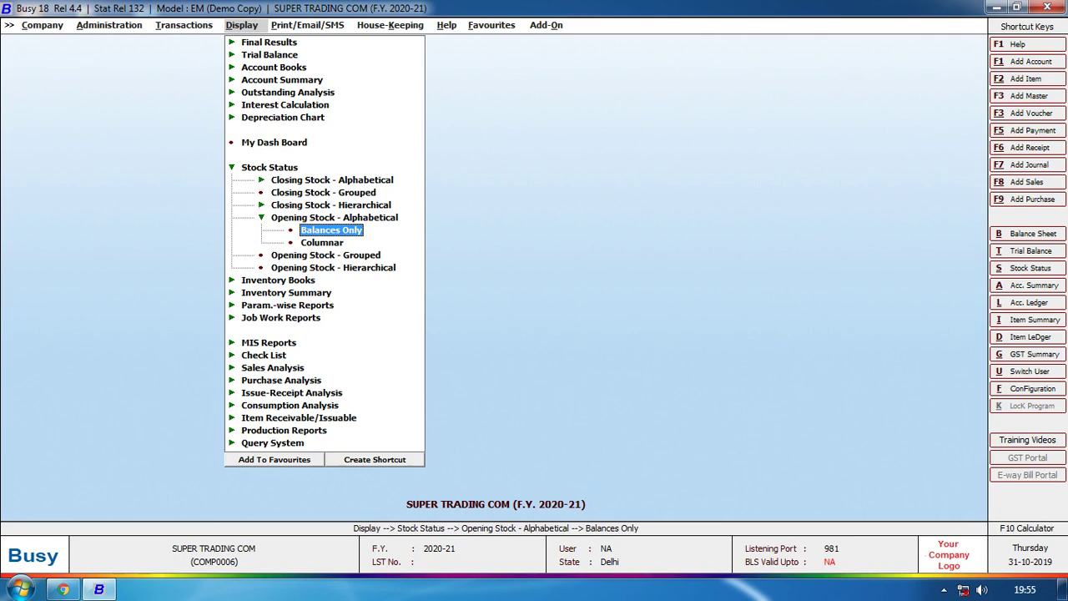
Open a blank item master for adding an item.
{"action": "key", "text": "Left"}
{"action": "key", "text": "Left"}
{"action": "key", "text": "Down"}
{"action": "key", "text": "Down"}
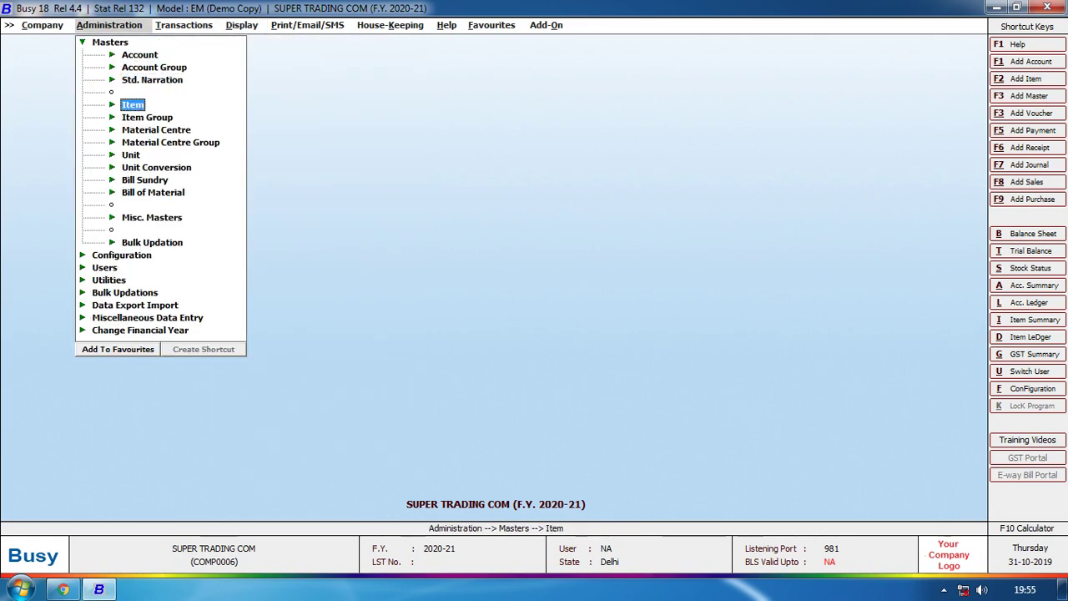
{"action": "key", "text": "Down"}
{"action": "key", "text": "Up"}
{"action": "key", "text": "Return"}
{"action": "key", "text": "Return"}
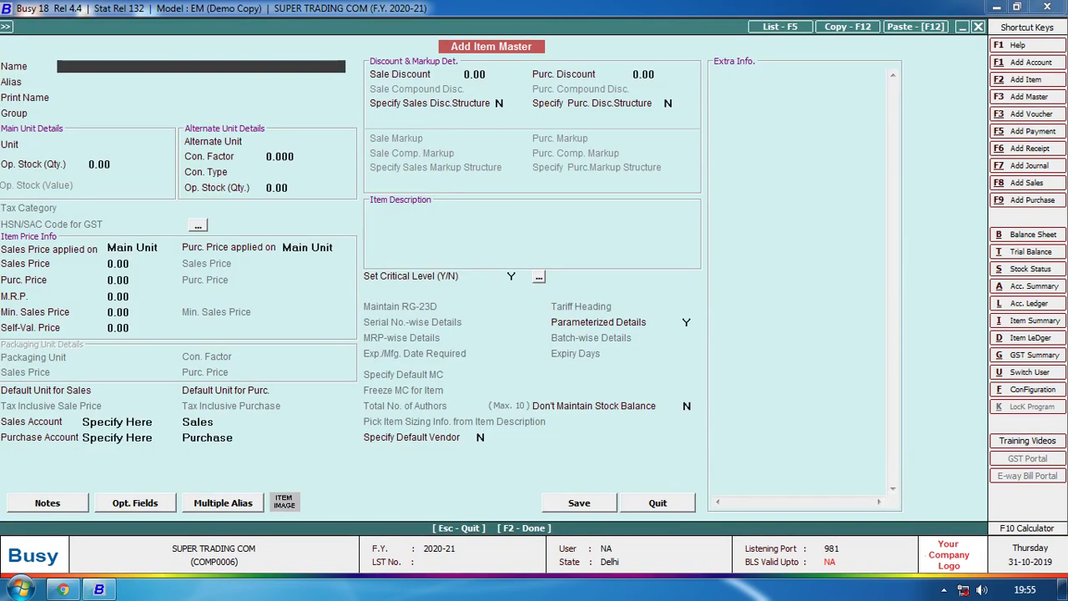
Name the item ITEM-697, assign it to the FINISHED GOODS group and set its unit to Pcs.
{"action": "type", "text": "ITEM-697"}
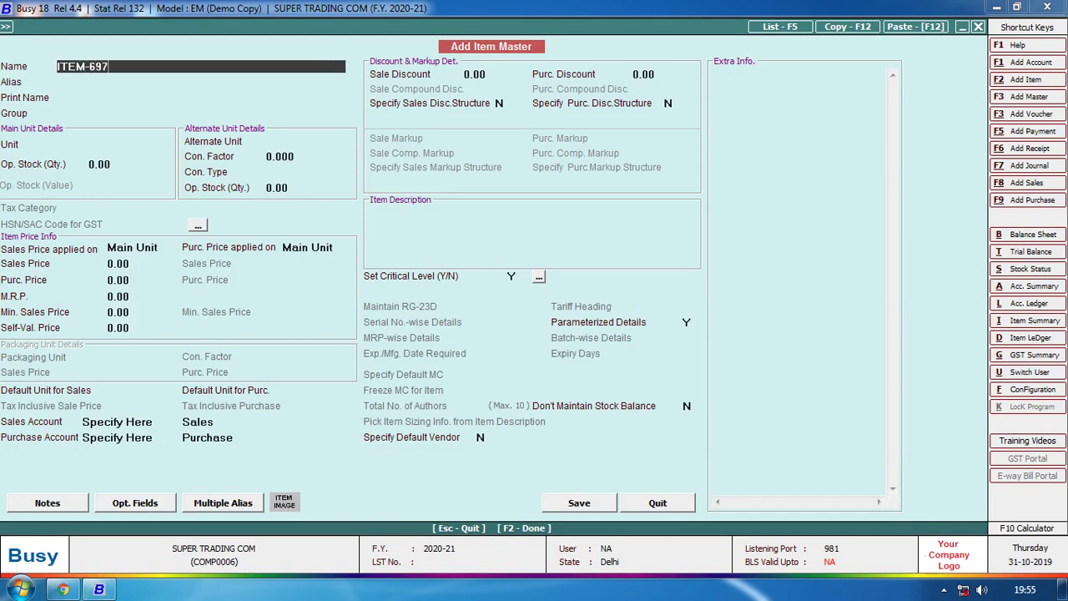
{"action": "key", "text": "Return"}
{"action": "key", "text": "Return"}
{"action": "key", "text": "Return"}
{"action": "type", "text": "FI"}
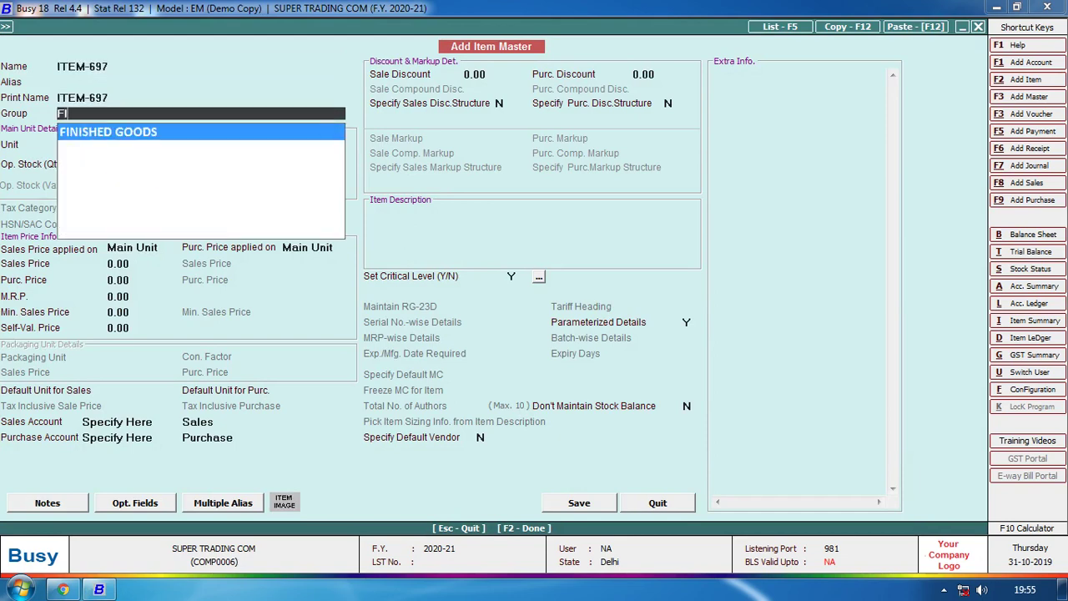
{"action": "key", "text": "Return"}
{"action": "type", "text": "Pc"}
{"action": "key", "text": "Return"}
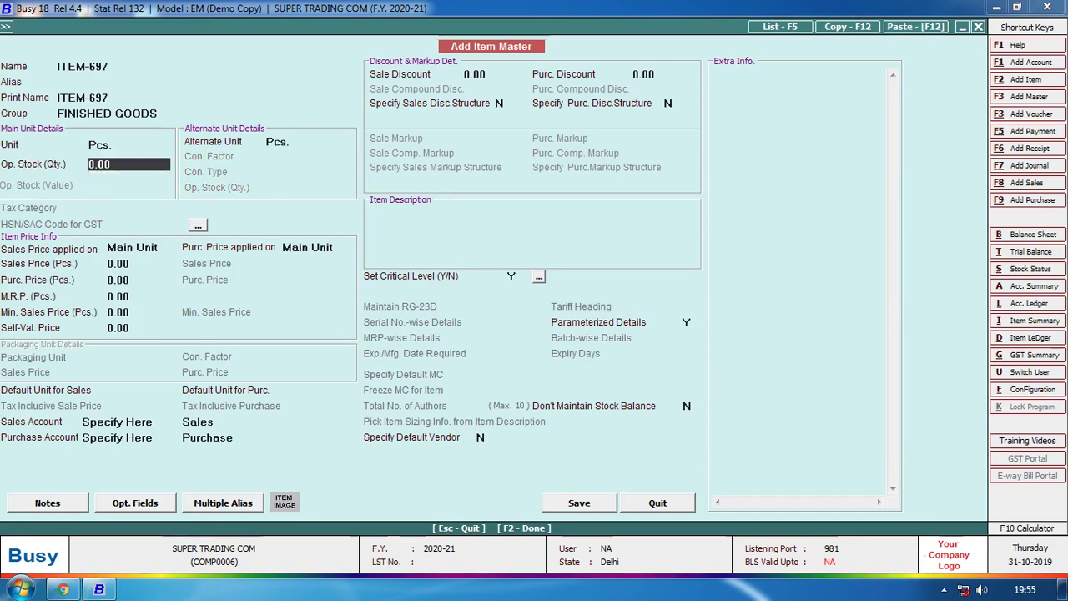
Set the item's opening stock to 120 Pcs. and allocate it to the Main Store material centre.
{"action": "type", "text": "120"}
{"action": "key", "text": "Return"}
{"action": "key", "text": "Return"}
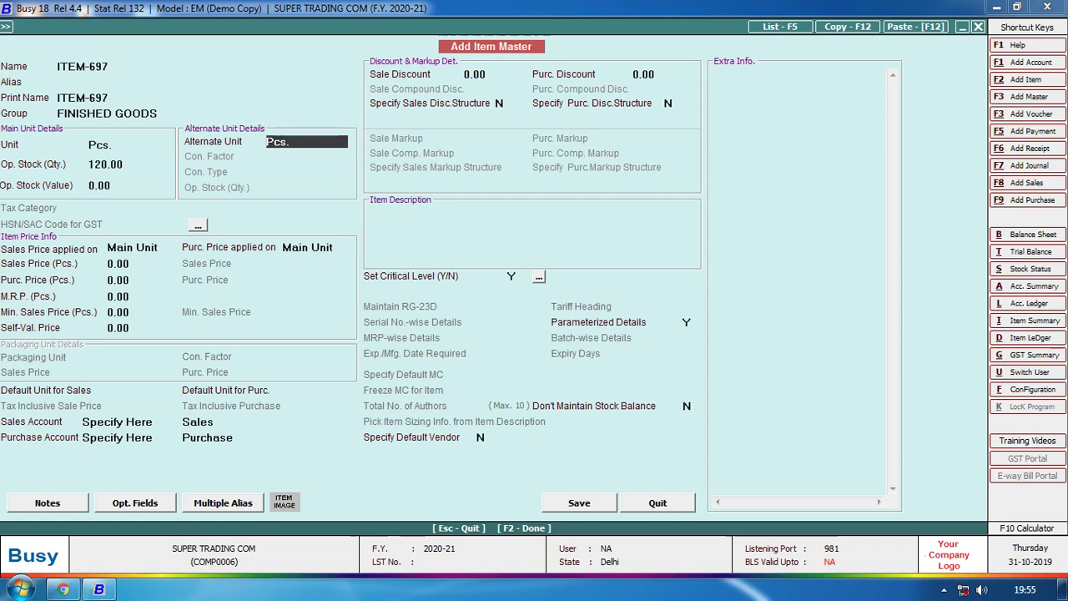
{"action": "key", "text": "Return"}
{"action": "key", "text": "Return"}
{"action": "key", "text": "Return"}
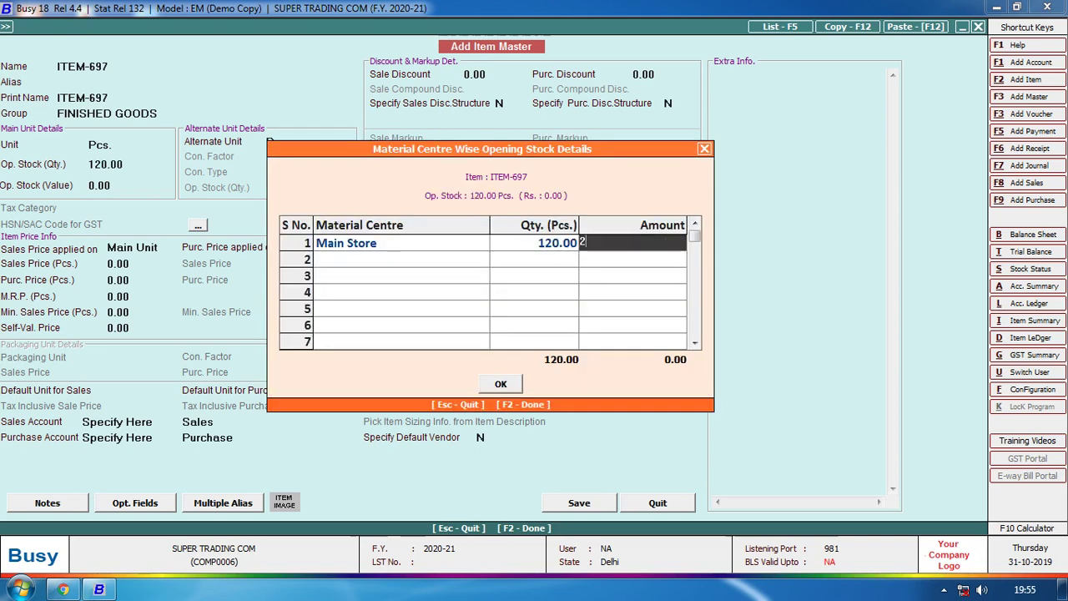
{"action": "key", "text": "Return"}
{"action": "key", "text": "Return"}
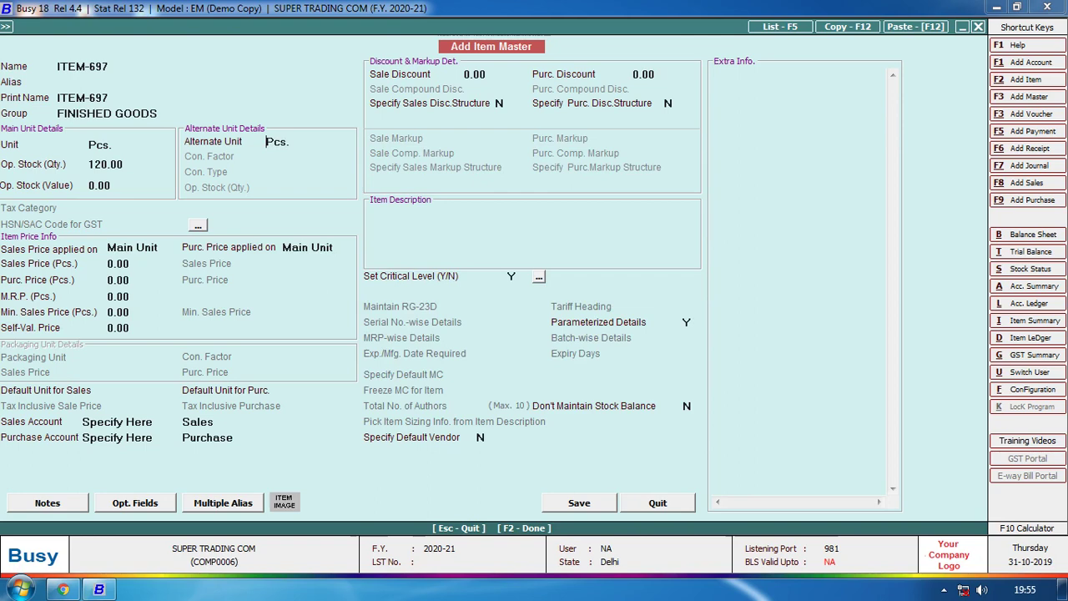
Save ITEM-697 without entering parameterized stock details and close the item master.
{"action": "key", "text": "Escape"}
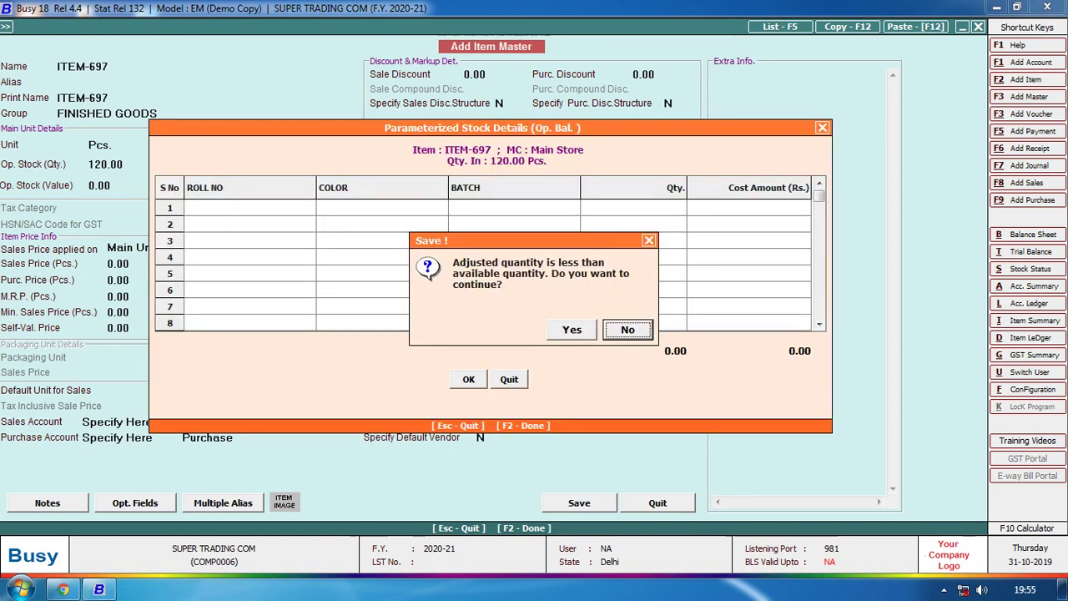
{"action": "key", "text": "Return"}
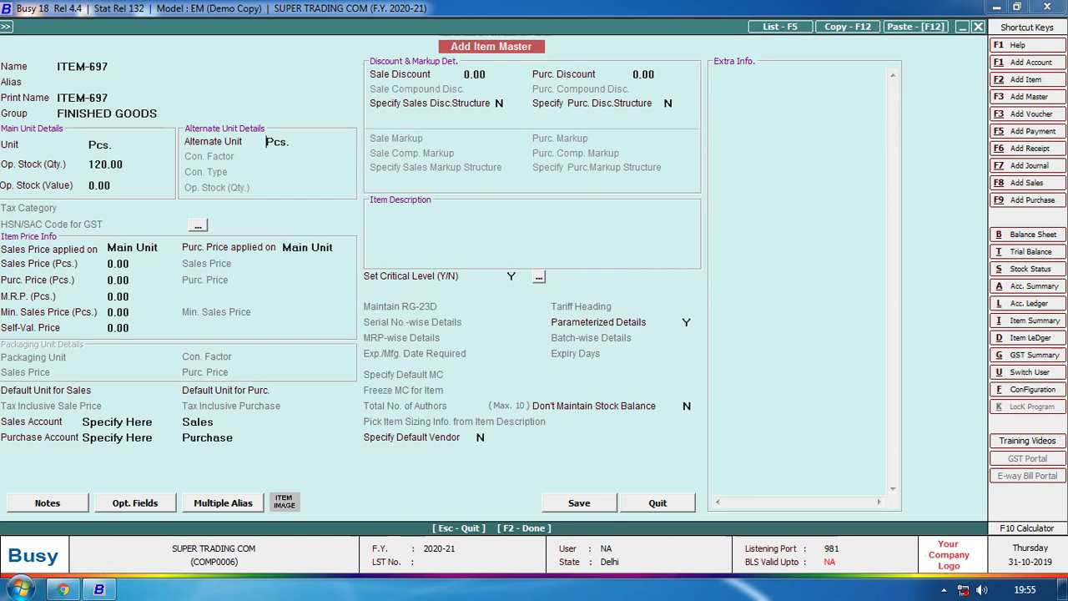
{"action": "key", "text": "F2"}
{"action": "key", "text": "Return"}
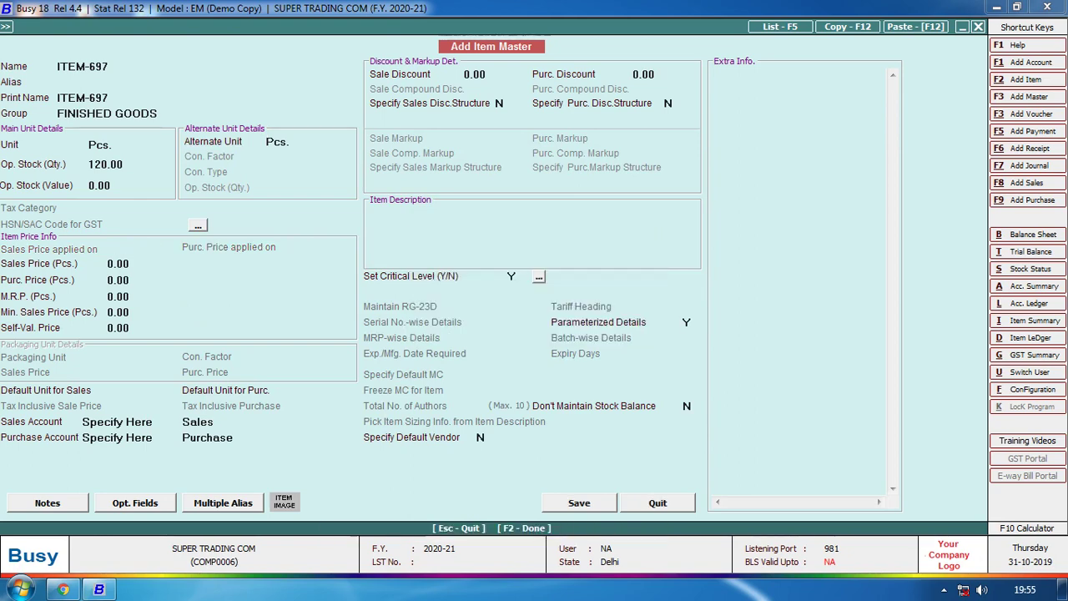
{"action": "key", "text": "Escape"}
{"action": "key", "text": "Escape"}
{"action": "key", "text": "Return"}
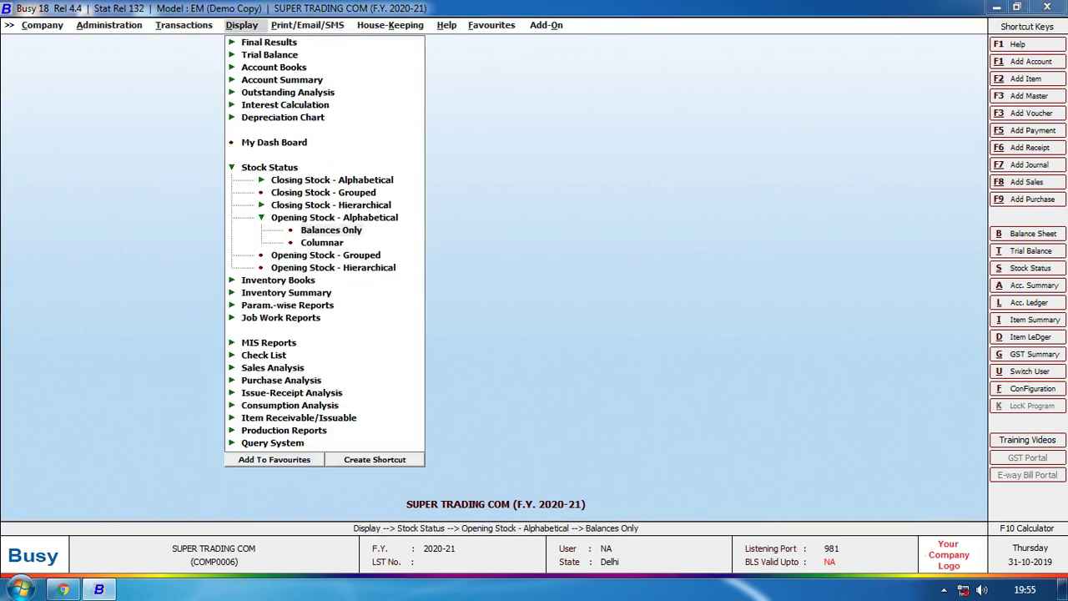
Generate the alphabetical Balances Only opening stock as on 01-04-2020 in Main Unit, view ITEM-697 in it and close the report.
{"action": "key", "text": "Return"}
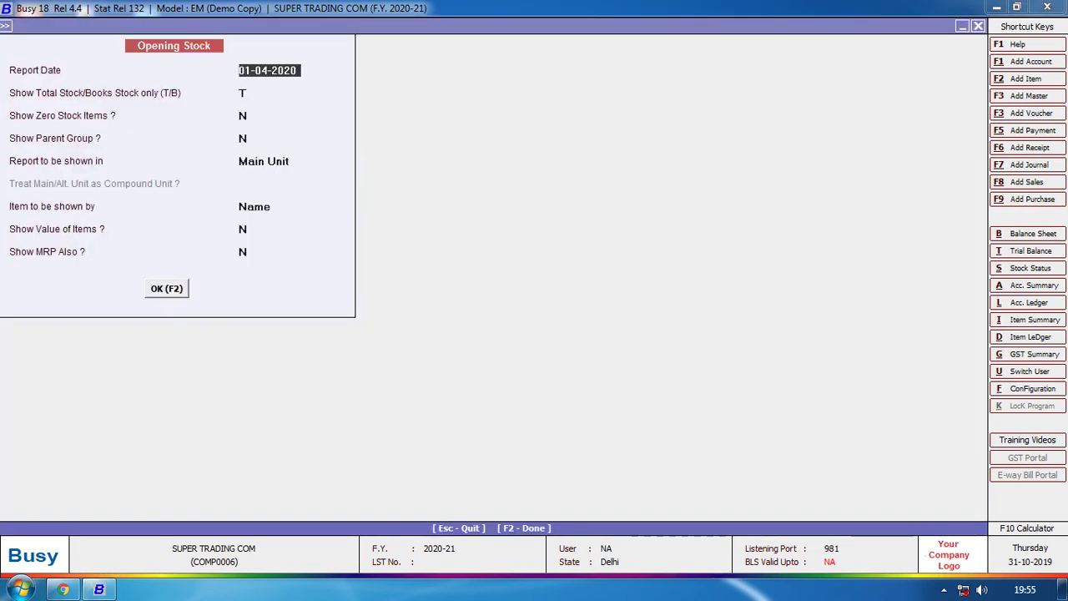
{"action": "key", "text": "F2"}
{"action": "key", "text": "Down"}
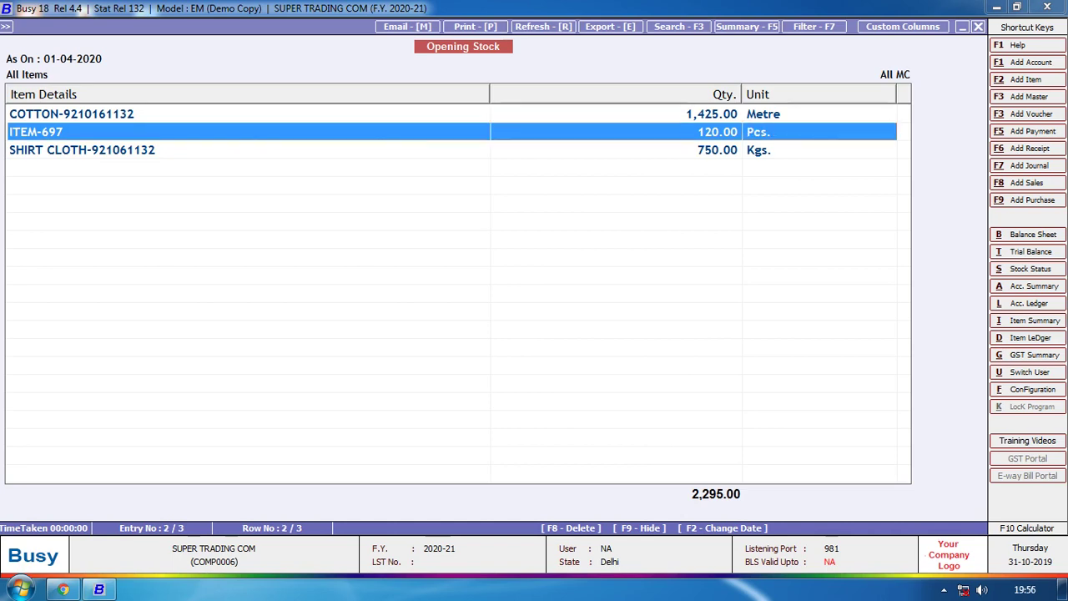
{"action": "key", "text": "Escape"}
{"action": "key", "text": "Escape"}
{"action": "key", "text": "Escape"}
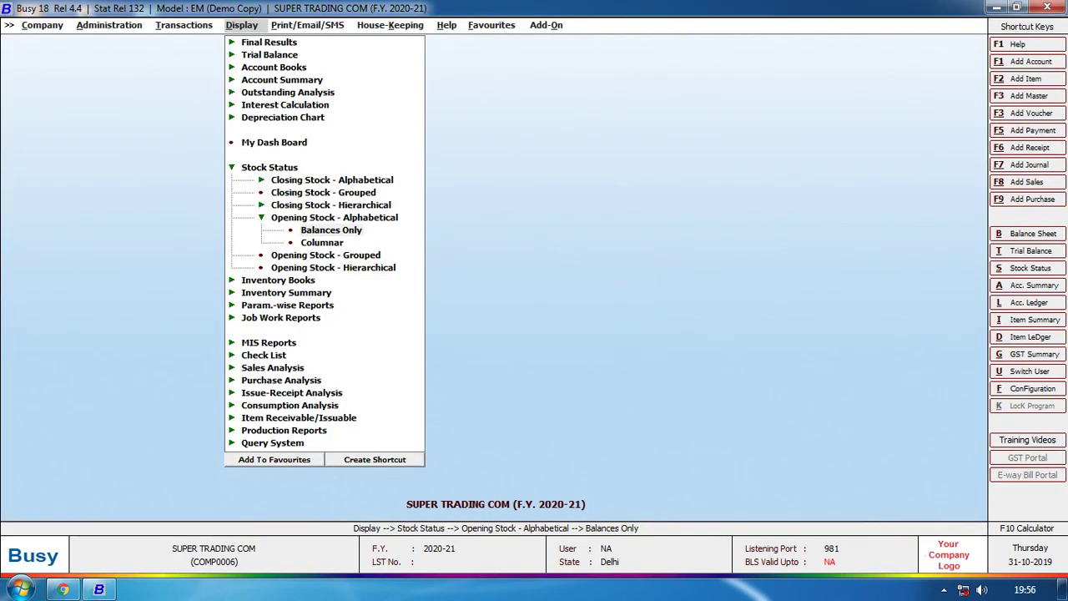
{"action": "key", "text": "Up"}
{"action": "key", "text": "Up"}
{"action": "key", "text": "Up"}
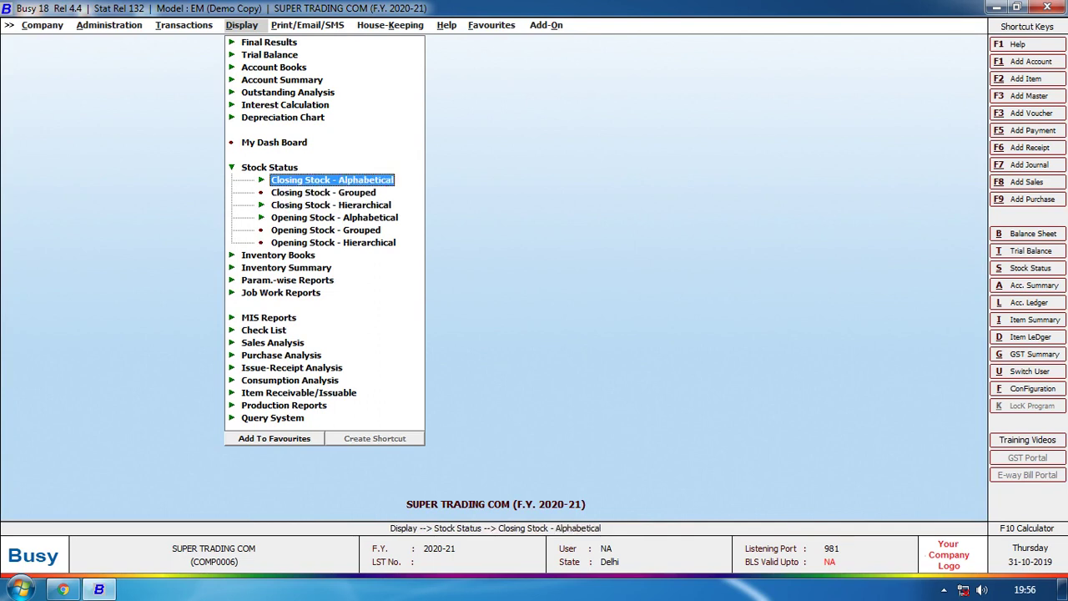
{"action": "key", "text": "Down"}
{"action": "key", "text": "Down"}
{"action": "key", "text": "Down"}
{"action": "key", "text": "Down"}
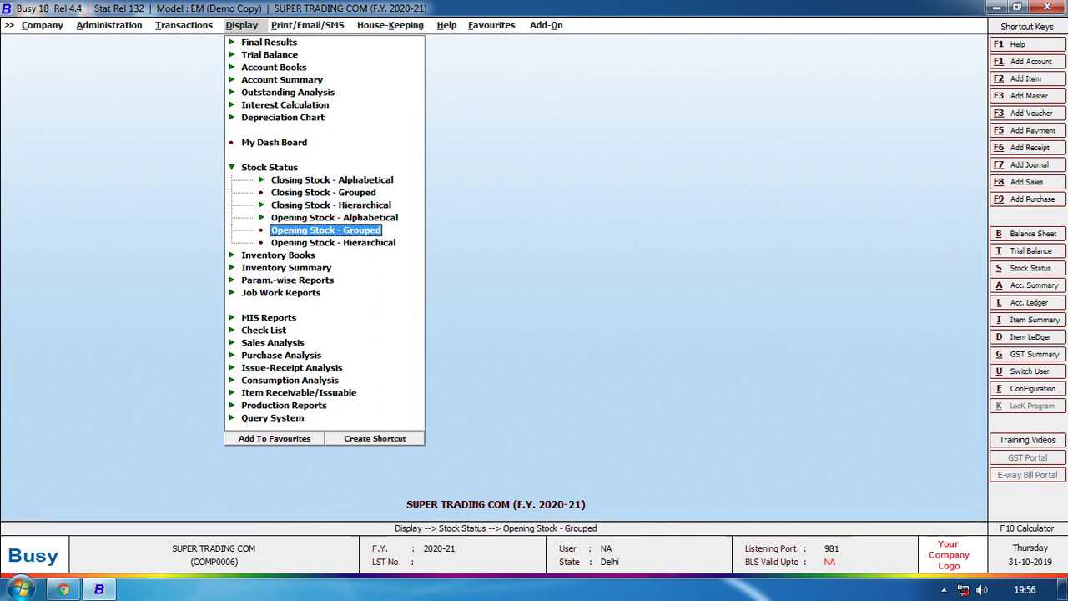
{"action": "key", "text": "Escape"}
{"action": "key", "text": "Down"}
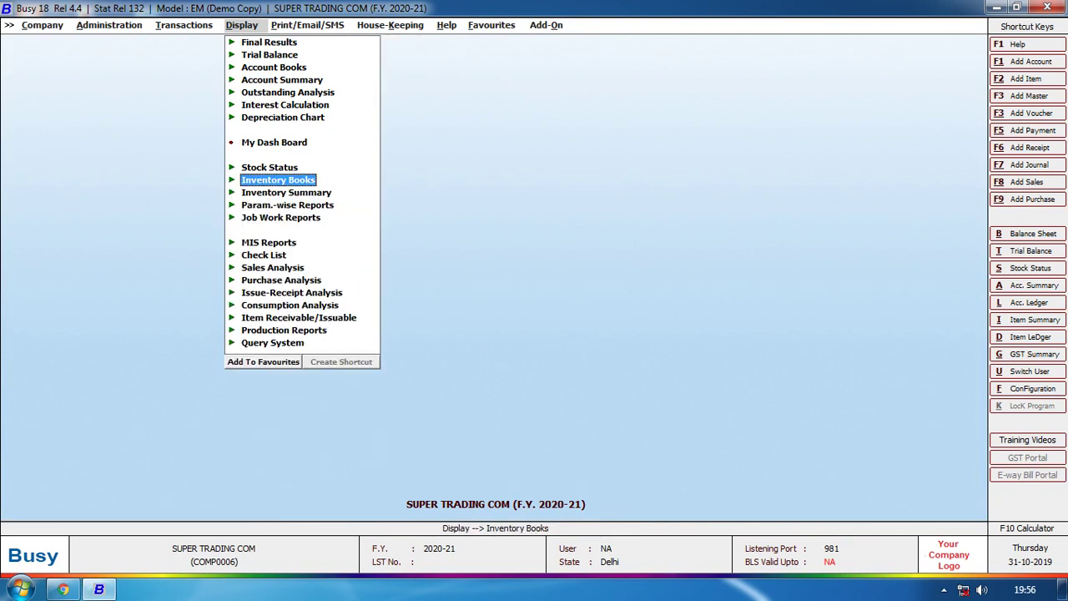
{"action": "key", "text": "Up"}
{"action": "key", "text": "Up"}
{"action": "key", "text": "Up"}
{"action": "key", "text": "Up"}
{"action": "key", "text": "Up"}
{"action": "key", "text": "Up"}
{"action": "key", "text": "Up"}
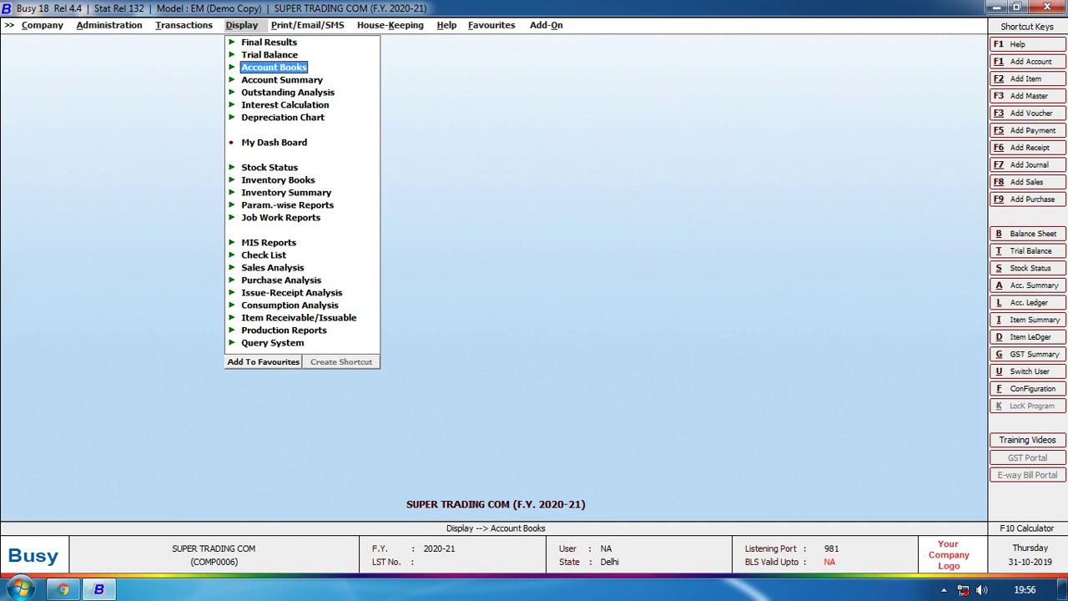
Expand the Inventory Books and Account Books report groups to compare the reports each one offers.
{"action": "key", "text": "Down"}
{"action": "key", "text": "Down"}
{"action": "key", "text": "Down"}
{"action": "key", "text": "Down"}
{"action": "key", "text": "Down"}
{"action": "key", "text": "Down"}
{"action": "key", "text": "Down"}
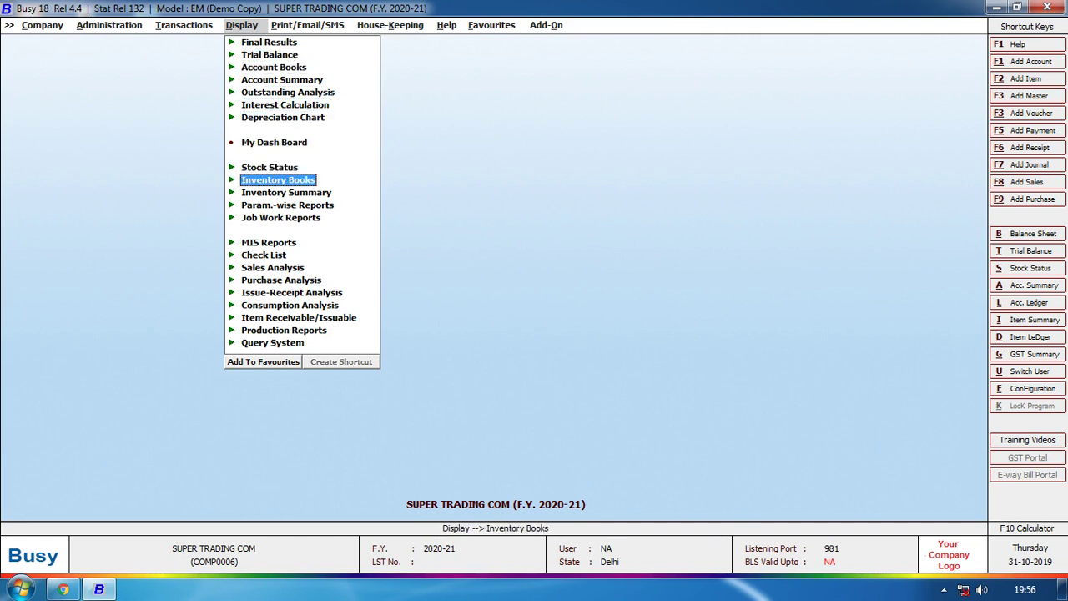
{"action": "key", "text": "Return"}
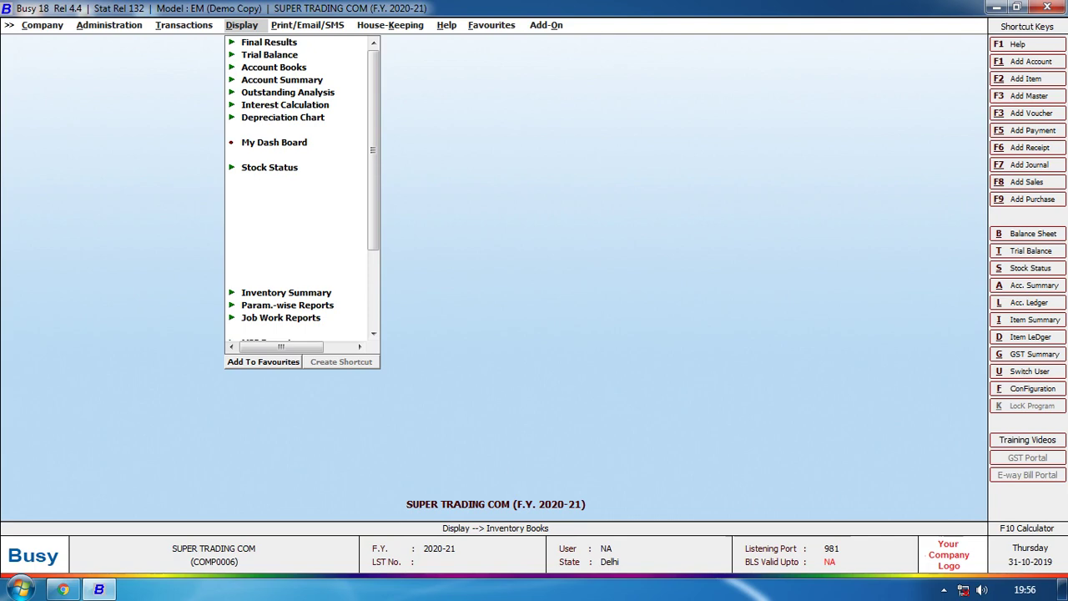
{"action": "key", "text": "Up"}
{"action": "key", "text": "Up"}
{"action": "key", "text": "Up"}
{"action": "key", "text": "Up"}
{"action": "key", "text": "Up"}
{"action": "key", "text": "Up"}
{"action": "key", "text": "Up"}
{"action": "key", "text": "Return"}
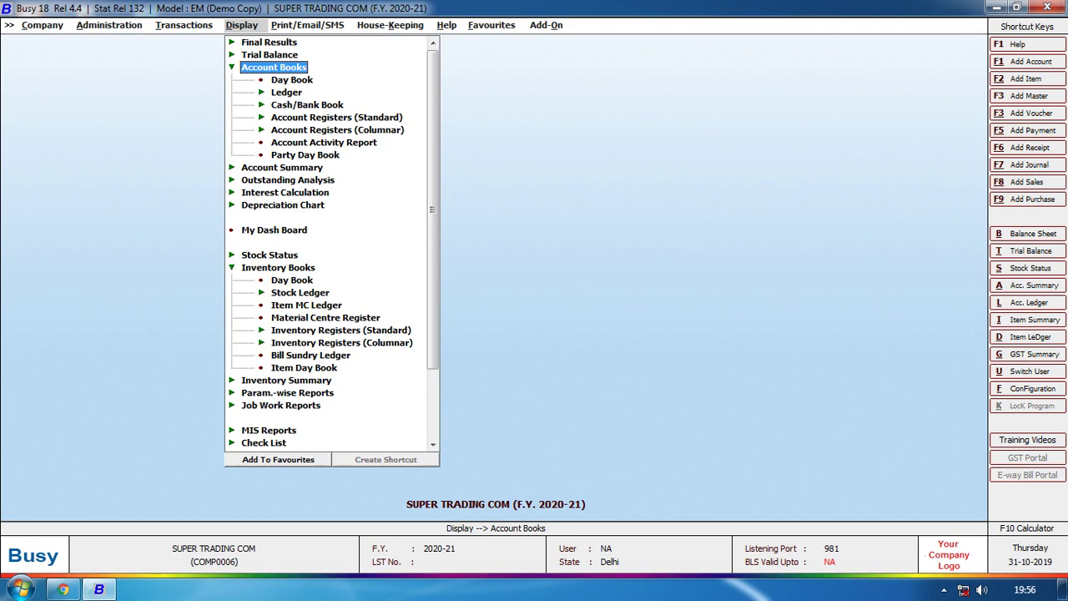
Generate the Inventory Day Book from 01-04-2020 to 18-04-2020 in Main Unit, without item values and with long voucher narration.
{"action": "left_click", "coordinate": [291, 280]}
{"action": "key", "text": "Return"}
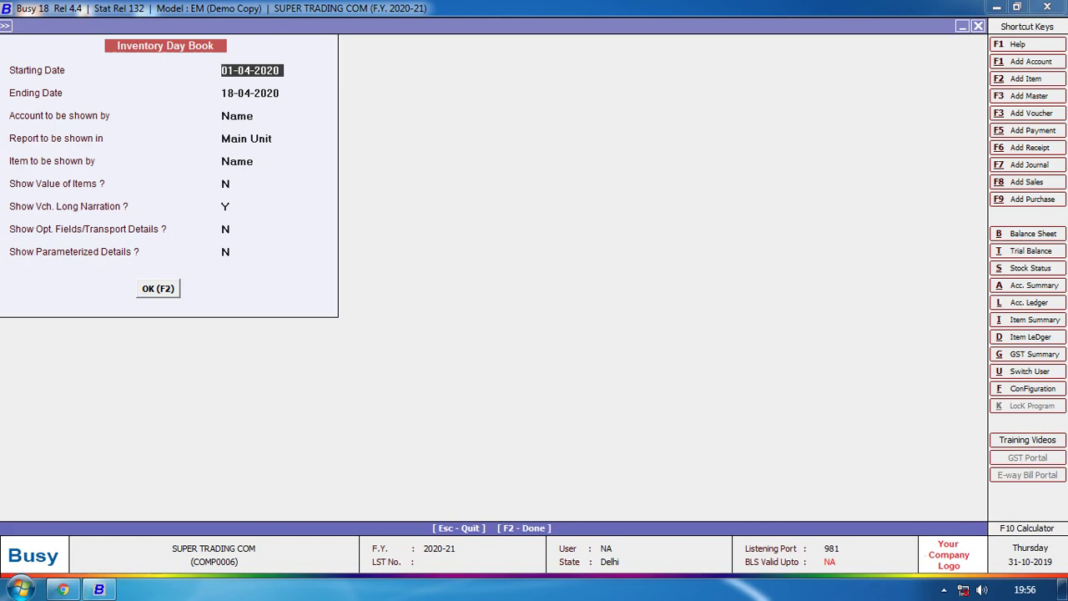
{"action": "key", "text": "Return"}
{"action": "key", "text": "Return"}
{"action": "key", "text": "Return"}
{"action": "key", "text": "Return"}
{"action": "key", "text": "Return"}
{"action": "key", "text": "Return"}
{"action": "key", "text": "Return"}
{"action": "key", "text": "Return"}
{"action": "key", "text": "Return"}
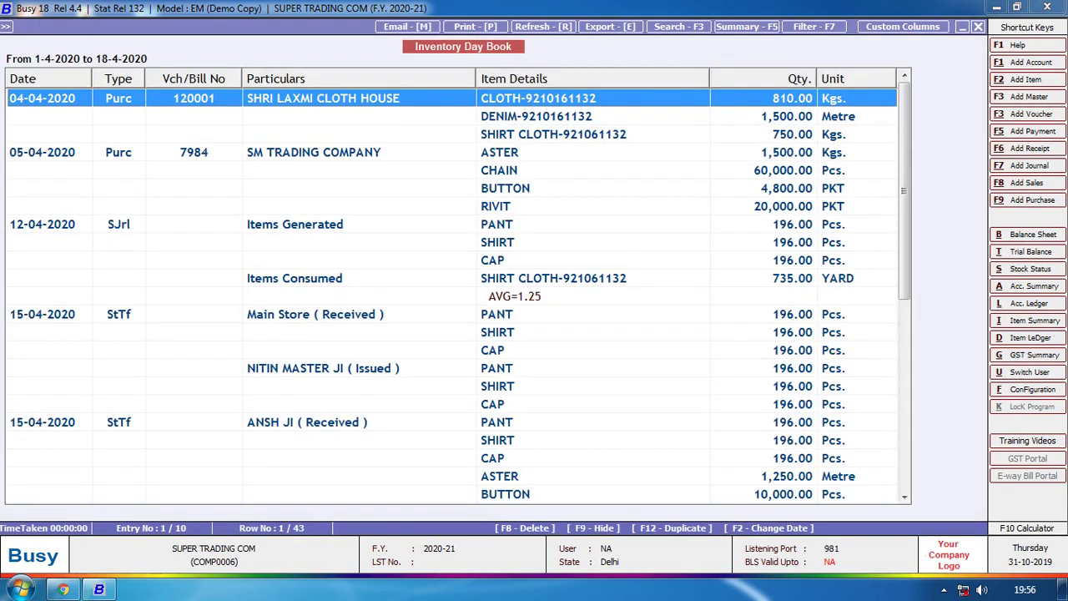
Examine the item details down to the 12-04-2020 stock journal's consumed items and close the Inventory Day Book.
{"action": "left_click_drag", "start_coordinate": [505, 188], "coordinate": [515, 296]}
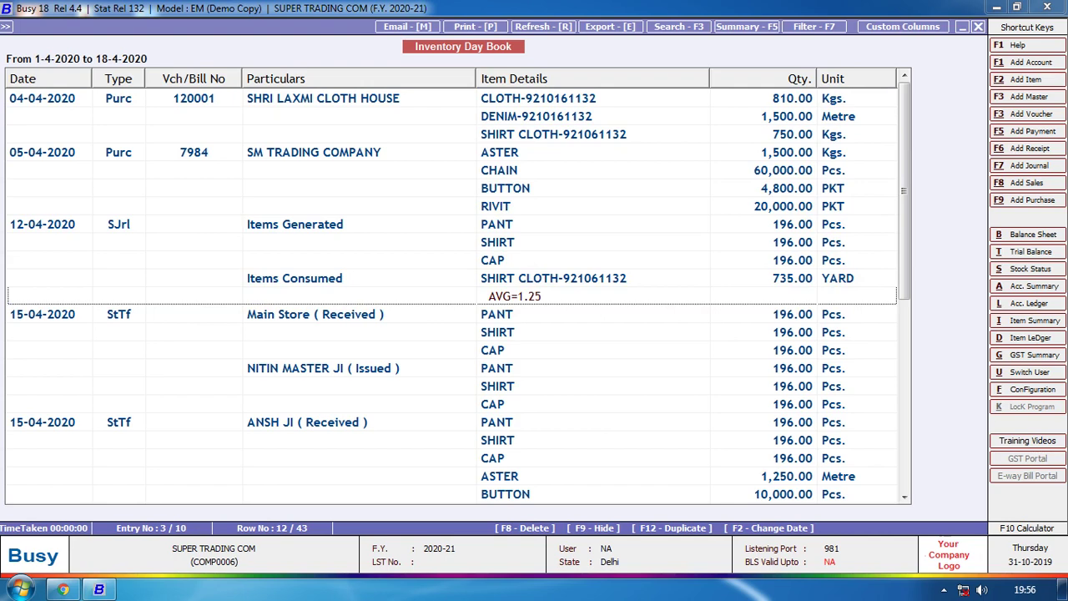
{"action": "key", "text": "Escape"}
{"action": "key", "text": "Escape"}
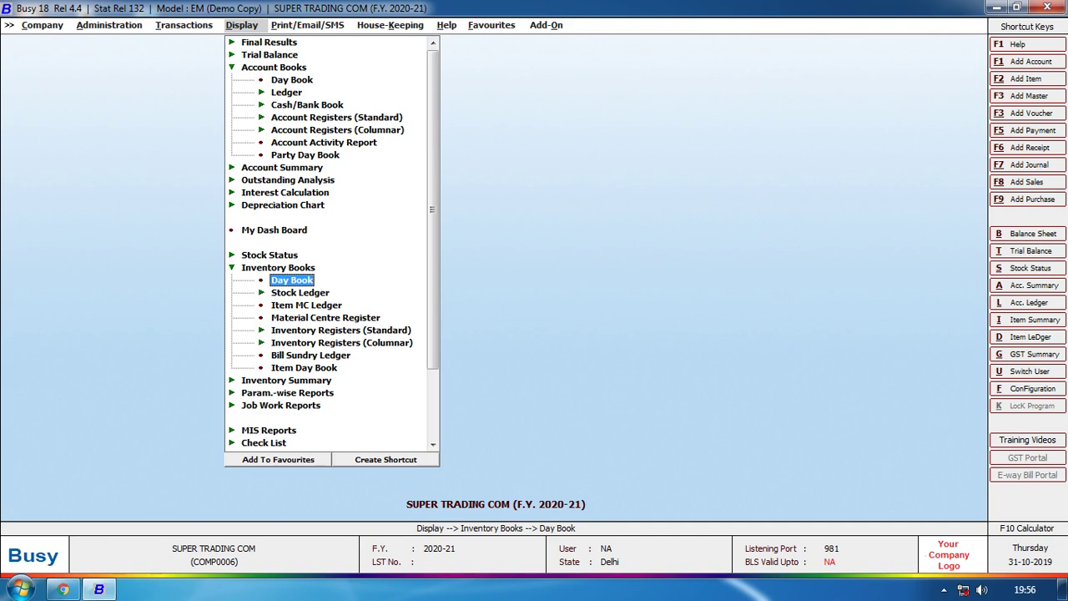
{"action": "key", "text": "Down"}
{"action": "key", "text": "Return"}
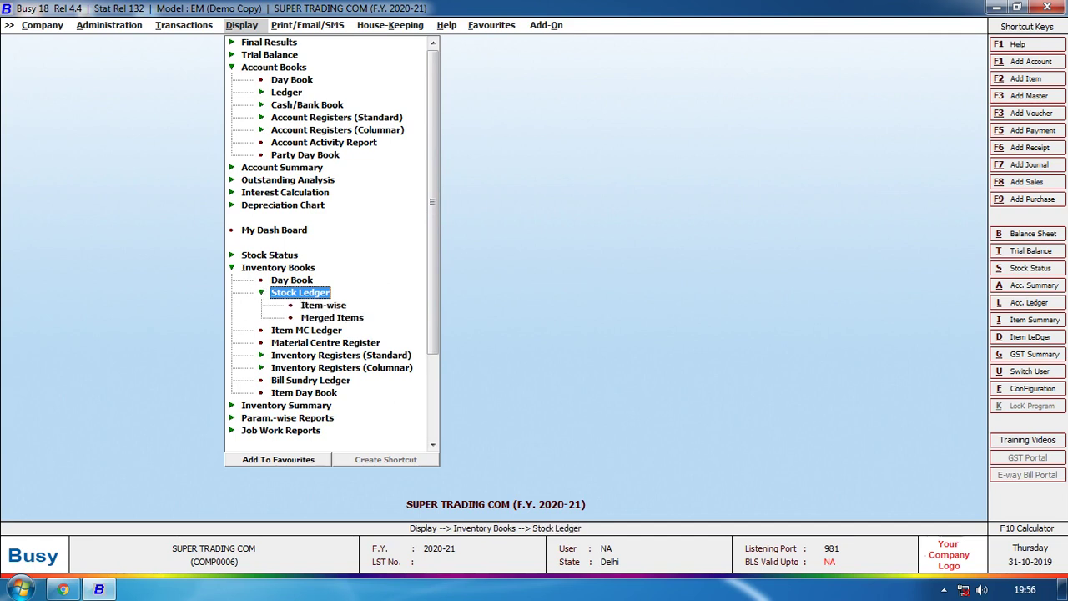
{"action": "key", "text": "Down"}
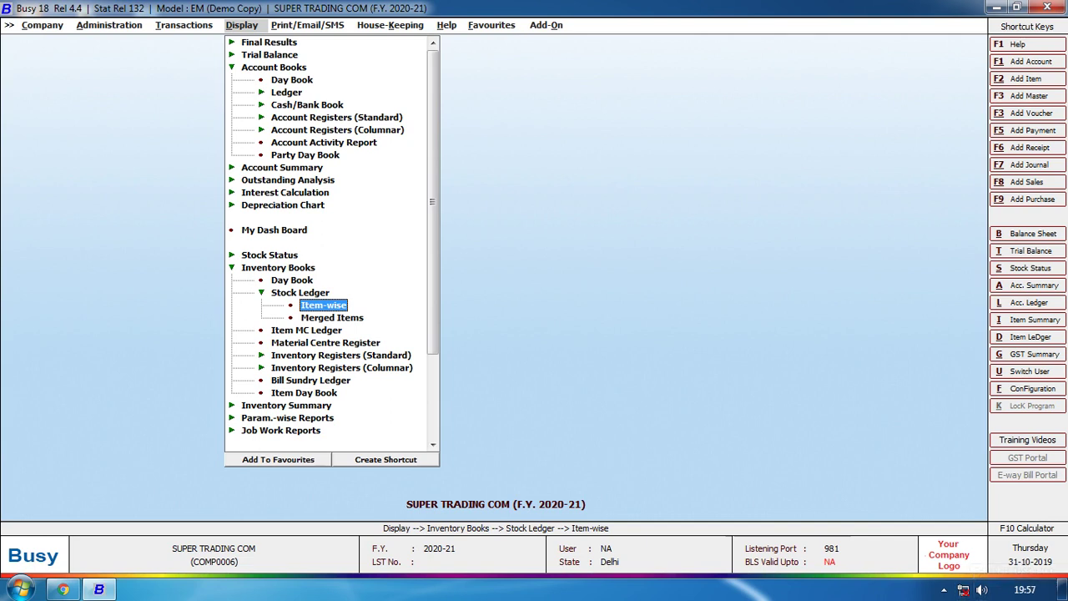
{"action": "key", "text": "Return"}
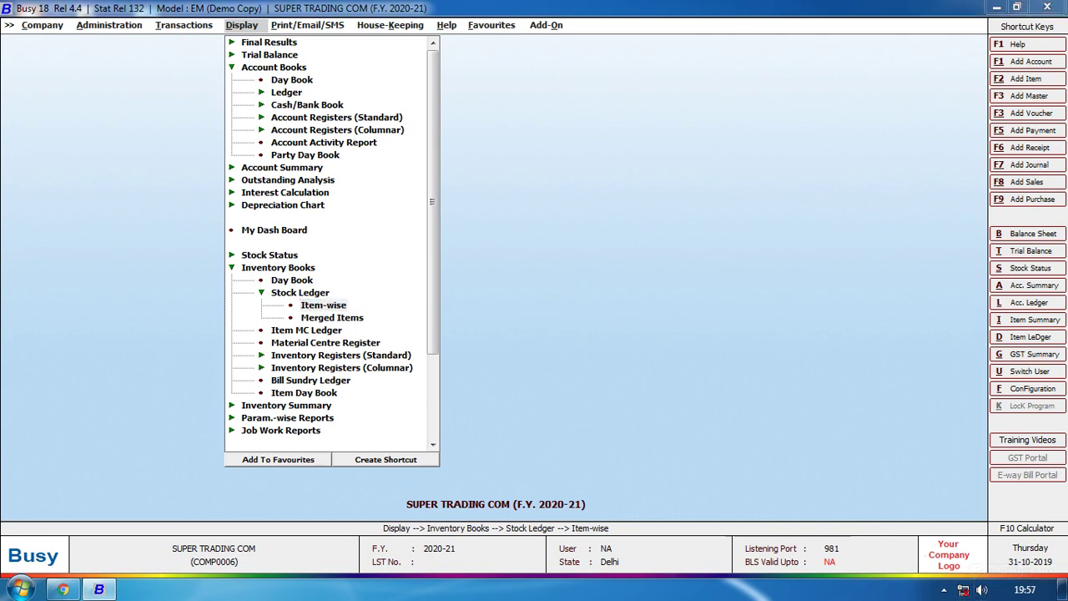
{"action": "key", "text": "Return"}
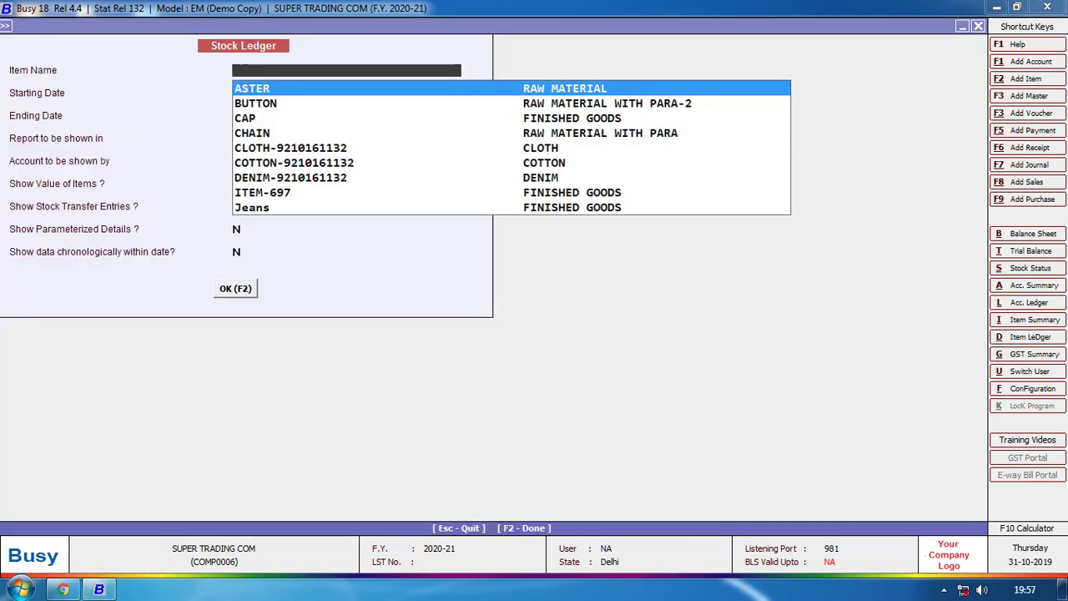
{"action": "key", "text": "Escape"}
{"action": "key", "text": "Escape"}
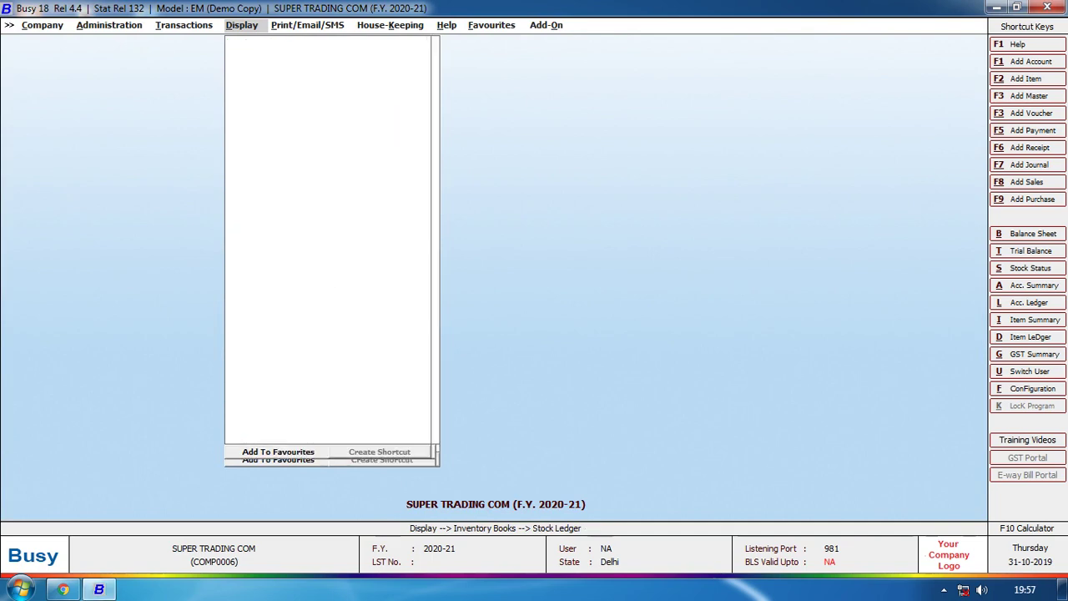
{"action": "key", "text": "Escape"}
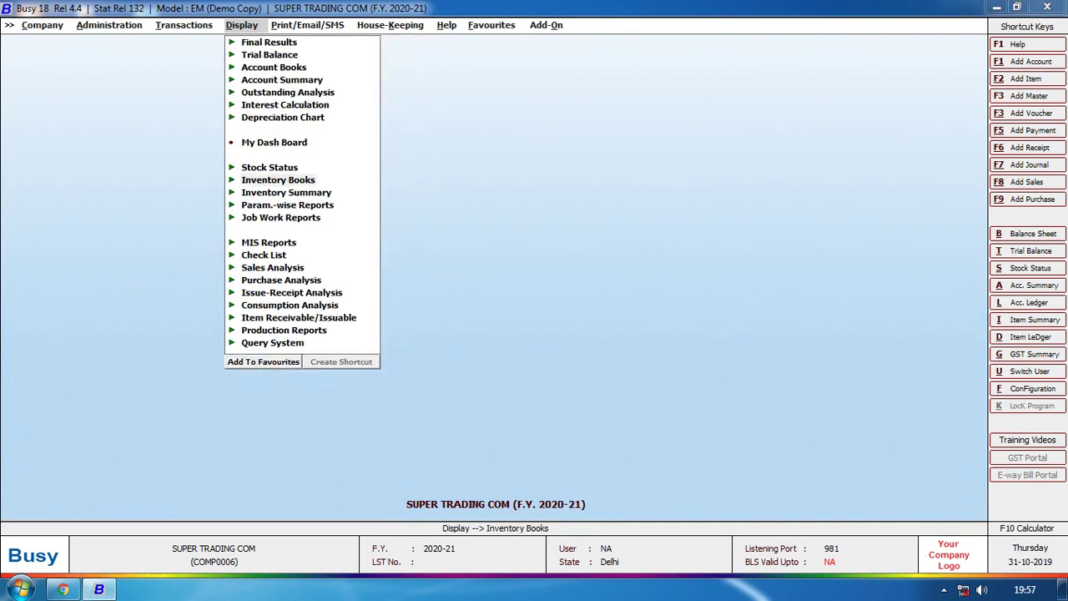
Generate the item-wise Stock Ledger for ASTER from 01-04-2020 to 18-04-2020 in Main Unit, view its entries and close the report.
{"action": "key", "text": "Return"}
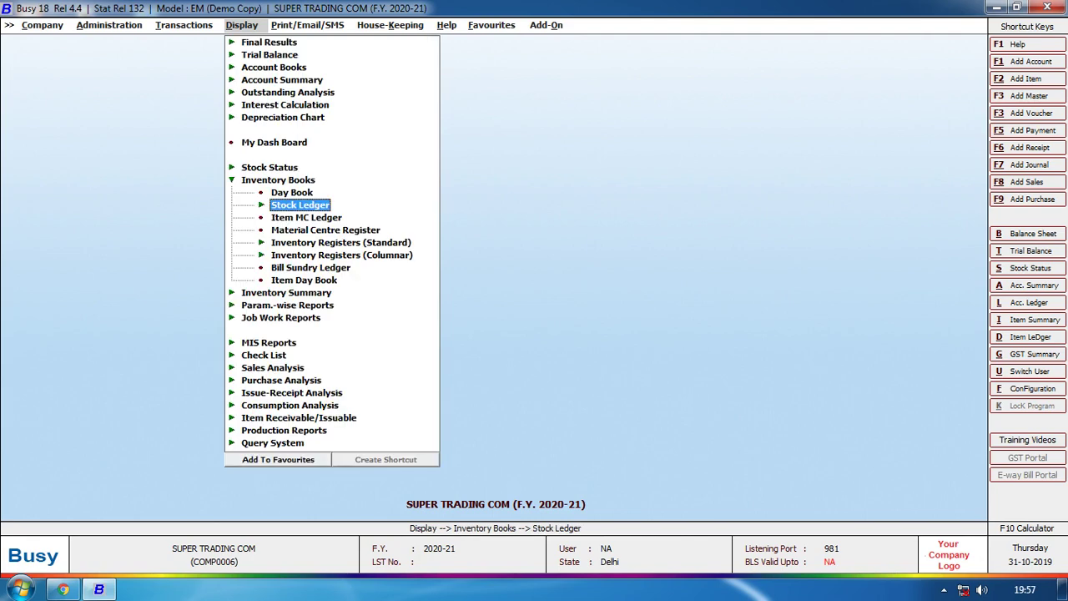
{"action": "key", "text": "Return"}
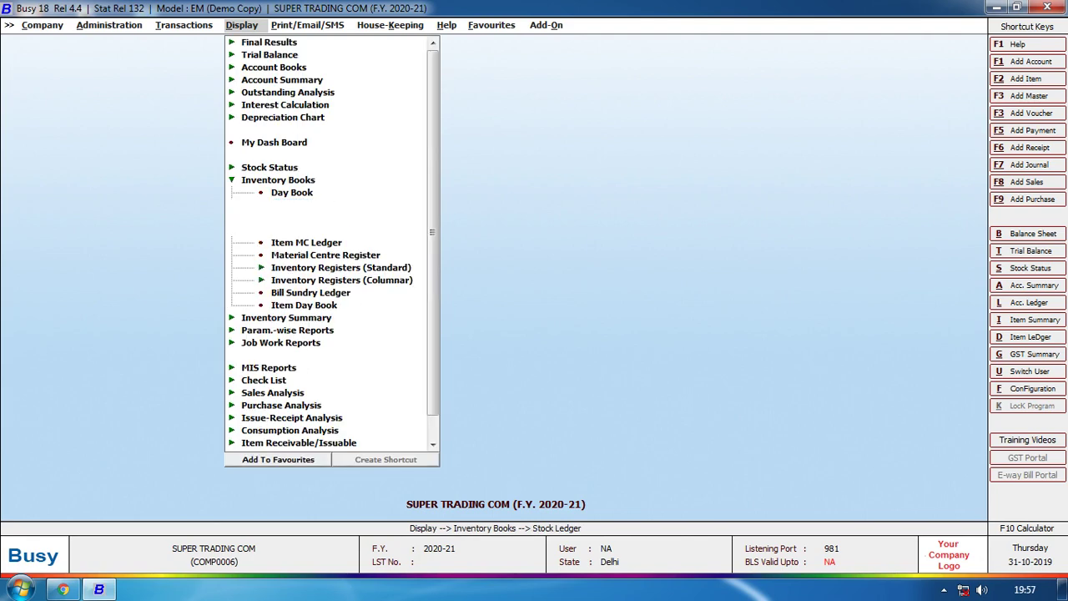
{"action": "key", "text": "Return"}
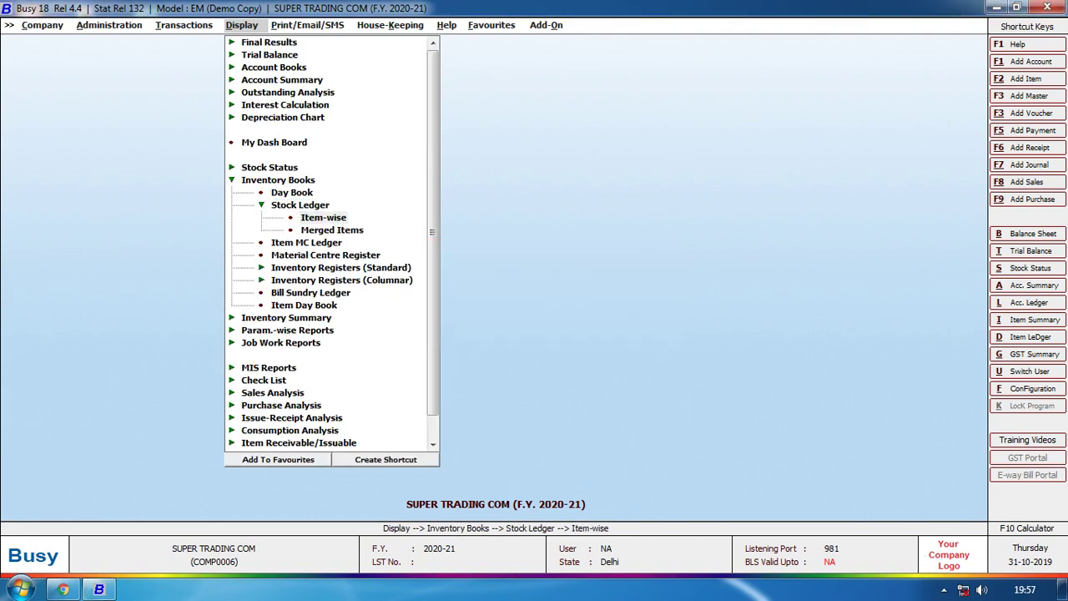
{"action": "key", "text": "Return"}
{"action": "key", "text": "F2"}
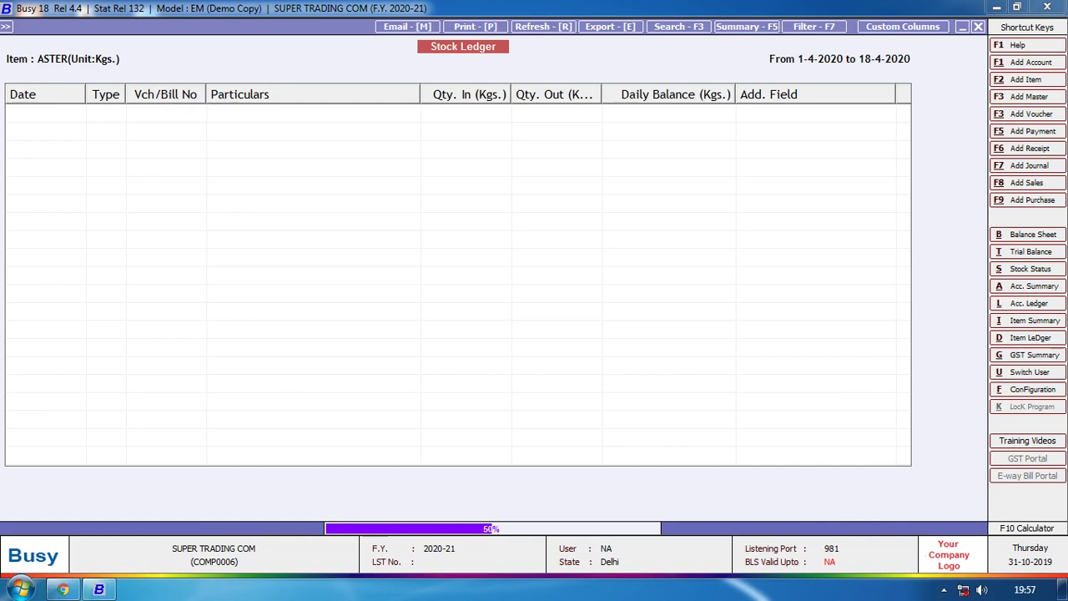
{"action": "key", "text": "Escape"}
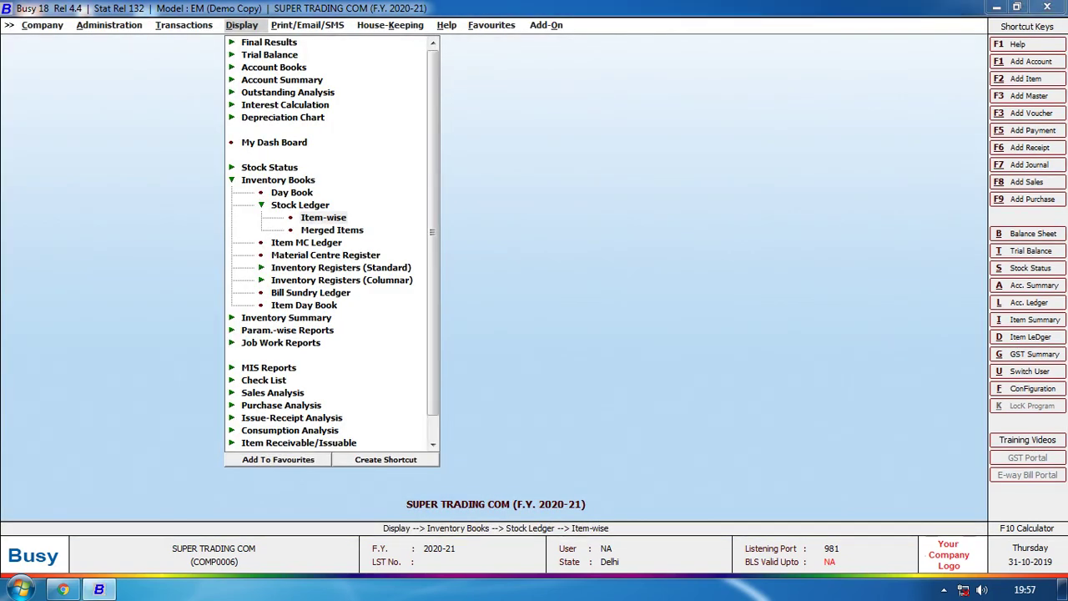
{"action": "key", "text": "Return"}
{"action": "key", "text": "Return"}
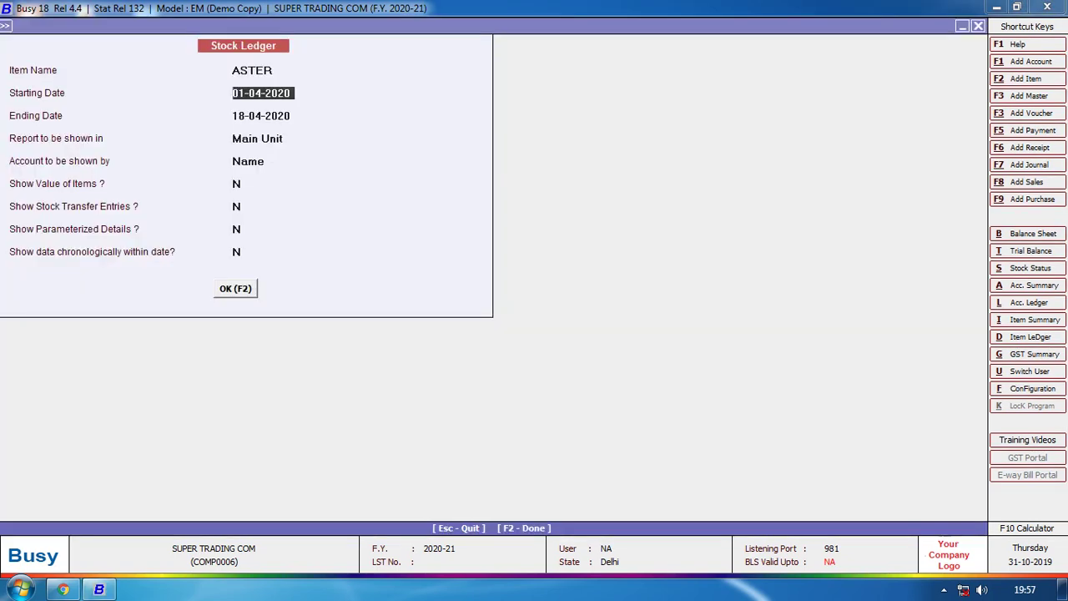
{"action": "key", "text": "F2"}
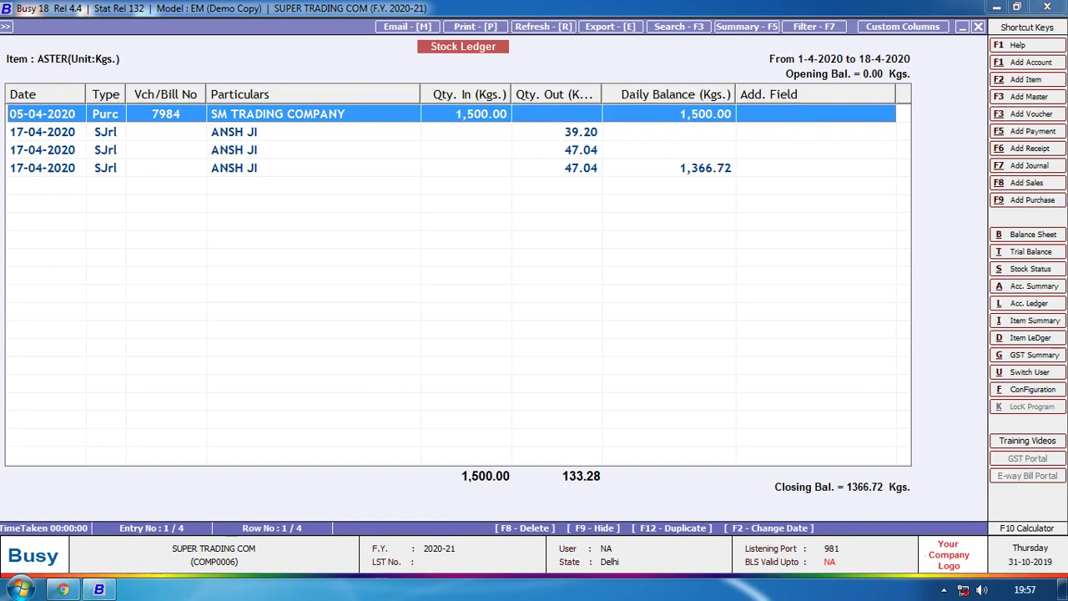
{"action": "key", "text": "Escape"}
{"action": "key", "text": "Escape"}
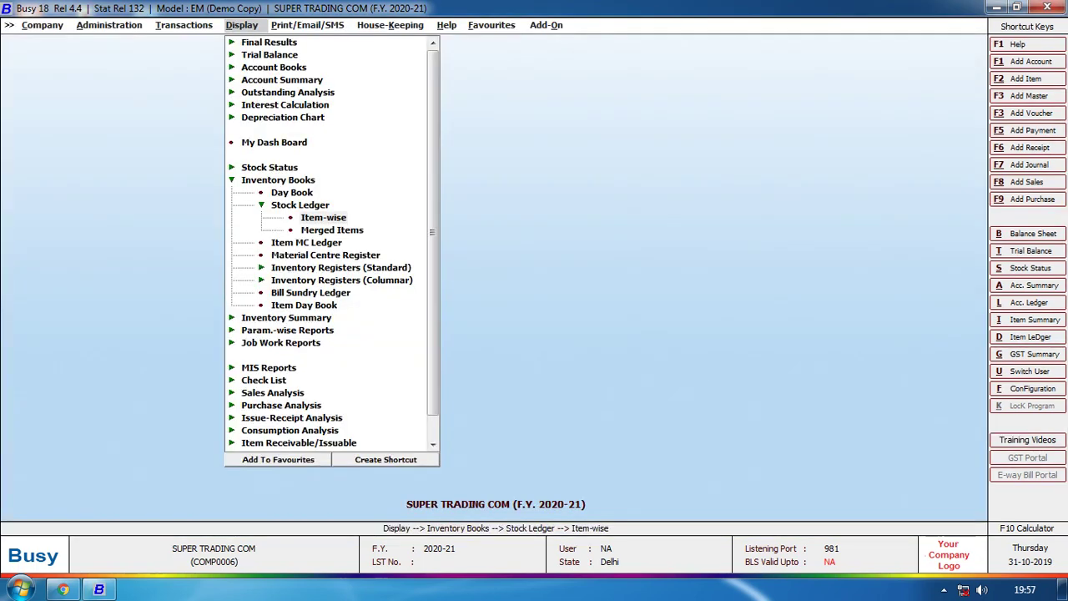
Compare the stock ledger's Merged Items option with the ledger options offered under Account Books.
{"action": "left_click", "coordinate": [332, 230]}
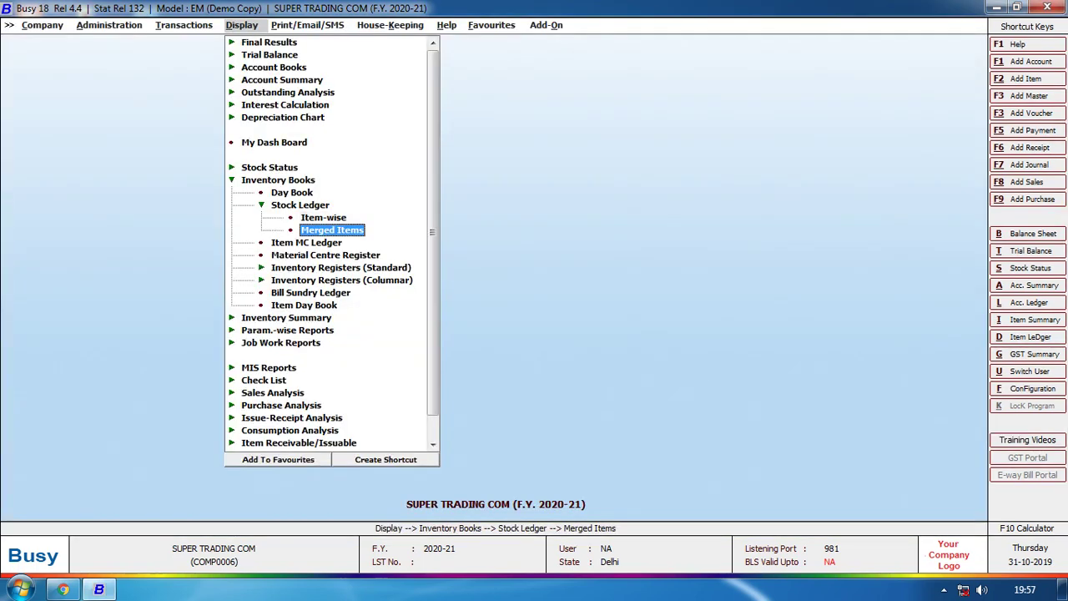
{"action": "left_click", "coordinate": [274, 67]}
{"action": "left_click", "coordinate": [286, 92]}
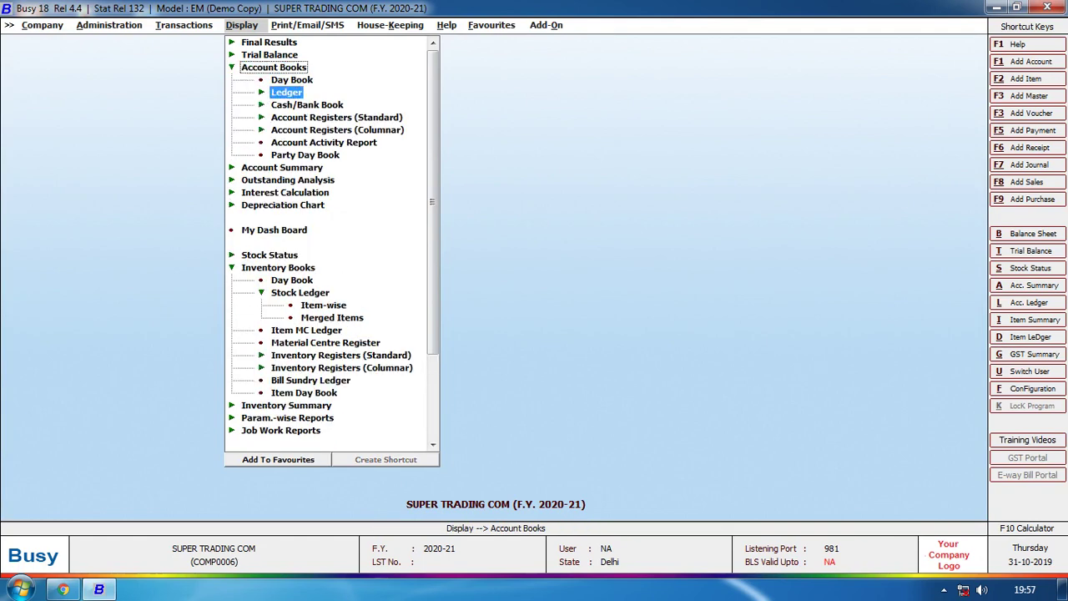
{"action": "key", "text": "Return"}
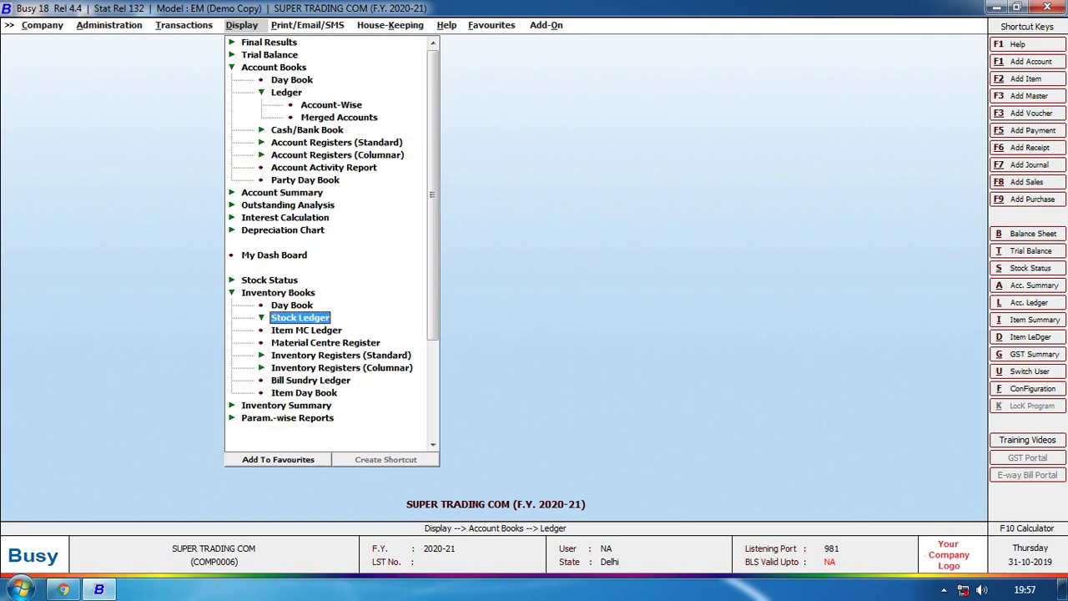
Generate the Item MC Ledger for CAP at the material centre listed directly after Main Store, with the default dates and options.
{"action": "left_click", "coordinate": [306, 330]}
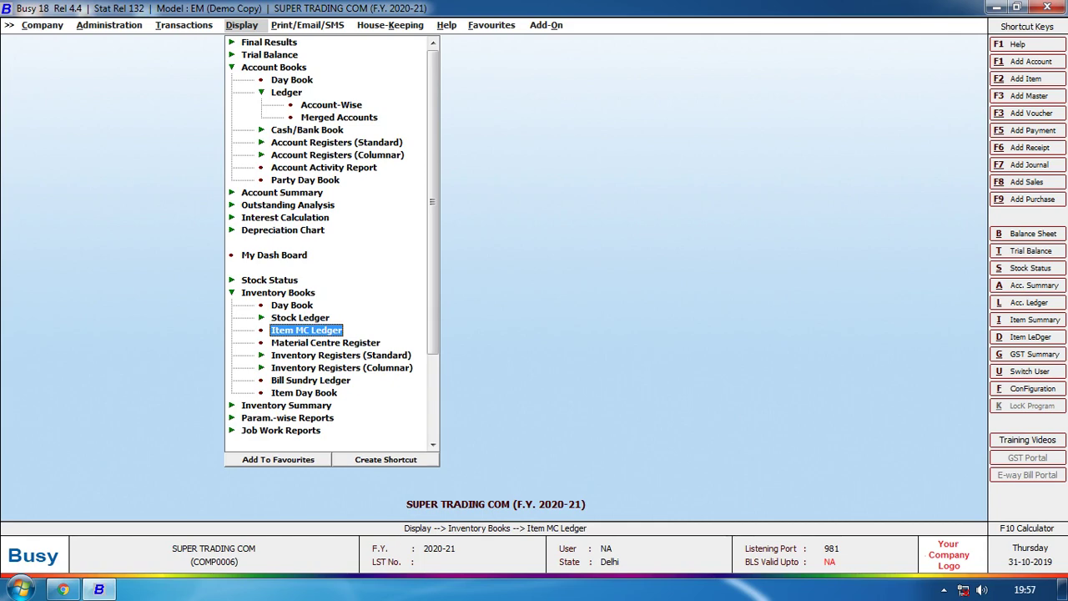
{"action": "key", "text": "Return"}
{"action": "key", "text": "Down"}
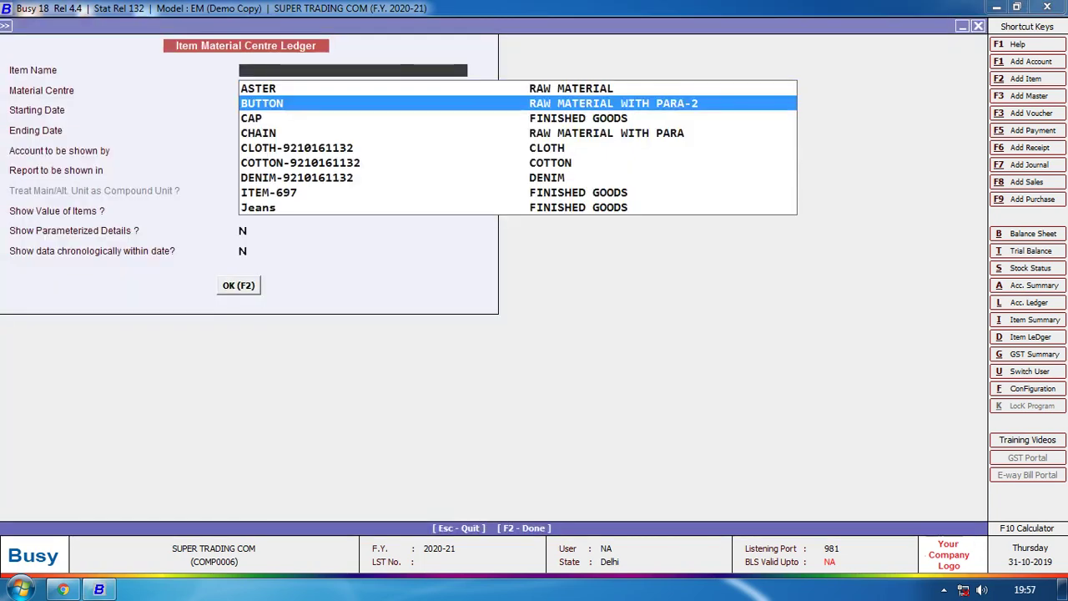
{"action": "key", "text": "Down"}
{"action": "key", "text": "Return"}
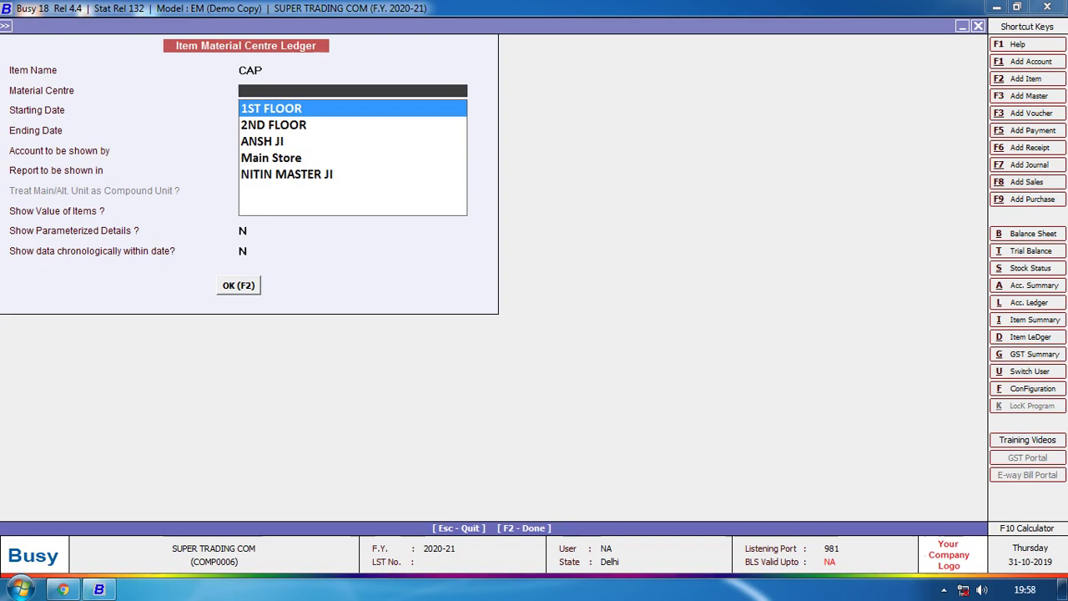
{"action": "key", "text": "Down"}
{"action": "key", "text": "Down"}
{"action": "key", "text": "Down"}
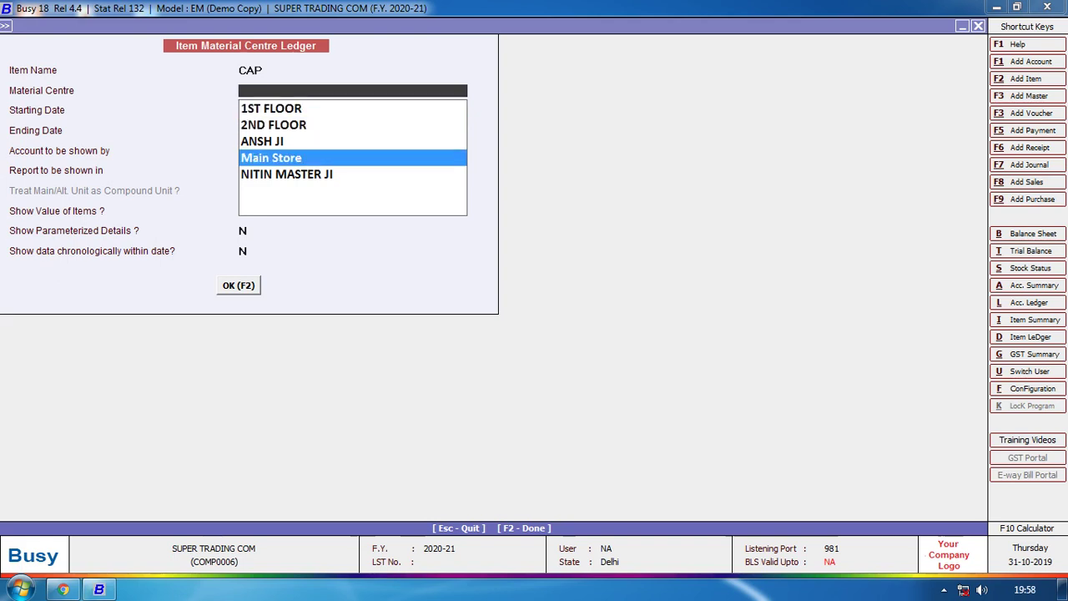
{"action": "key", "text": "Up"}
{"action": "key", "text": "Down"}
{"action": "key", "text": "Down"}
{"action": "key", "text": "Return"}
{"action": "key", "text": "F2"}
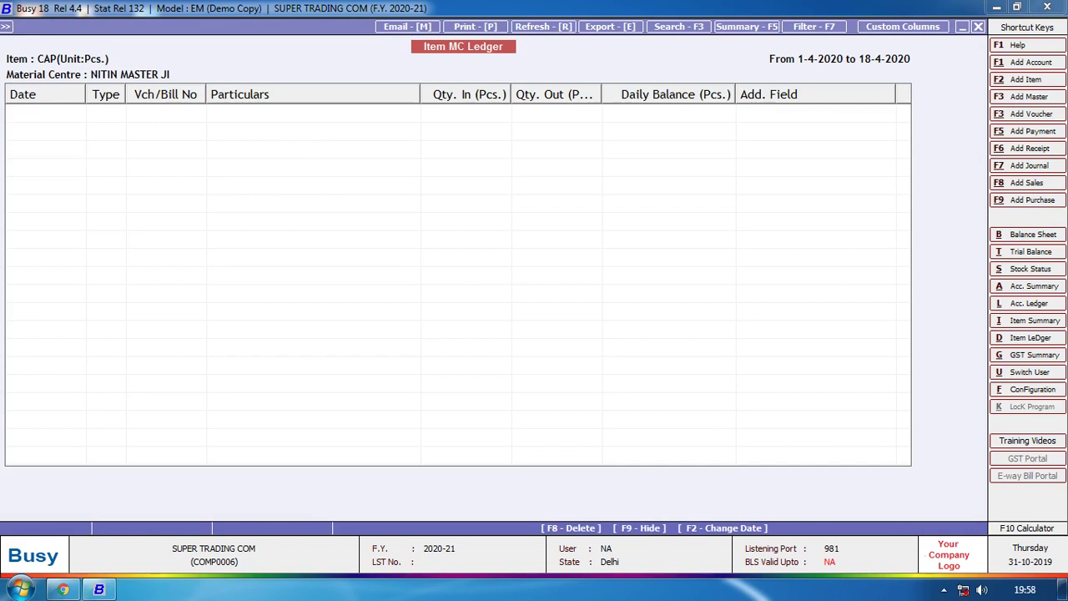
Examine the 15-04-2020 stock transfer to Main Store in CAP's material centre ledger and close the report.
{"action": "left_click", "coordinate": [242, 132]}
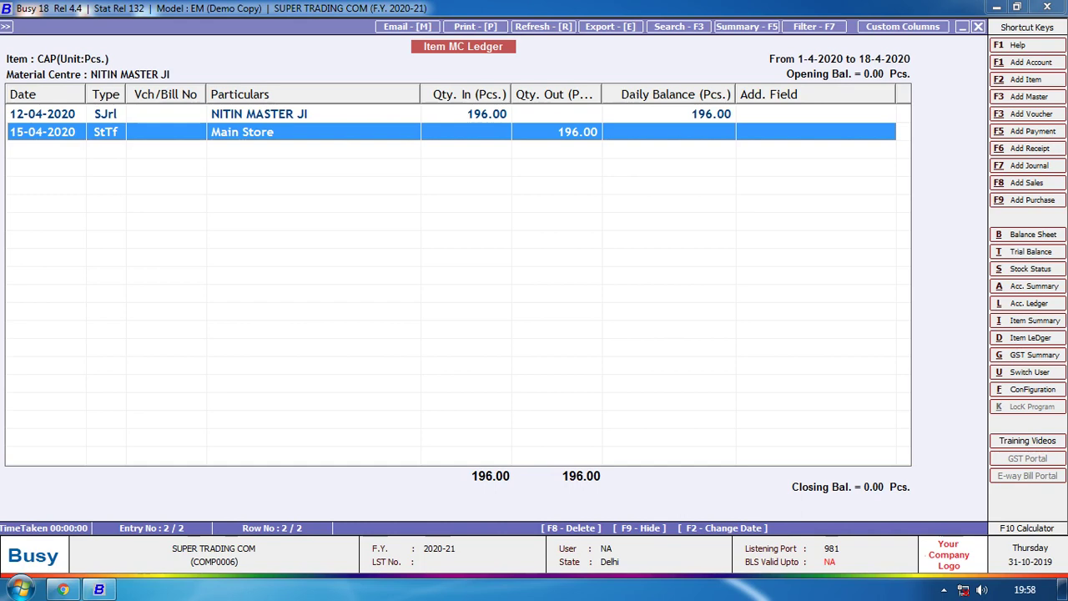
{"action": "key", "text": "Escape"}
{"action": "key", "text": "Escape"}
{"action": "key", "text": "Escape"}
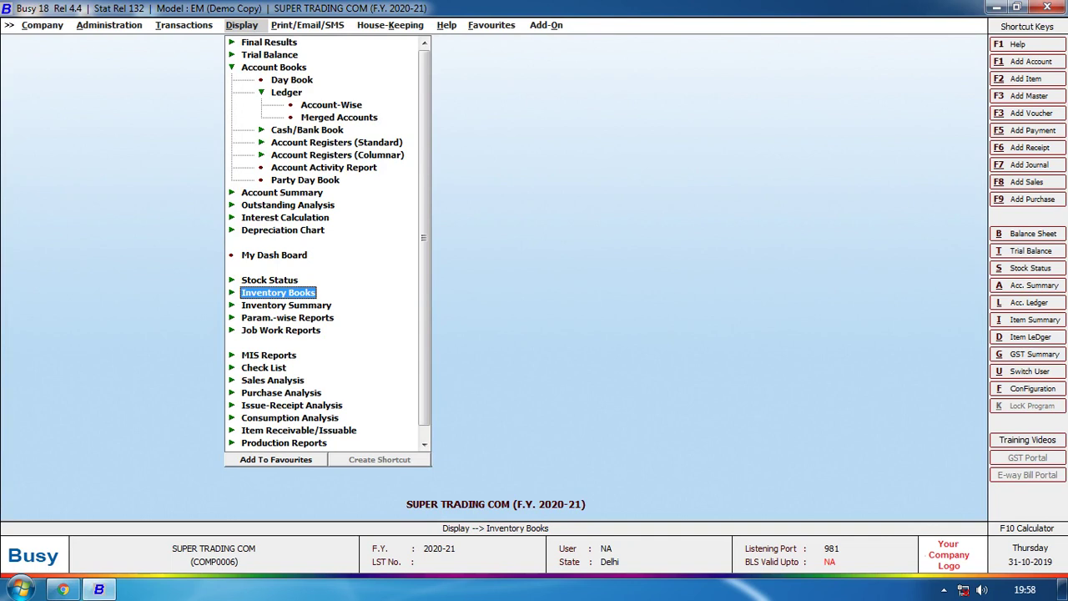
Generate the Item MC Ledger for SHIRT with the default material centre, dates and options, view its entries and close the report.
{"action": "key", "text": "Return"}
{"action": "key", "text": "Down"}
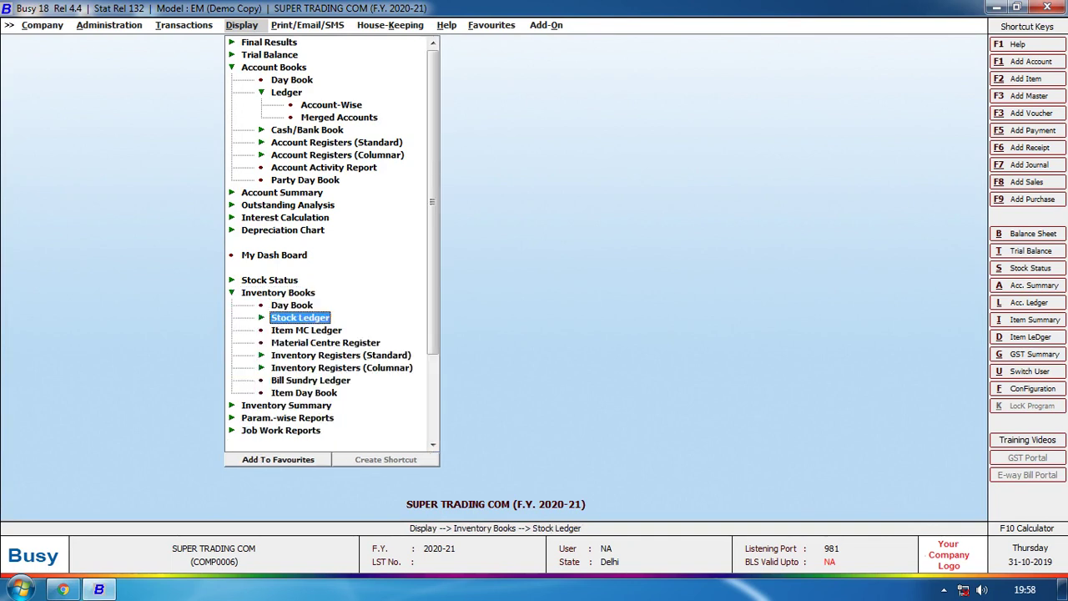
{"action": "key", "text": "Down"}
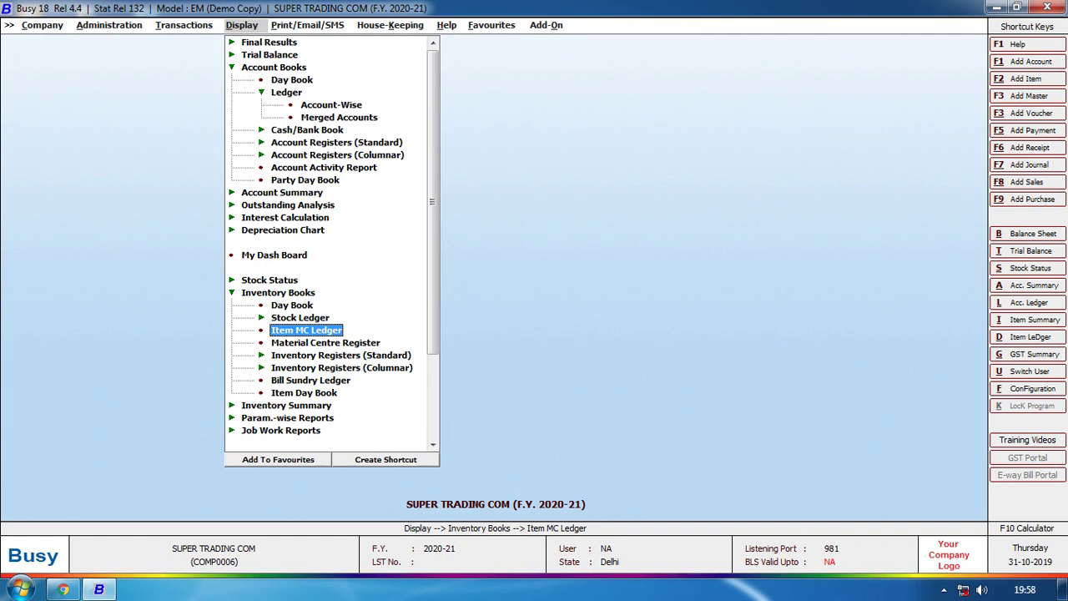
{"action": "key", "text": "Return"}
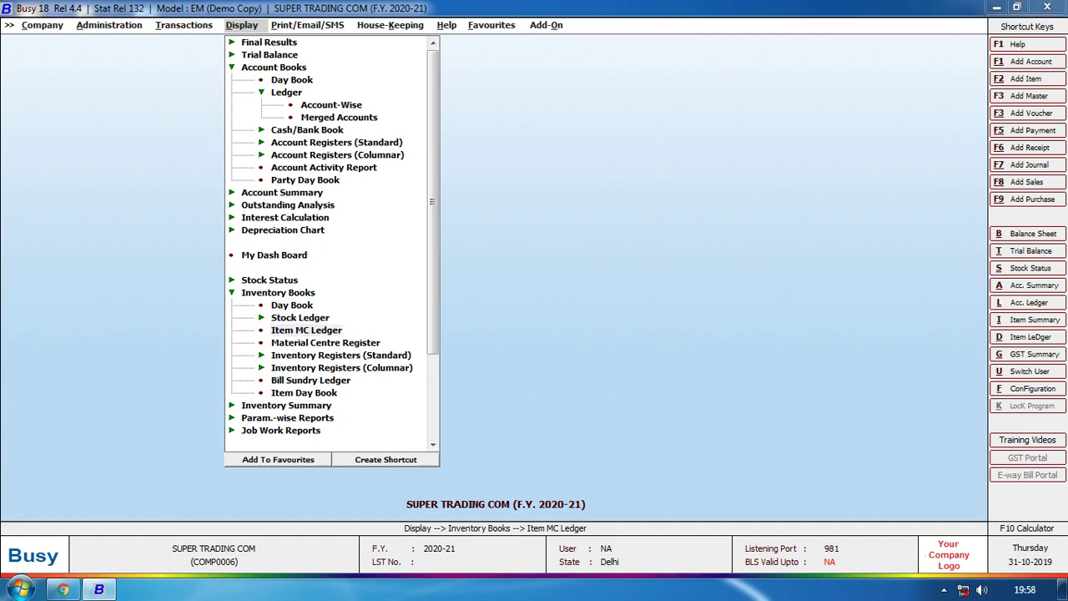
{"action": "type", "text": "S"}
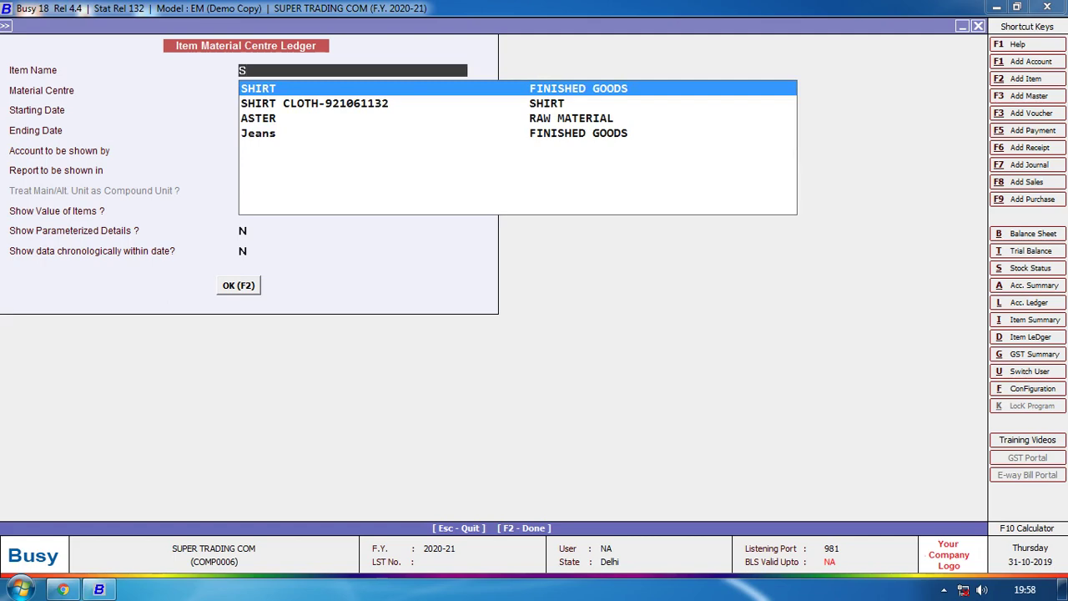
{"action": "key", "text": "Return"}
{"action": "key", "text": "F2"}
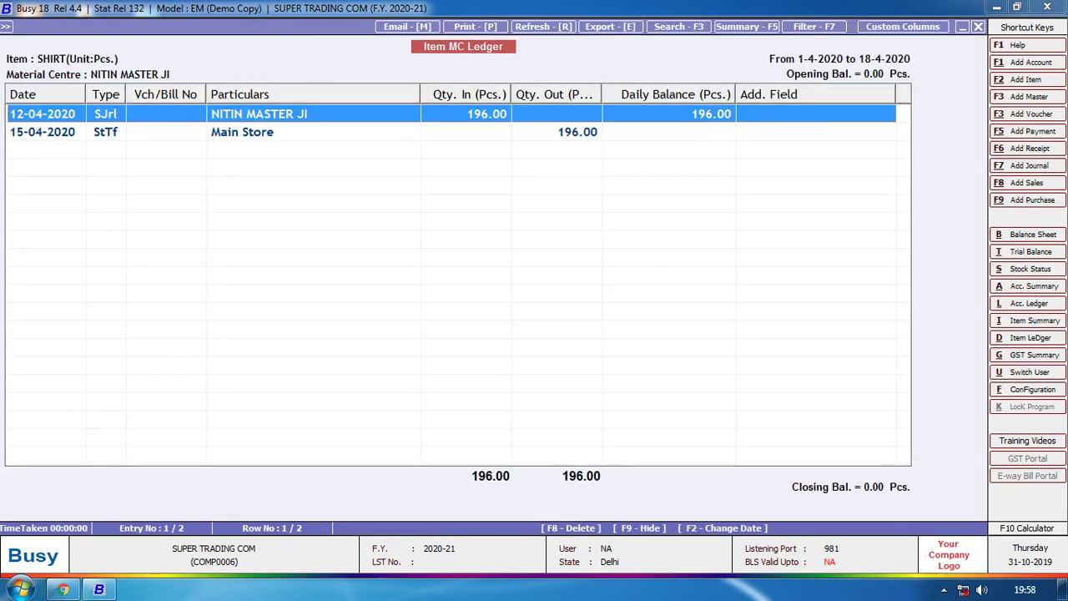
{"action": "key", "text": "Escape"}
{"action": "key", "text": "Escape"}
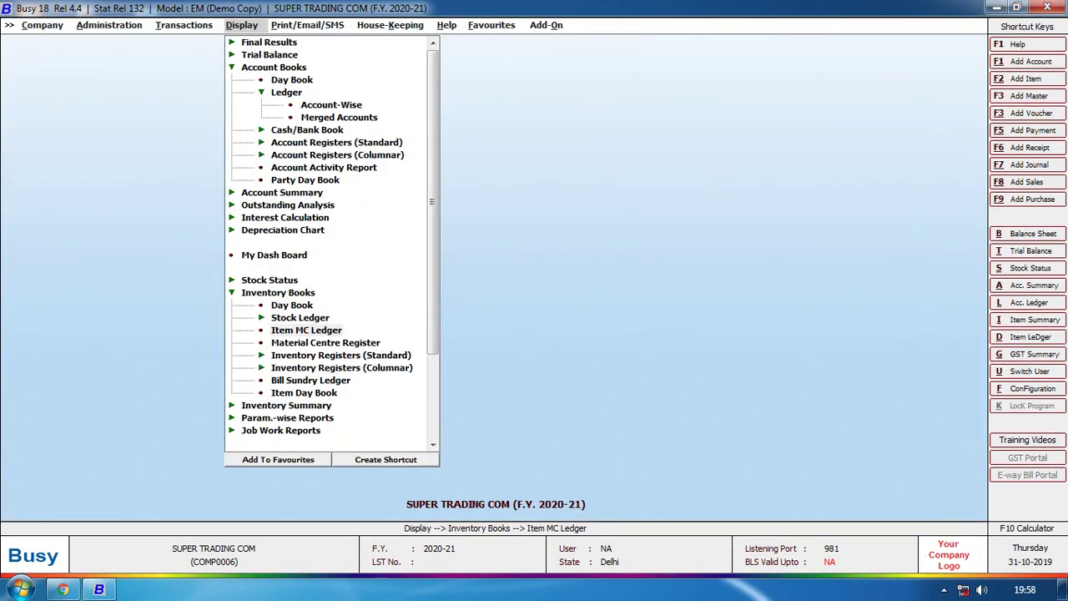
Generate the Material Centre Register for Main Store from 01-04-2020 to 18-04-2020 in Main Unit, review it and close the report.
{"action": "left_click", "coordinate": [325, 343]}
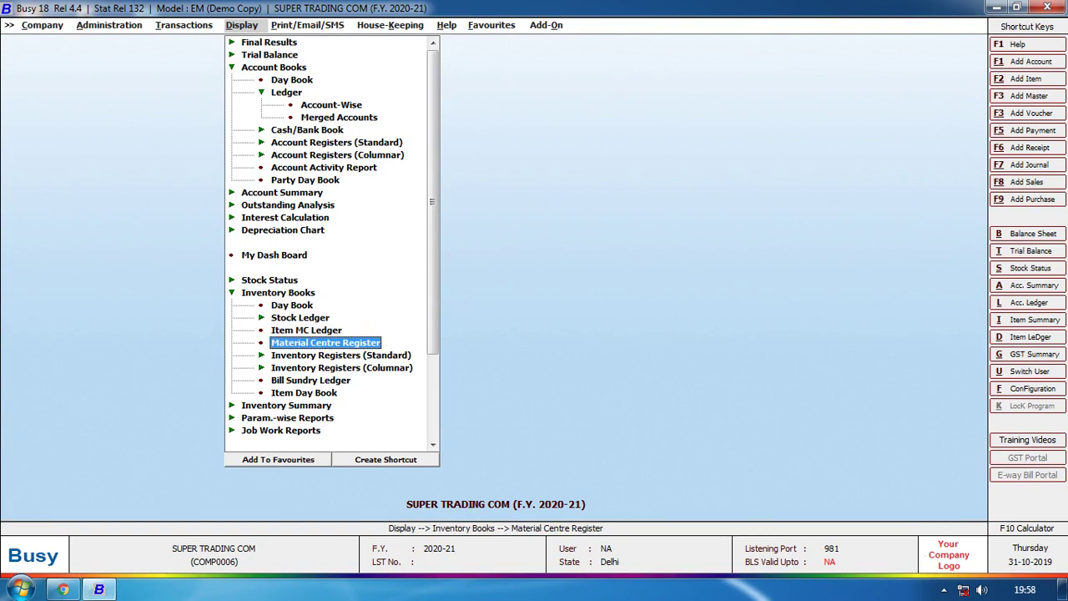
{"action": "key", "text": "Return"}
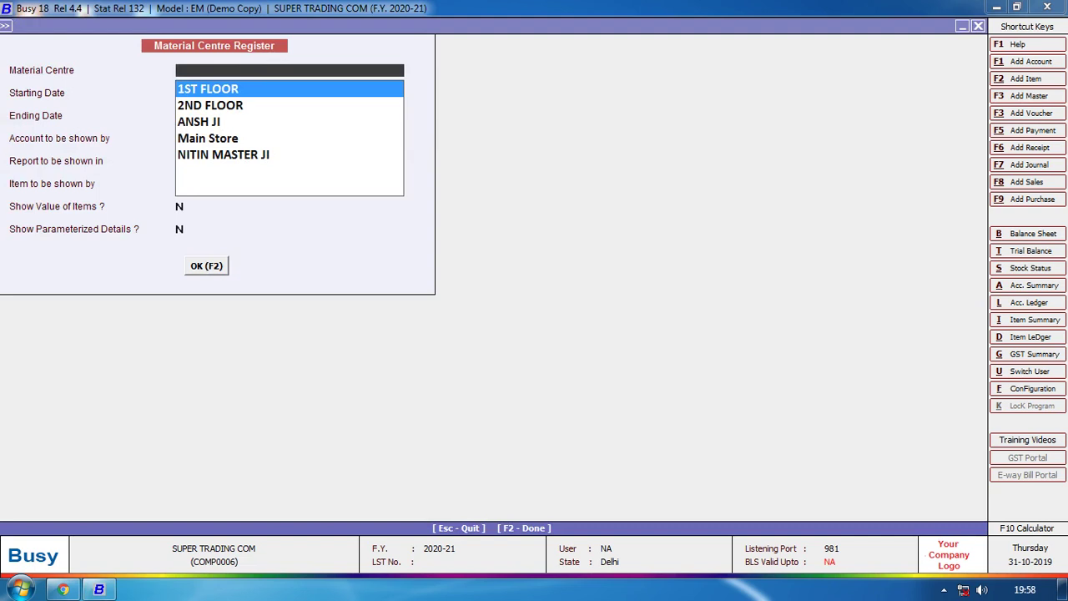
{"action": "key", "text": "Down"}
{"action": "key", "text": "Down"}
{"action": "key", "text": "Down"}
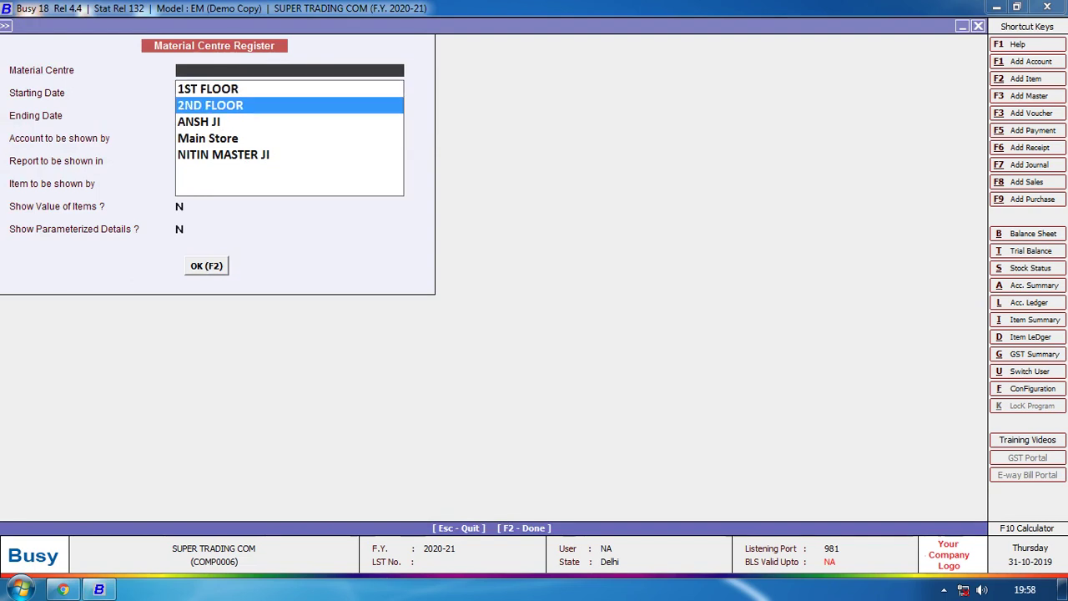
{"action": "key", "text": "Return"}
{"action": "key", "text": "Return"}
{"action": "key", "text": "F2"}
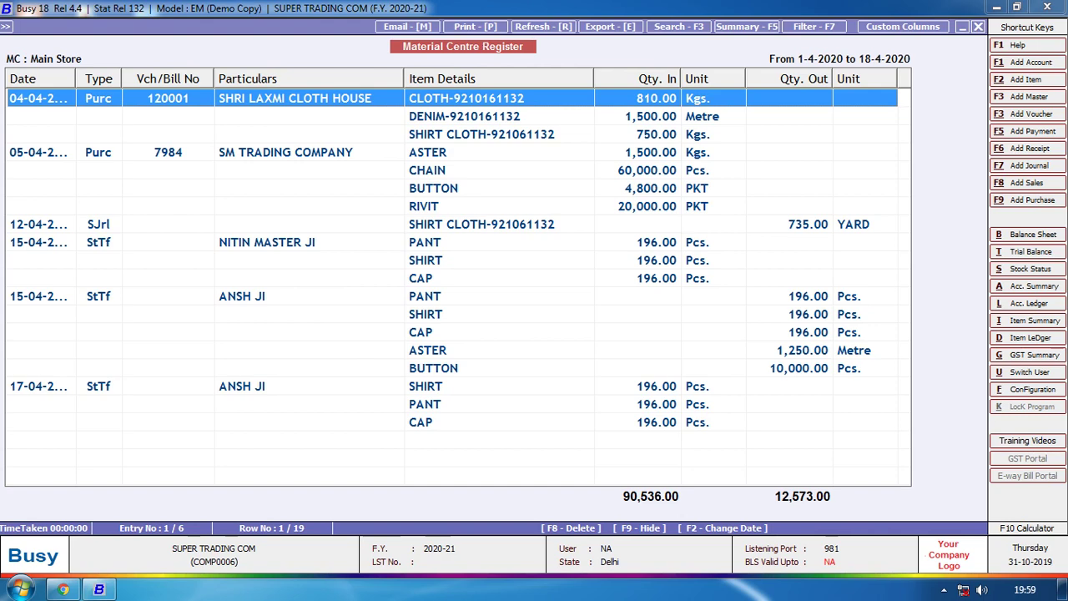
{"action": "key", "text": "Escape"}
{"action": "key", "text": "Escape"}
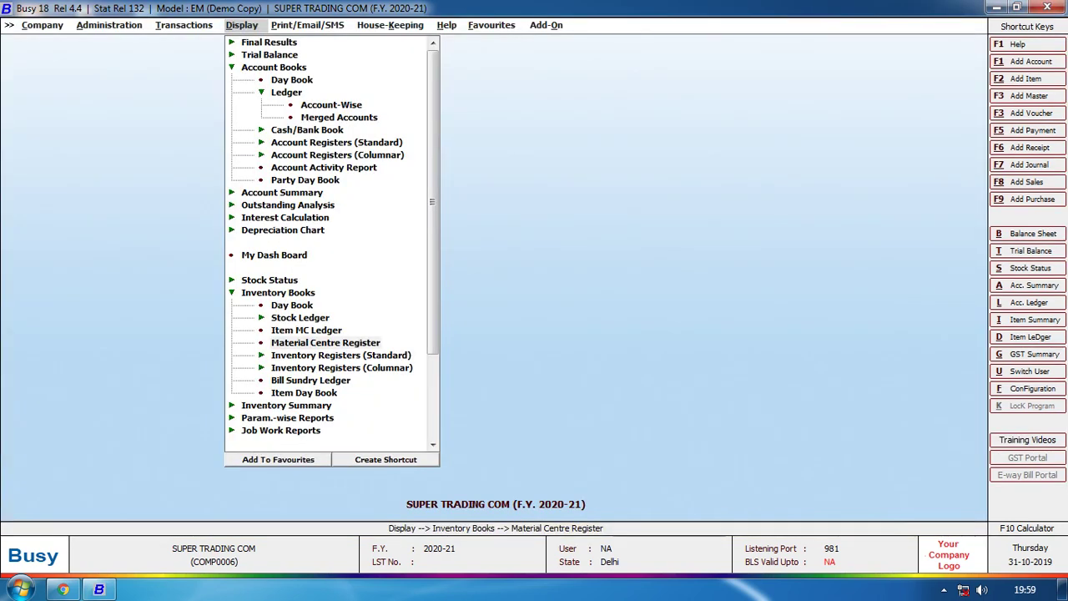
Reopen the Material Centre Register for Main Store with the same settings and close it again.
{"action": "key", "text": "Up"}
{"action": "key", "text": "Down"}
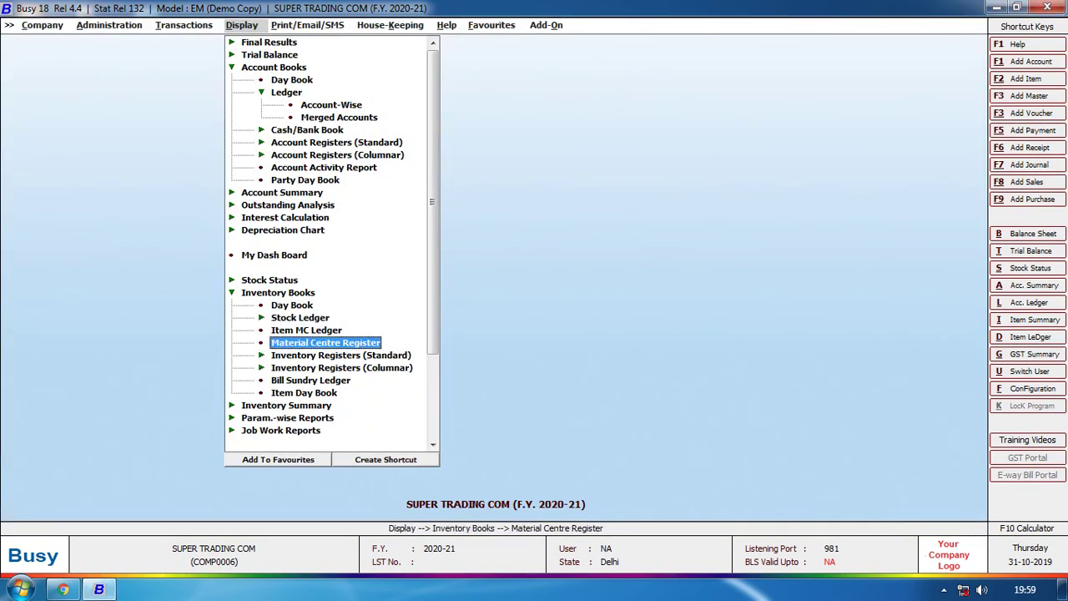
{"action": "key", "text": "Return"}
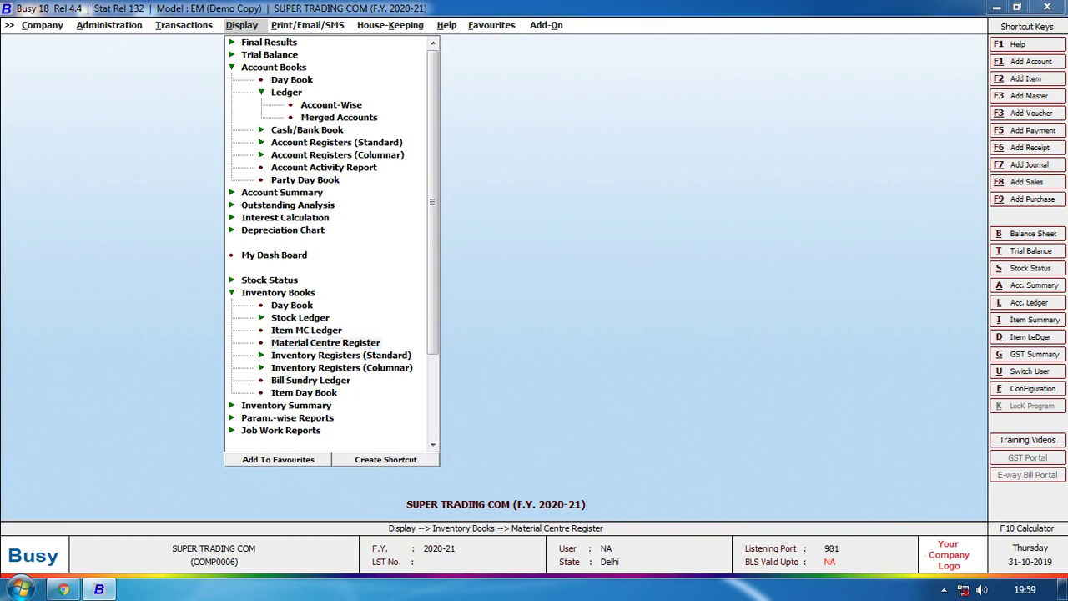
{"action": "key", "text": "Return"}
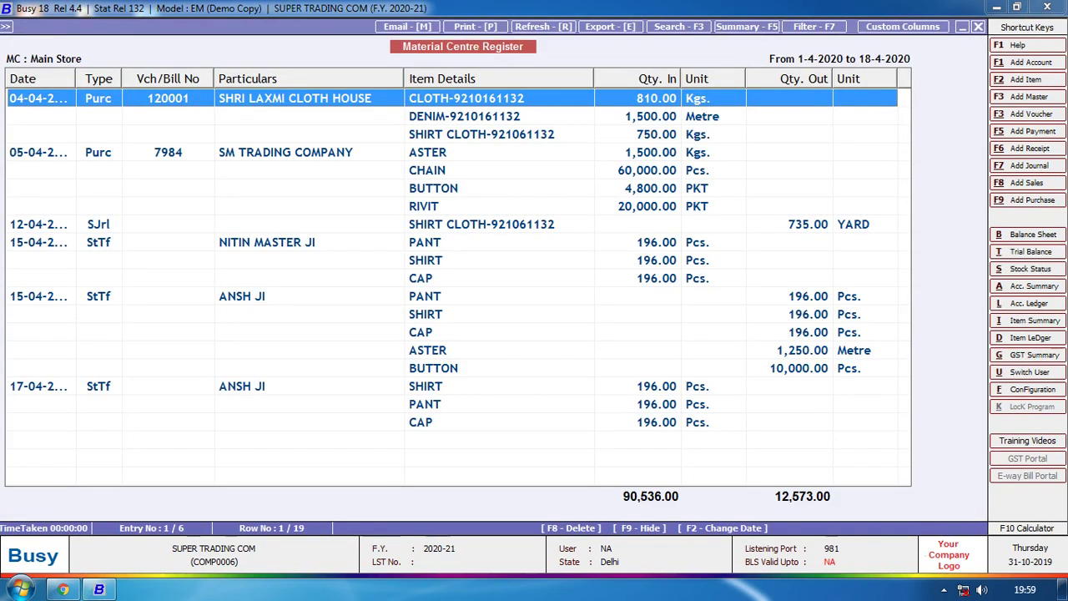
{"action": "key", "text": "Escape"}
{"action": "key", "text": "Escape"}
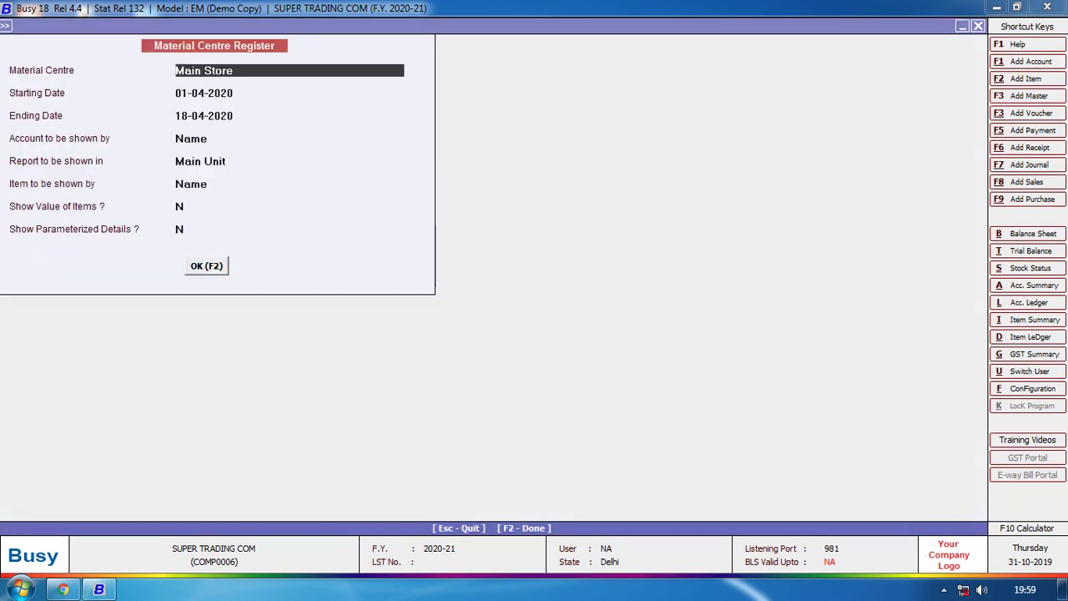
View the standard inventory Sales Register for all parties from 01-04-2020 to 18-04-2020 and close it.
{"action": "key", "text": "Down"}
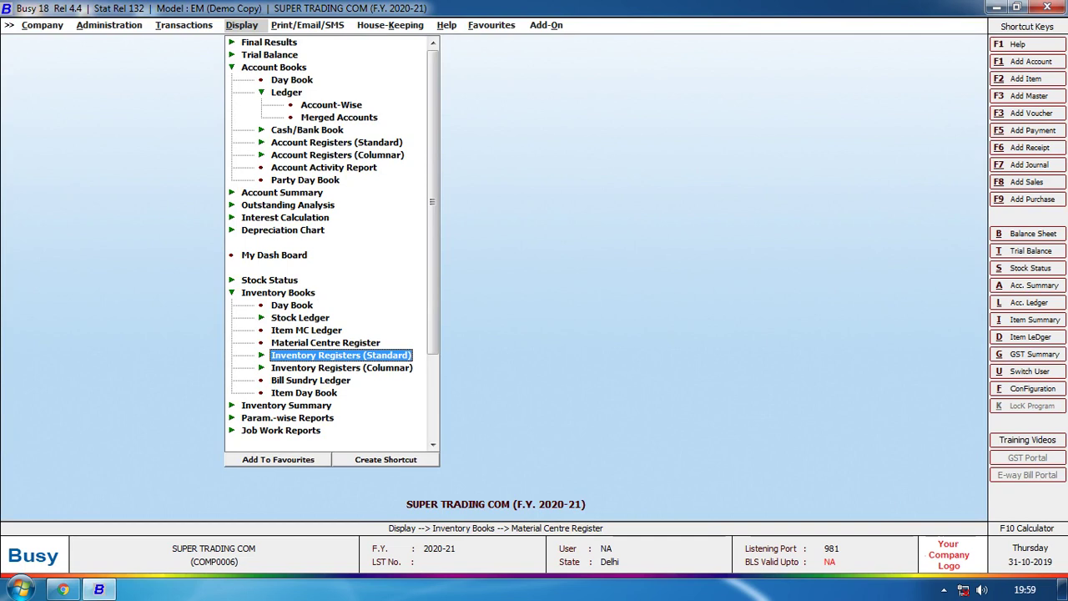
{"action": "key", "text": "Down"}
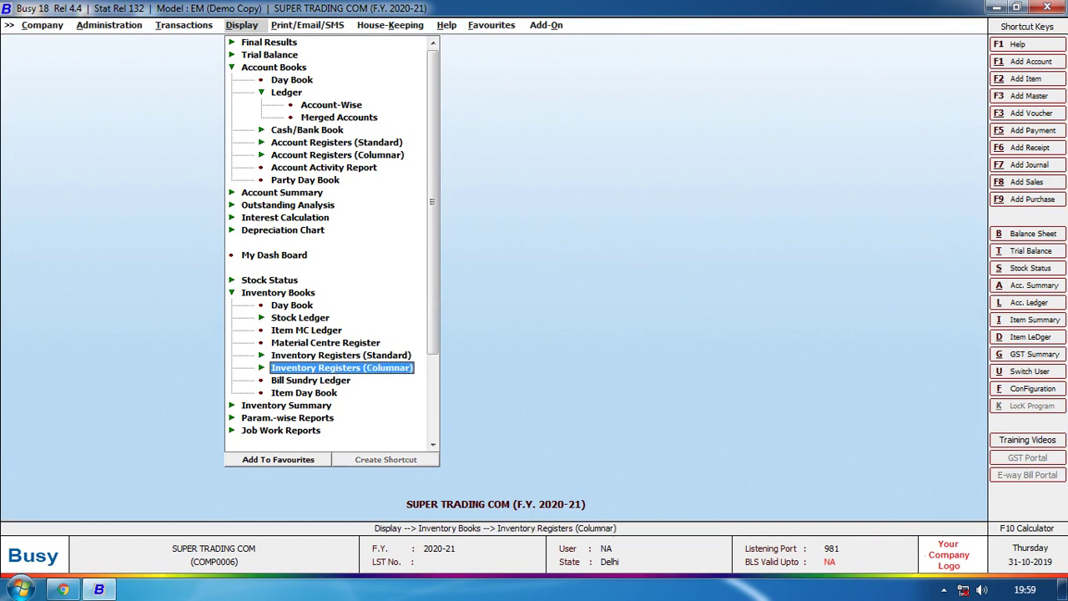
{"action": "key", "text": "Up"}
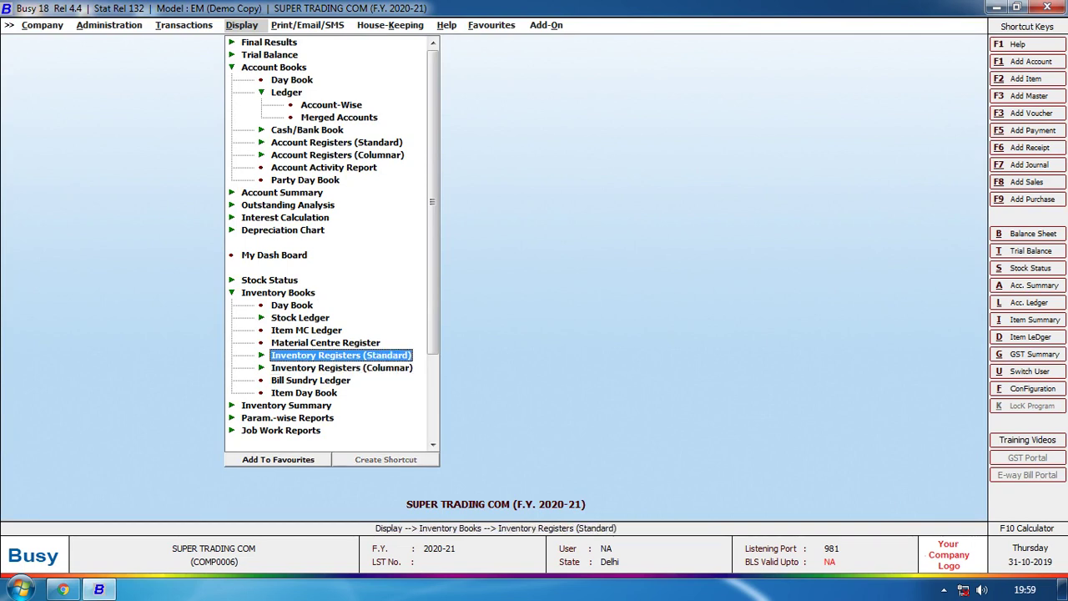
{"action": "key", "text": "Down"}
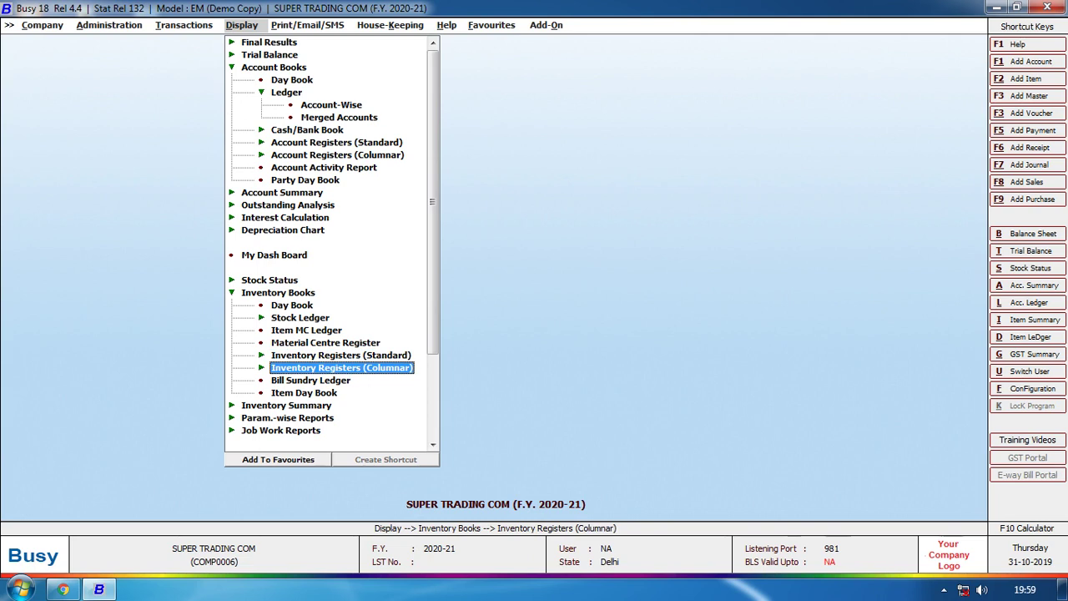
{"action": "key", "text": "Up"}
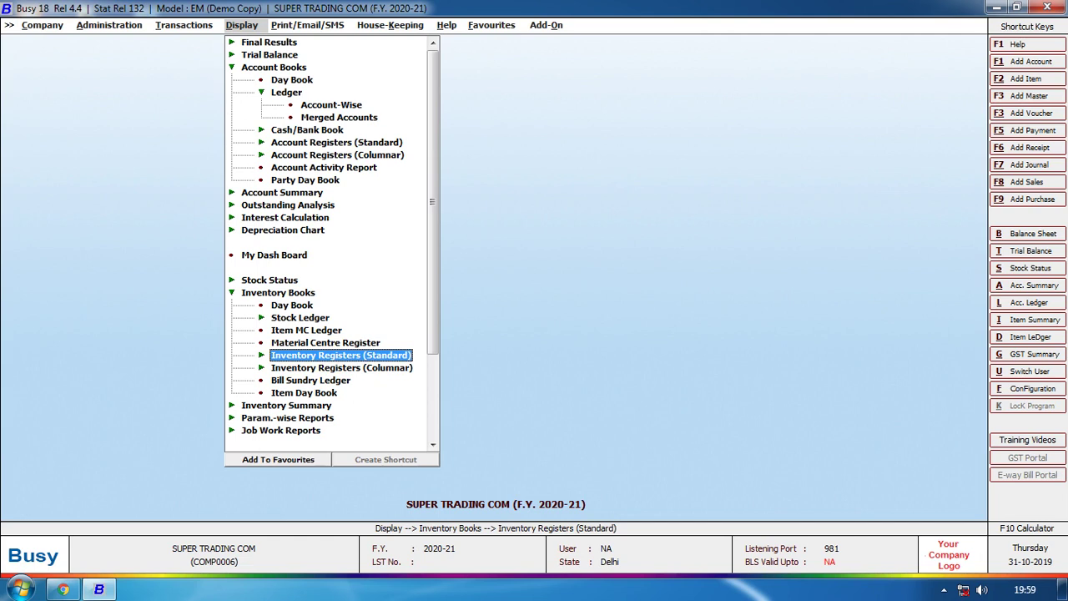
{"action": "key", "text": "Return"}
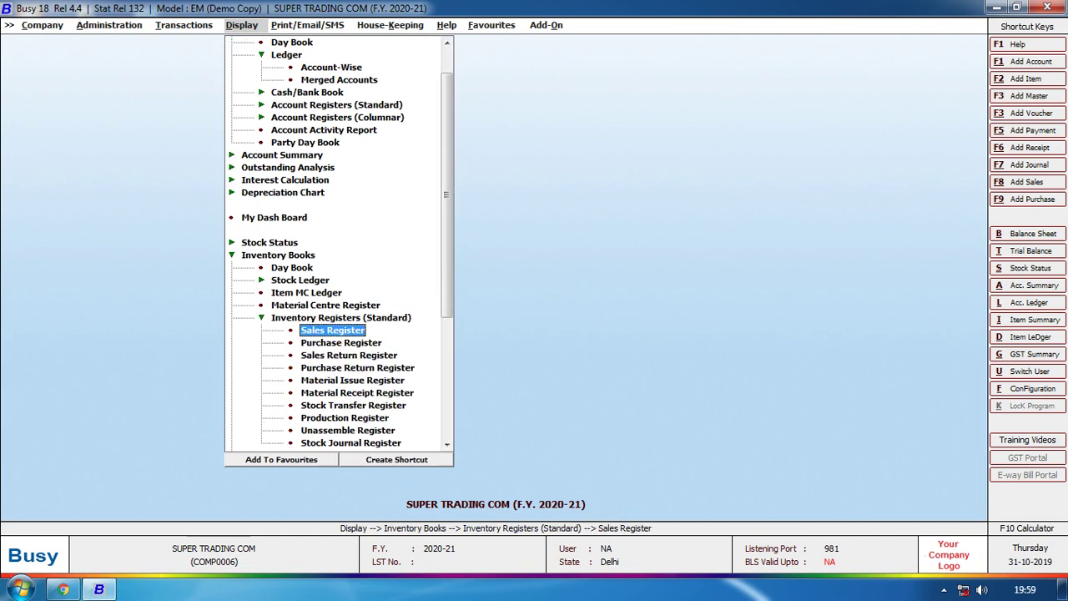
{"action": "key", "text": "Return"}
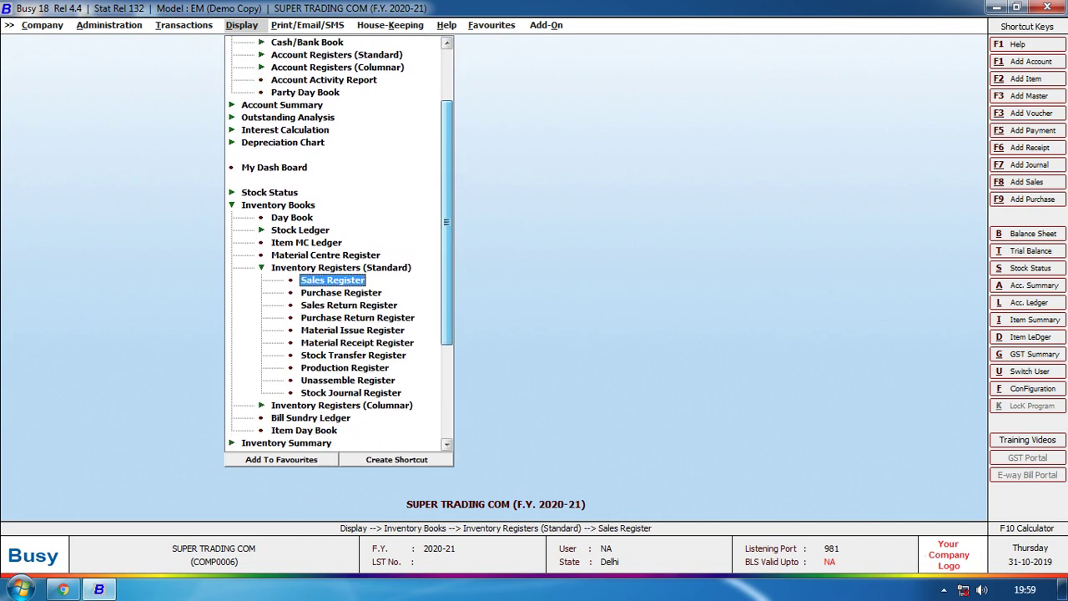
{"action": "key", "text": "Return"}
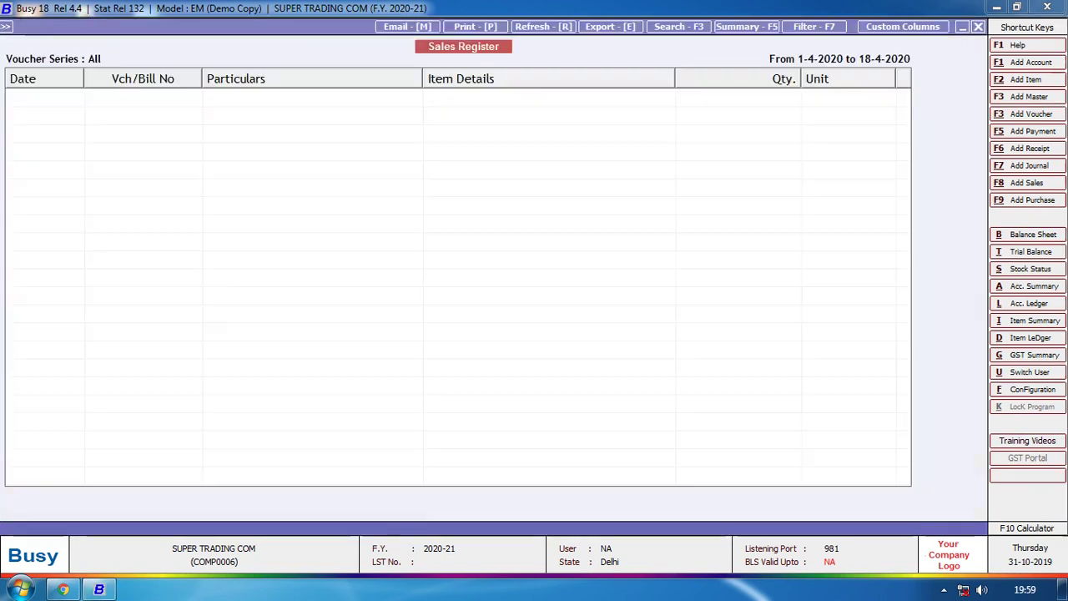
{"action": "key", "text": "Escape"}
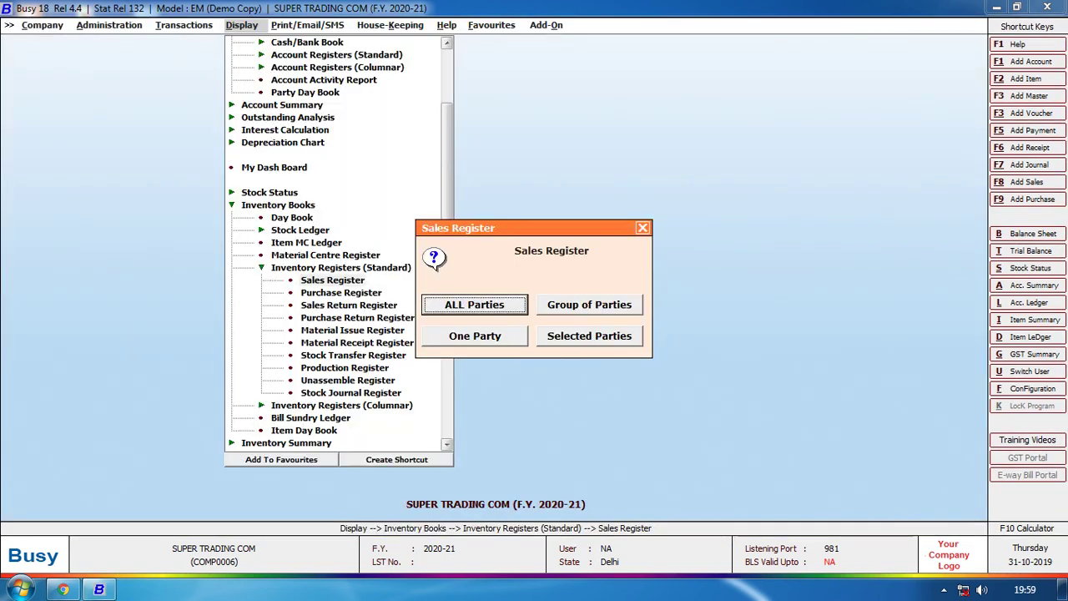
{"action": "key", "text": "Escape"}
View the standard inventory Purchase Register for 01-04-2020 to 18-04-2020 and leave the standard registers.
{"action": "key", "text": "Down"}
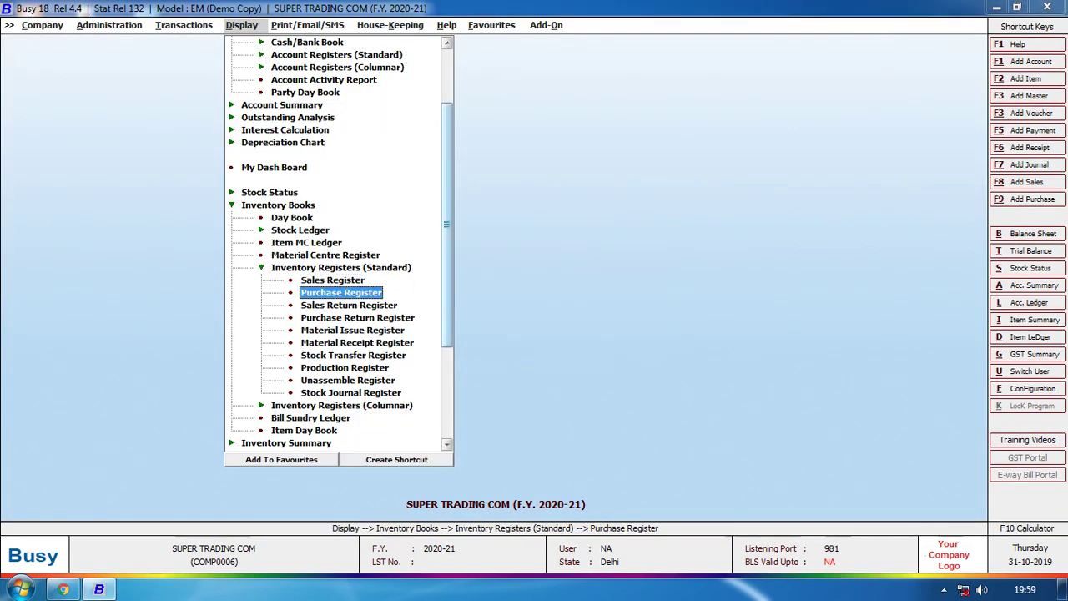
{"action": "key", "text": "Return"}
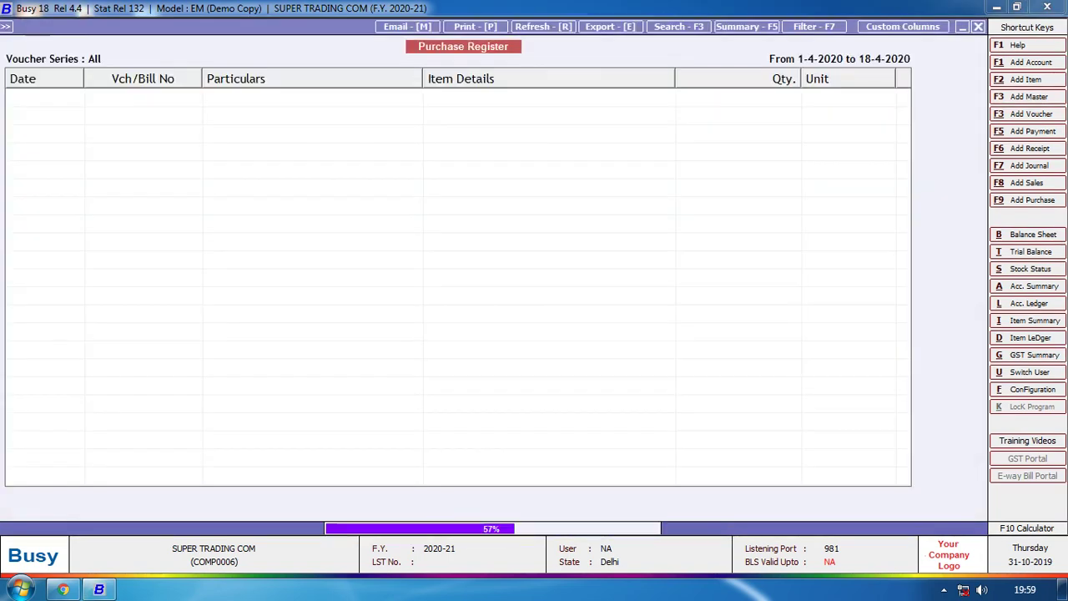
{"action": "key", "text": "Escape"}
{"action": "key", "text": "Escape"}
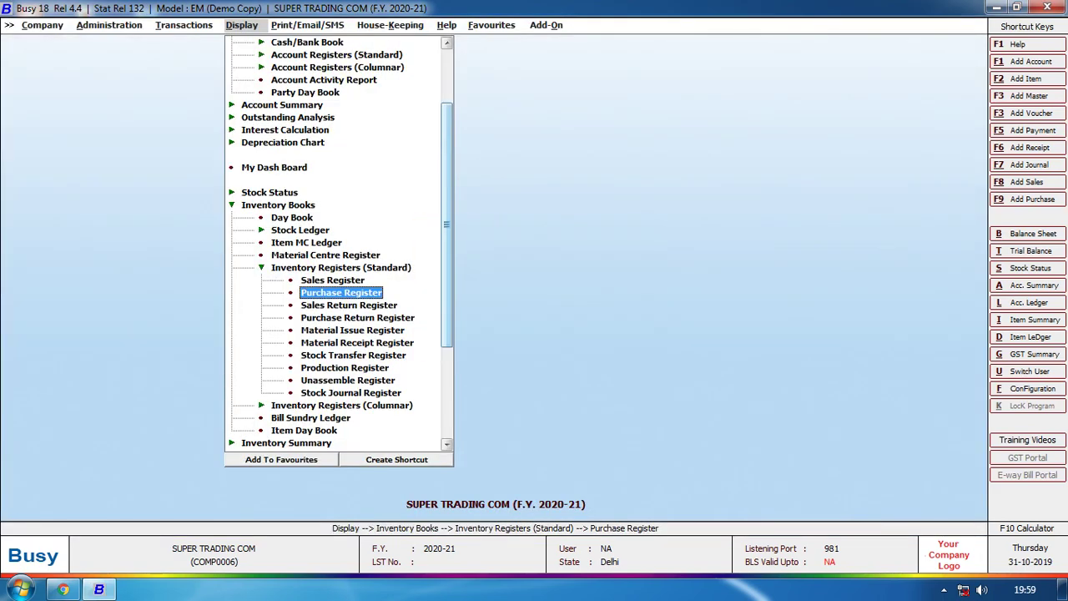
{"action": "key", "text": "Left"}
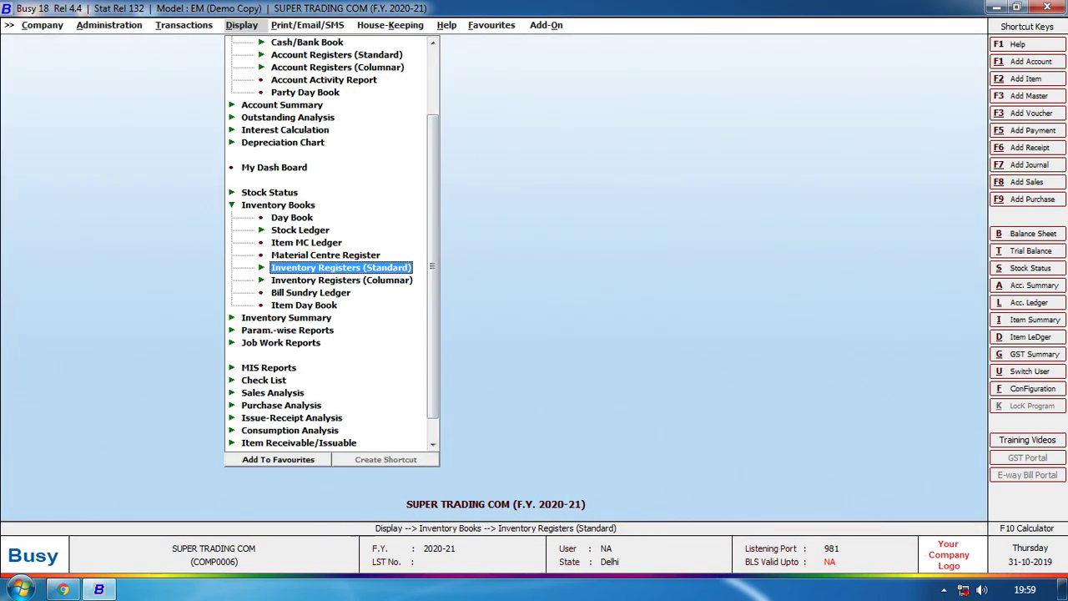
Generate the Bill Sundry Ledger for OTHER EXPENSES from 01-04-2020 to 18-04-2020, view its entry and close the report.
{"action": "key", "text": "Down"}
{"action": "key", "text": "Down"}
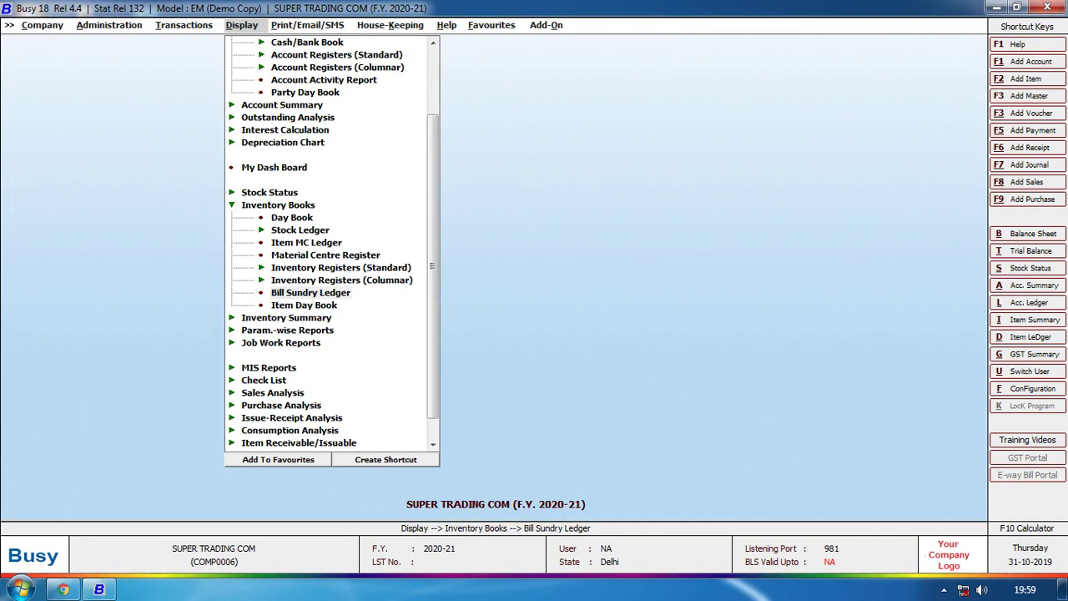
{"action": "key", "text": "Return"}
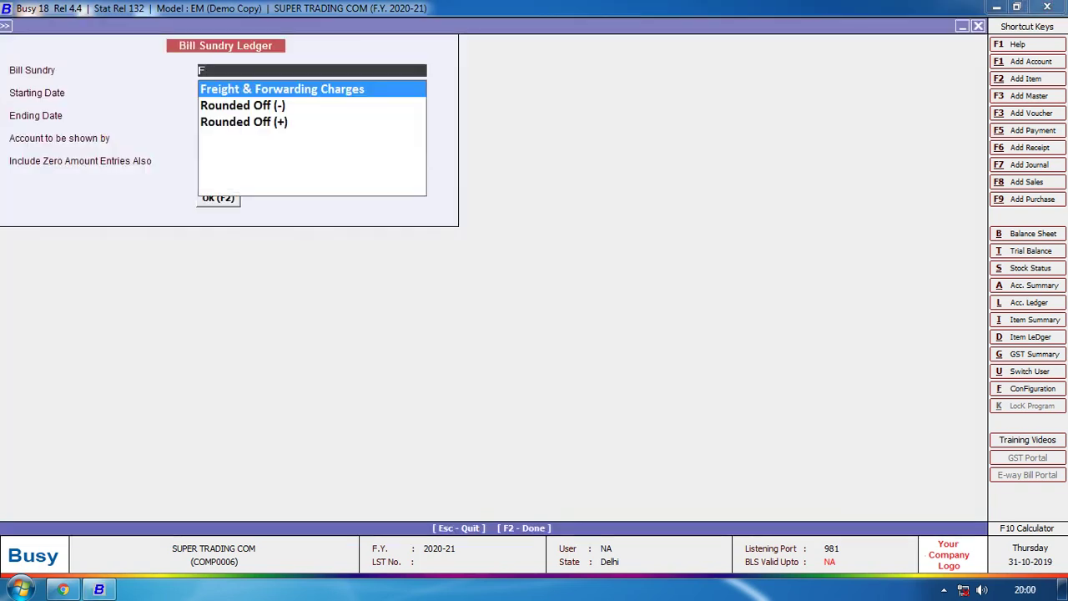
{"action": "type", "text": "OT"}
{"action": "key", "text": "Return"}
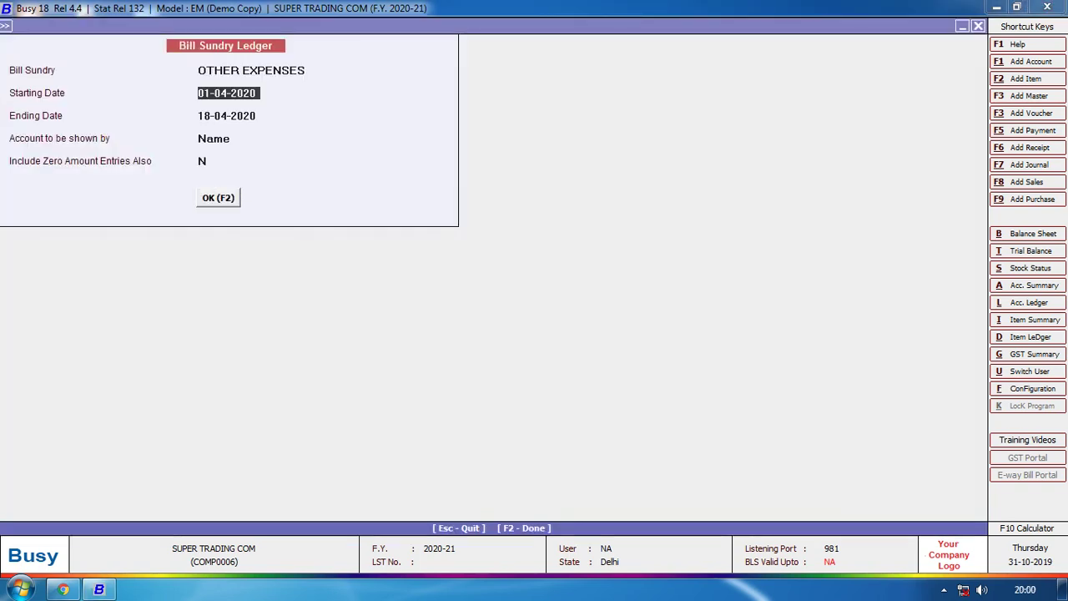
{"action": "key", "text": "F2"}
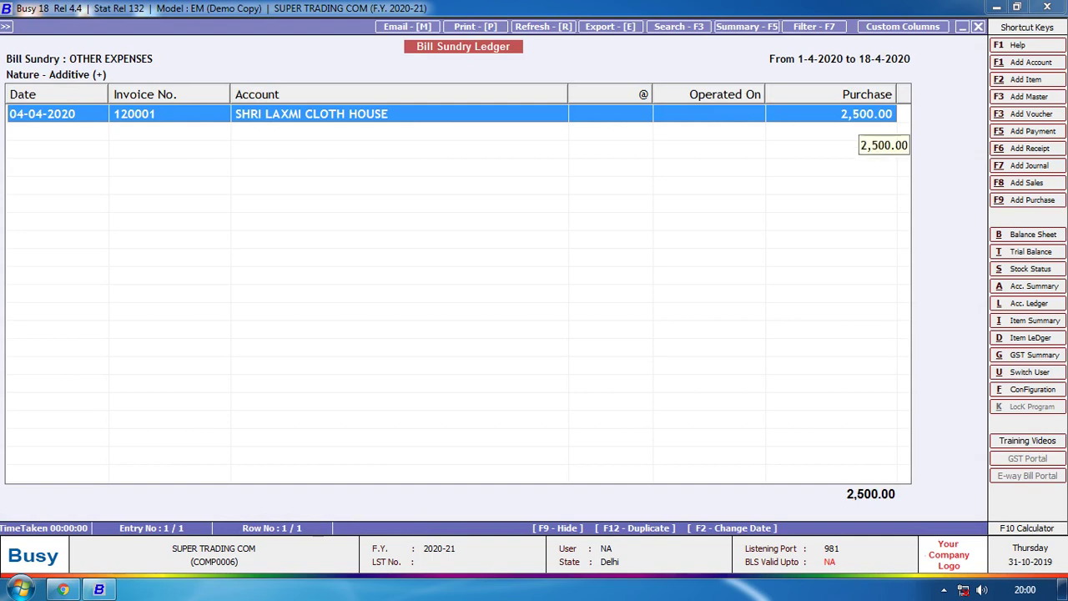
{"action": "key", "text": "Escape"}
Generate the Bill Sundry Ledger for Discount with the default dates, check the SM TRADING COMPANY purchase entry and close the report.
{"action": "type", "text": "Di"}
{"action": "key", "text": "Return"}
{"action": "key", "text": "F2"}
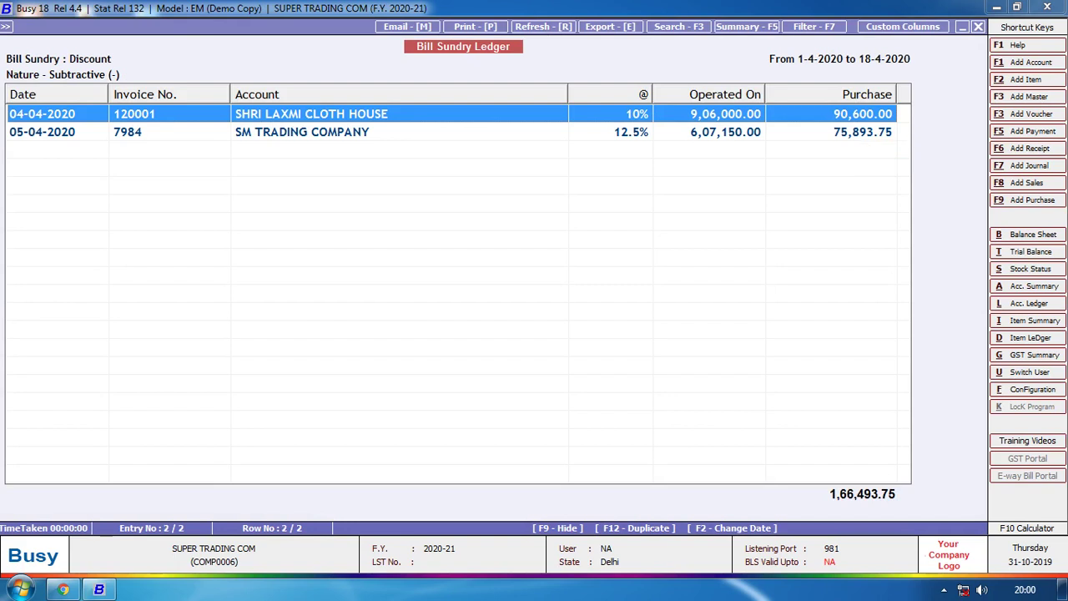
{"action": "left_click", "coordinate": [868, 132]}
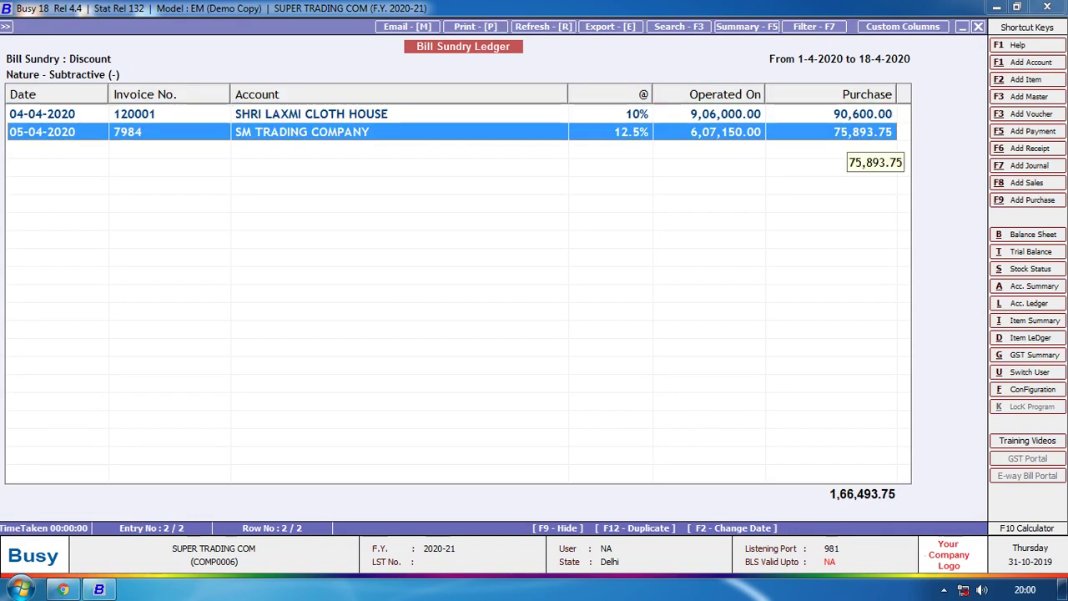
{"action": "key", "text": "Escape"}
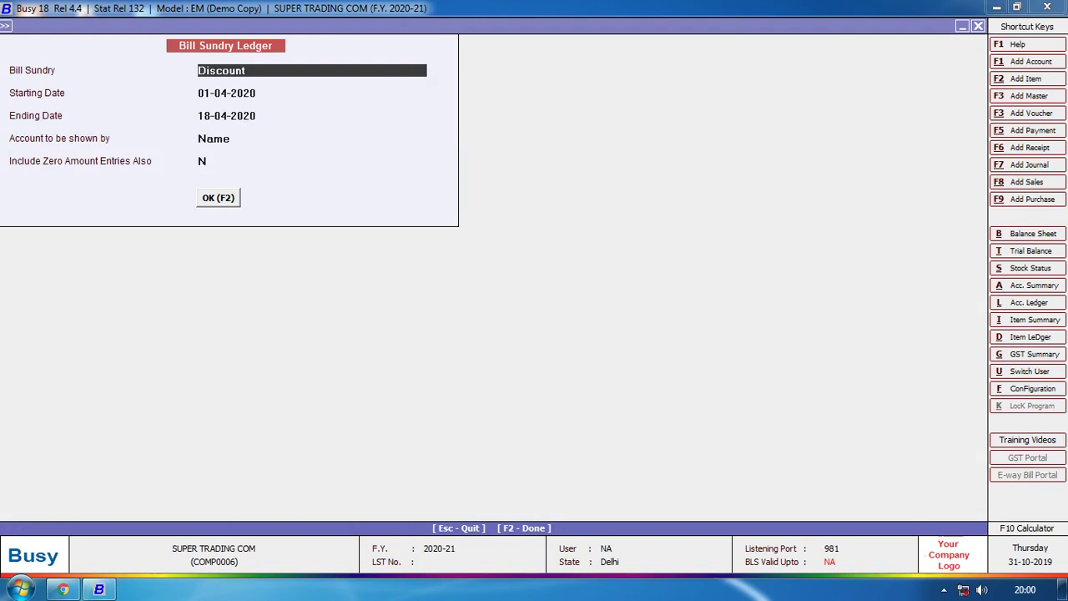
Generate the Bill Sundry Ledger for Rounded Off (+) from 01-04-2020 to 18-04-2020 and close the report.
{"action": "type", "text": "r"}
{"action": "key", "text": "Down"}
{"action": "key", "text": "Return"}
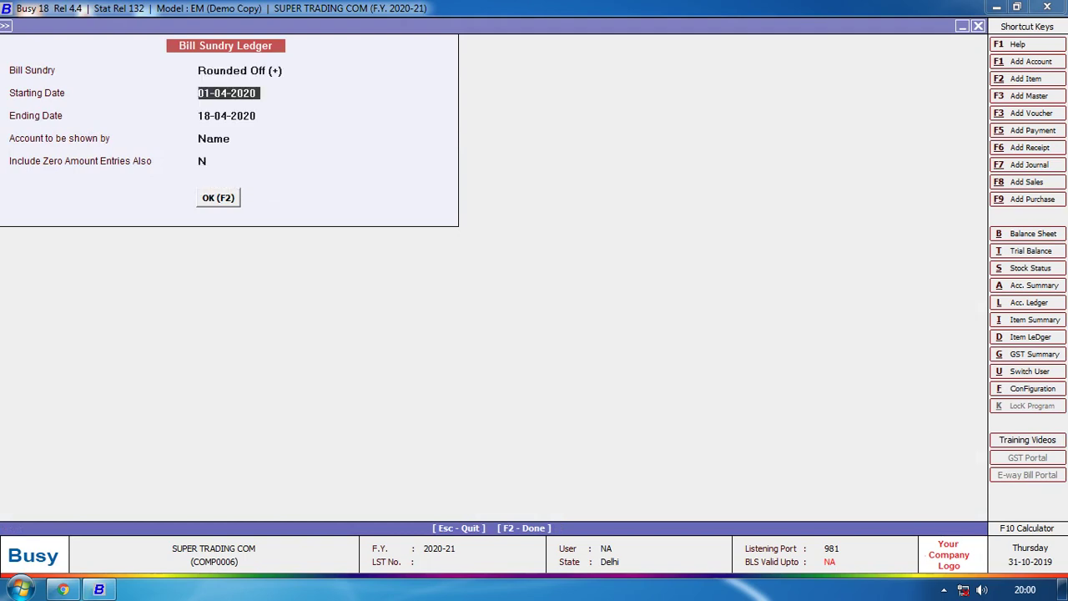
{"action": "key", "text": "F2"}
{"action": "key", "text": "Escape"}
{"action": "key", "text": "Escape"}
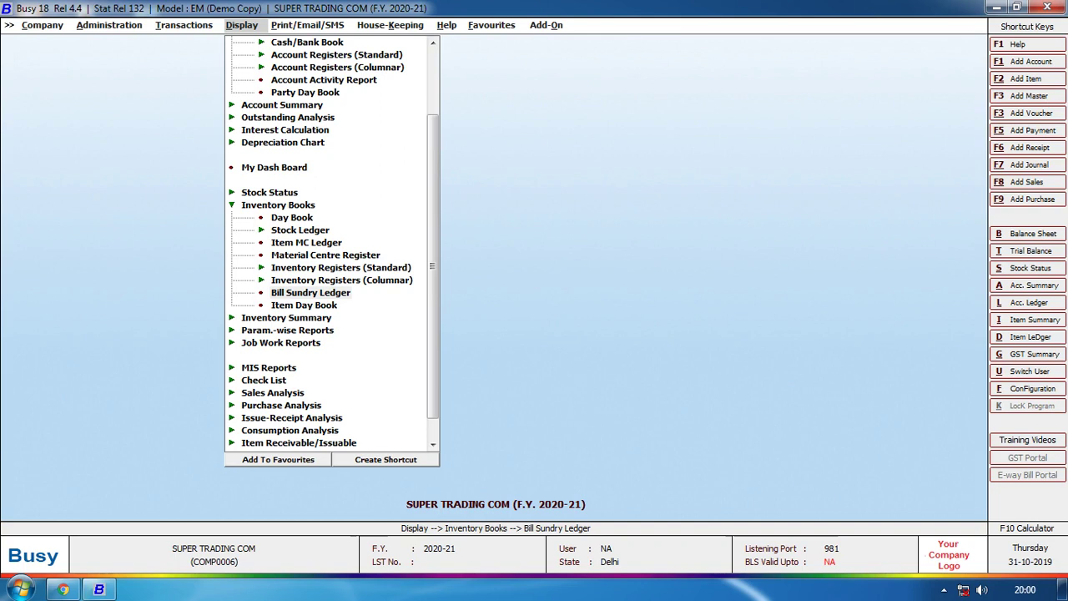
View the Item Day Book for BUTTON across all material centres from 01-04-2020 to 18-04-2020, close it and leave Inventory Books.
{"action": "left_click", "coordinate": [304, 305]}
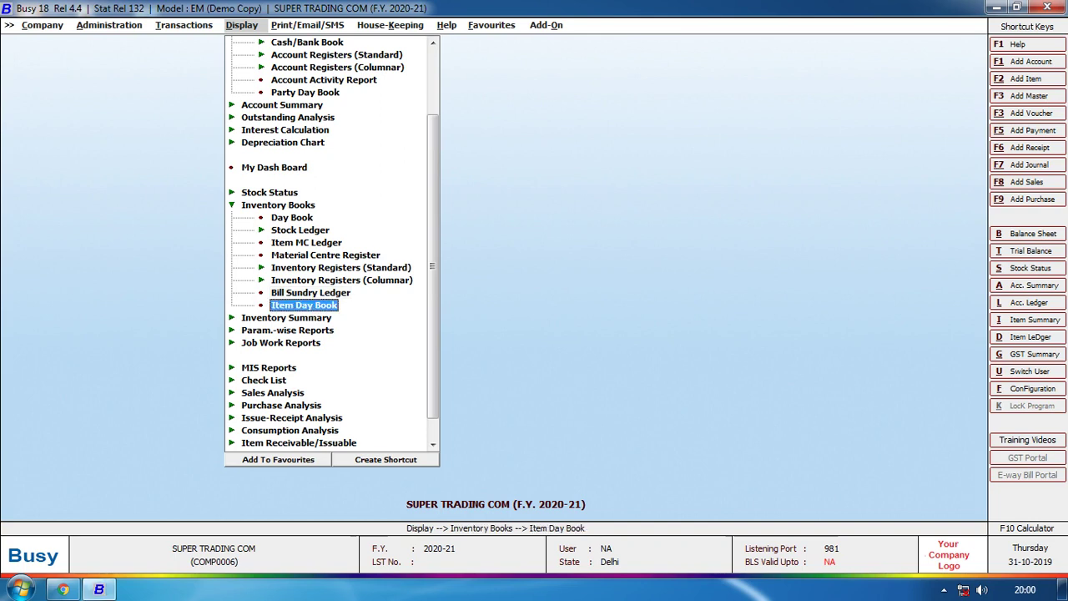
{"action": "key", "text": "Return"}
{"action": "key", "text": "Right"}
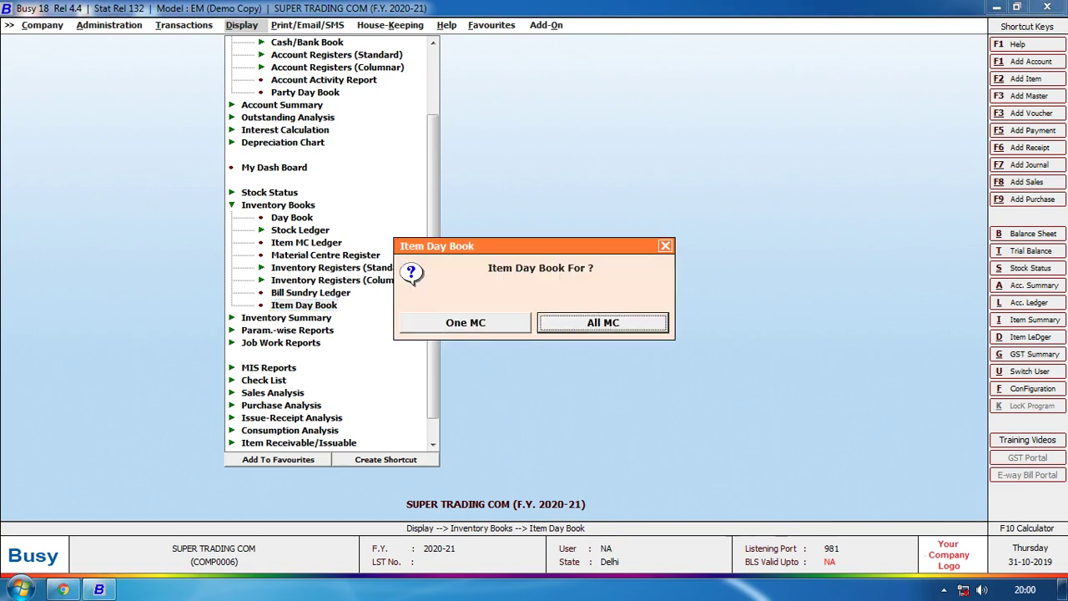
{"action": "key", "text": "Return"}
{"action": "key", "text": "Down"}
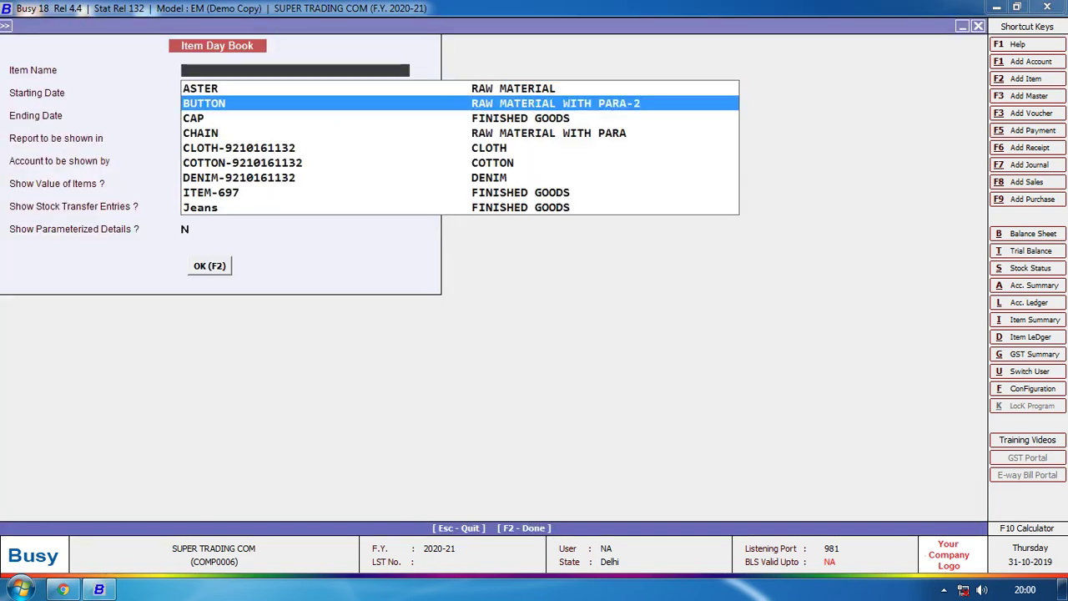
{"action": "key", "text": "Return"}
{"action": "key", "text": "F2"}
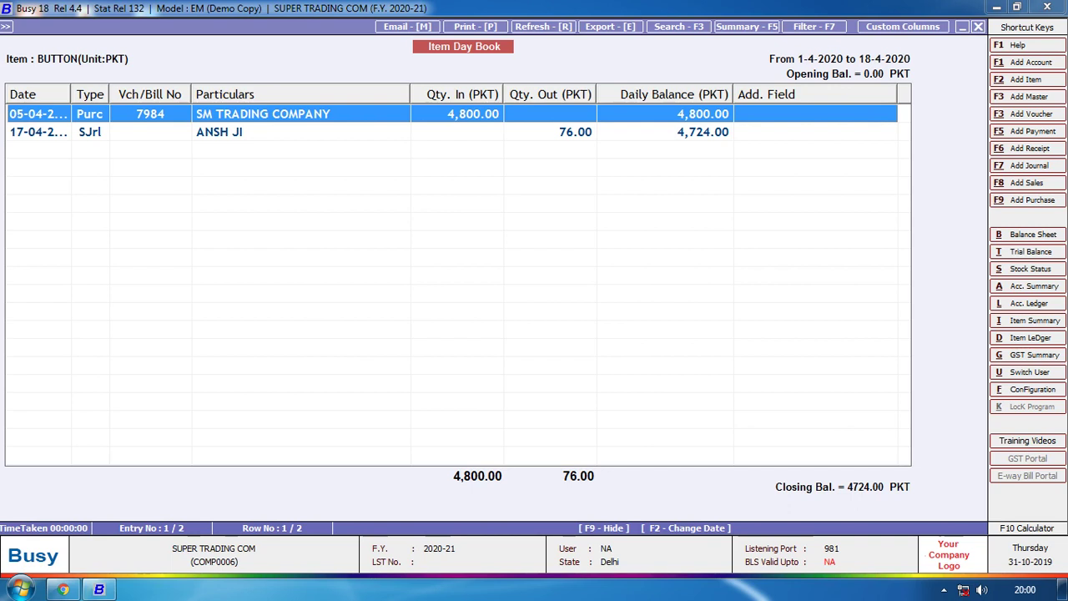
{"action": "key", "text": "Escape"}
{"action": "key", "text": "Escape"}
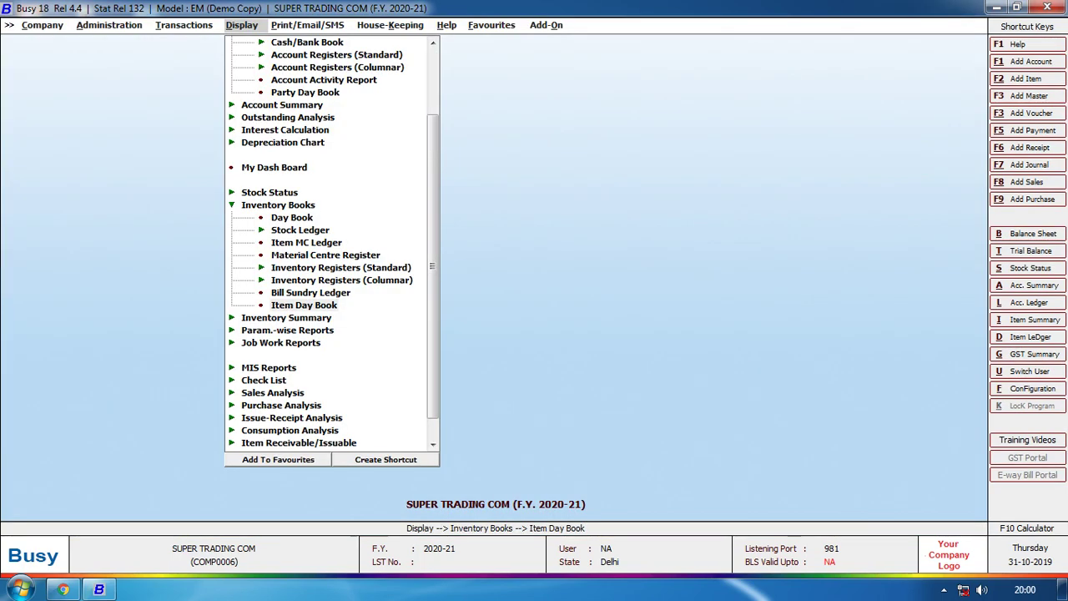
{"action": "key", "text": "Escape"}
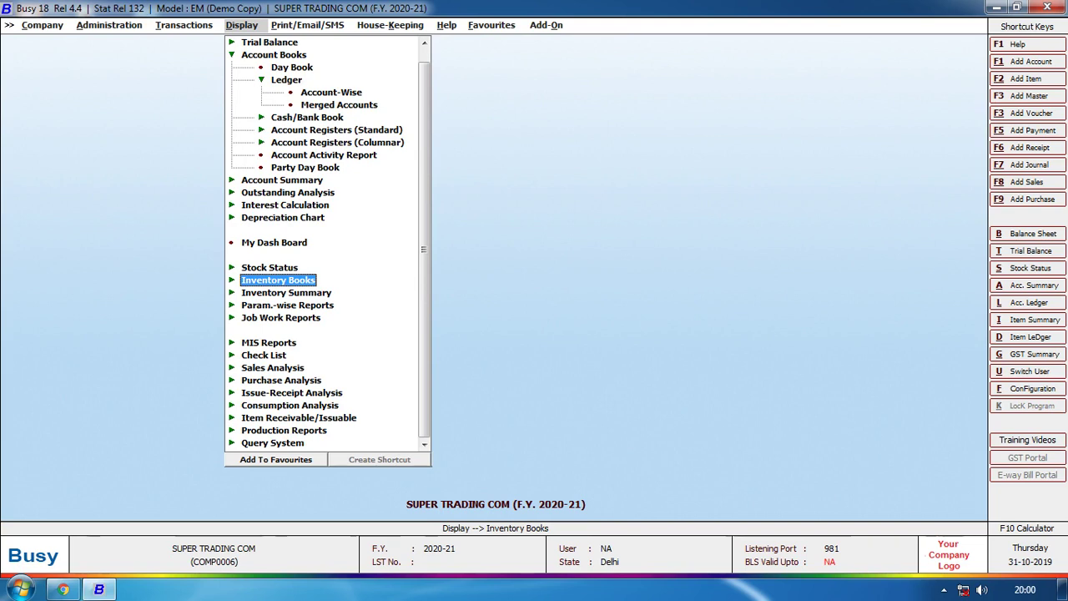
View the Inventory Summary Daily Balances for ASTER from 01-04-2020 to 18-04-2020 and close the report.
{"action": "key", "text": "Down"}
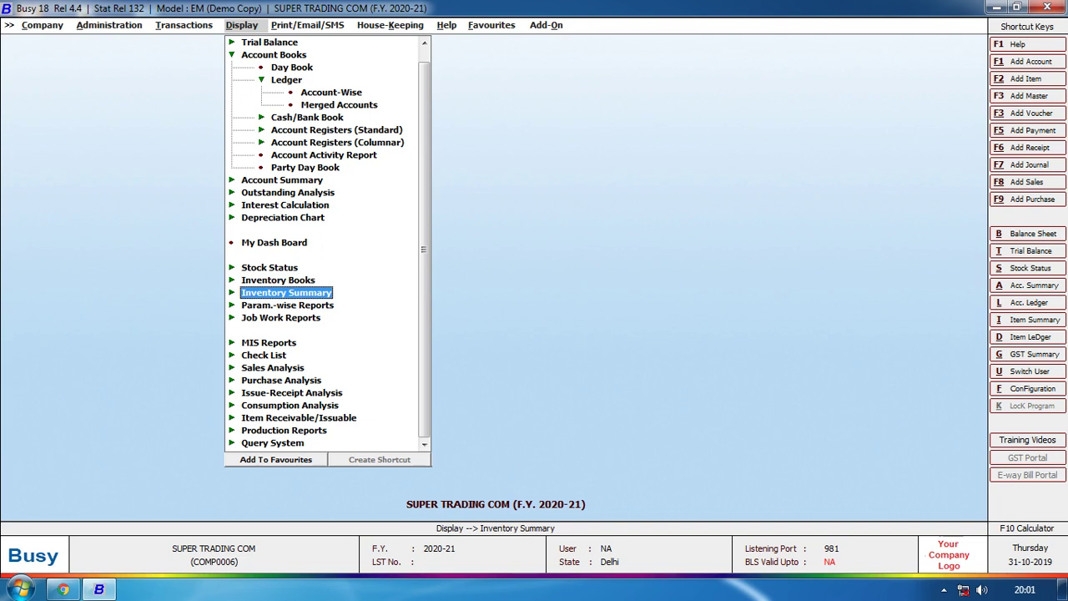
{"action": "key", "text": "Return"}
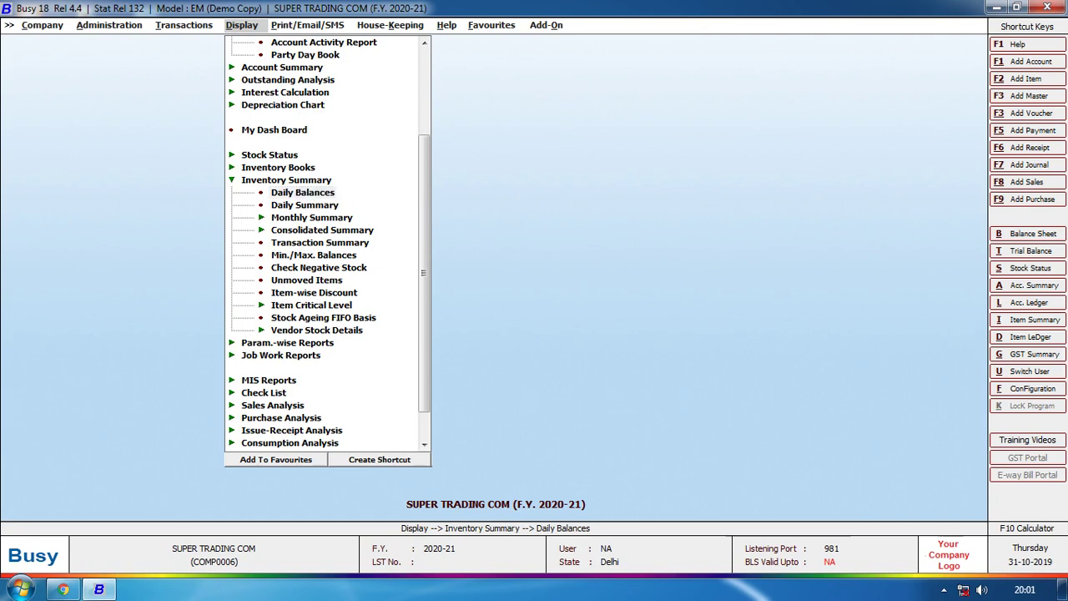
{"action": "key", "text": "Return"}
{"action": "type", "text": "AS"}
{"action": "key", "text": "Return"}
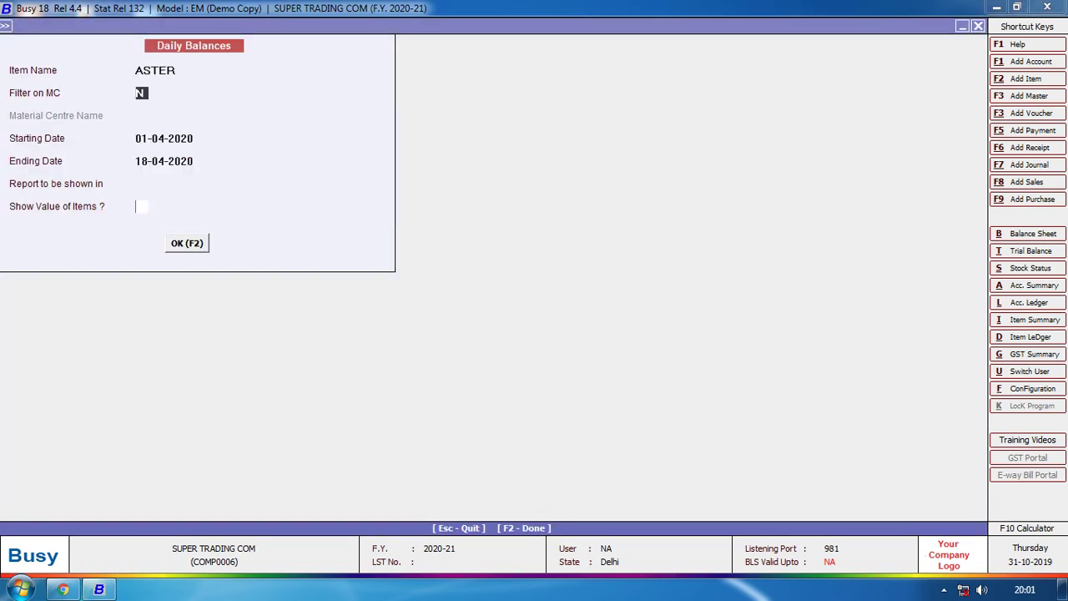
{"action": "key", "text": "F2"}
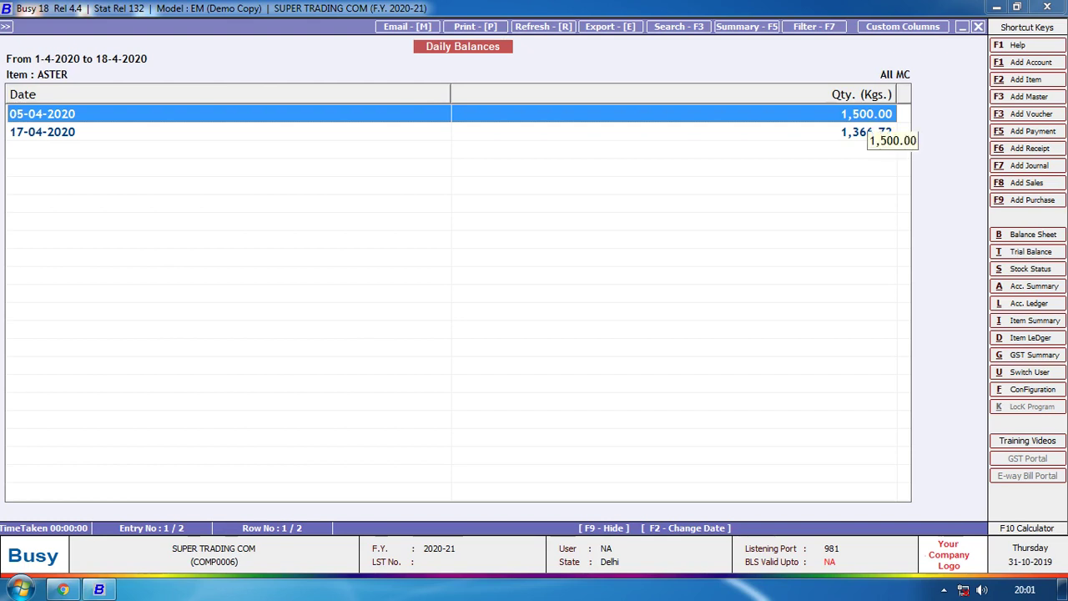
{"action": "key", "text": "Down"}
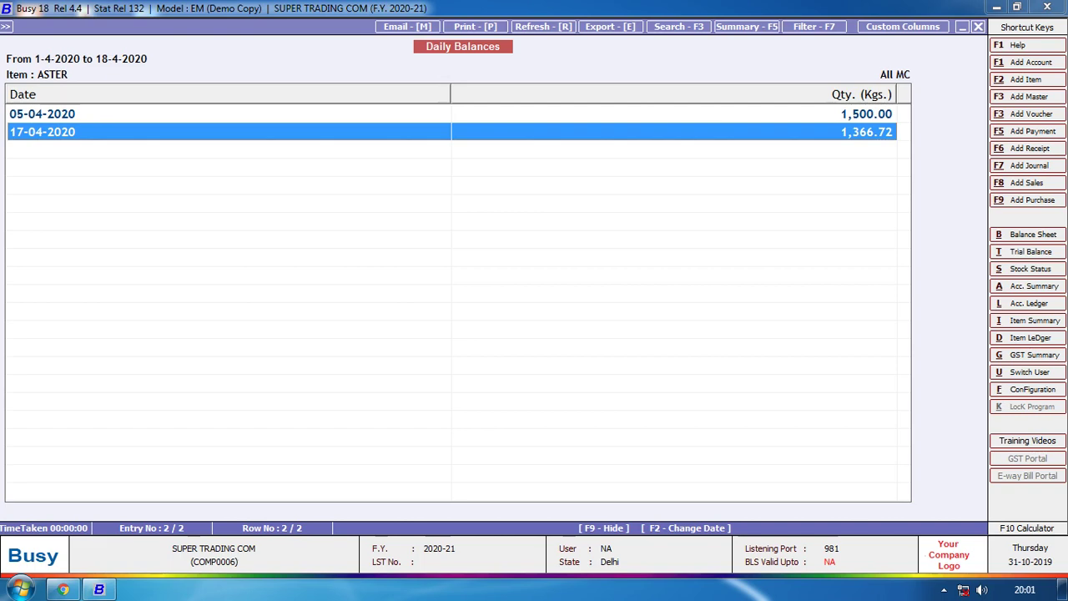
{"action": "key", "text": "Escape"}
Leave the current company and set the data directory to E:\12.10.19\New folder (2)\kr ent busy data.
{"action": "key", "text": "Left"}
{"action": "key", "text": "Left"}
{"action": "key", "text": "Left"}
{"action": "key", "text": "Left"}
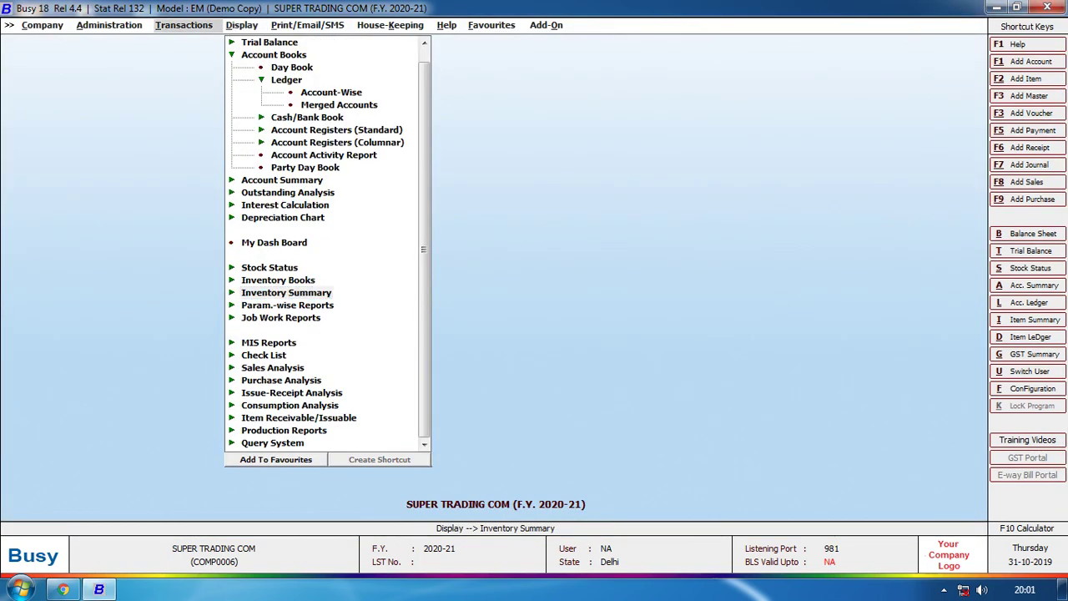
{"action": "key", "text": "Down"}
{"action": "key", "text": "Down"}
{"action": "key", "text": "Down"}
{"action": "key", "text": "Down"}
{"action": "key", "text": "Down"}
{"action": "key", "text": "Down"}
{"action": "key", "text": "Down"}
{"action": "key", "text": "Down"}
{"action": "key", "text": "Return"}
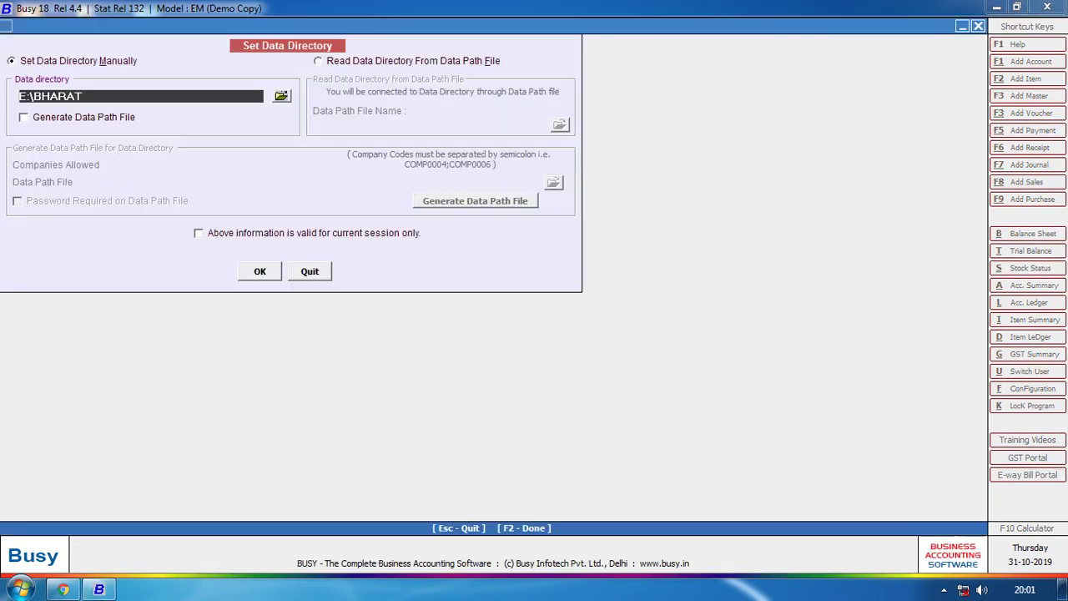
{"action": "key", "text": "Tab"}
{"action": "key", "text": "Return"}
{"action": "key", "text": "Right"}
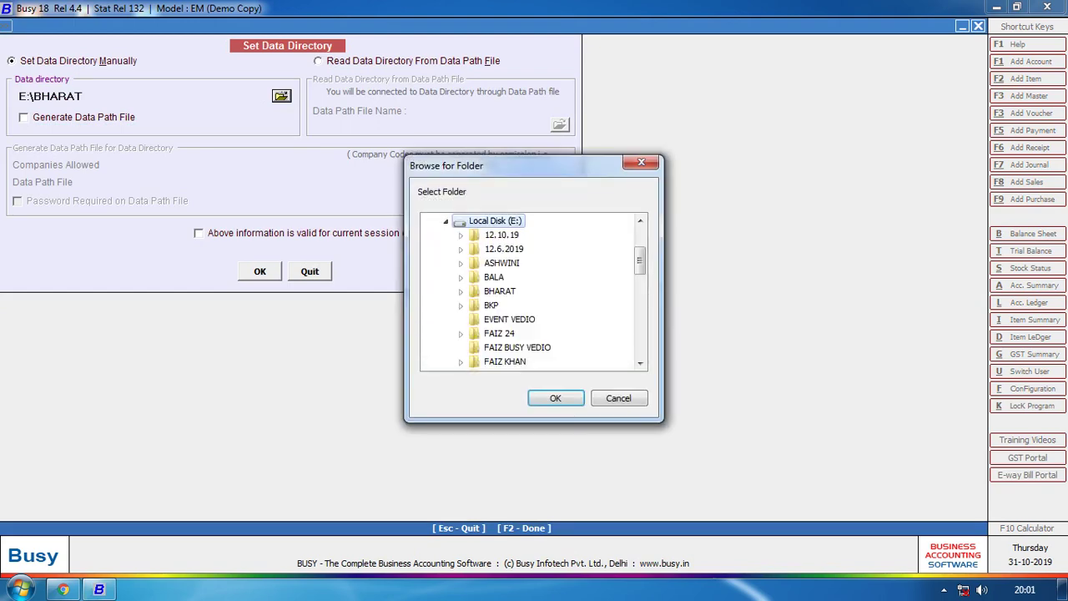
{"action": "key", "text": "Down"}
{"action": "key", "text": "Right"}
{"action": "key", "text": "Down"}
{"action": "key", "text": "Down"}
{"action": "key", "text": "Right"}
{"action": "key", "text": "Down"}
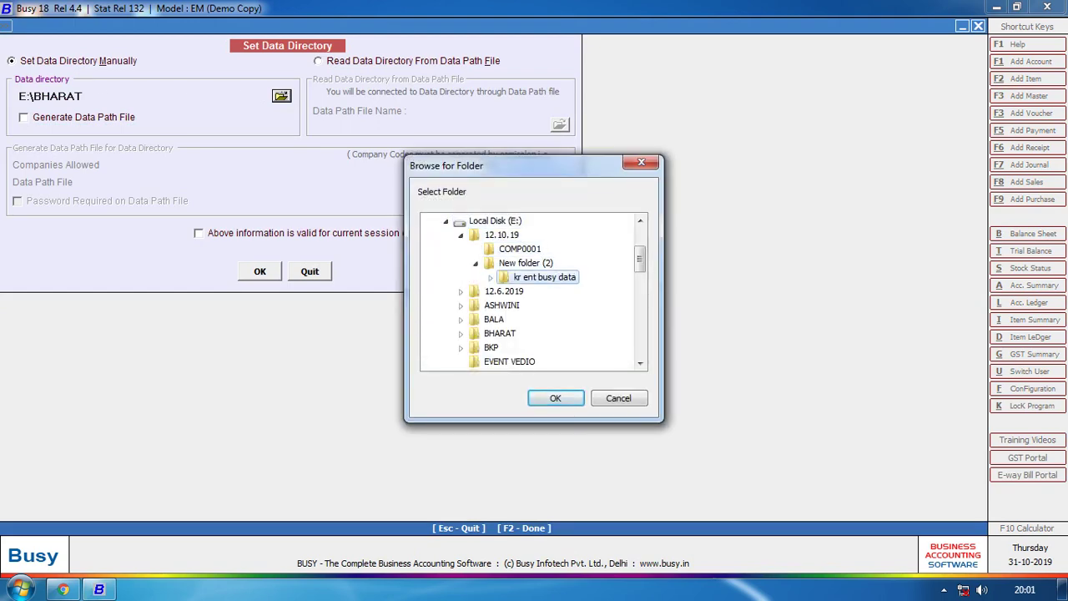
{"action": "key", "text": "Return"}
{"action": "key", "text": "F2"}
Open the company S.S.SOFTWARE AND SERVICES from the company list.
{"action": "key", "text": "Home"}
{"action": "key", "text": "Return"}
{"action": "key", "text": "Down"}
{"action": "key", "text": "Down"}
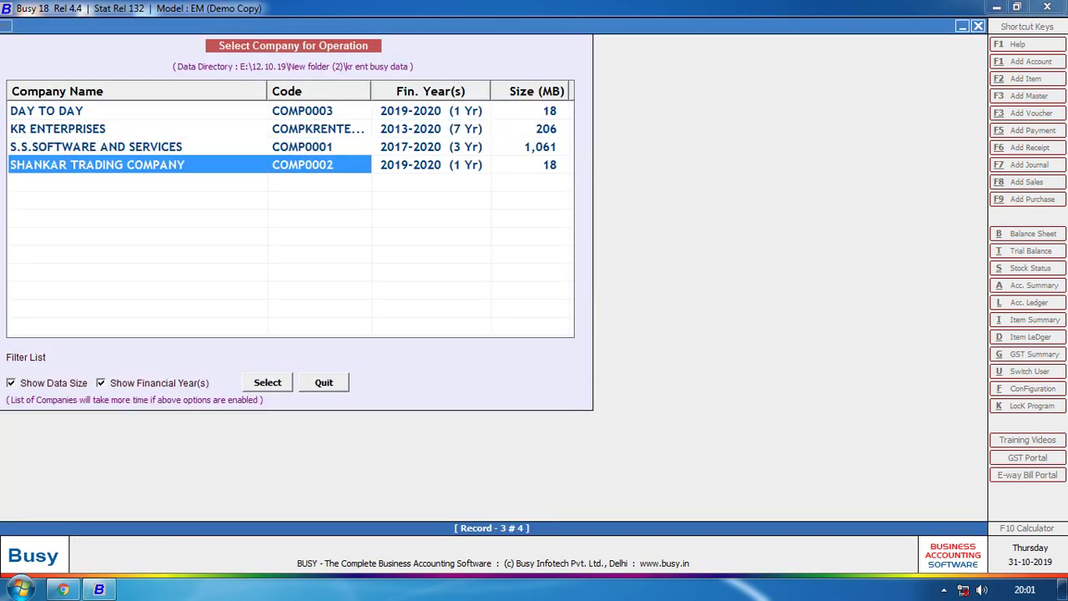
{"action": "key", "text": "Up"}
{"action": "key", "text": "Return"}
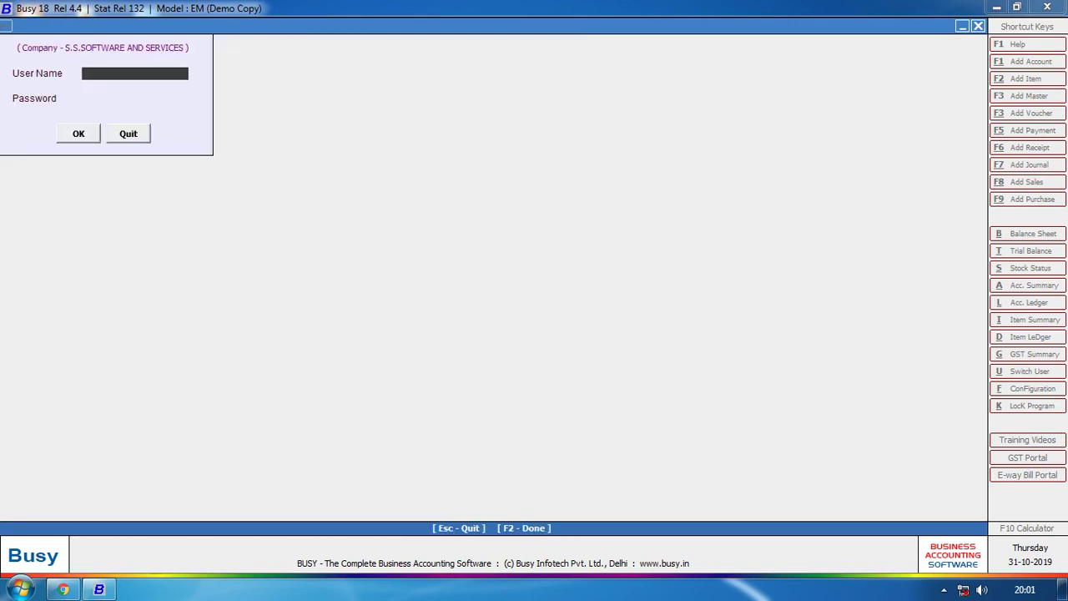
Log in to the company with user name BUSY and enter the account password.
{"action": "type", "text": "BUSY"}
{"action": "key", "text": "Return"}
{"action": "type", "text": "***"}
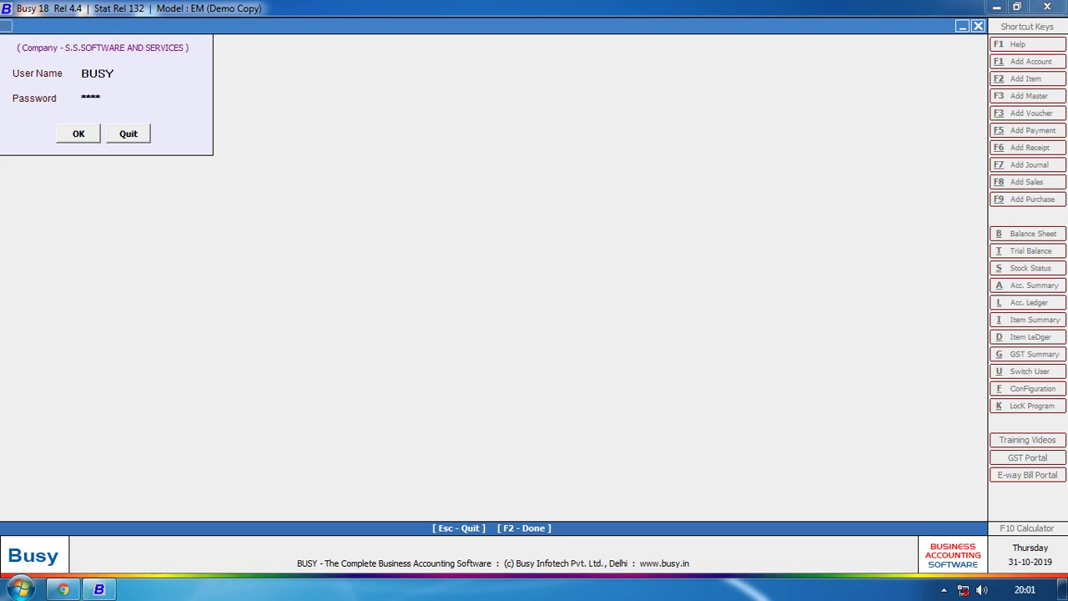
{"action": "type", "text": "*"}
{"action": "key", "text": "Return"}
{"action": "key", "text": "Return"}
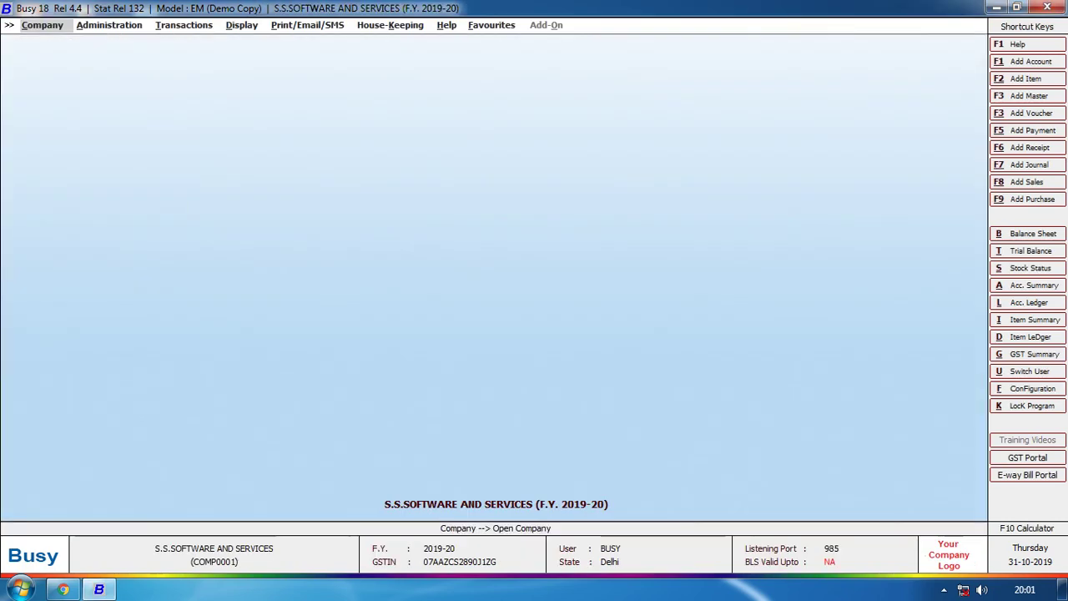
Generate the Inventory Summary Daily Summary for 5 NO TONI 580 ZIP 12% from 01-04-2019 to 15-10-2019, without item values or unmoved dates.
{"action": "key", "text": "Right"}
{"action": "key", "text": "Right"}
{"action": "key", "text": "Right"}
{"action": "key", "text": "Down"}
{"action": "key", "text": "Down"}
{"action": "key", "text": "Down"}
{"action": "key", "text": "Down"}
{"action": "key", "text": "Down"}
{"action": "key", "text": "Down"}
{"action": "key", "text": "Down"}
{"action": "key", "text": "Down"}
{"action": "key", "text": "Down"}
{"action": "key", "text": "Down"}
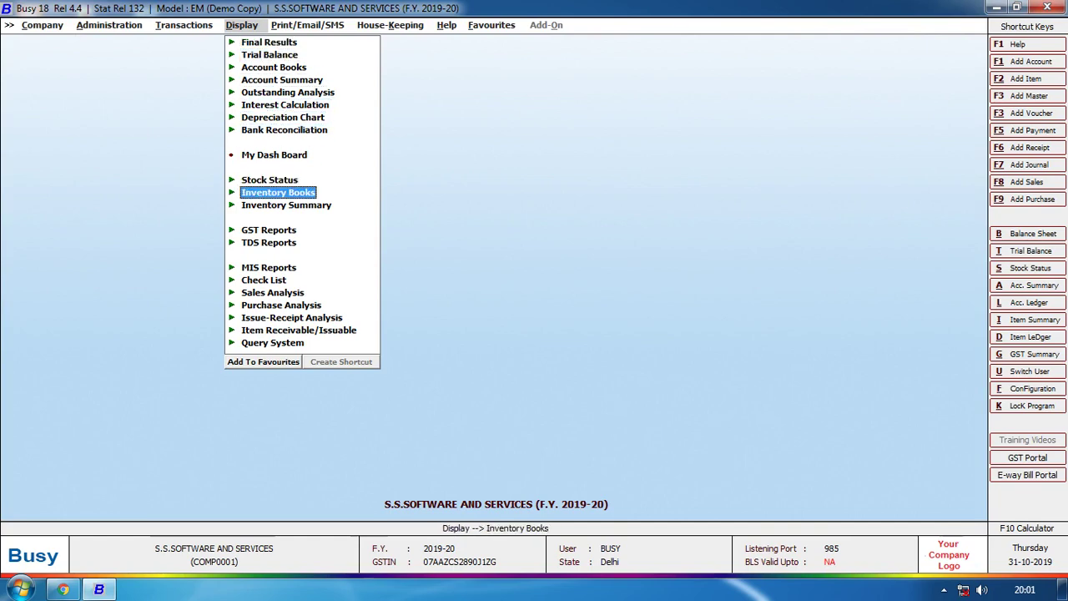
{"action": "key", "text": "Down"}
{"action": "key", "text": "Return"}
{"action": "key", "text": "Down"}
{"action": "key", "text": "Return"}
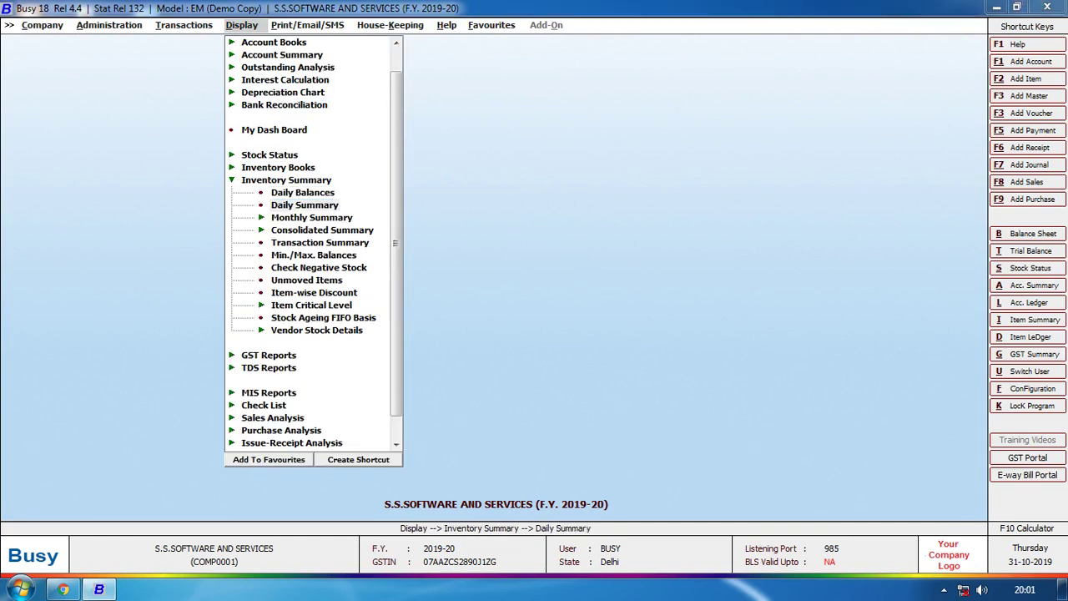
{"action": "key", "text": "BackSpace"}
{"action": "key", "text": "BackSpace"}
{"action": "type", "text": "5"}
{"action": "key", "text": "Return"}
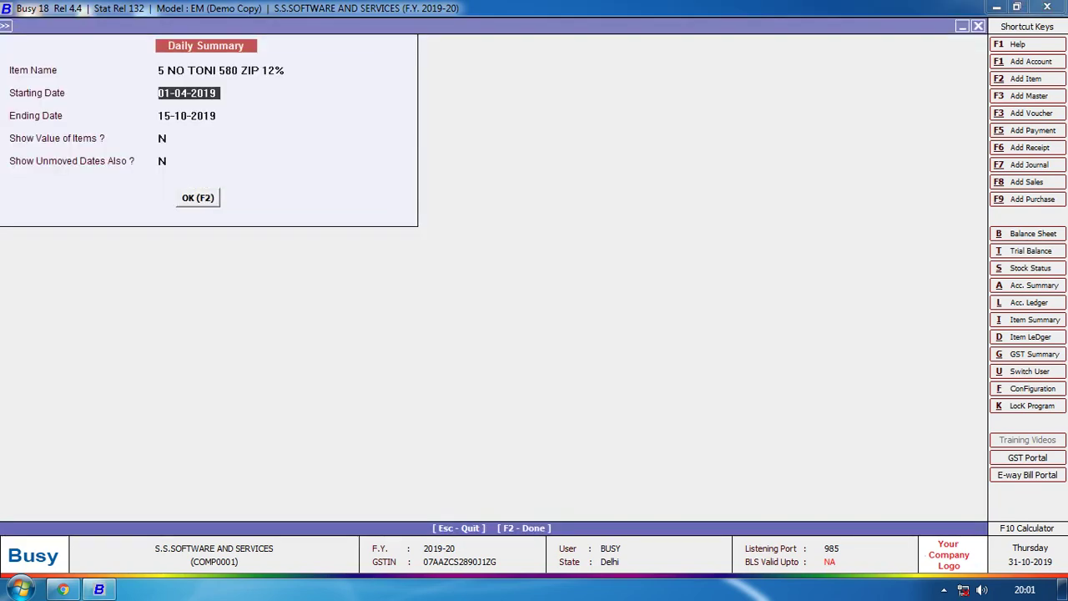
{"action": "key", "text": "Return"}
{"action": "key", "text": "Return"}
{"action": "key", "text": "Return"}
{"action": "key", "text": "Return"}
{"action": "key", "text": "Return"}
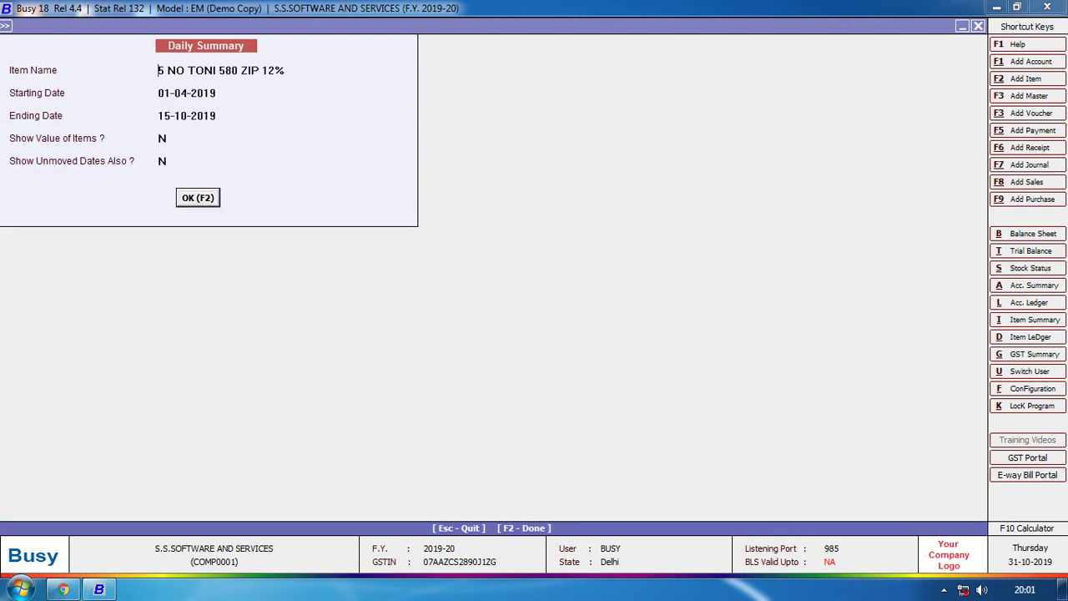
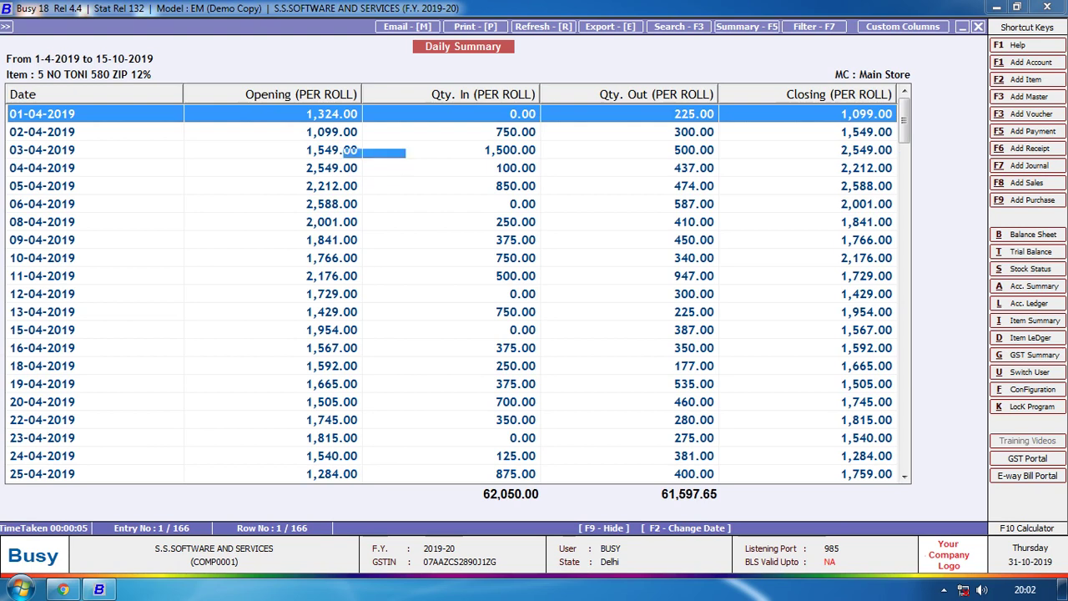
Examine the Daily Summary's opening, in, out and closing quantities for 02-04-2019 to 04-04-2019, and close the report.
{"action": "left_click", "coordinate": [333, 131]}
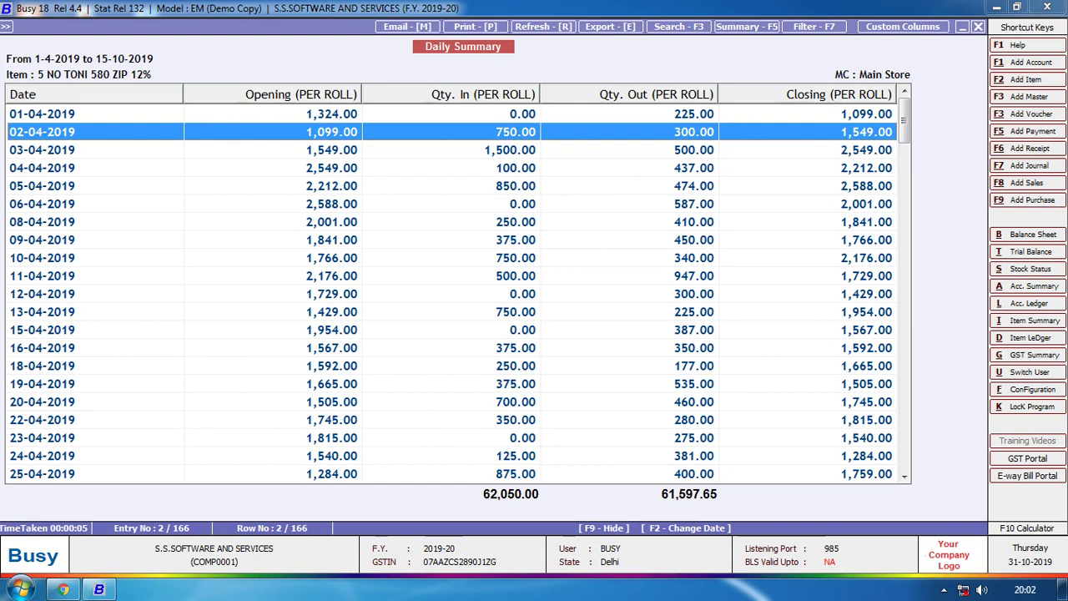
{"action": "left_click", "coordinate": [451, 149]}
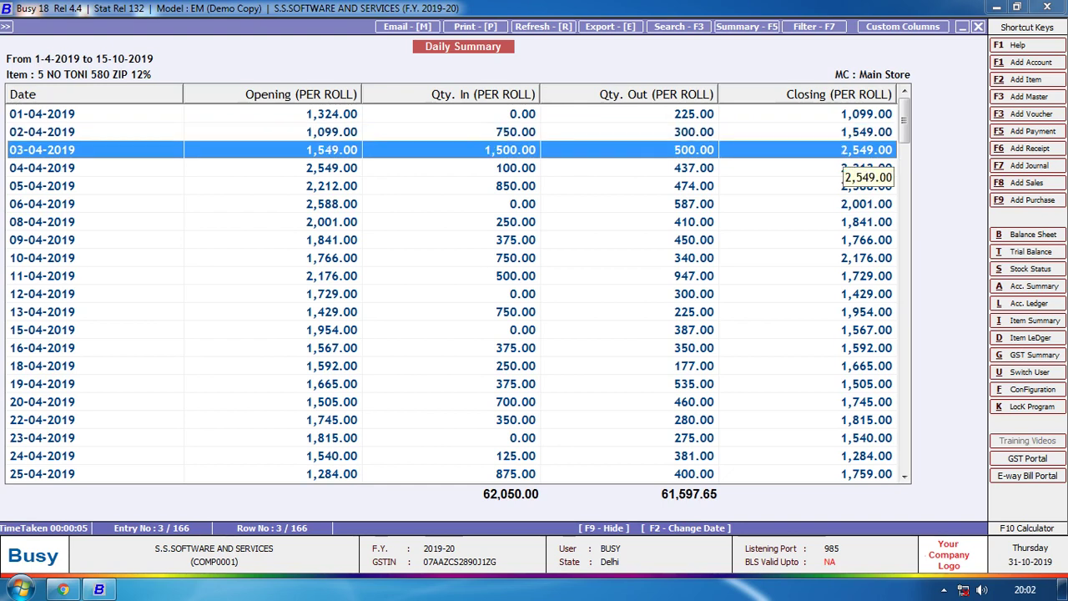
{"action": "left_click", "coordinate": [860, 167]}
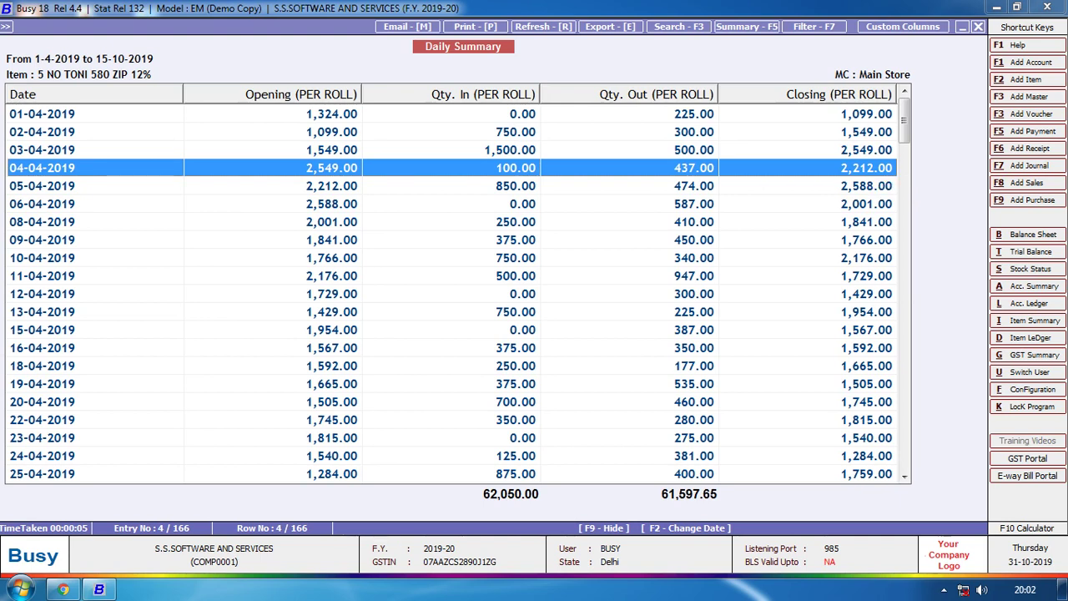
{"action": "key", "text": "Escape"}
{"action": "key", "text": "Escape"}
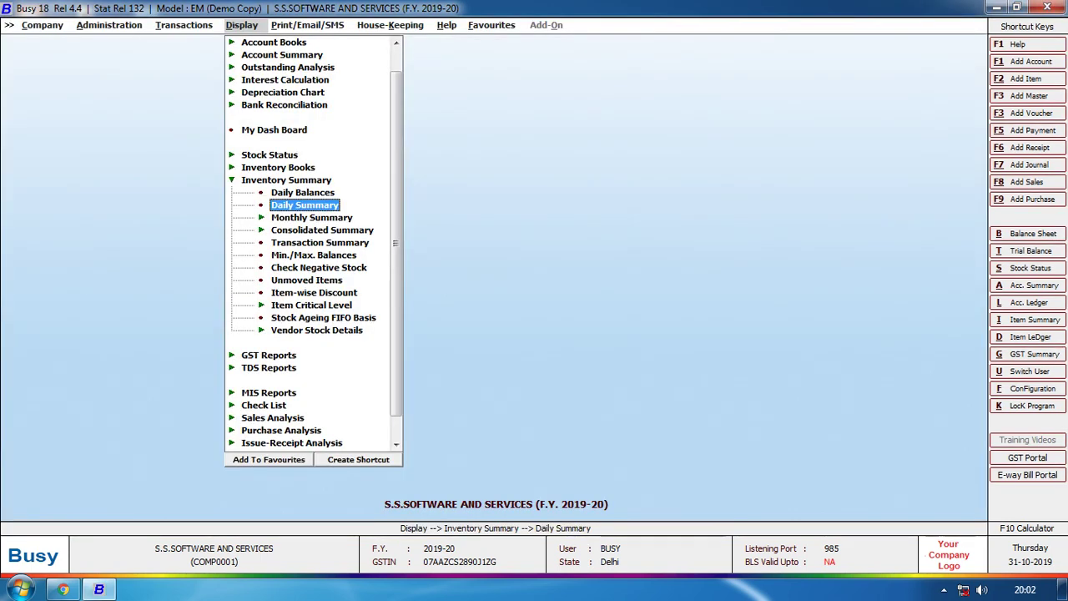
Generate the Daily Balances report for 5 NO TONI 580 ZIP 12% with the default settings and examine the first dates' quantities.
{"action": "key", "text": "Up"}
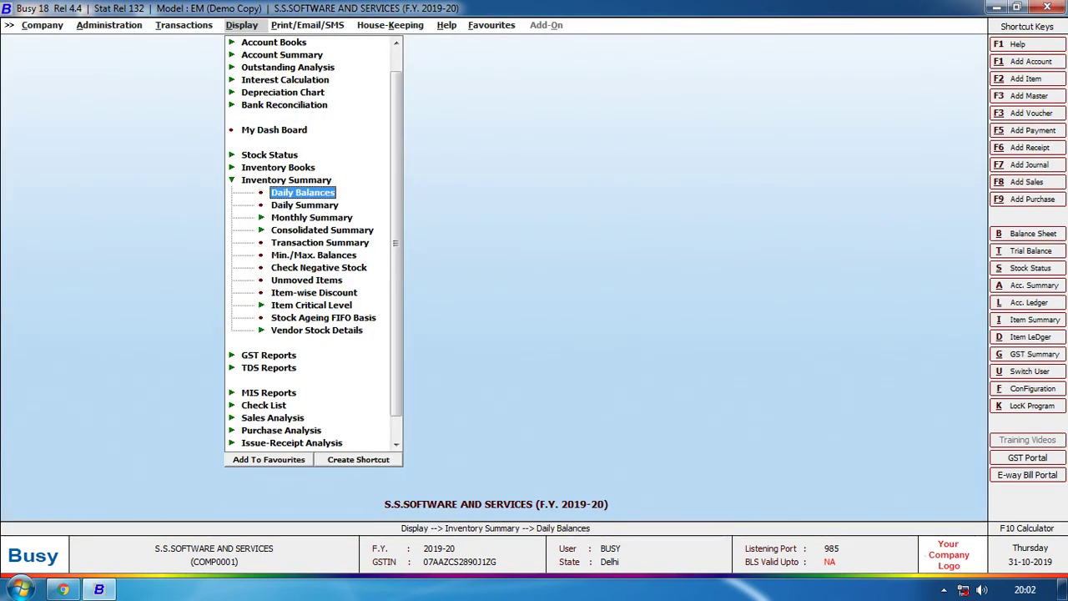
{"action": "key", "text": "Down"}
{"action": "key", "text": "Up"}
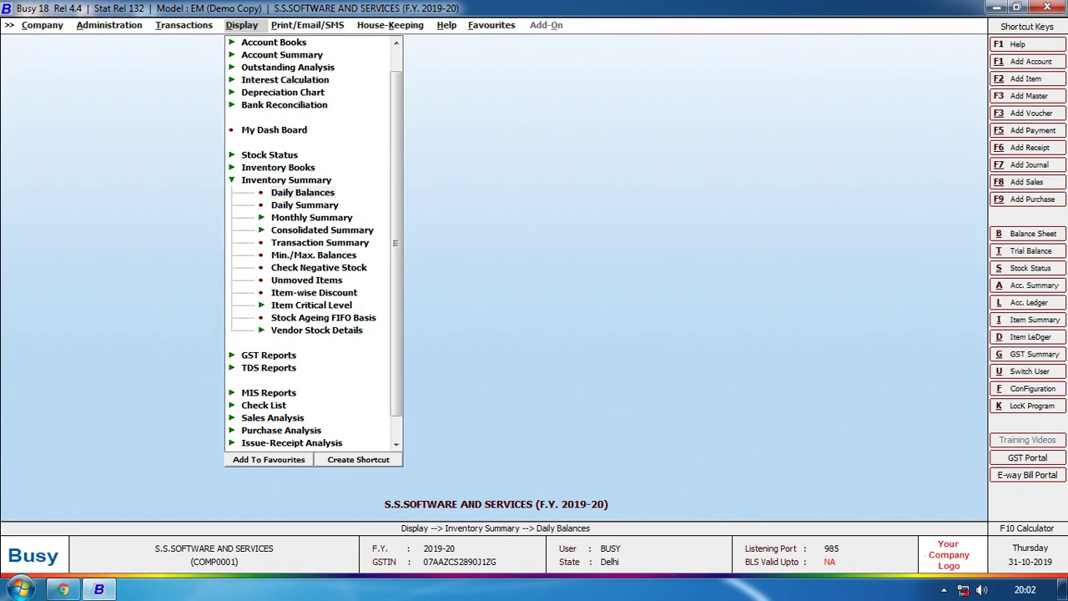
{"action": "key", "text": "Return"}
{"action": "key", "text": "F2"}
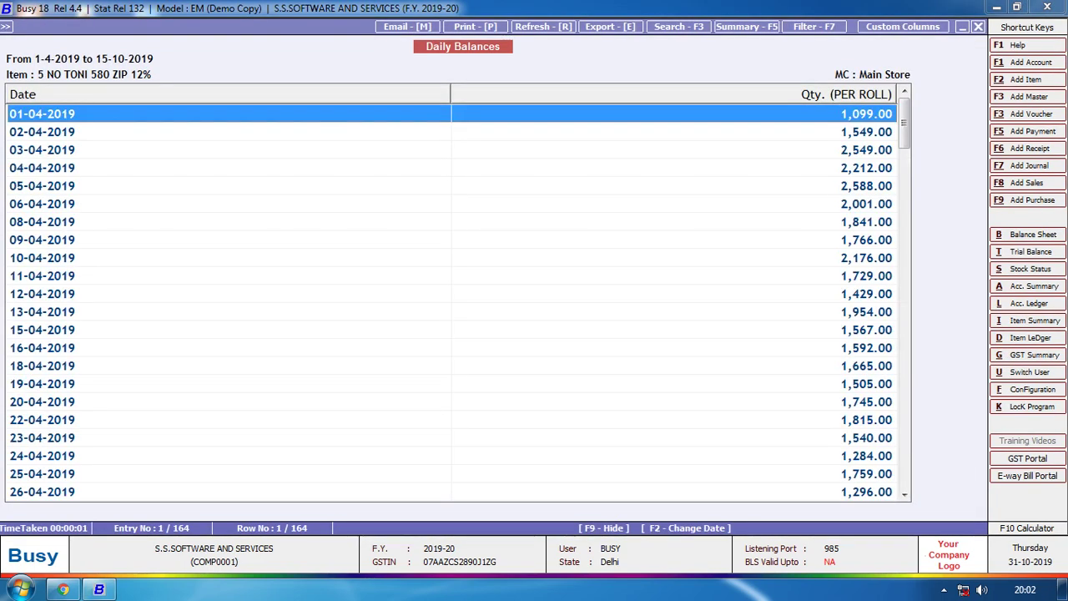
{"action": "key", "text": "Down"}
{"action": "key", "text": "Down"}
{"action": "key", "text": "Down"}
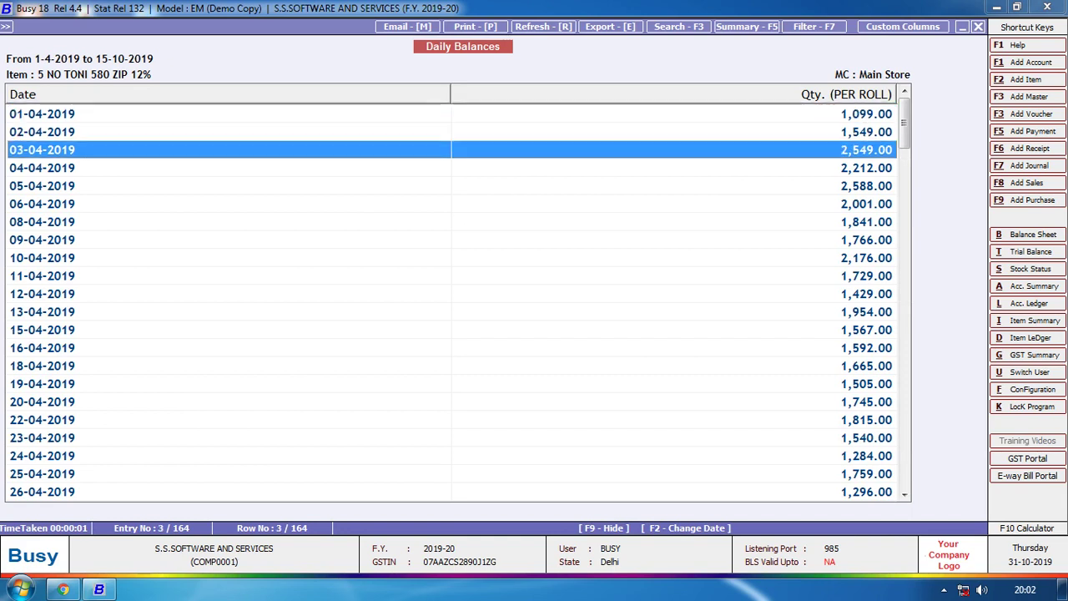
{"action": "key", "text": "Down"}
{"action": "key", "text": "Down"}
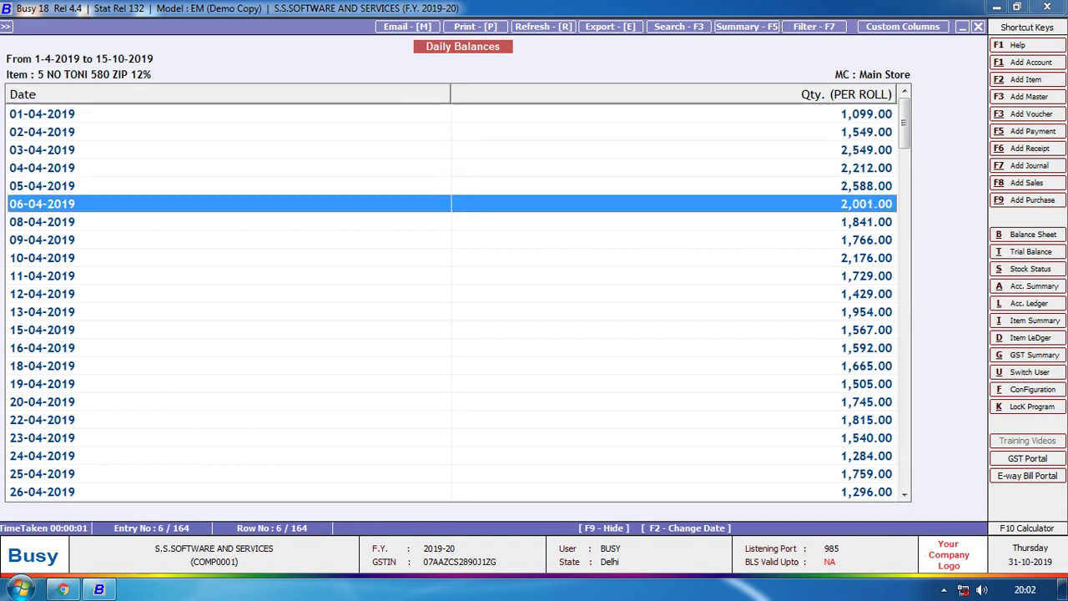
Examine the item's daily balance quantities from 08-04-2019 to 15-04-2019 and close the Daily Balances report.
{"action": "key", "text": "shift+Down"}
{"action": "key", "text": "shift+Down"}
{"action": "key", "text": "shift+Down"}
{"action": "key", "text": "shift+Down"}
{"action": "key", "text": "shift+Down"}
{"action": "key", "text": "shift+Down"}
{"action": "key", "text": "shift+Down"}
{"action": "key", "text": "Escape"}
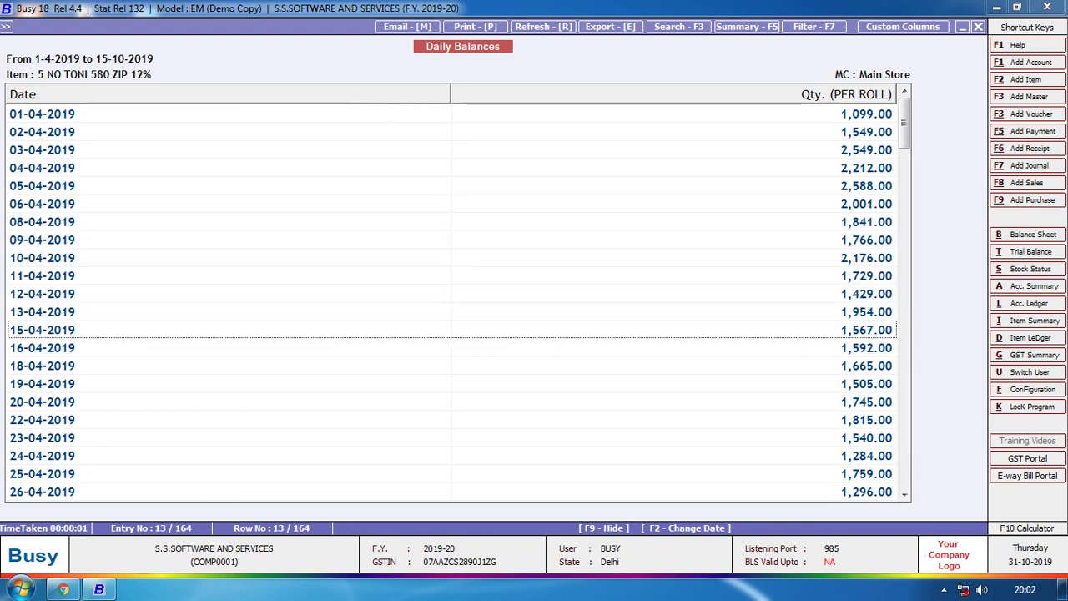
{"action": "key", "text": "Escape"}
{"action": "key", "text": "Escape"}
Generate the vertical Monthly Summary for 5 NO TONI 580 ZIP 12% and examine the monthly in, out and balance quantities through August.
{"action": "key", "text": "Down"}
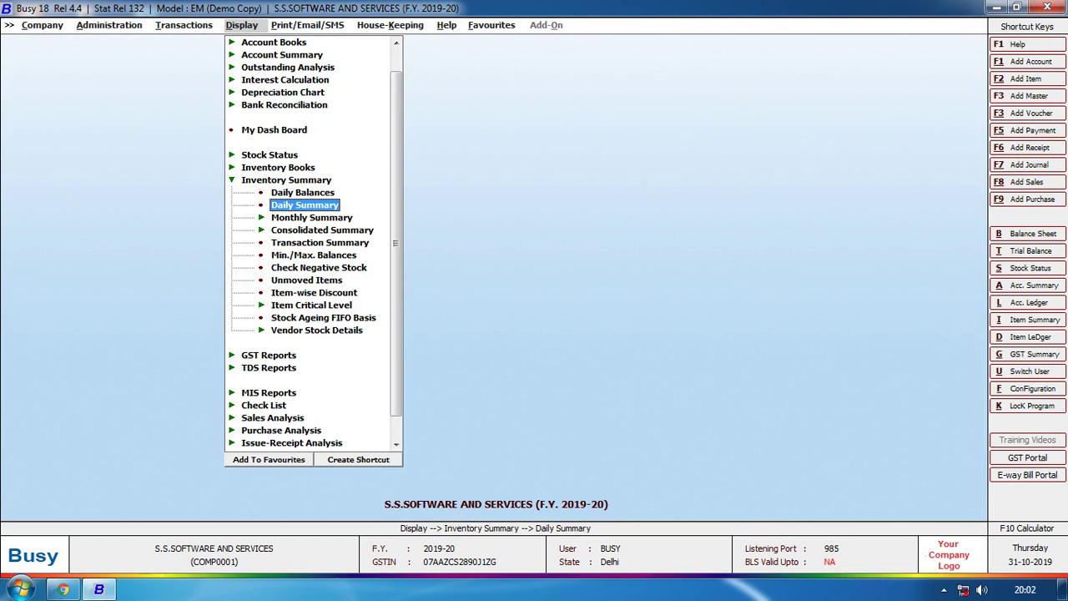
{"action": "key", "text": "Down"}
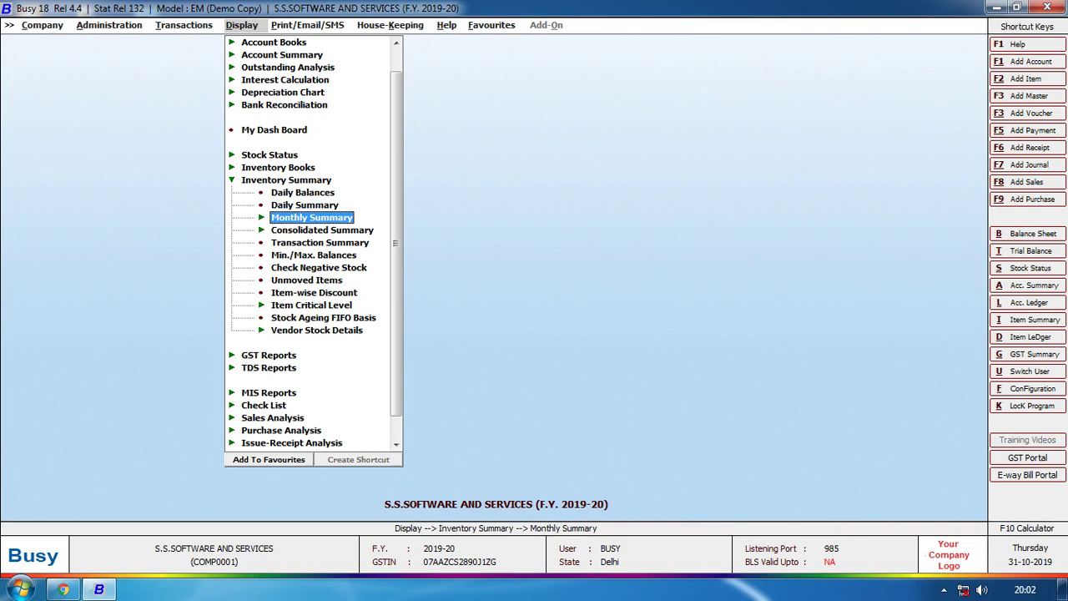
{"action": "key", "text": "Return"}
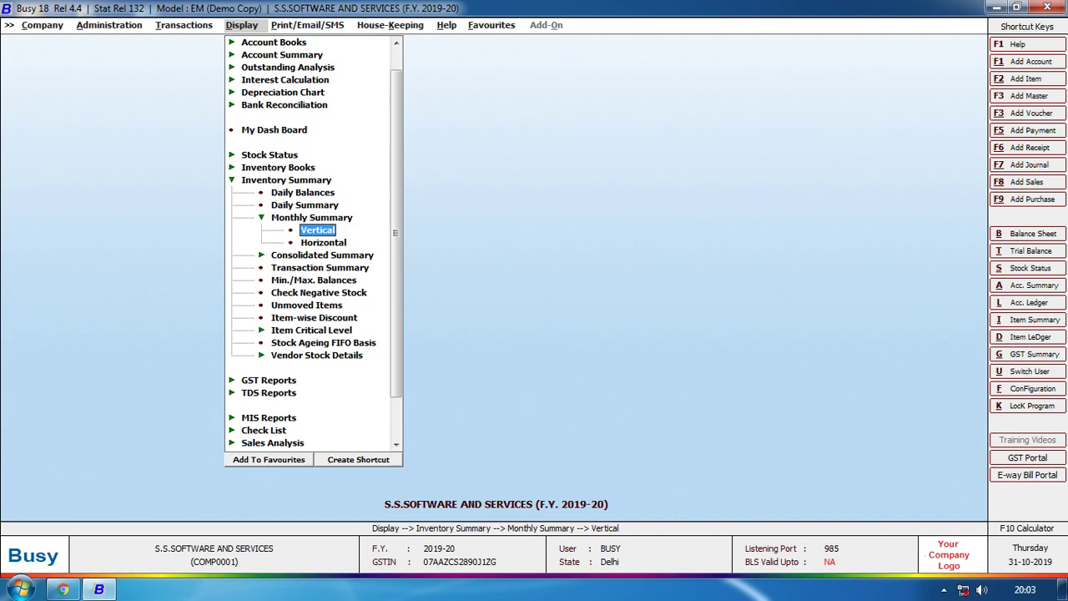
{"action": "key", "text": "Return"}
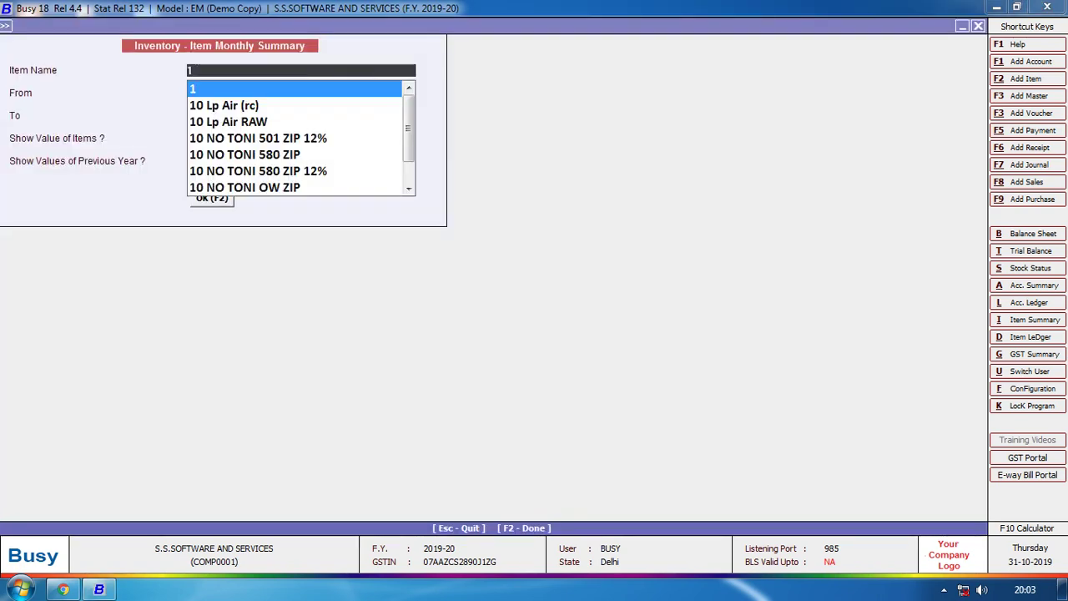
{"action": "key", "text": "F2"}
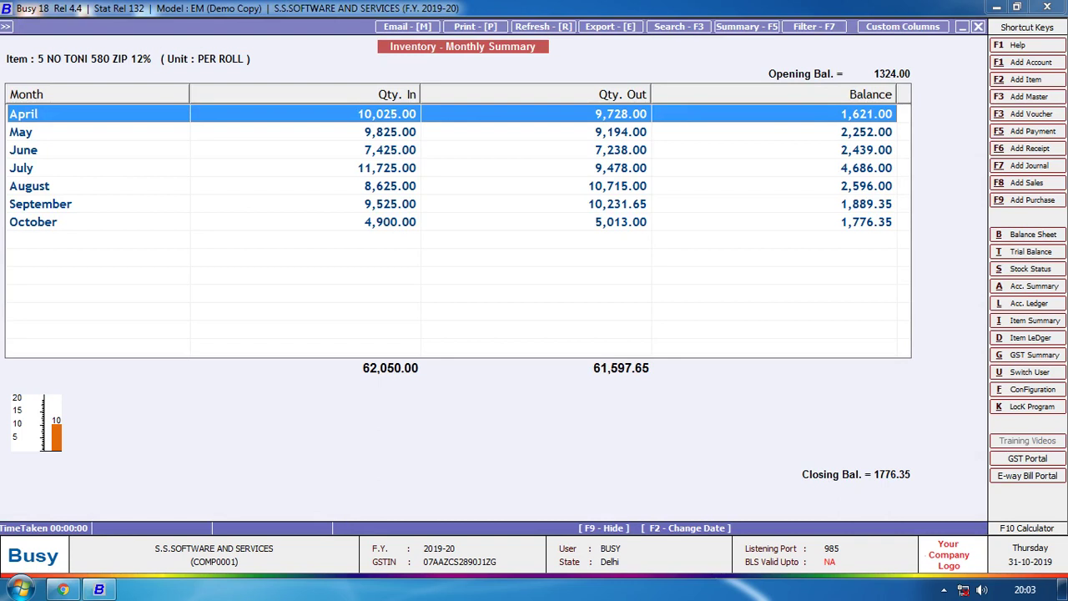
{"action": "key", "text": "Down"}
{"action": "key", "text": "Down"}
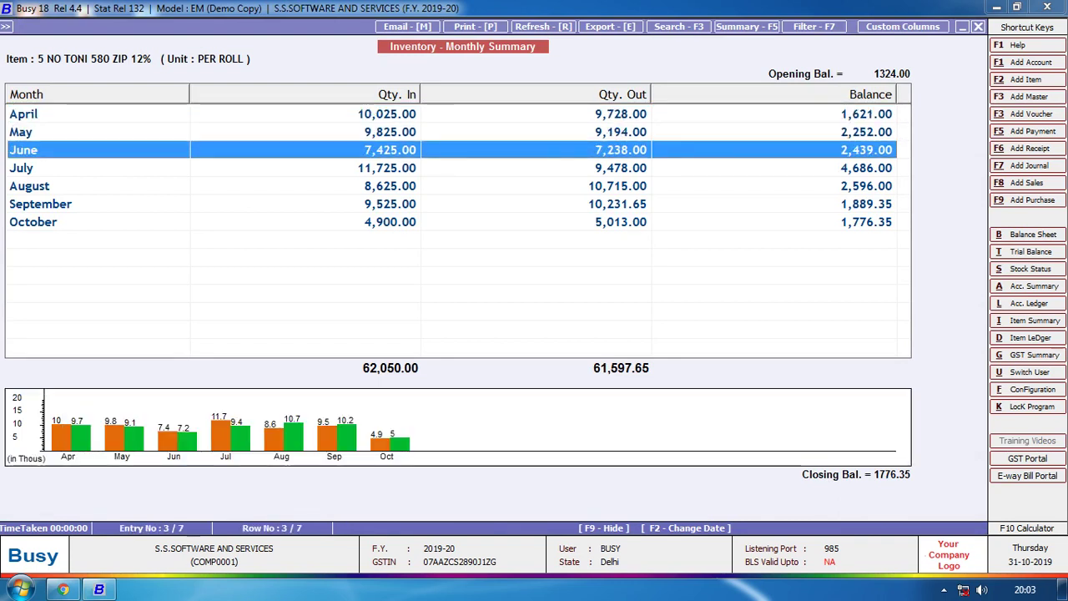
{"action": "key", "text": "Down"}
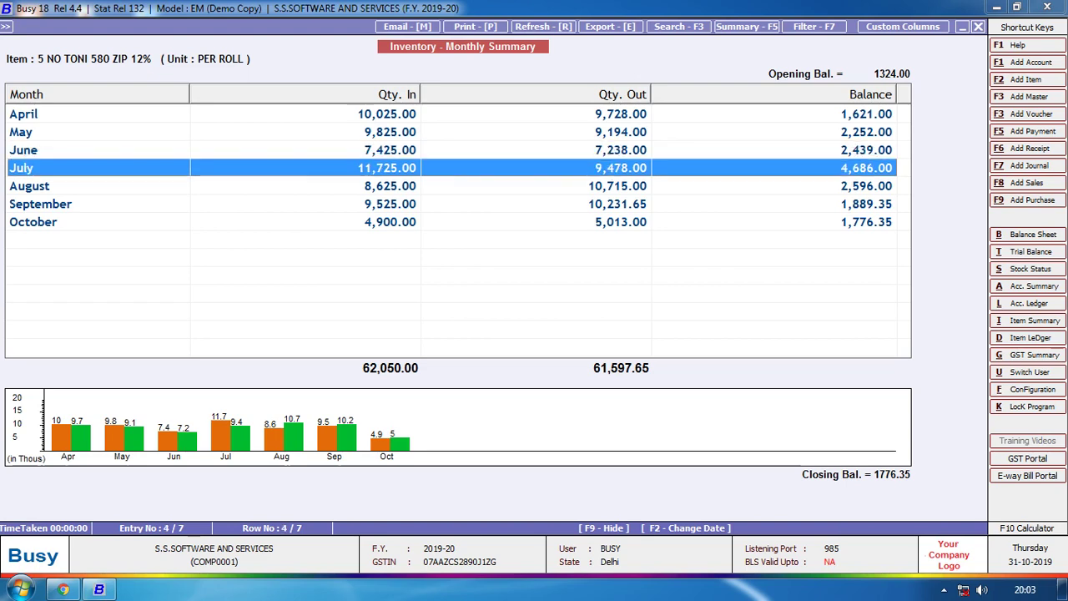
{"action": "key", "text": "Down"}
Pull the July and August slices out of the Qty In pie in the enlarged Monthly Summary charts, and close the report.
{"action": "left_click", "coordinate": [292, 430]}
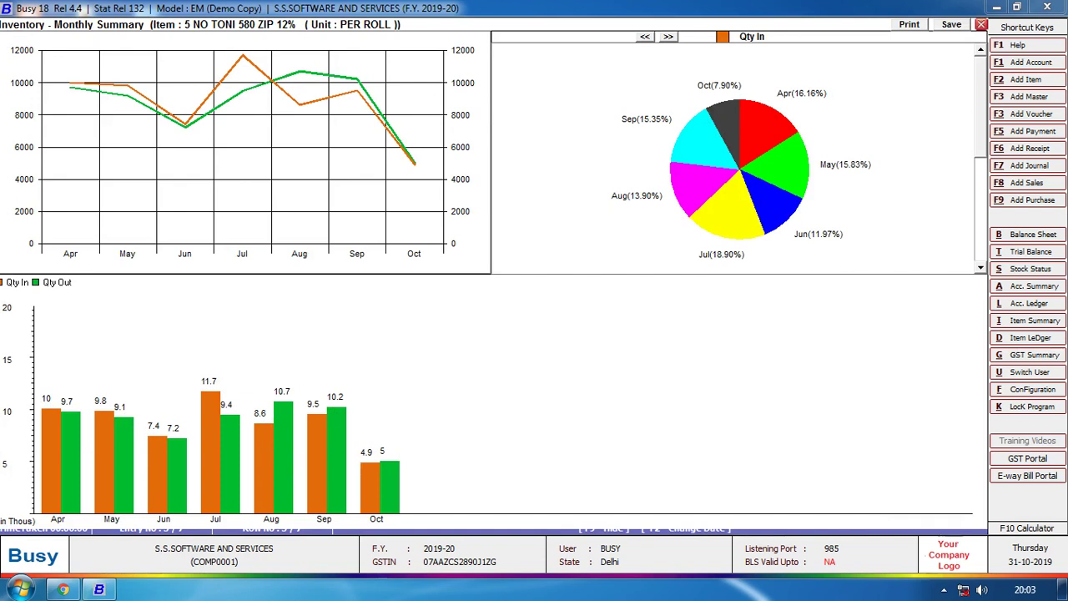
{"action": "key", "text": "Tab"}
{"action": "left_click", "coordinate": [739, 171]}
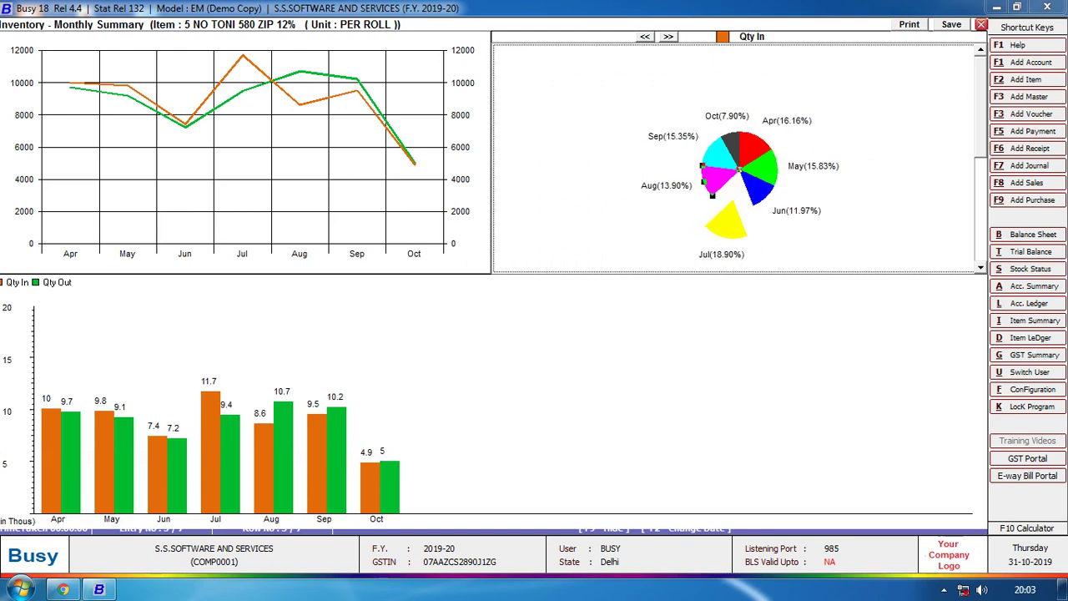
{"action": "key", "text": "Down"}
{"action": "key", "text": "Down"}
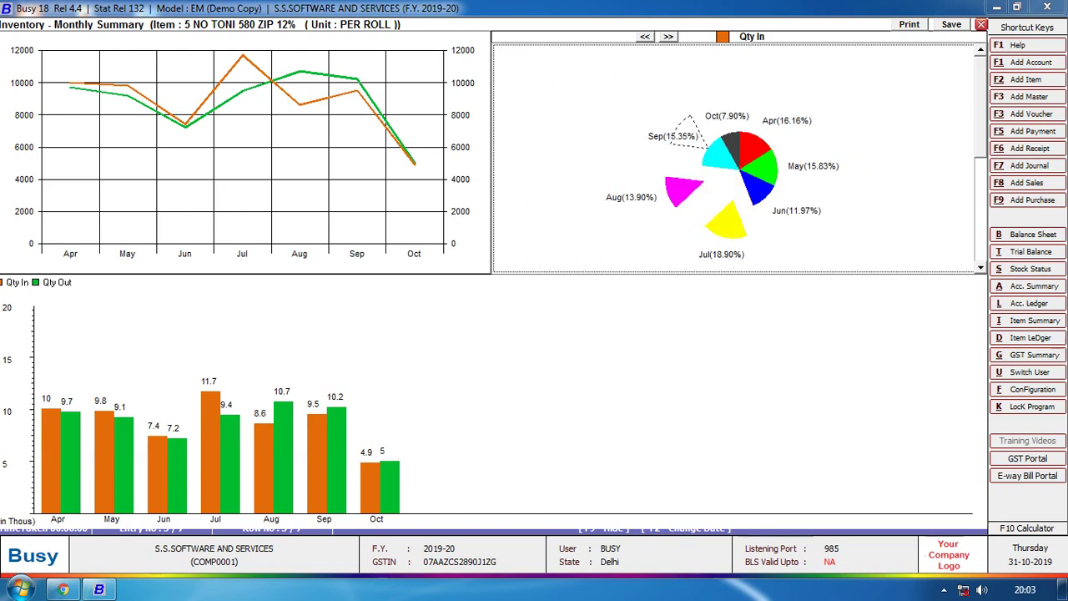
{"action": "key", "text": "Escape"}
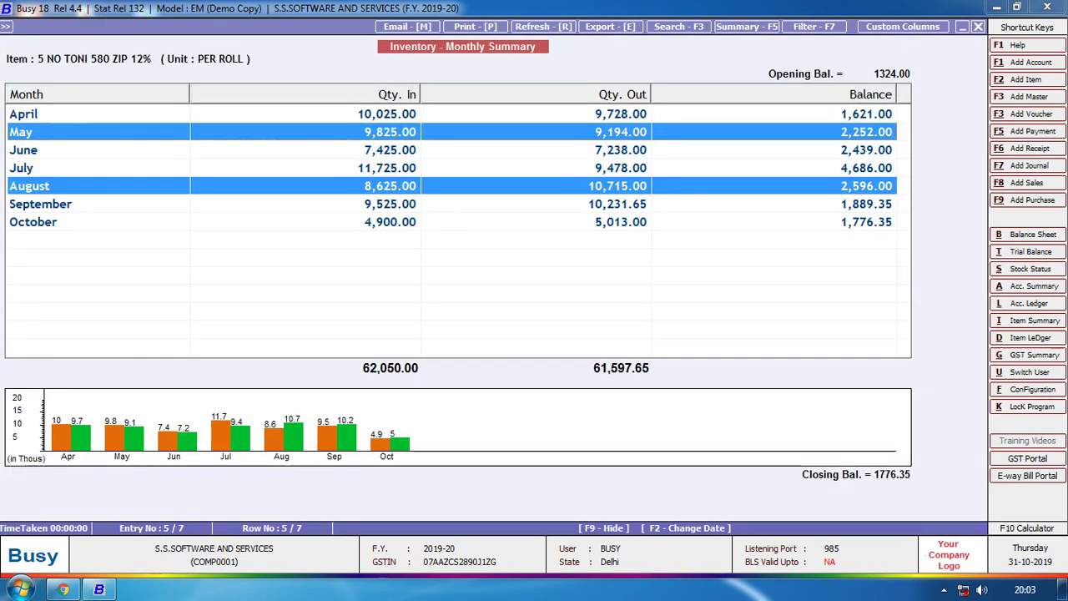
{"action": "key", "text": "Escape"}
{"action": "key", "text": "Escape"}
{"action": "key", "text": "Escape"}
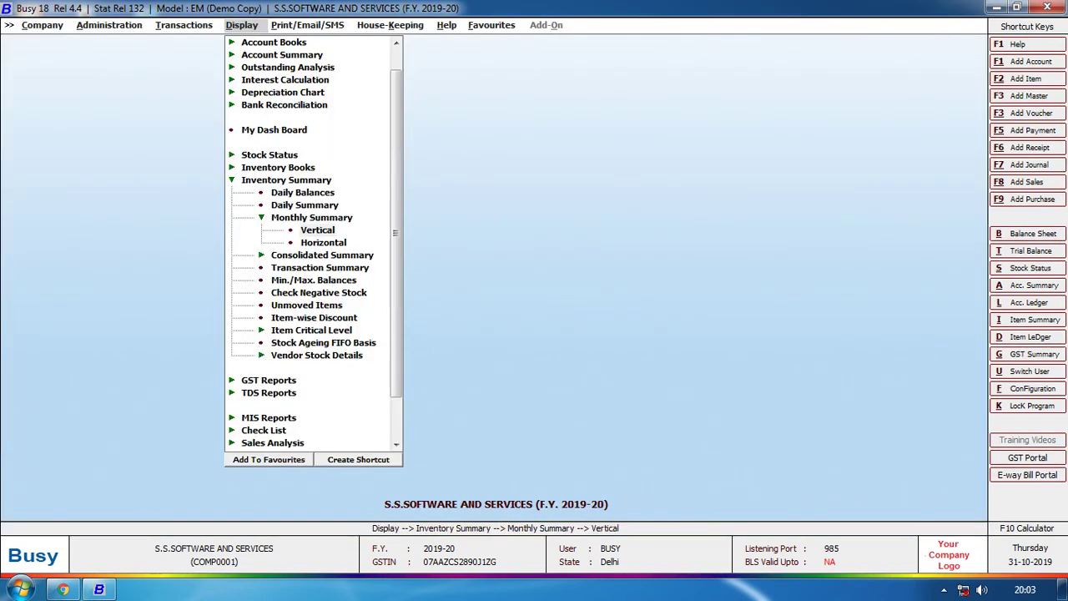
Generate the horizontal Inventory Summary Monthly Summary for all items from April to October, with items shown by name.
{"action": "key", "text": "Return"}
{"action": "key", "text": "Escape"}
{"action": "key", "text": "Down"}
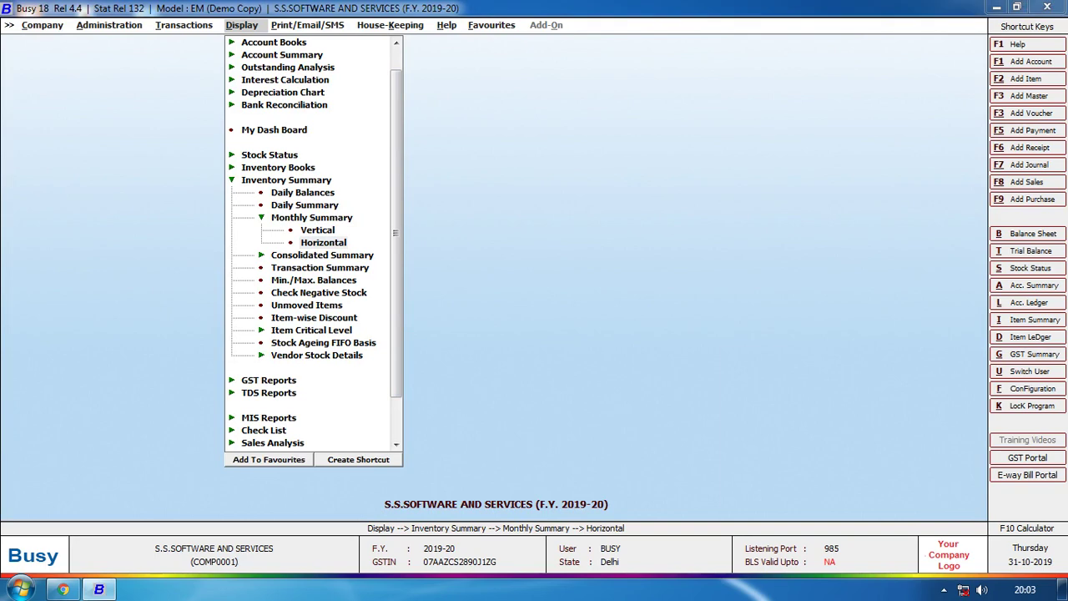
{"action": "key", "text": "Return"}
{"action": "key", "text": "Return"}
{"action": "key", "text": "Escape"}
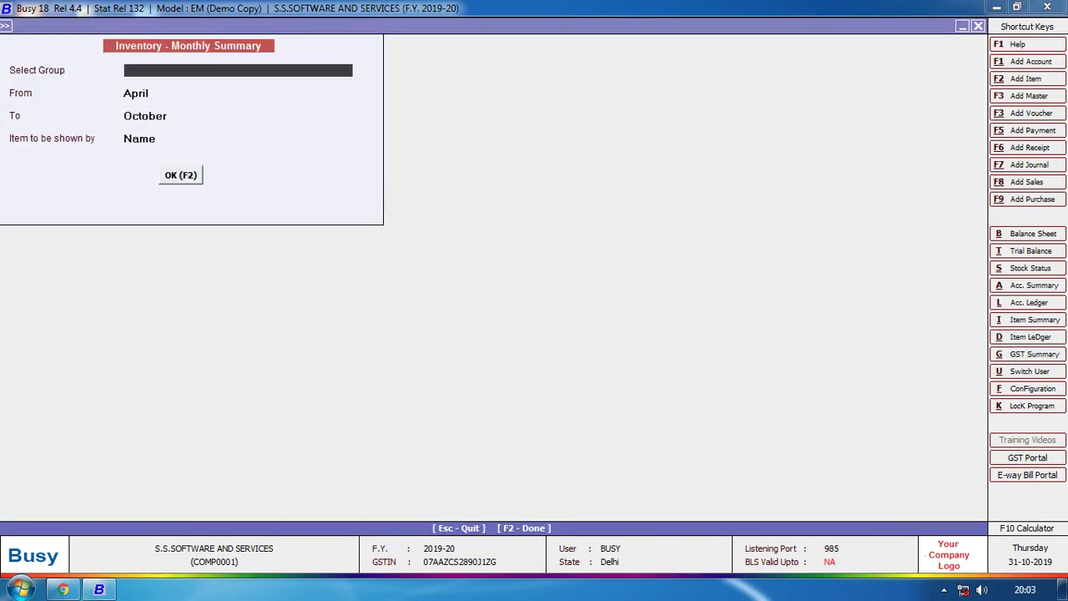
{"action": "key", "text": "Escape"}
{"action": "key", "text": "Right"}
{"action": "key", "text": "Return"}
{"action": "key", "text": "F2"}
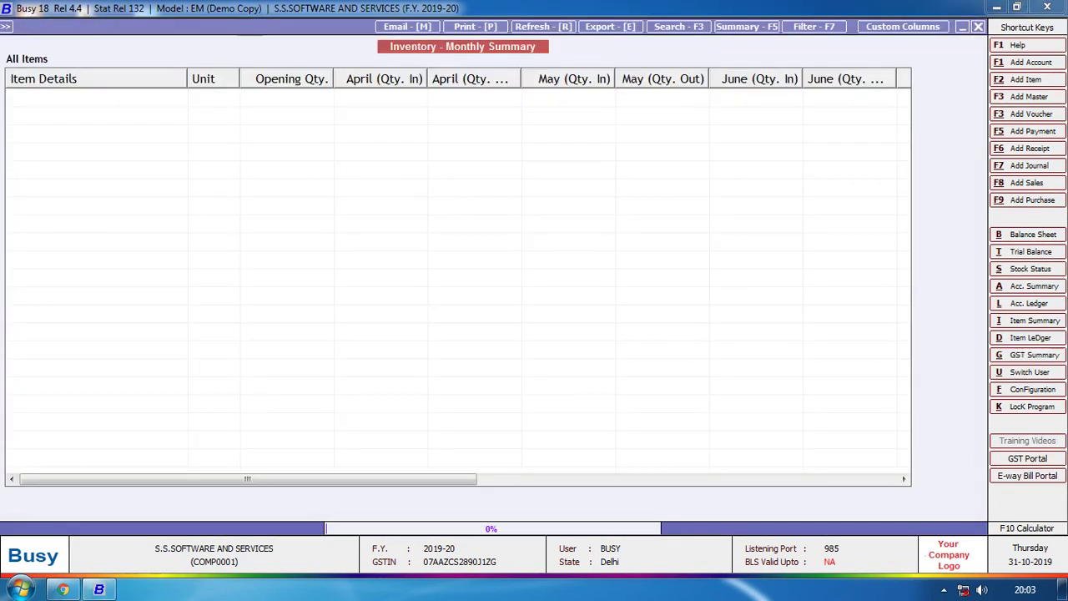
Close the all-items horizontal Monthly Summary report and its settings.
{"action": "key", "text": "Escape"}
{"action": "key", "text": "Escape"}
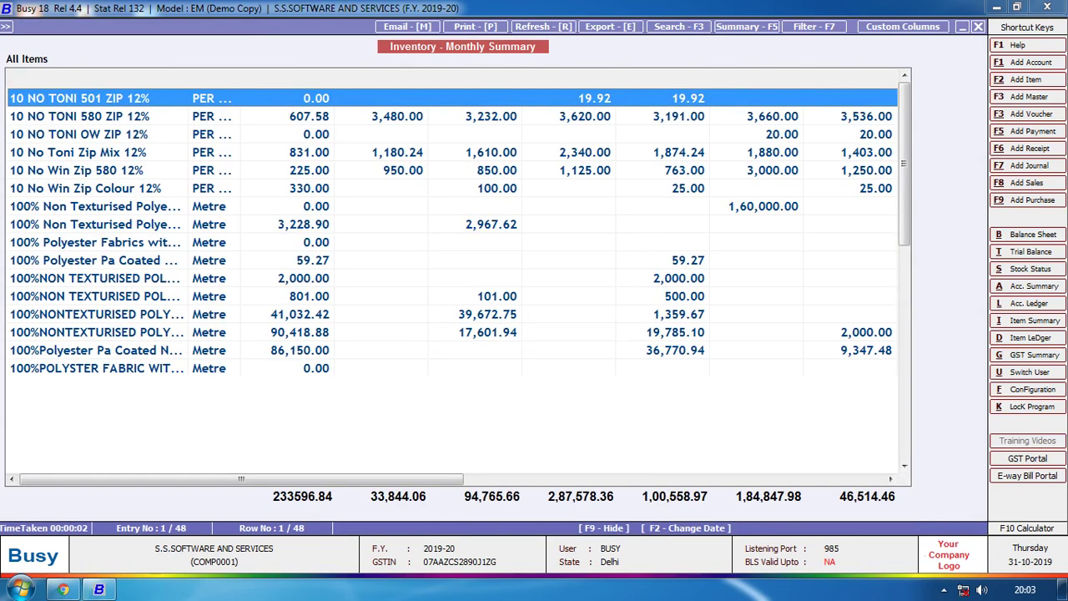
{"action": "key", "text": "Escape"}
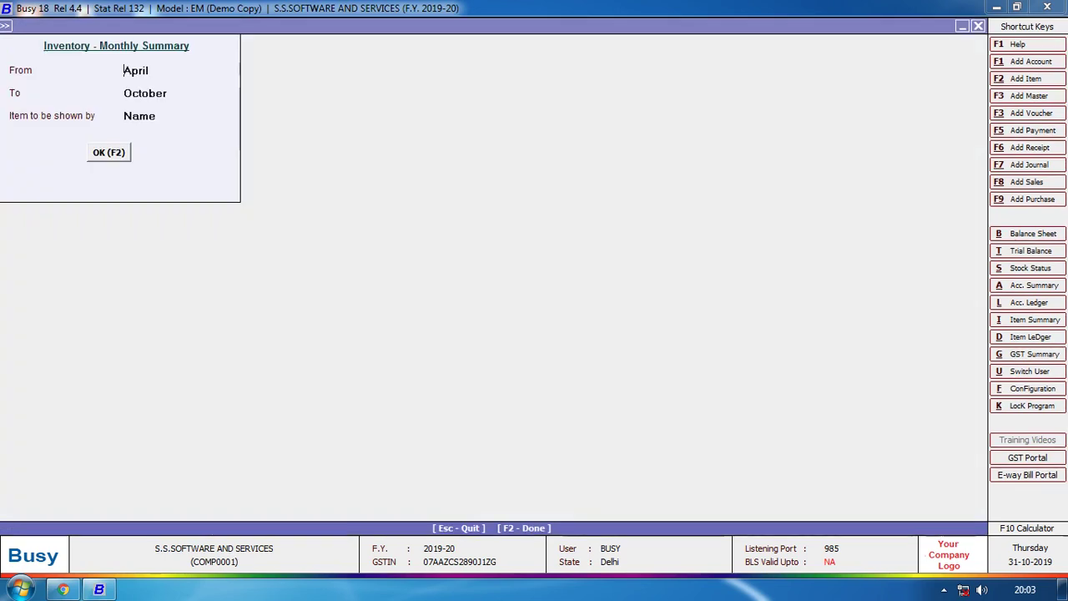
{"action": "key", "text": "Escape"}
{"action": "key", "text": "Escape"}
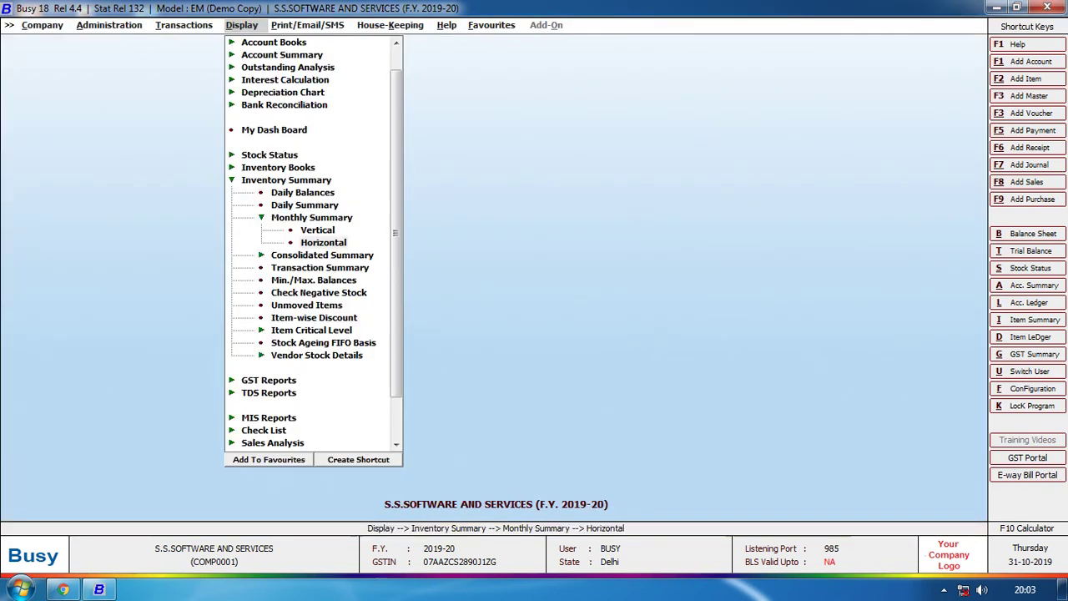
{"action": "key", "text": "Escape"}
Try to generate the item-wise Consolidated Summary for all items from 01-04-2019 to 15-10-2019.
{"action": "key", "text": "Down"}
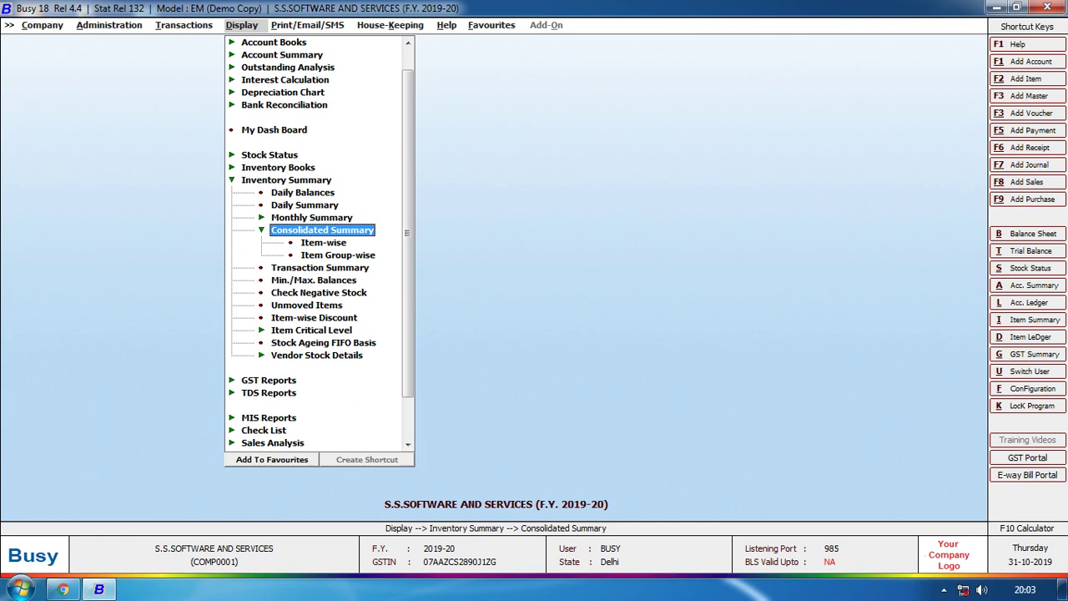
{"action": "left_click", "coordinate": [324, 242]}
{"action": "key", "text": "Return"}
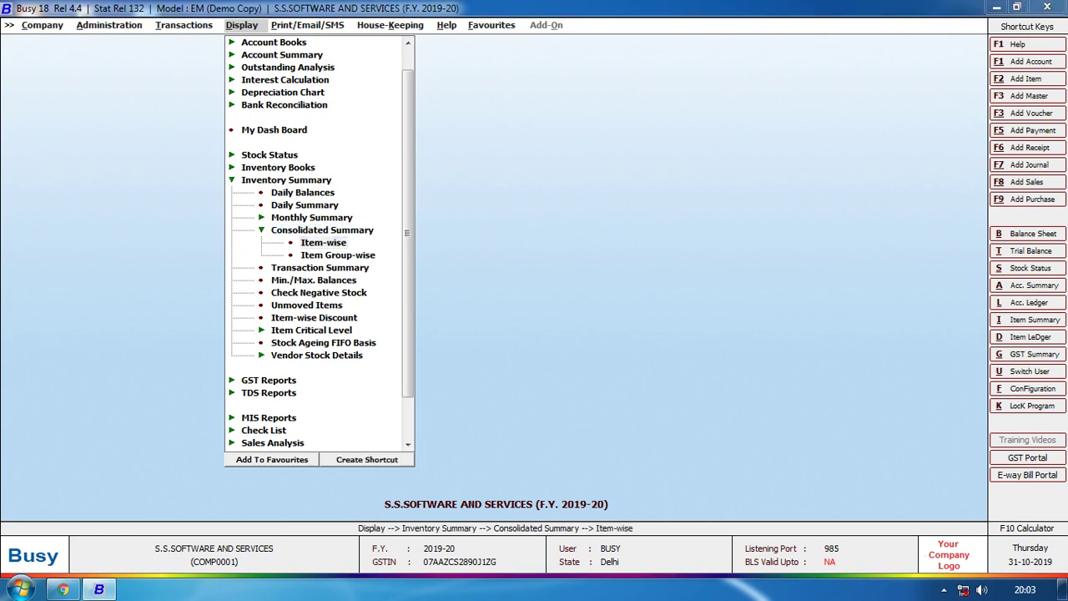
{"action": "key", "text": "Return"}
{"action": "key", "text": "F2"}
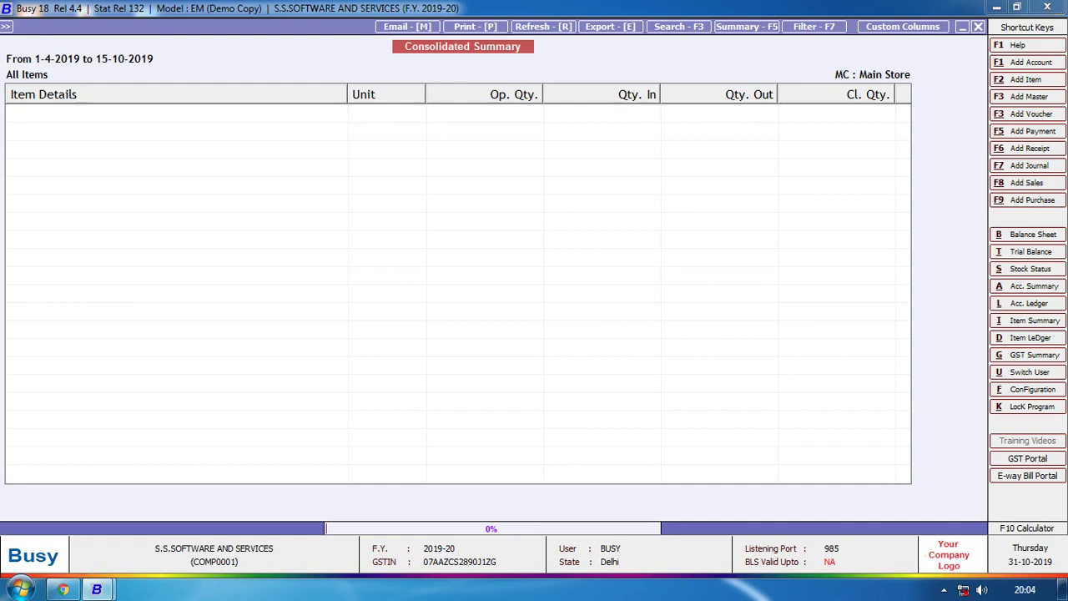
End the unresponsive Busy process and relaunch Busy 18 from the desktop.
{"action": "left_click", "coordinate": [1048, 7]}
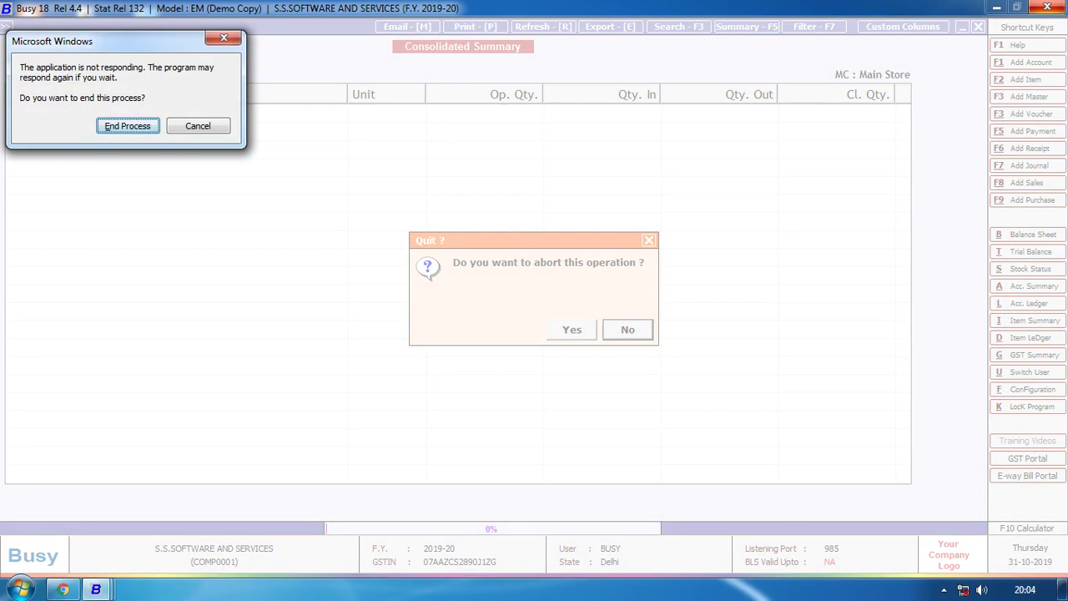
{"action": "left_click", "coordinate": [126, 126]}
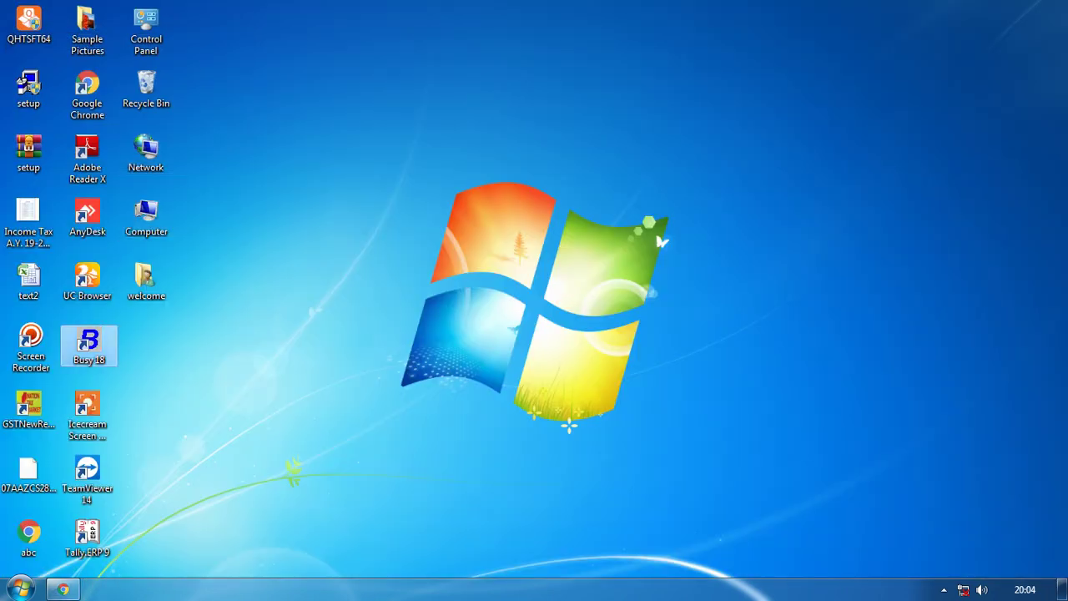
{"action": "double_click", "coordinate": [89, 343]}
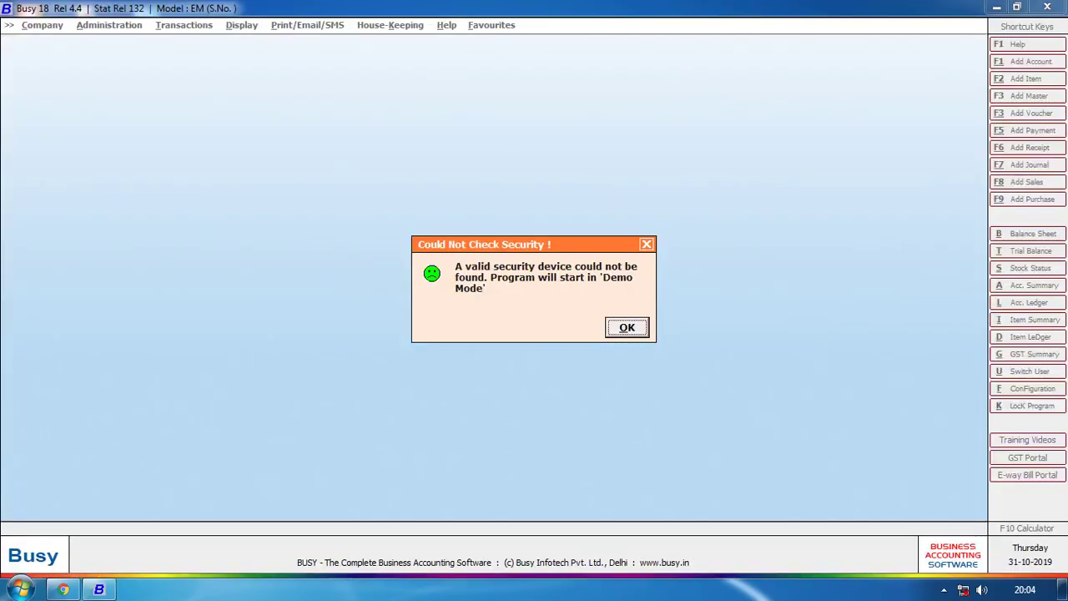
Continue in demo mode and open the company S.S.SOFTWARE AND SERVICES, logging in with user name BUSY.
{"action": "key", "text": "Return"}
{"action": "key", "text": "Return"}
{"action": "key", "text": "Down"}
{"action": "key", "text": "Return"}
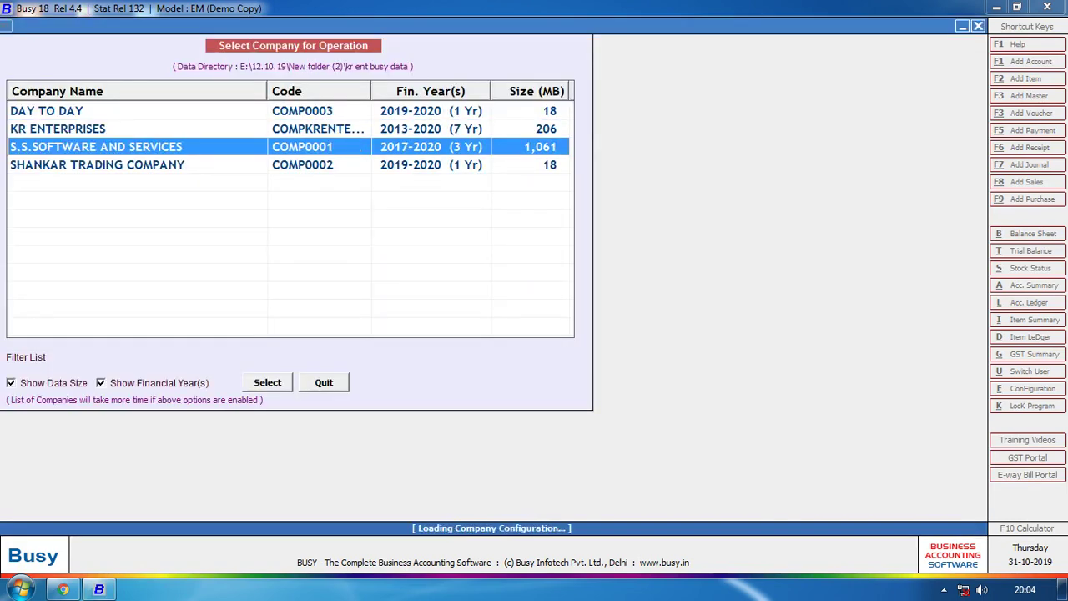
{"action": "type", "text": "BUSY"}
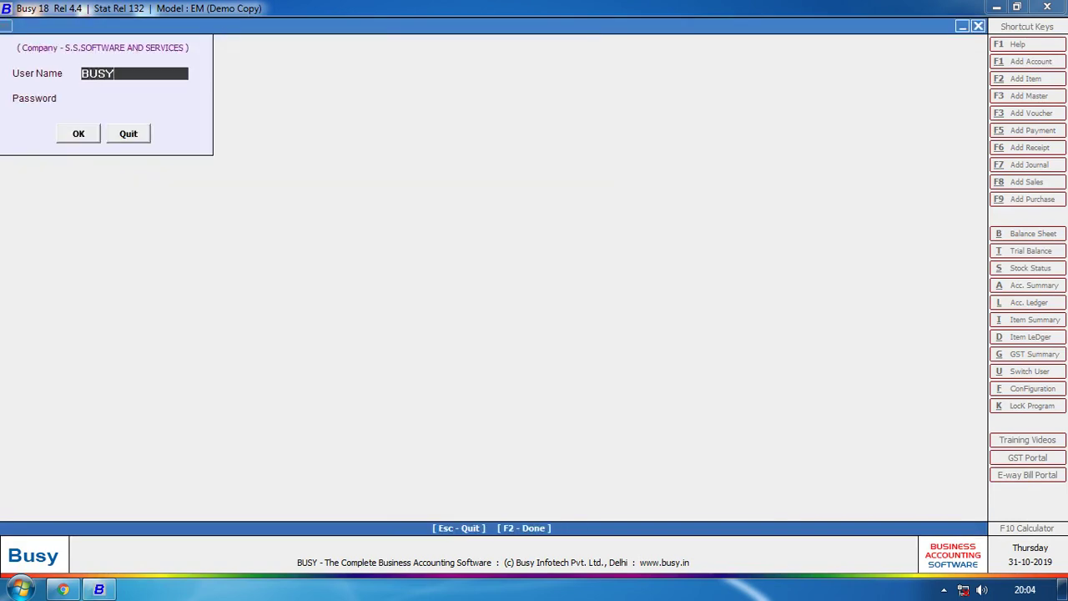
{"action": "key", "text": "Return"}
{"action": "key", "text": "Return"}
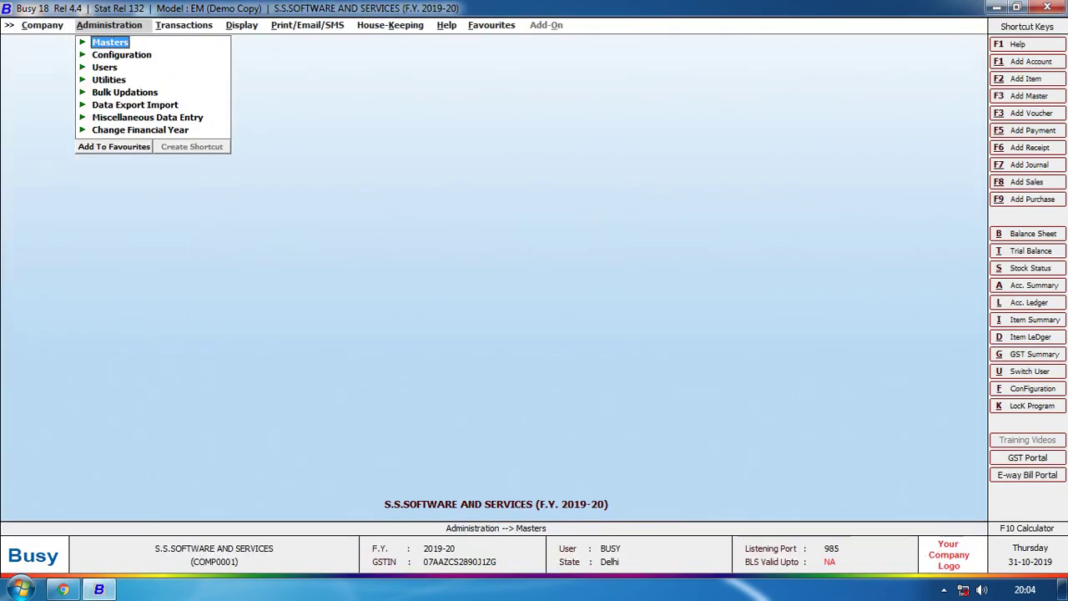
Open the settings of the item-wise Consolidated Summary under Inventory Summary for a single item group.
{"action": "key", "text": "Right"}
{"action": "key", "text": "Right"}
{"action": "key", "text": "s"}
{"action": "key", "text": "Down"}
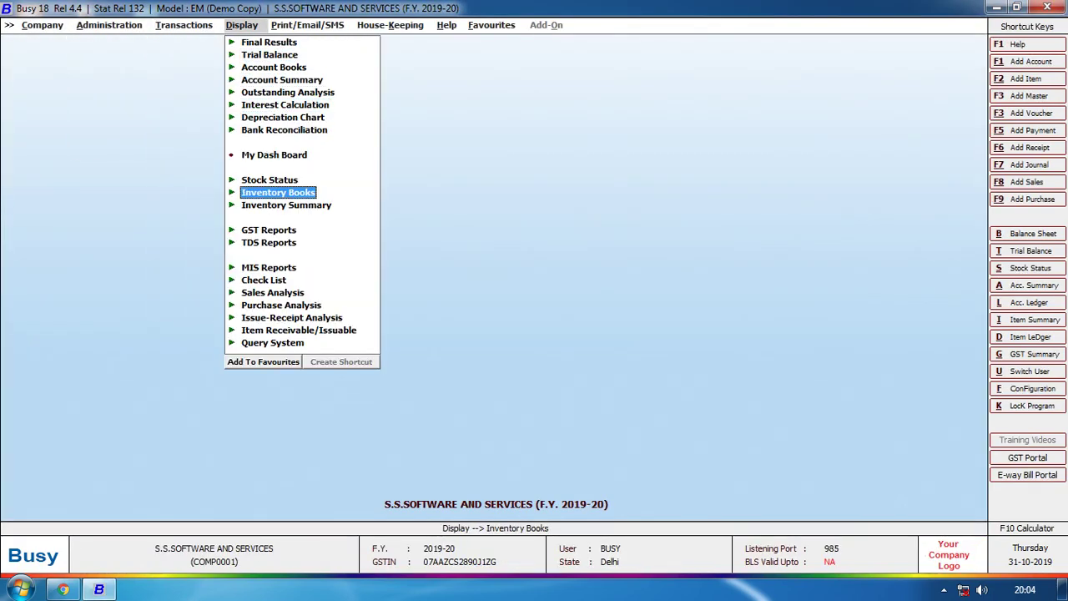
{"action": "key", "text": "Return"}
{"action": "key", "text": "Up"}
{"action": "key", "text": "Left"}
{"action": "key", "text": "Down"}
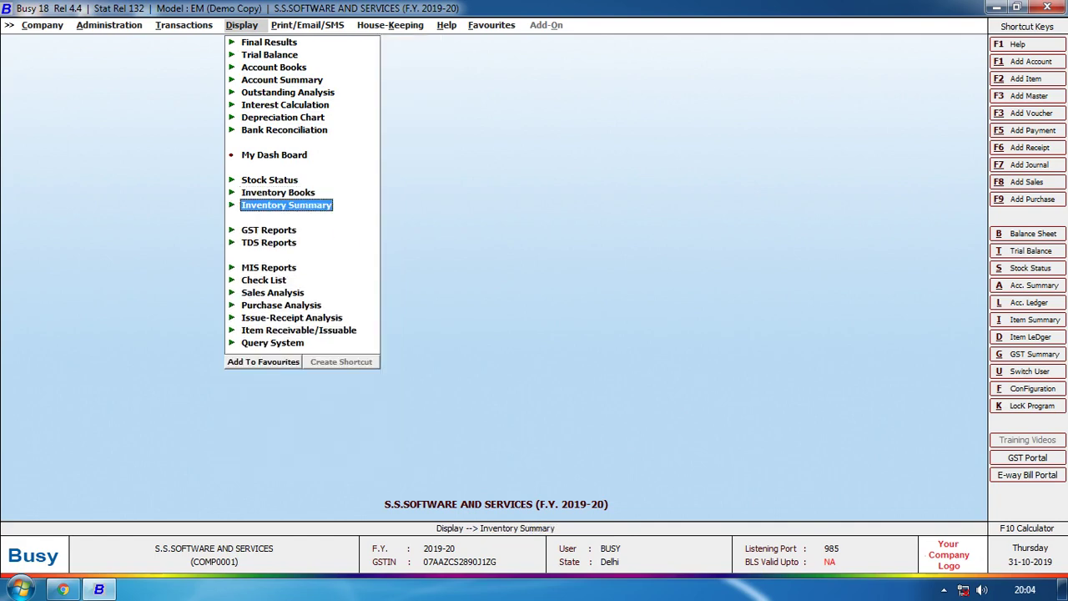
{"action": "key", "text": "Return"}
{"action": "key", "text": "Down"}
{"action": "key", "text": "Down"}
{"action": "key", "text": "Down"}
{"action": "key", "text": "Down"}
{"action": "key", "text": "Down"}
{"action": "key", "text": "Up"}
{"action": "key", "text": "Return"}
{"action": "key", "text": "Down"}
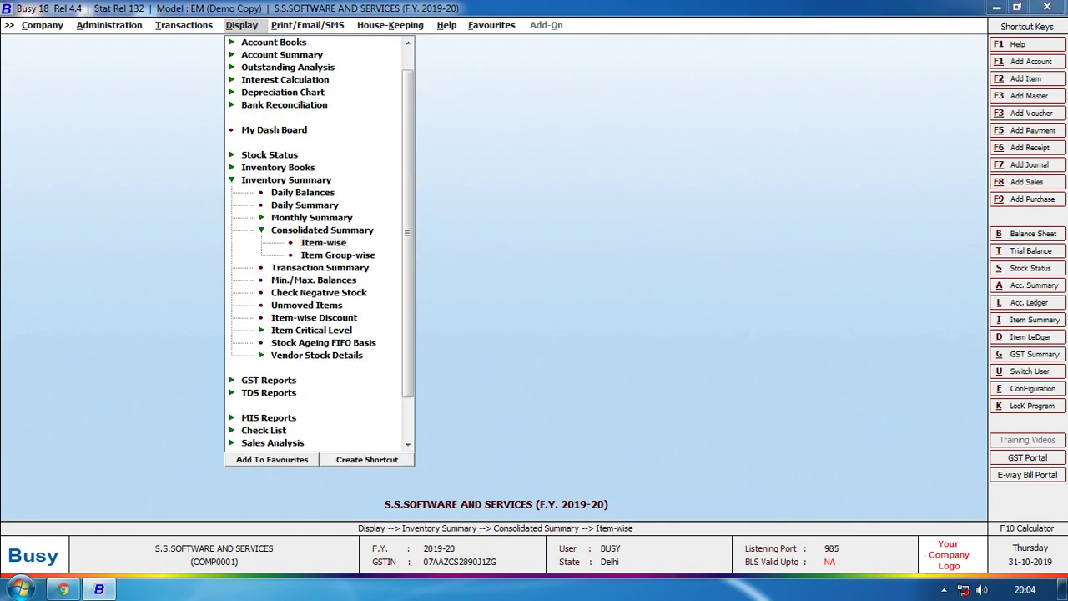
{"action": "key", "text": "Return"}
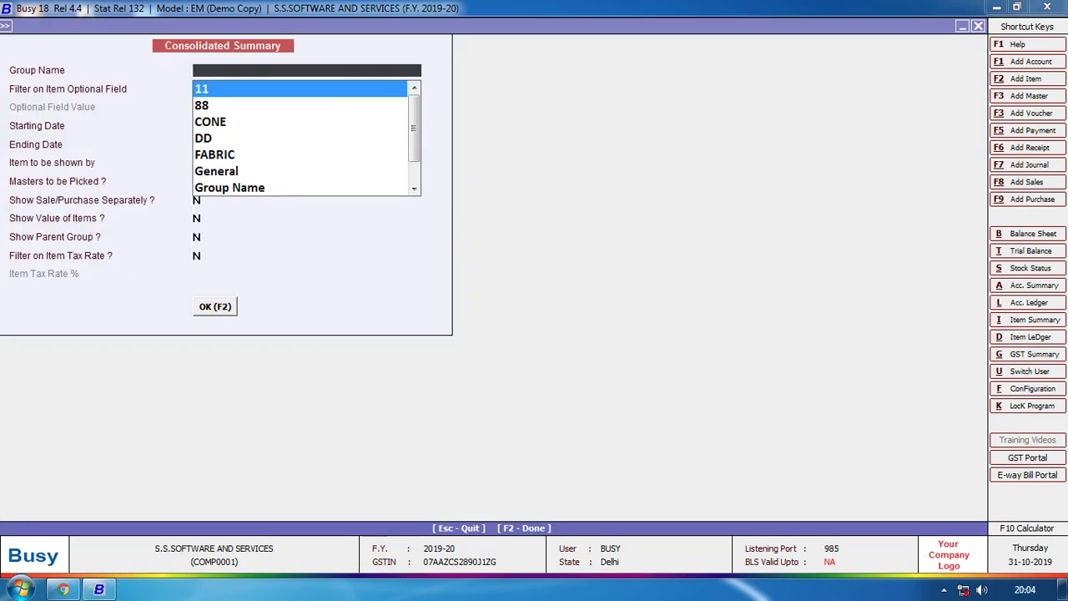
Generate the item-wise Consolidated Summary for the FABRIC group from 01-04-2019 to 15-10-2019 with the default options, and close the report.
{"action": "key", "text": "Down"}
{"action": "key", "text": "Down"}
{"action": "key", "text": "Down"}
{"action": "key", "text": "Down"}
{"action": "key", "text": "Return"}
{"action": "key", "text": "F2"}
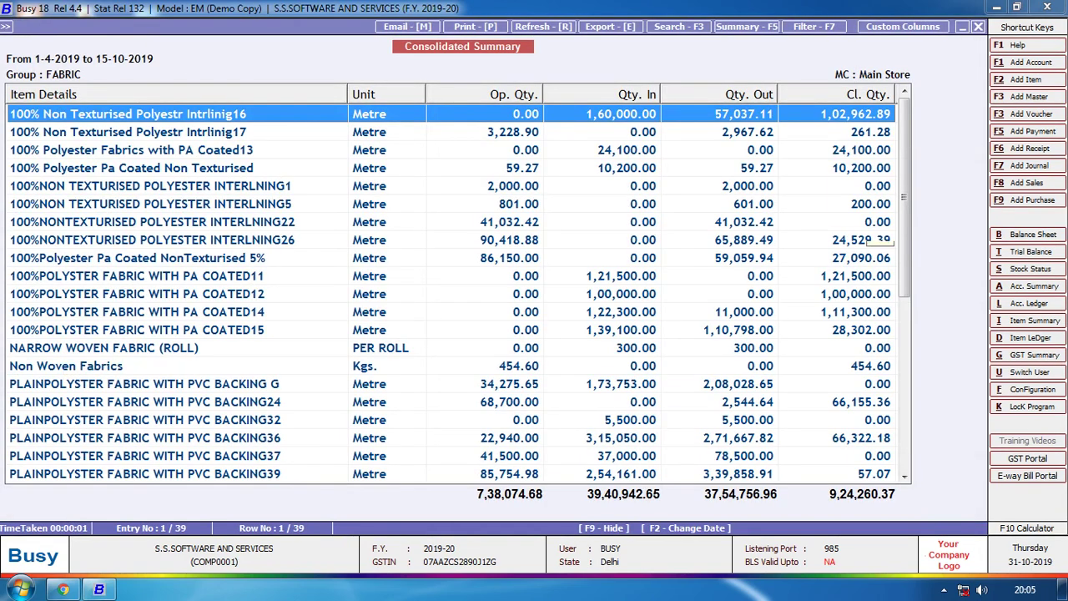
{"action": "key", "text": "Escape"}
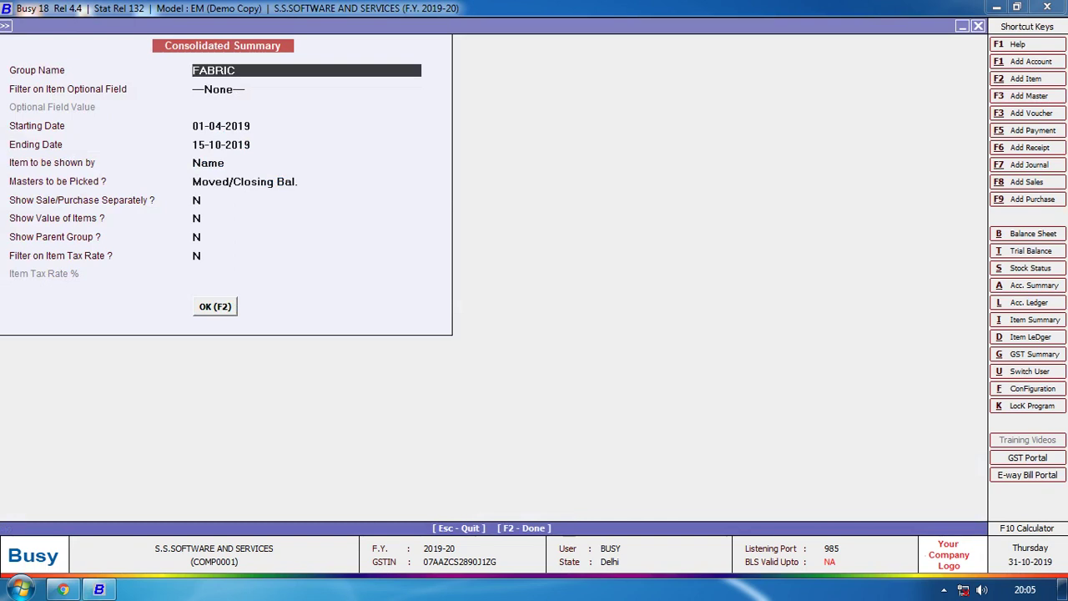
{"action": "key", "text": "Escape"}
{"action": "key", "text": "Escape"}
Open the settings of the Transaction Summary report under Inventory Summary for a group of items.
{"action": "key", "text": "Down"}
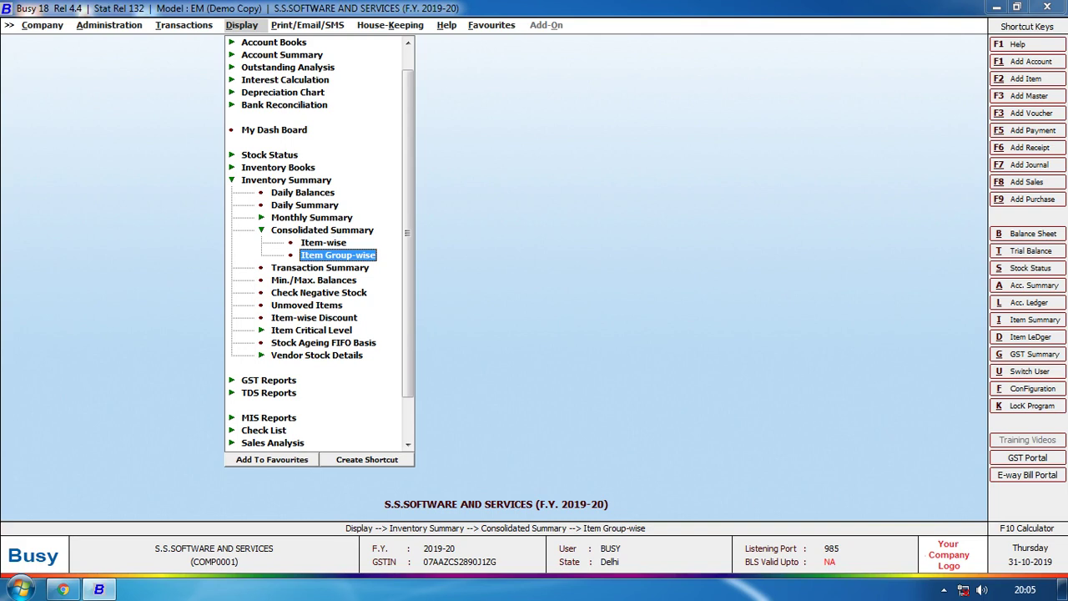
{"action": "key", "text": "Left"}
{"action": "key", "text": "Down"}
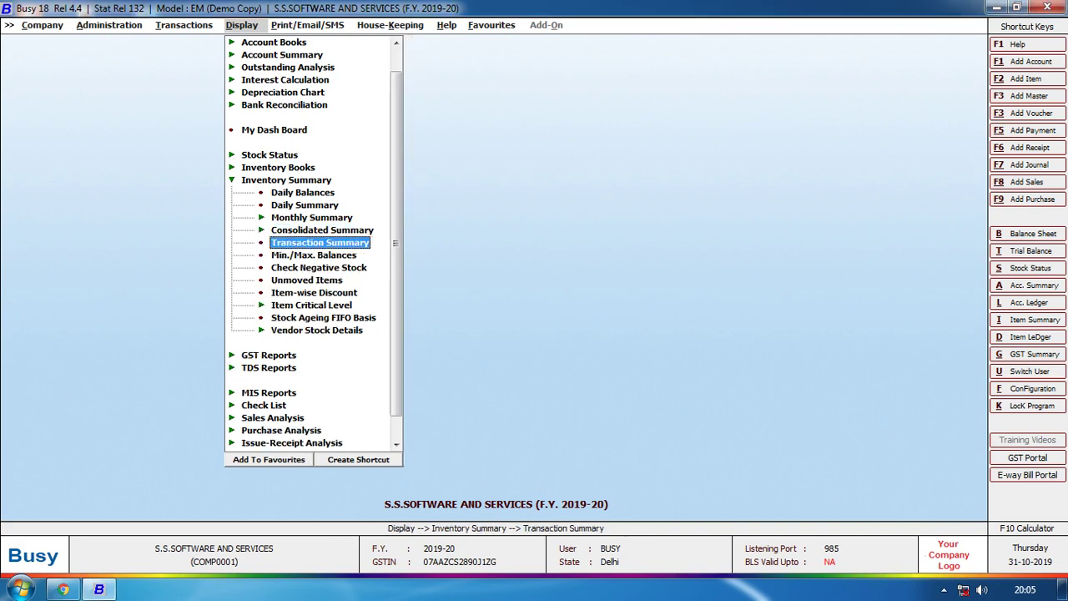
{"action": "key", "text": "Return"}
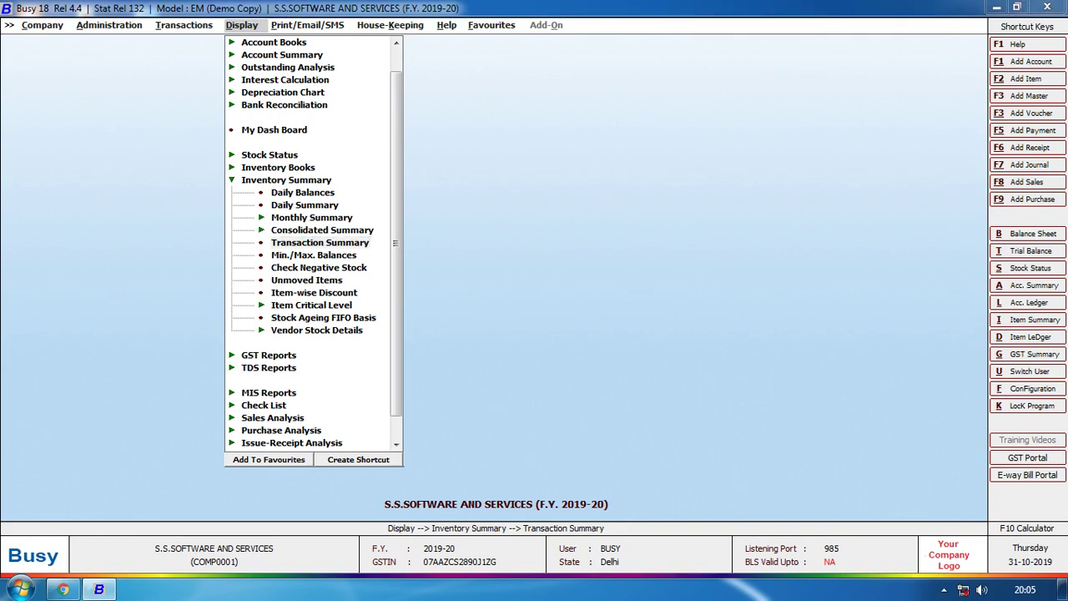
{"action": "key", "text": "Return"}
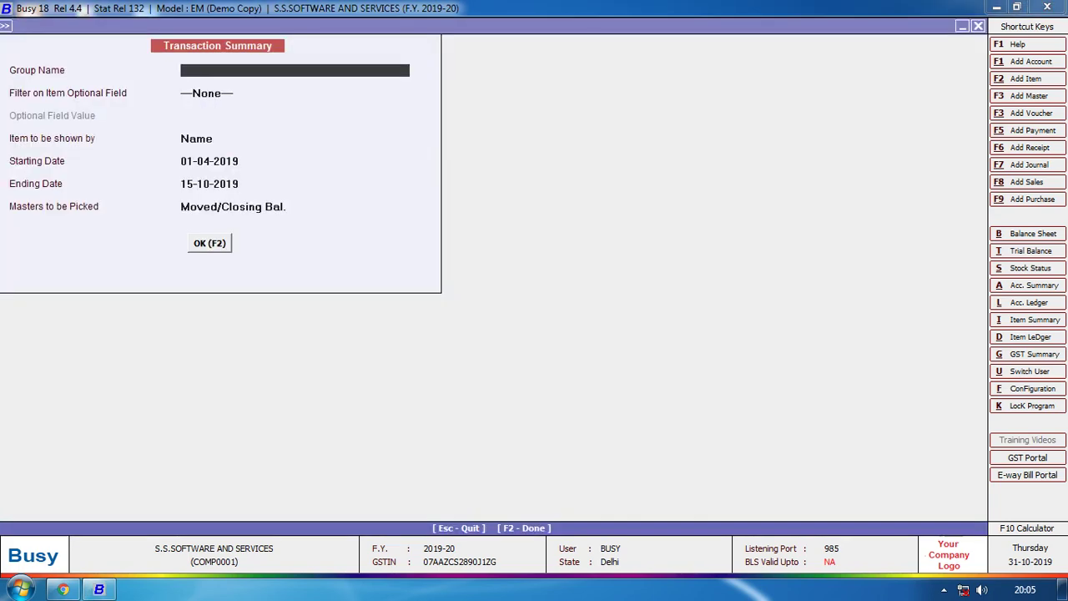
Generate the Transaction Summary for the FABRIC group from 01-04-2019 to 15-10-2019, review all columns through the closing balance, and close it.
{"action": "type", "text": "F"}
{"action": "key", "text": "Return"}
{"action": "key", "text": "Return"}
{"action": "key", "text": "Return"}
{"action": "key", "text": "Return"}
{"action": "key", "text": "Return"}
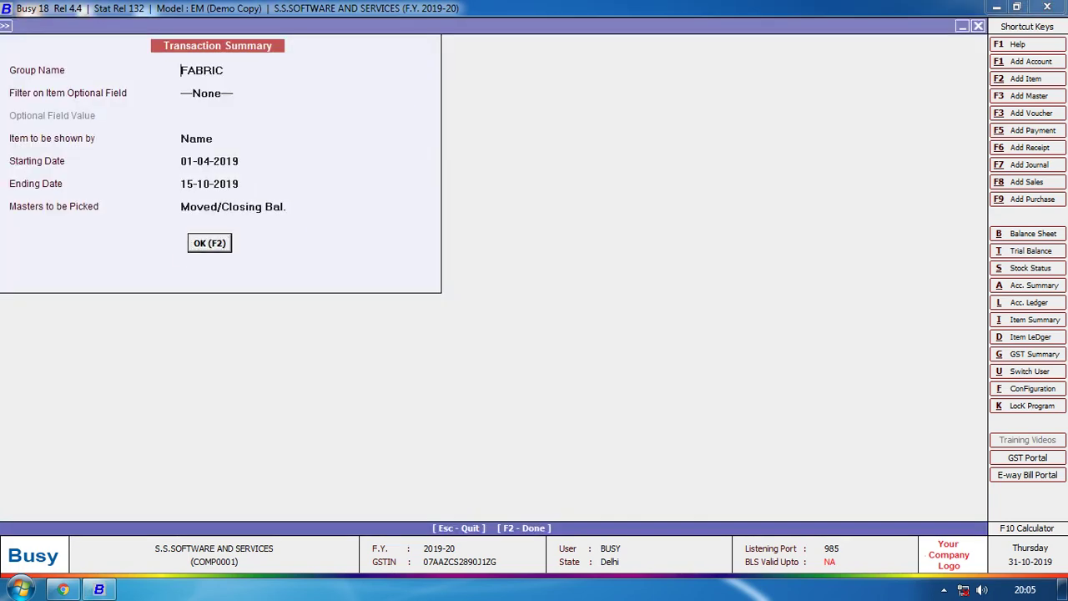
{"action": "key", "text": "Return"}
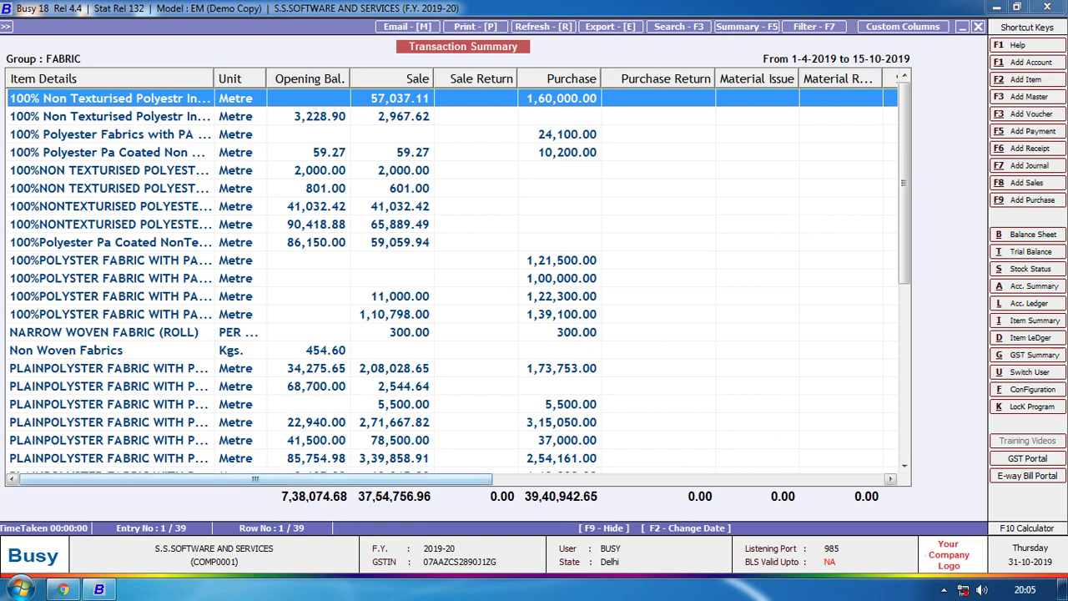
{"action": "scroll", "coordinate": [451, 276], "scroll_direction": "right", "scroll_amount": 10}
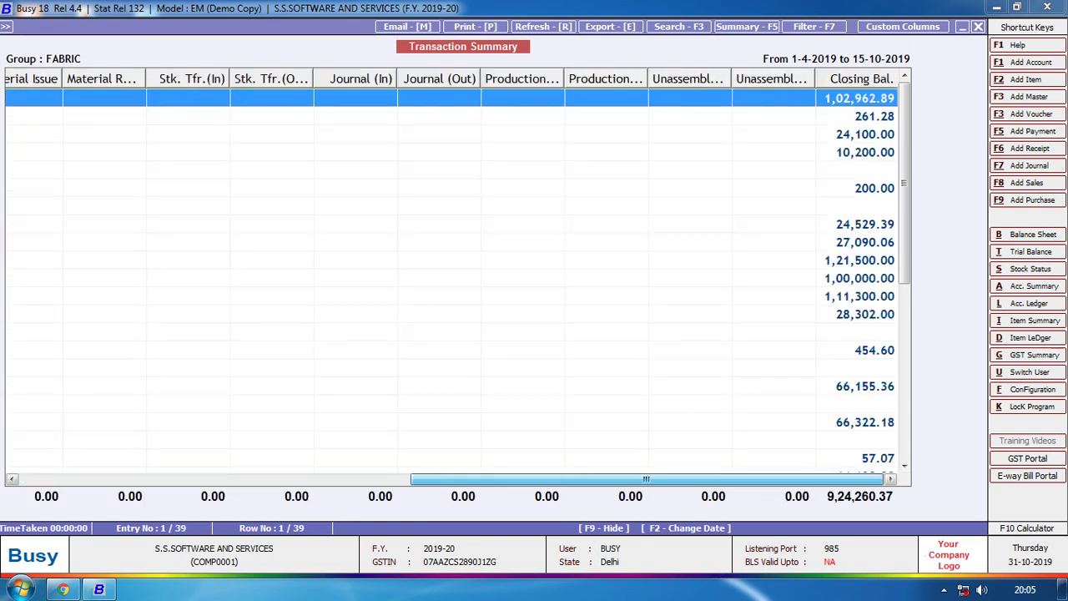
{"action": "key", "text": "Escape"}
{"action": "key", "text": "Escape"}
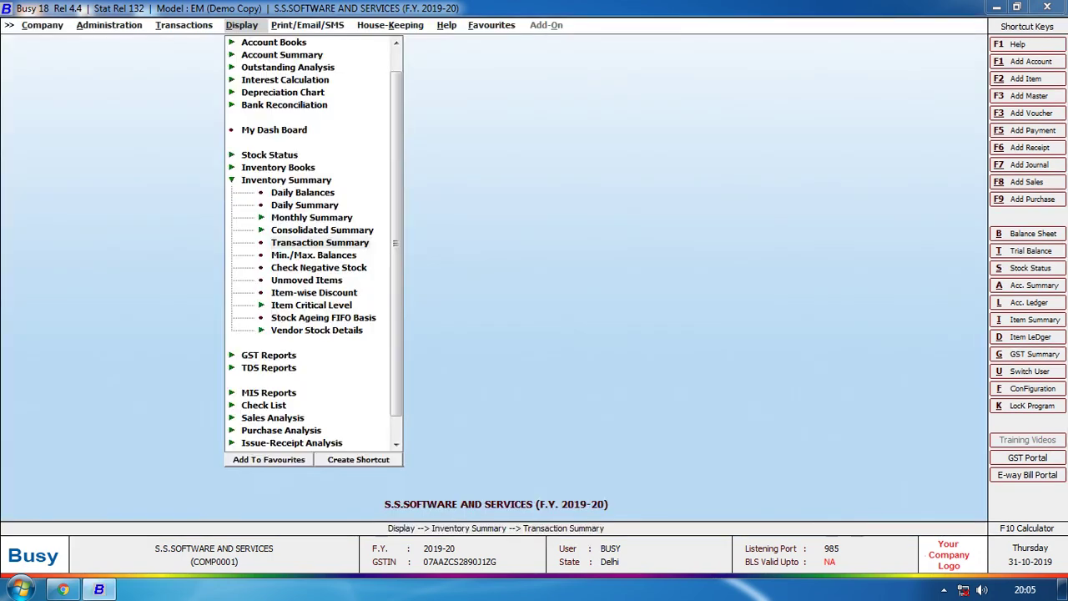
Generate the Min./Max. Balances report for the single item 5 NO TONI 580 ZIP 12% from 01-04-2019 to 15-10-2019.
{"action": "left_click", "coordinate": [314, 254]}
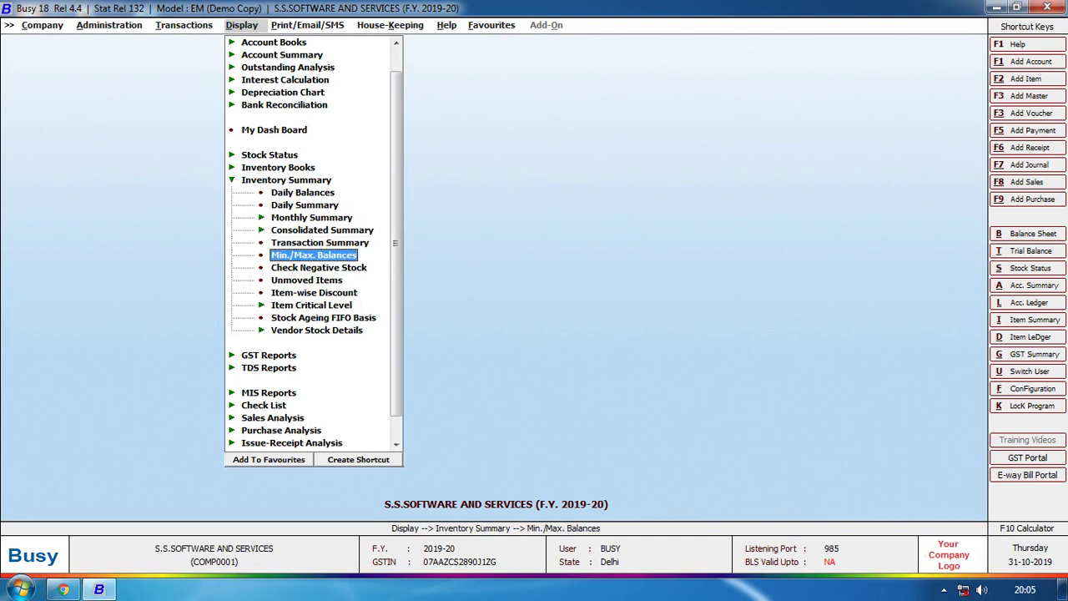
{"action": "key", "text": "Return"}
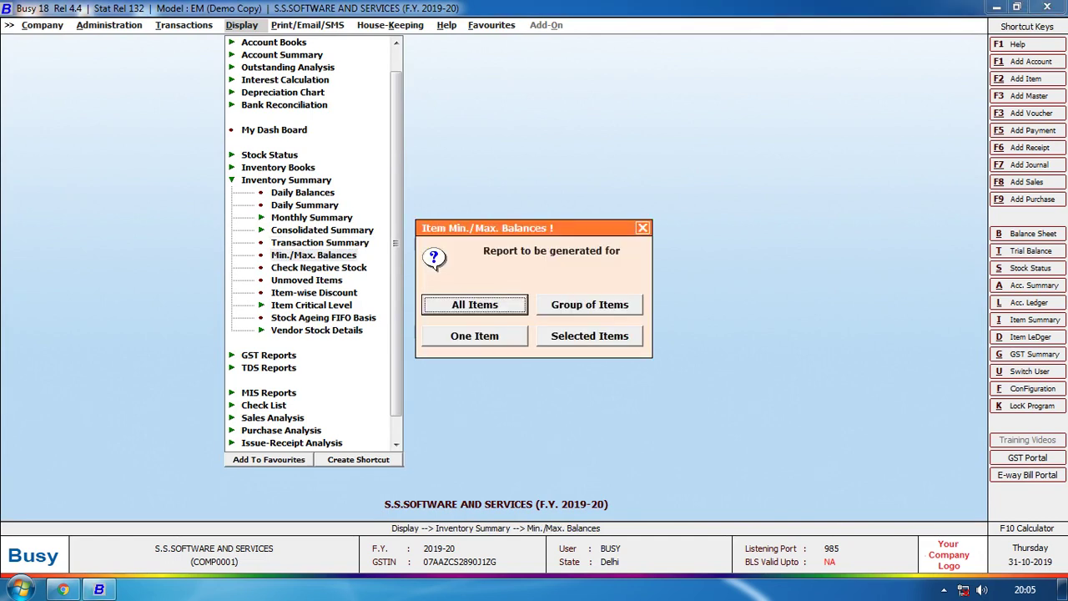
{"action": "key", "text": "Down"}
{"action": "key", "text": "Return"}
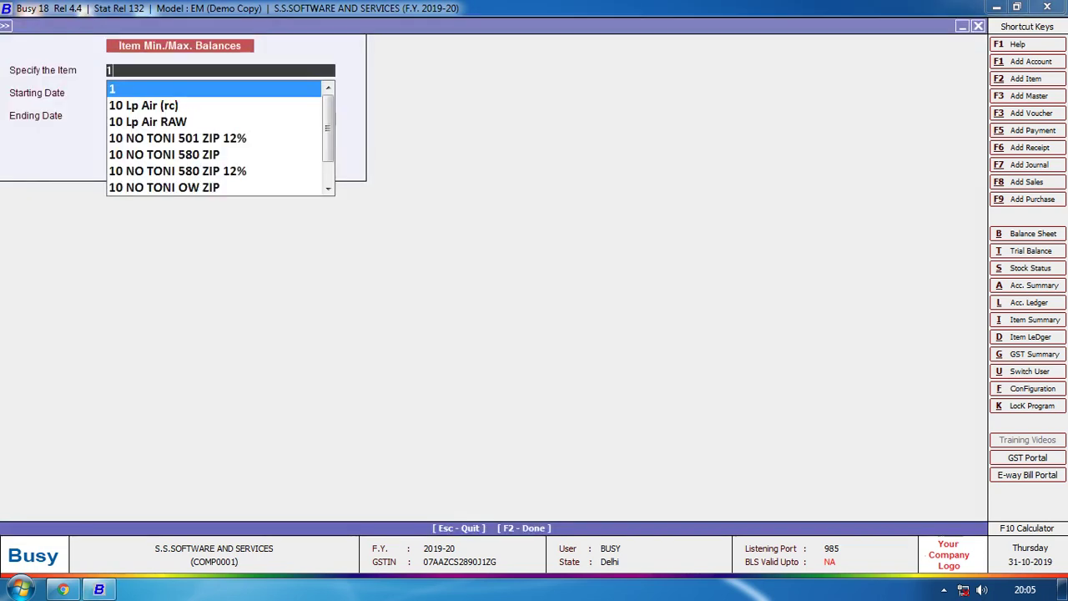
{"action": "key", "text": "Return"}
{"action": "key", "text": "Return"}
{"action": "key", "text": "F2"}
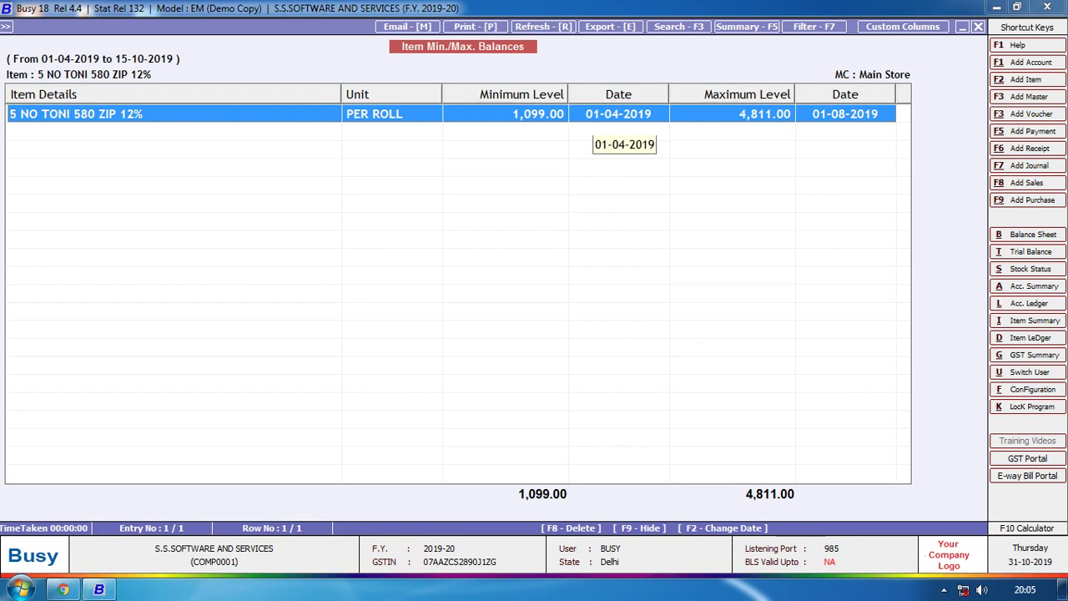
Regenerate the Min./Max. Balances report for the item 8 NO TONI 580 ZIP 12%.
{"action": "key", "text": "Escape"}
{"action": "type", "text": "8"}
{"action": "key", "text": "Return"}
{"action": "key", "text": "Return"}
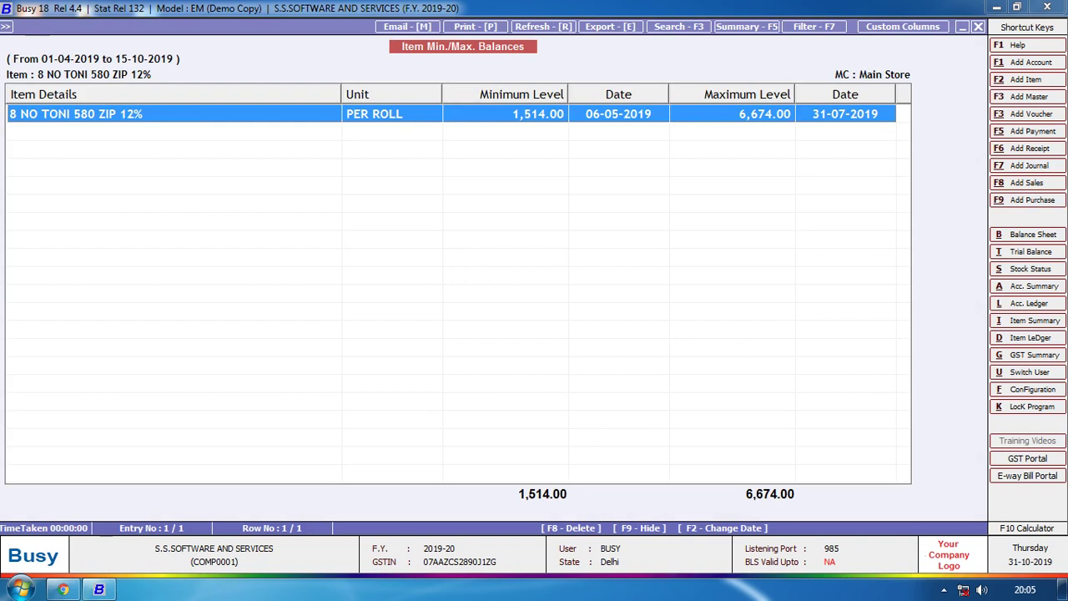
Regenerate the Min./Max. Balances report for the item 10 NO TONI 580 ZIP 12% and close the report.
{"action": "key", "text": "Escape"}
{"action": "type", "text": "10"}
{"action": "key", "text": "Return"}
{"action": "key", "text": "Return"}
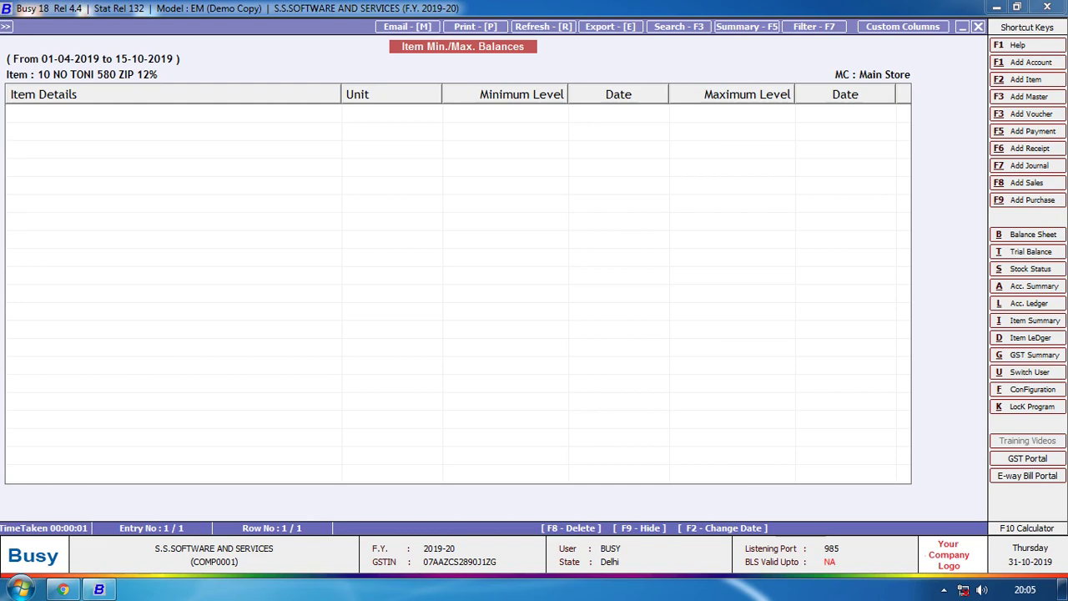
{"action": "key", "text": "Escape"}
{"action": "key", "text": "Escape"}
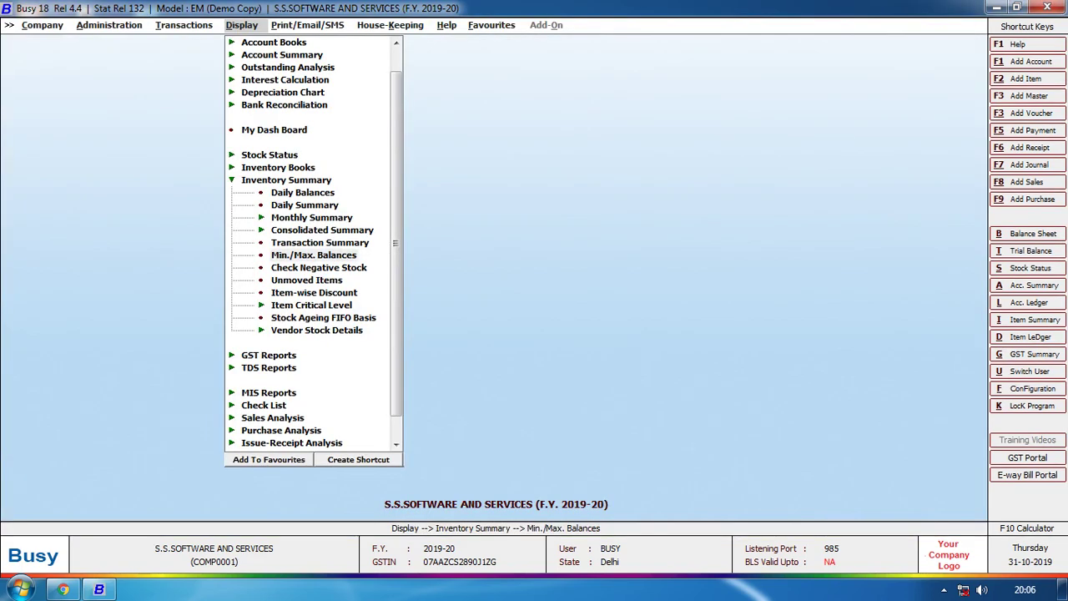
Open the Check Negative Stock report for all items and filter on the optional field Category with value A.
{"action": "left_click", "coordinate": [319, 267]}
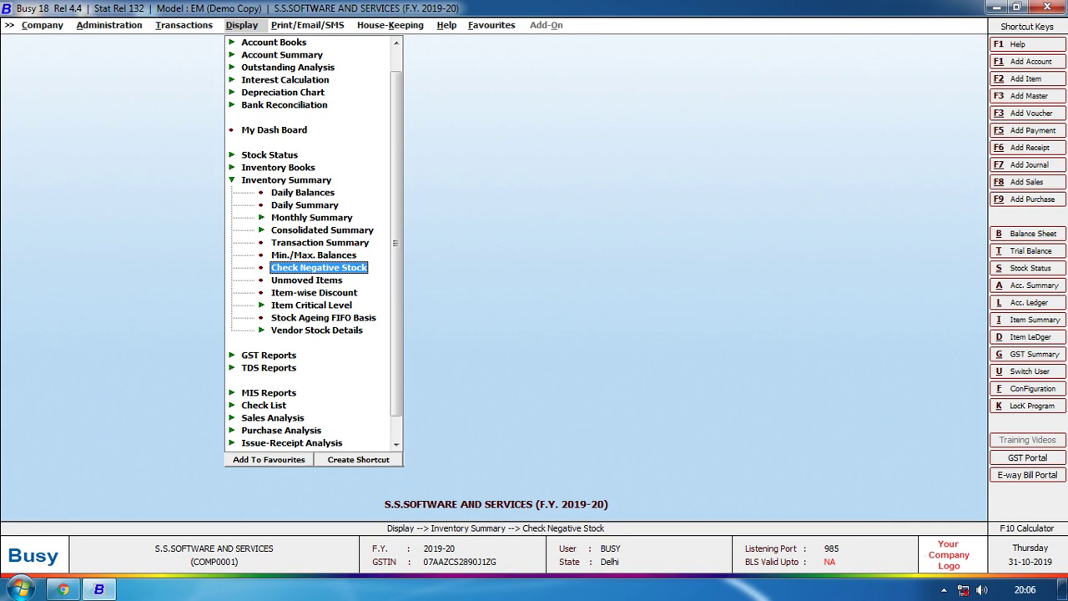
{"action": "key", "text": "Return"}
{"action": "key", "text": "Return"}
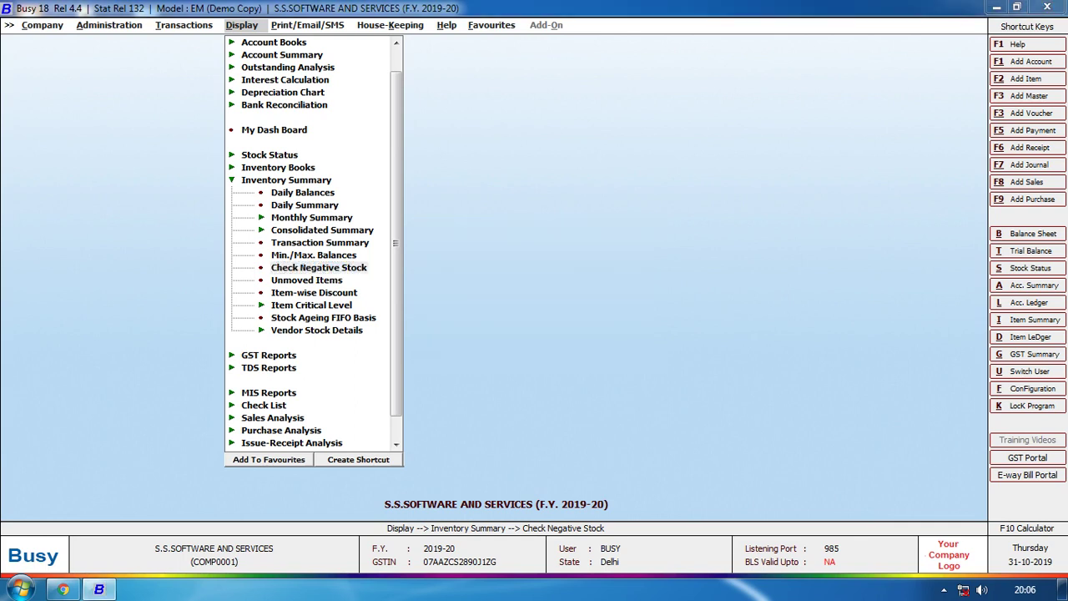
{"action": "key", "text": "Return"}
{"action": "key", "text": "Return"}
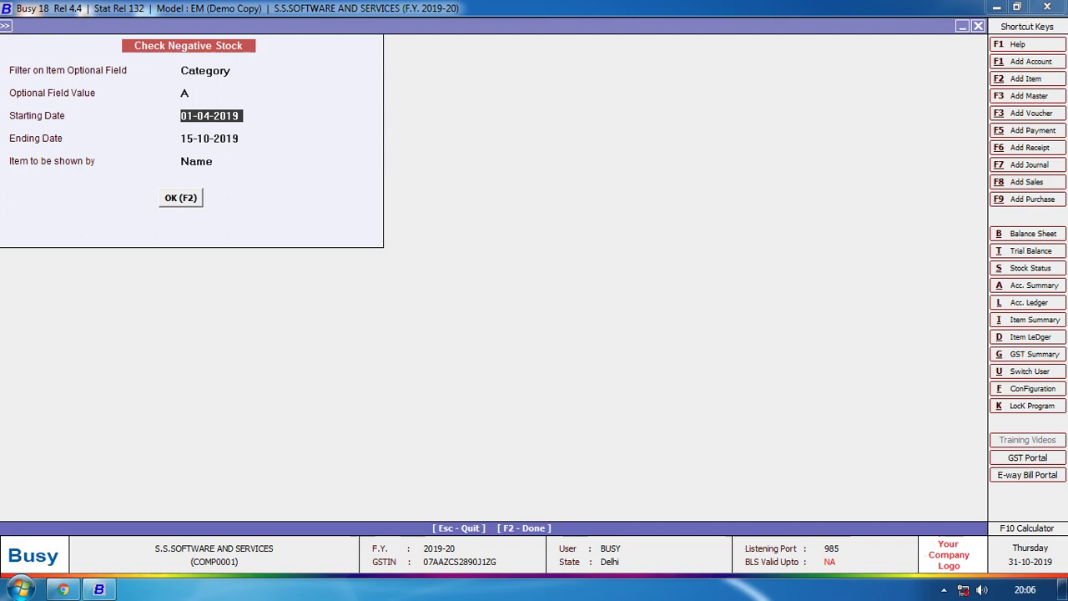
Generate the Check Negative Stock report from 01-04-2019 to 30-04-2019 with items shown by name, and close it.
{"action": "key", "text": "BackSpace"}
{"action": "key", "text": "Return"}
{"action": "type", "text": "30-4"}
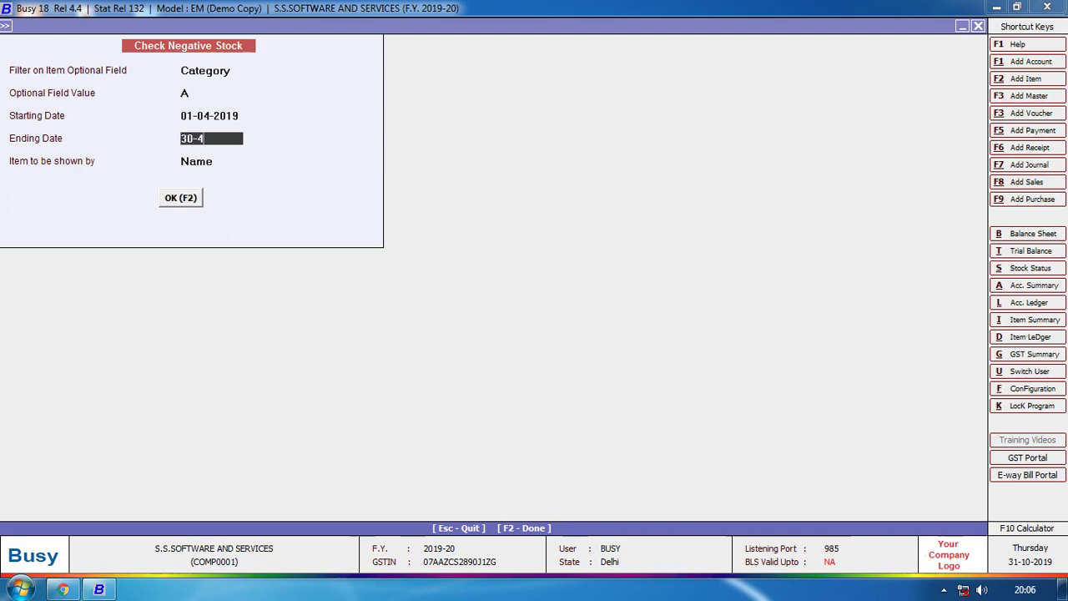
{"action": "key", "text": "Return"}
{"action": "key", "text": "Return"}
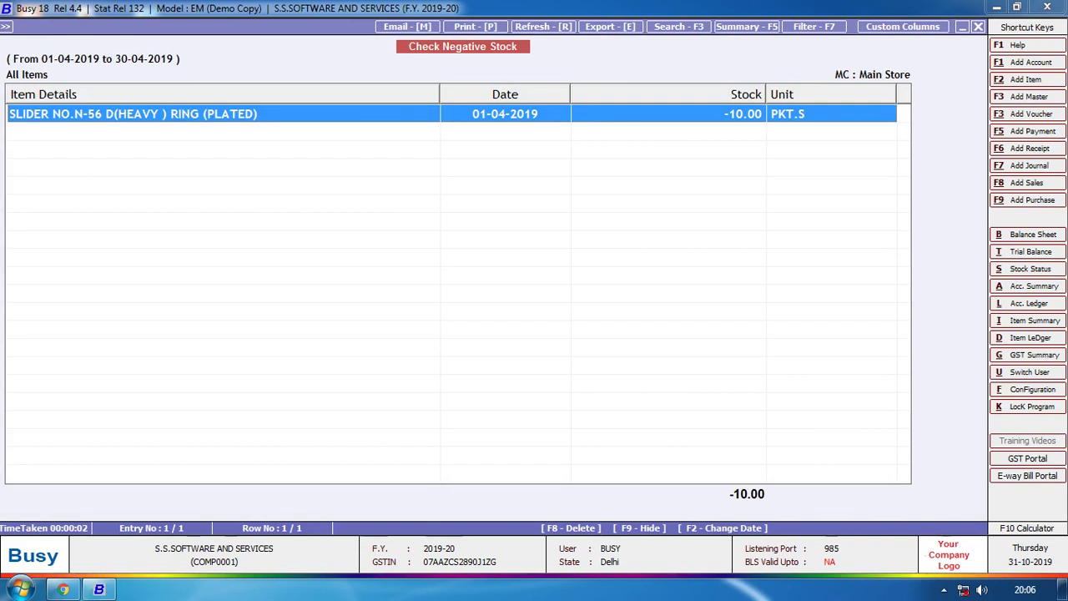
{"action": "key", "text": "Escape"}
{"action": "key", "text": "Escape"}
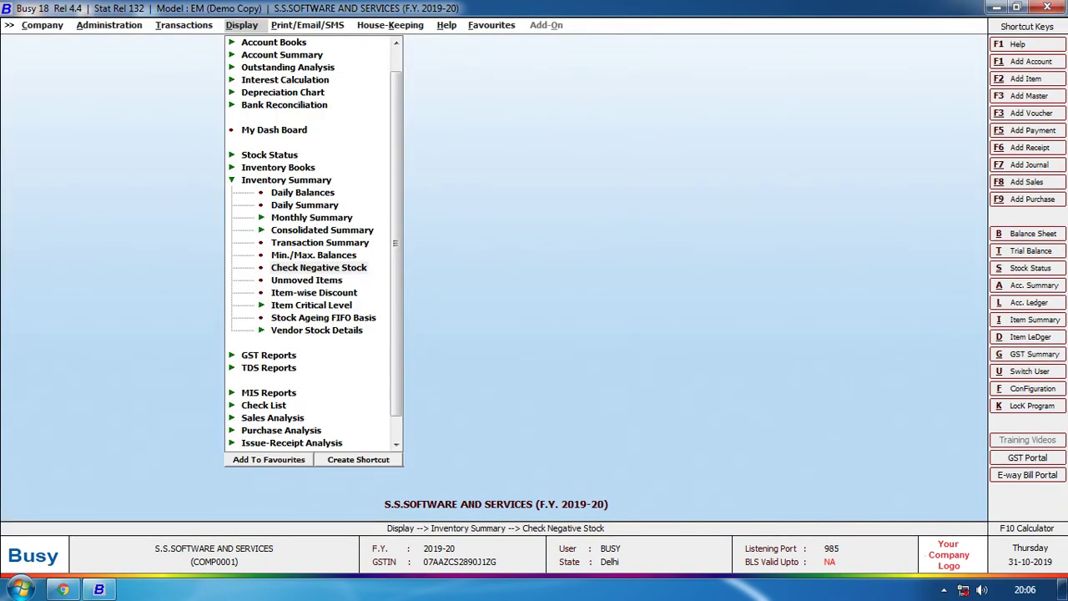
Generate the Unmoved Items report for the FABRIC group with the optional field Category set to A, and return to its settings.
{"action": "left_click", "coordinate": [307, 280]}
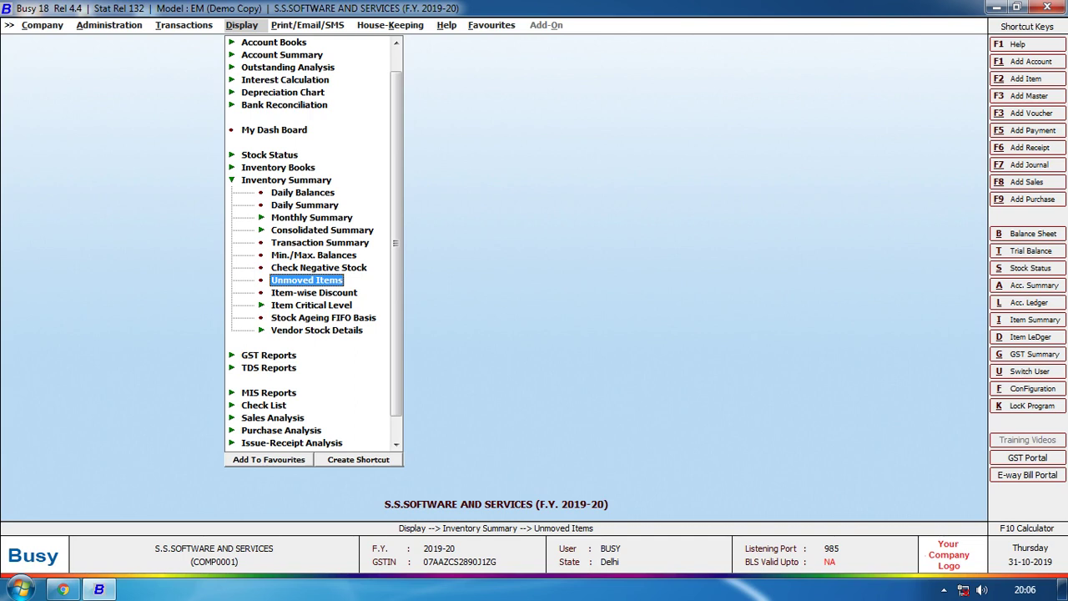
{"action": "key", "text": "Return"}
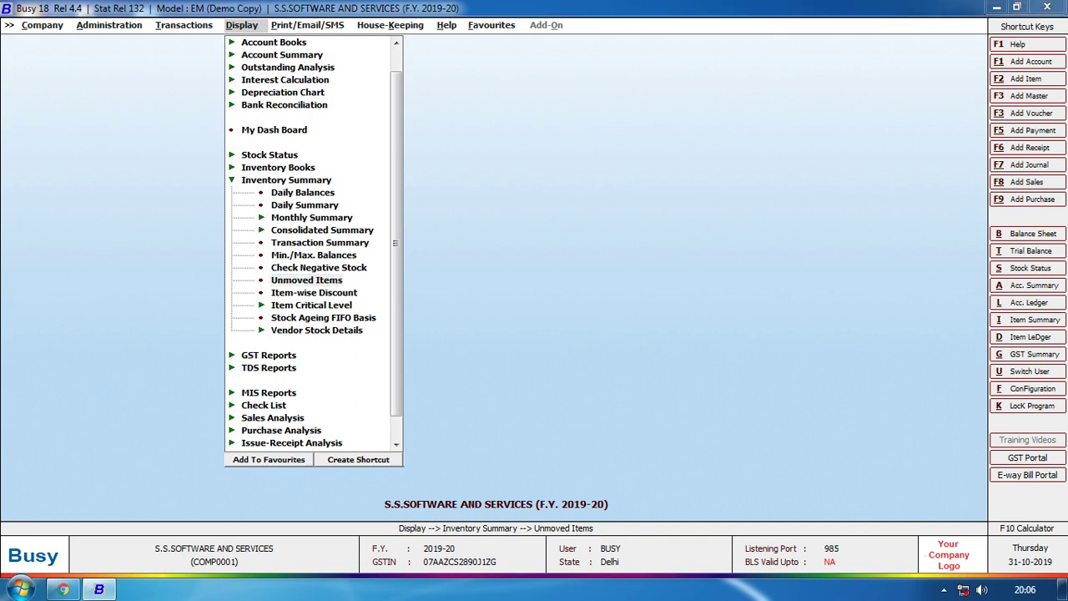
{"action": "key", "text": "Return"}
{"action": "type", "text": "D"}
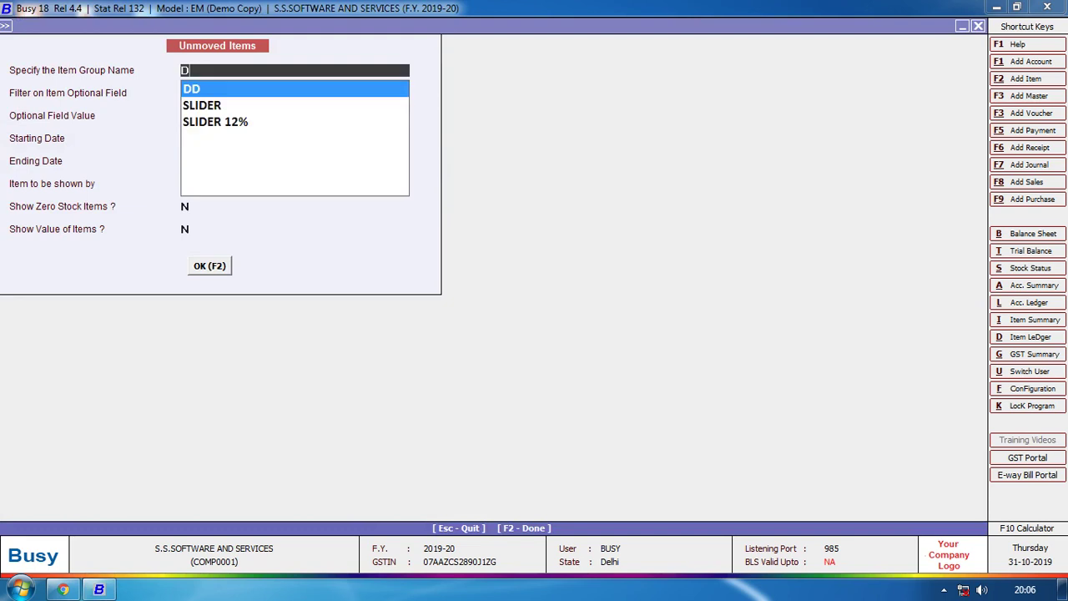
{"action": "key", "text": "BackSpace"}
{"action": "type", "text": "F"}
{"action": "key", "text": "Return"}
{"action": "key", "text": "Return"}
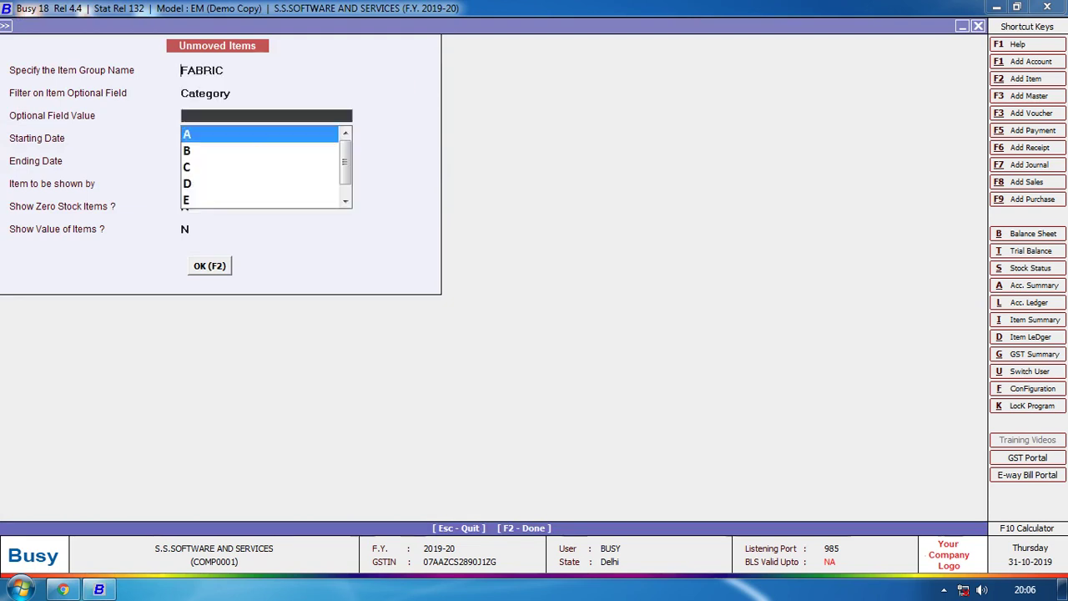
{"action": "key", "text": "F2"}
{"action": "key", "text": "Escape"}
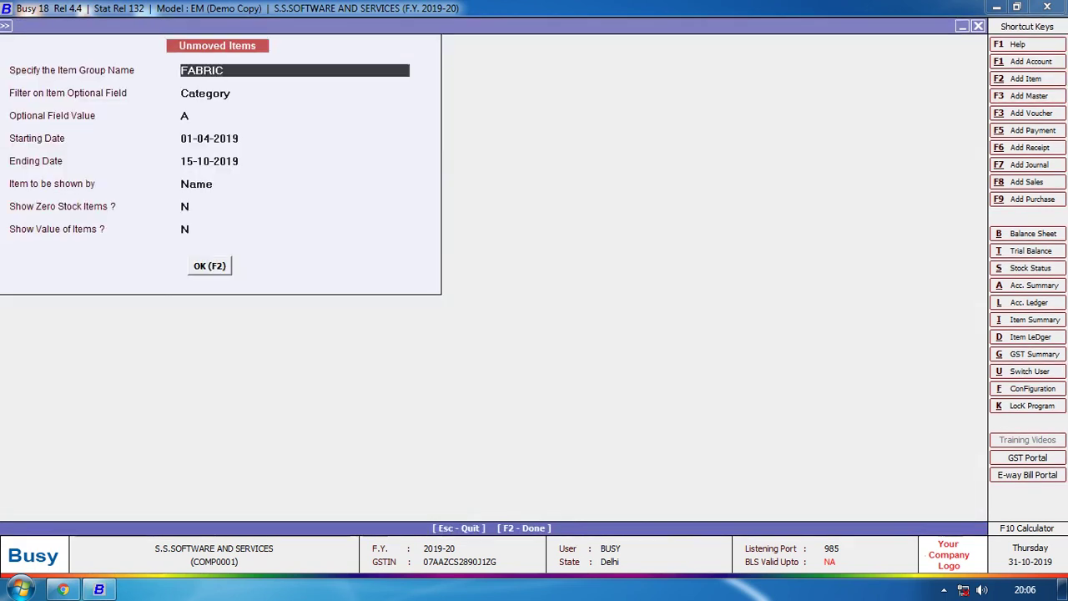
Change the item optional field filter and regenerate the Unmoved Items report for FABRIC from 01-04-2019 to 15-10-2019.
{"action": "key", "text": "Return"}
{"action": "key", "text": "Up"}
{"action": "key", "text": "Return"}
{"action": "key", "text": "F2"}
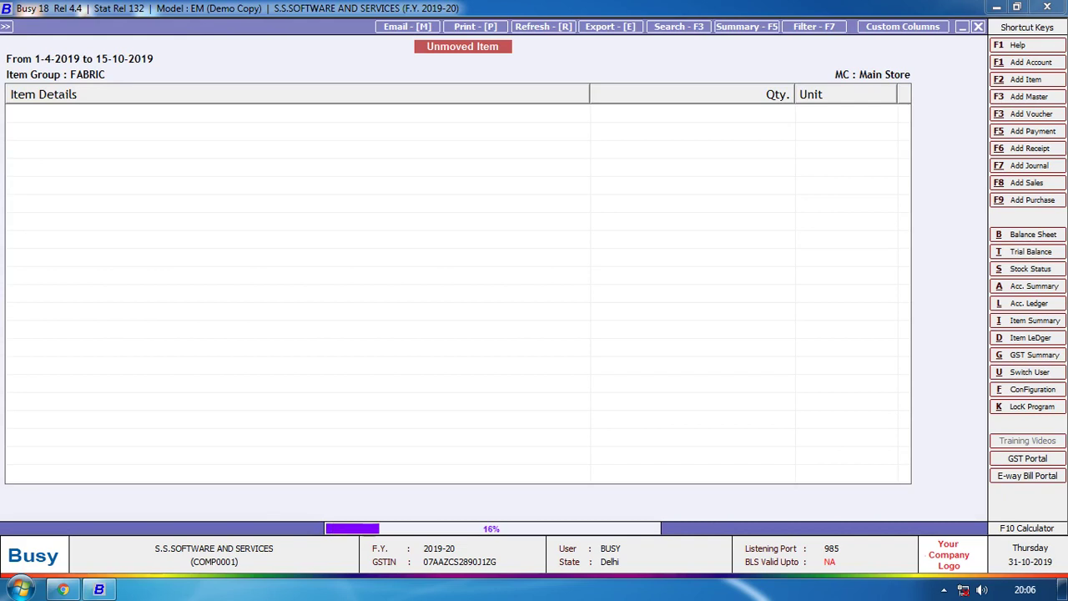
{"action": "key", "text": "Escape"}
{"action": "key", "text": "Return"}
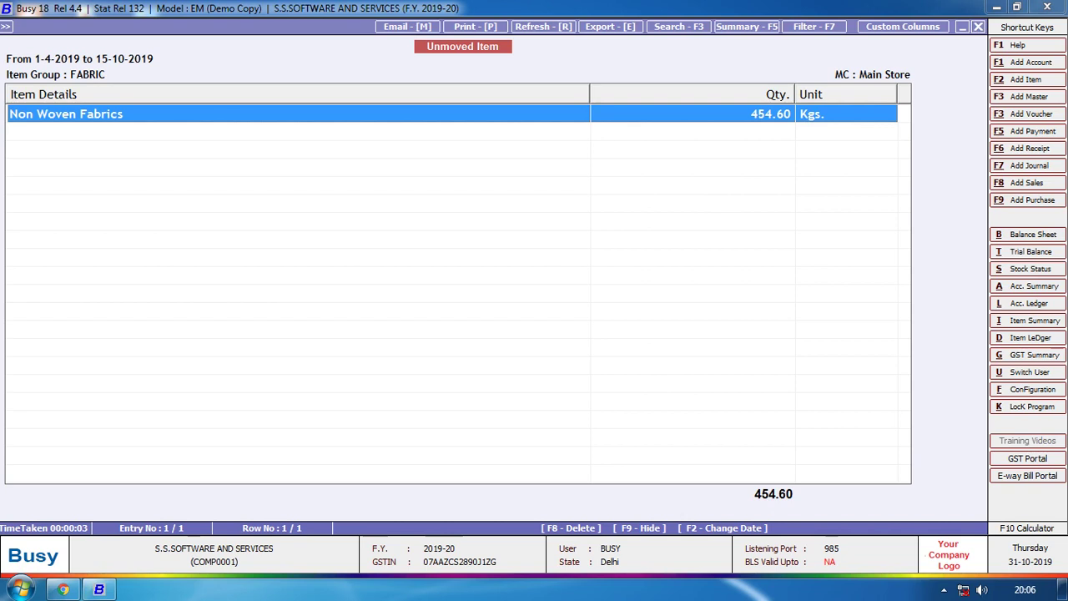
Check the item ledger of Non Woven Fabrics from the Unmoved Items report, and close the reports.
{"action": "key", "text": "Return"}
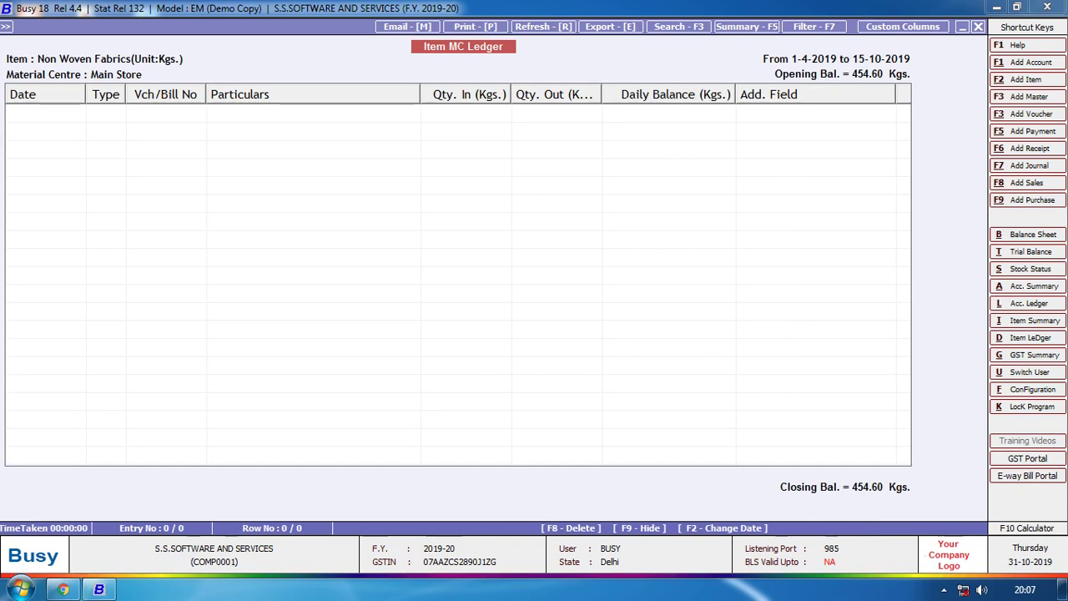
{"action": "key", "text": "Escape"}
{"action": "key", "text": "Escape"}
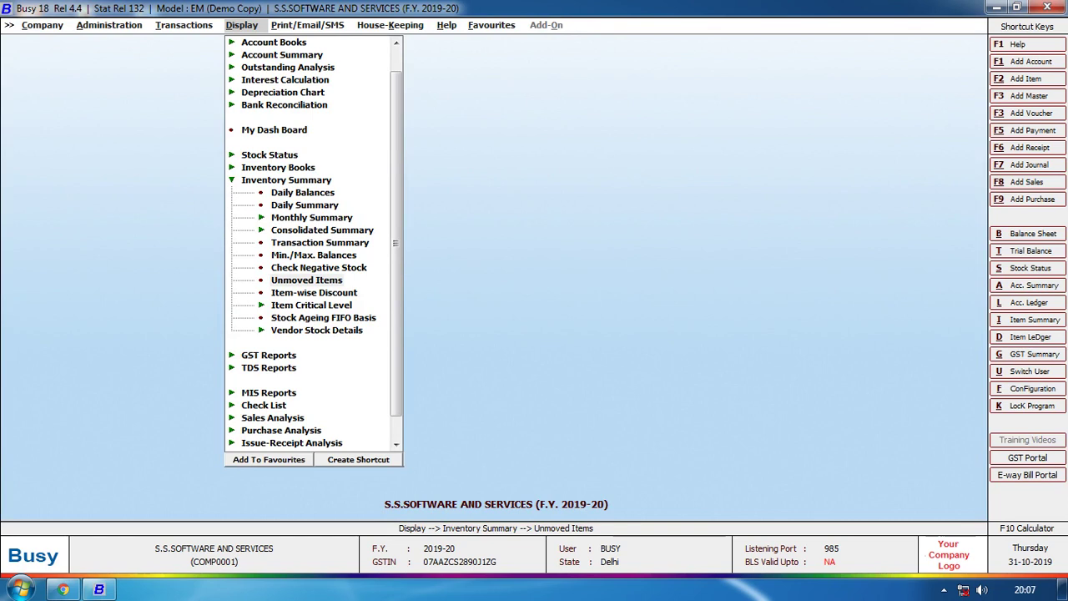
Open the Item-wise Discount report settings for a single party, choosing SHIVAM TRADERS and voucher type S.
{"action": "left_click", "coordinate": [313, 292]}
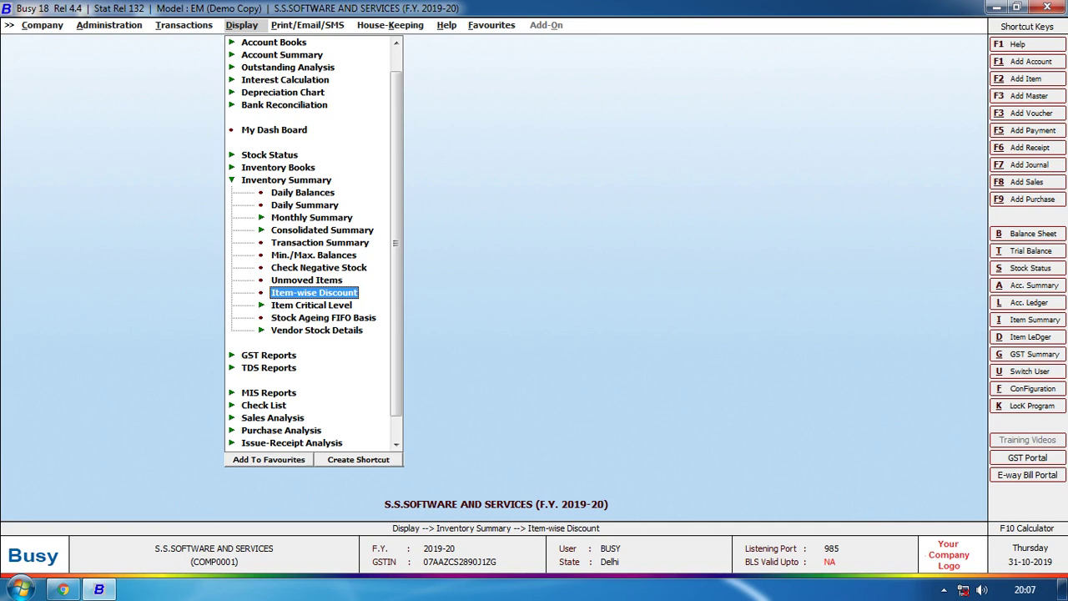
{"action": "key", "text": "Return"}
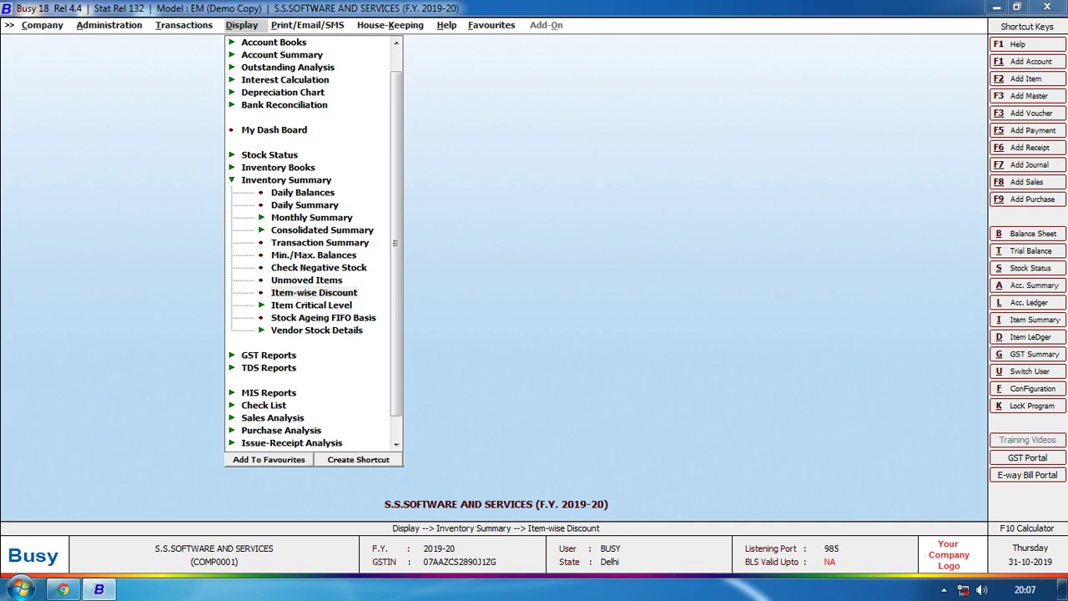
{"action": "key", "text": "Right"}
{"action": "key", "text": "Return"}
{"action": "type", "text": "2"}
{"action": "key", "text": "Return"}
{"action": "key", "text": "Return"}
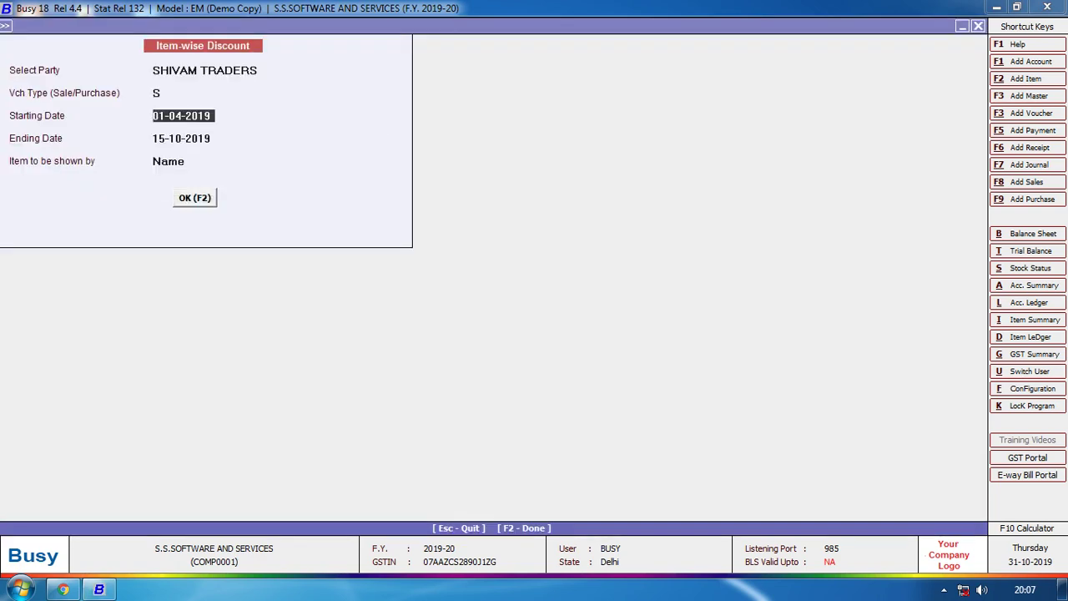
Generate the Item-wise Discount report for VEENA PACKAGING INDUSTRIES from 01-04-2019 to 15-10-2019, and close the report.
{"action": "key", "text": "Return"}
{"action": "key", "text": "Up"}
{"action": "key", "text": "Up"}
{"action": "key", "text": "Up"}
{"action": "type", "text": "VEE"}
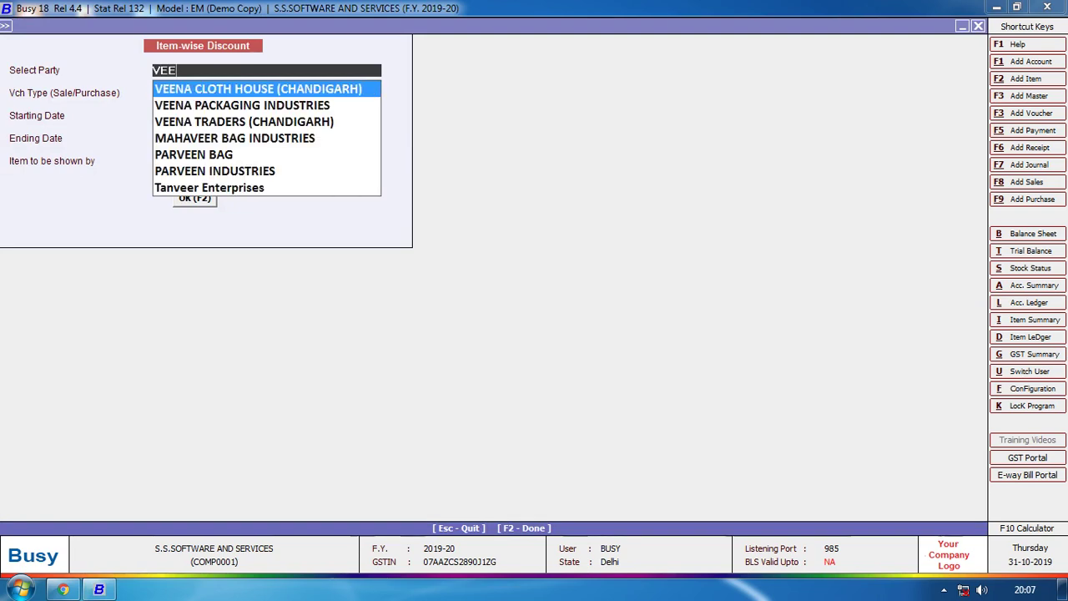
{"action": "key", "text": "Down"}
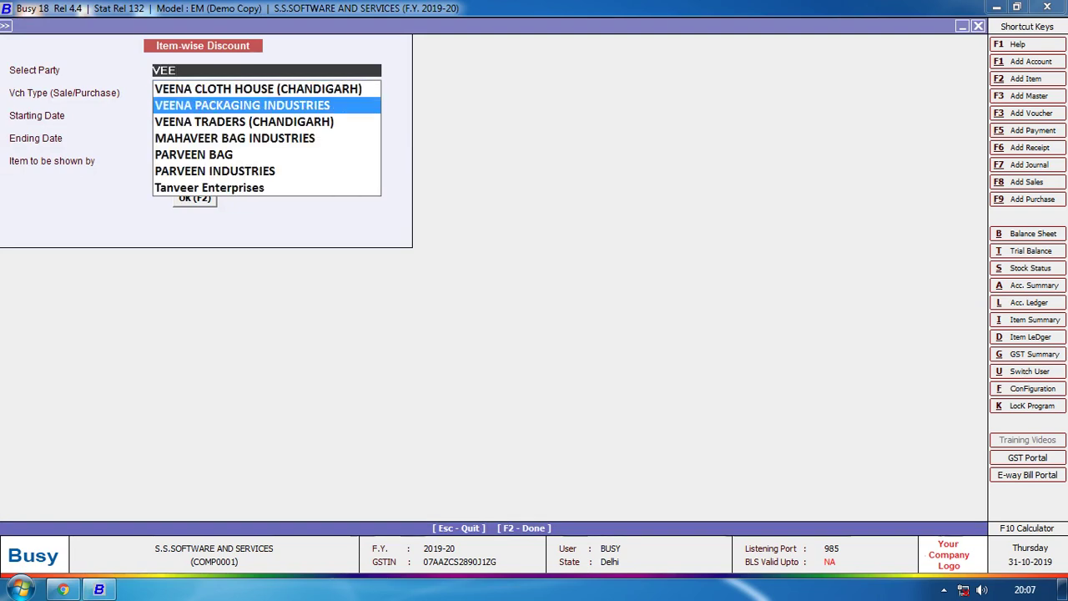
{"action": "key", "text": "Return"}
{"action": "key", "text": "F2"}
{"action": "key", "text": "Escape"}
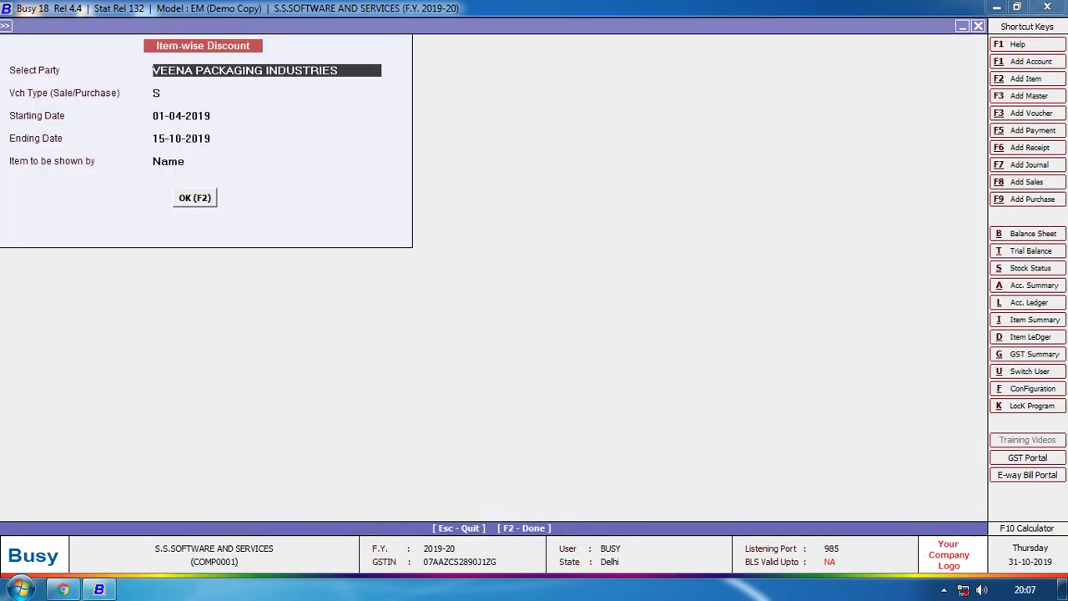
{"action": "key", "text": "Escape"}
{"action": "key", "text": "Return"}
{"action": "key", "text": "Escape"}
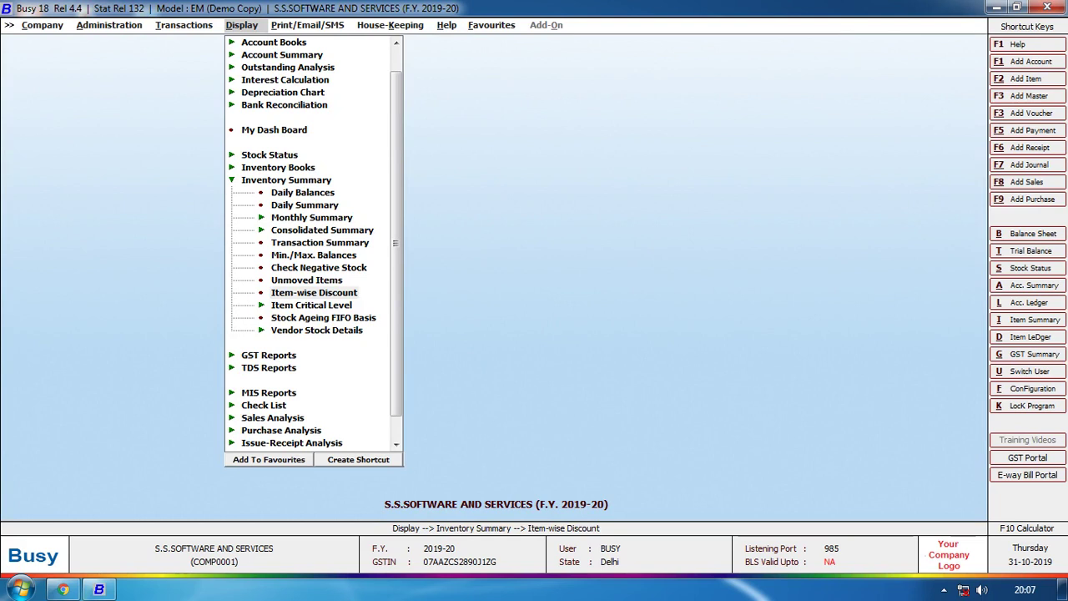
Start a new item master and name the item ITEM-240.
{"action": "left_click", "coordinate": [312, 305]}
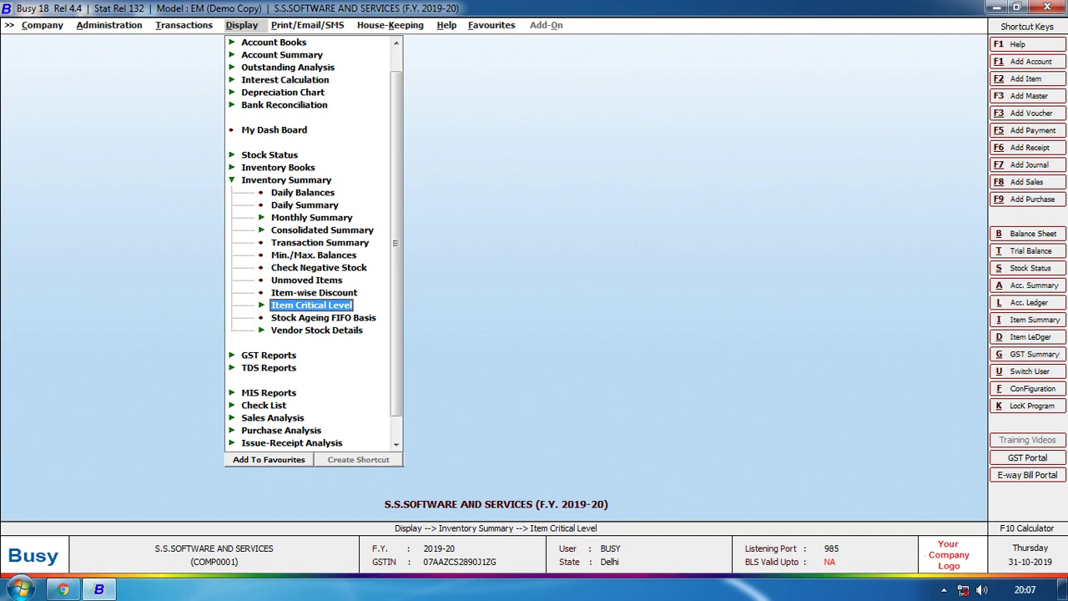
{"action": "key", "text": "Left"}
{"action": "key", "text": "Left"}
{"action": "key", "text": "Down"}
{"action": "key", "text": "Down"}
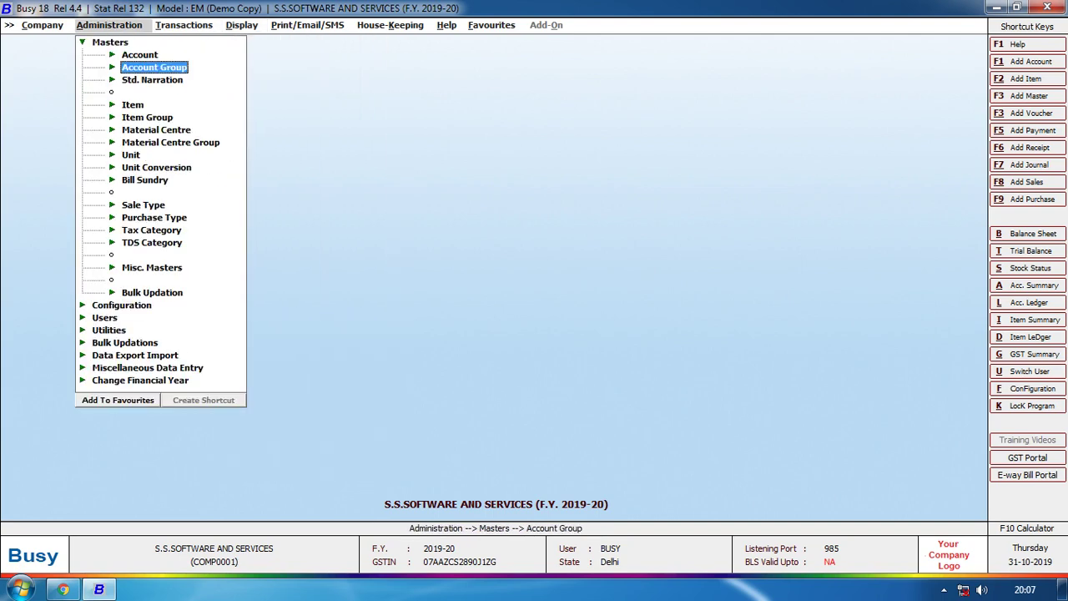
{"action": "key", "text": "Down"}
{"action": "key", "text": "Down"}
{"action": "key", "text": "Return"}
{"action": "key", "text": "Return"}
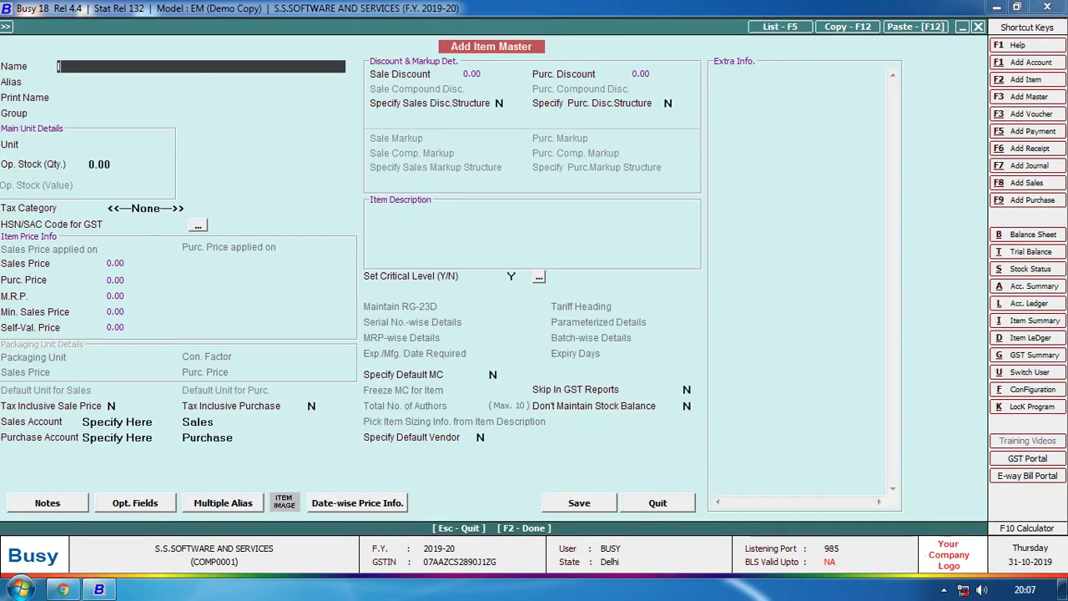
{"action": "type", "text": "ITEM-240"}
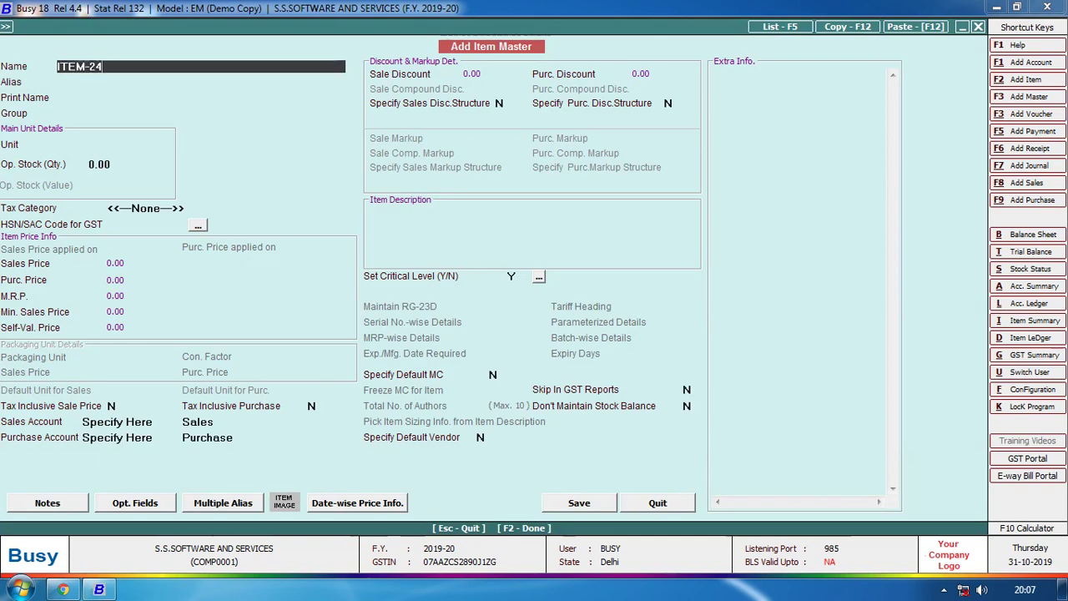
Assign ITEM-240 to the SLIDER group and leave its optional Category field empty.
{"action": "key", "text": "Return"}
{"action": "key", "text": "Return"}
{"action": "key", "text": "Return"}
{"action": "key", "text": "Return"}
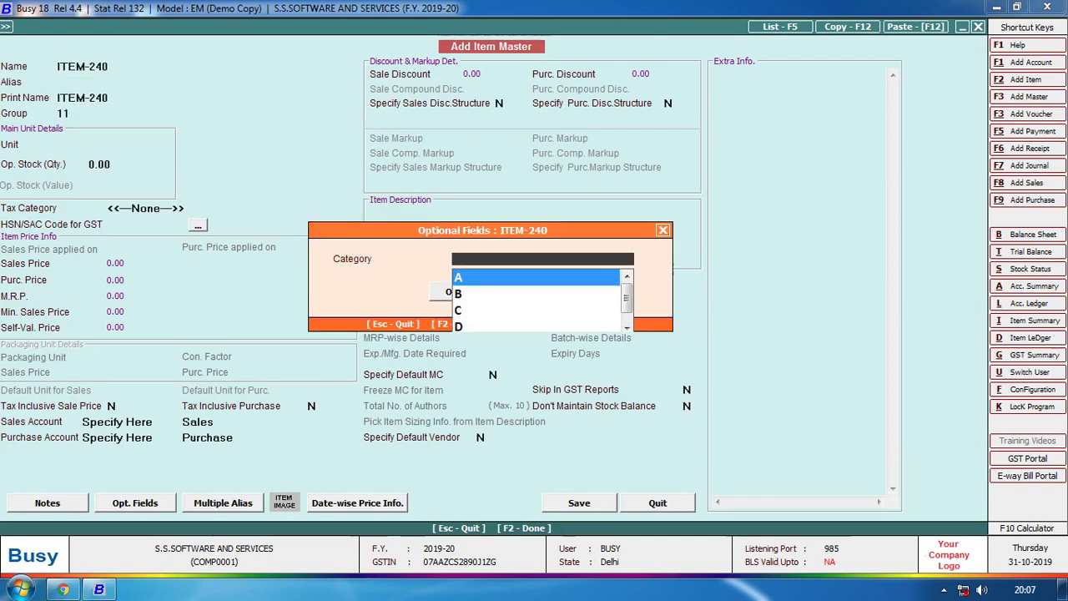
{"action": "key", "text": "Escape"}
{"action": "key", "text": "Return"}
{"action": "key", "text": "Return"}
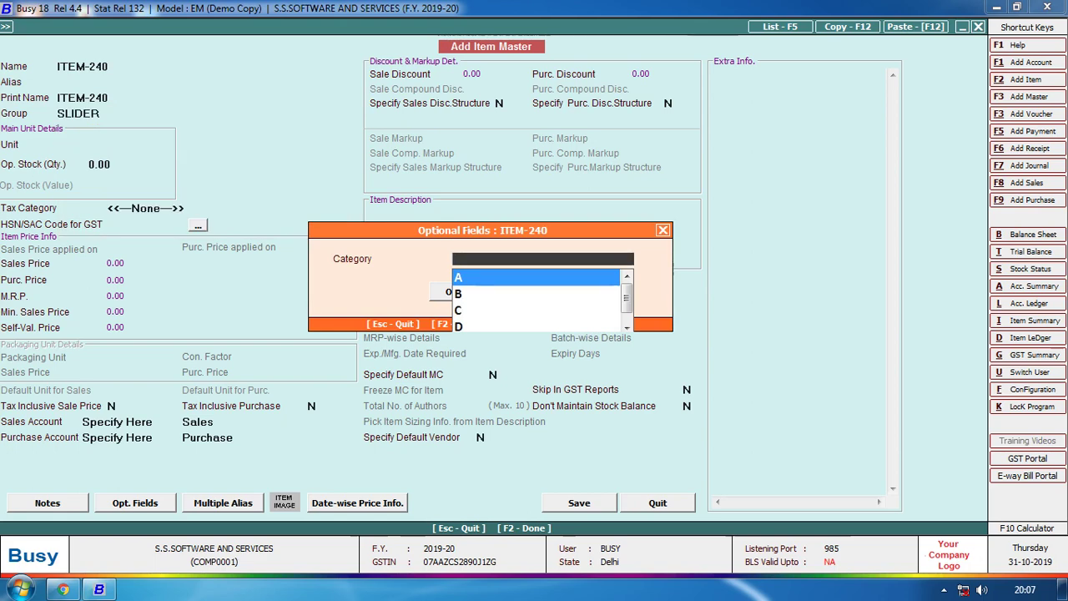
{"action": "key", "text": "Escape"}
Fill in unit Pcs., tax category 18 and HSN code 9607, skip the sales price levels, and keep the default Sales and Purchase accounts.
{"action": "key", "text": "Return"}
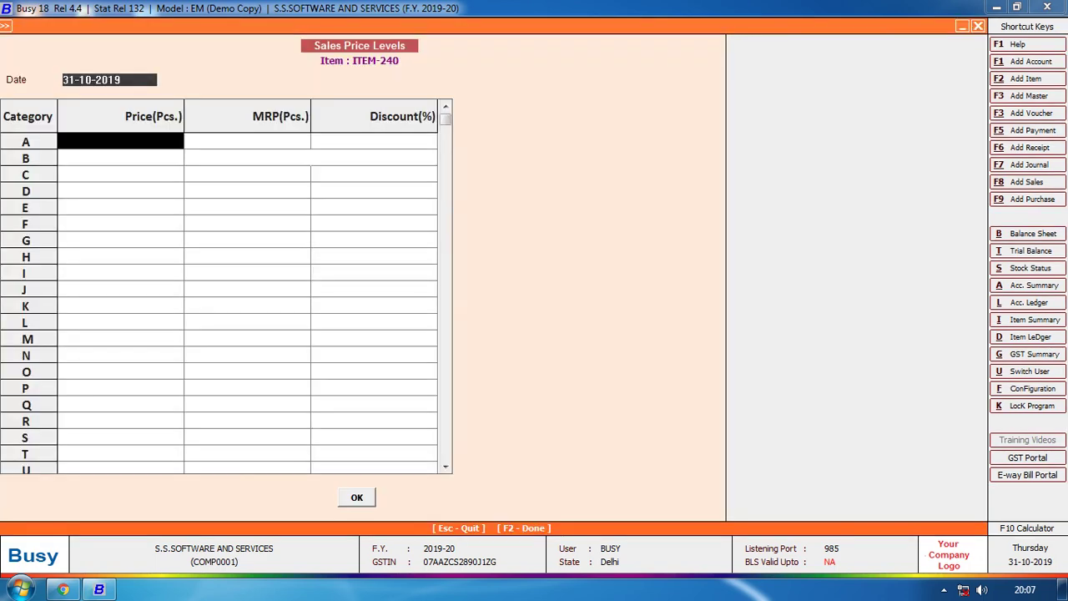
{"action": "key", "text": "Escape"}
{"action": "key", "text": "Return"}
{"action": "key", "text": "Return"}
{"action": "key", "text": "Return"}
{"action": "key", "text": "Return"}
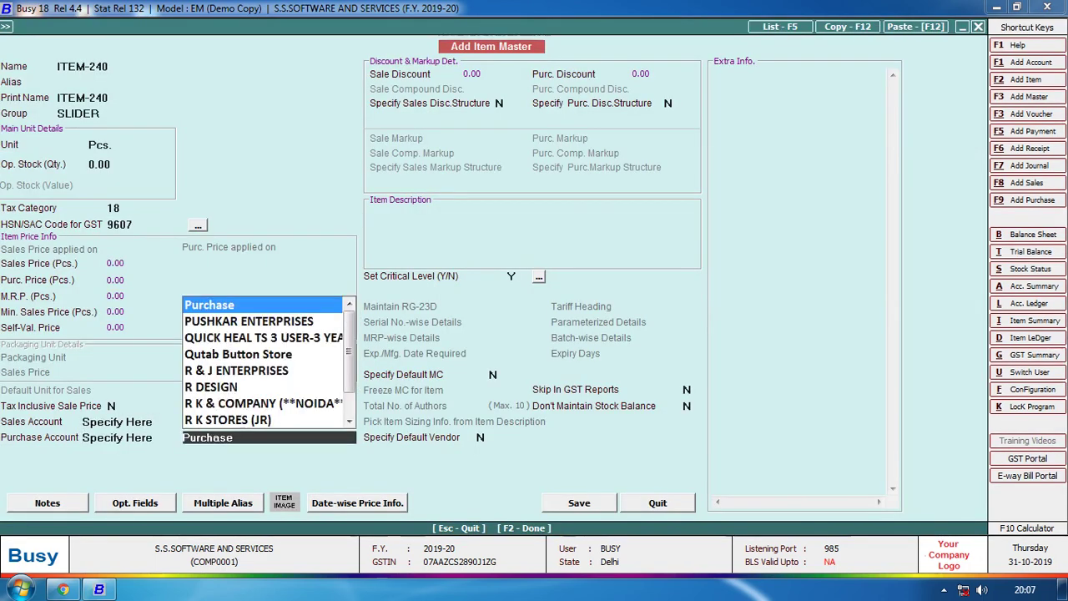
{"action": "key", "text": "Return"}
{"action": "key", "text": "Return"}
{"action": "key", "text": "Return"}
{"action": "key", "text": "Return"}
{"action": "key", "text": "Return"}
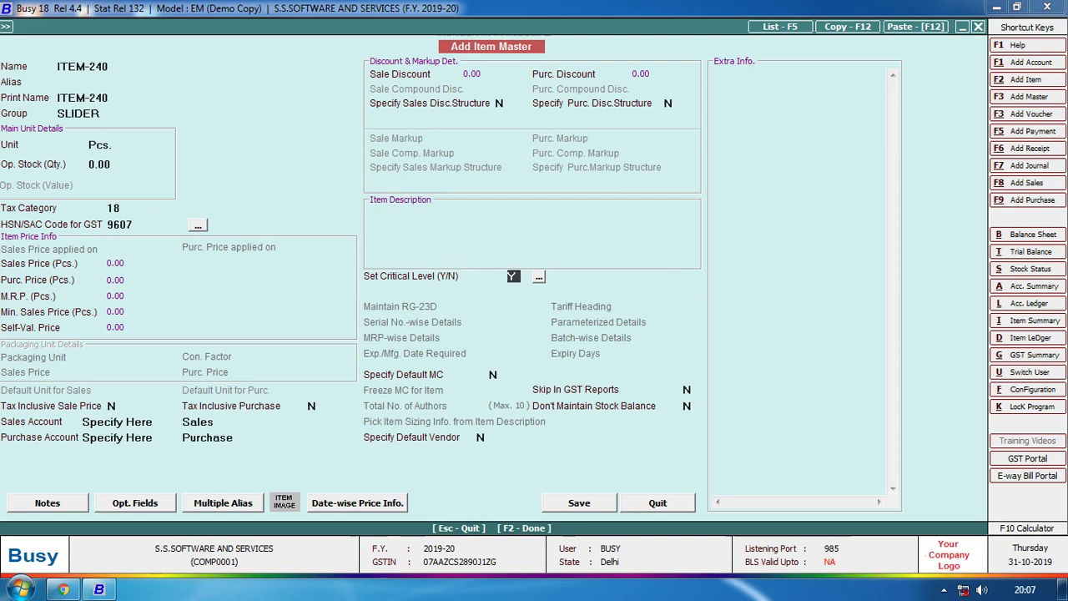
Define the item's critical quantity levels as minimum 10, reorder 25 and maximum 50.
{"action": "key", "text": "Return"}
{"action": "key", "text": "Return"}
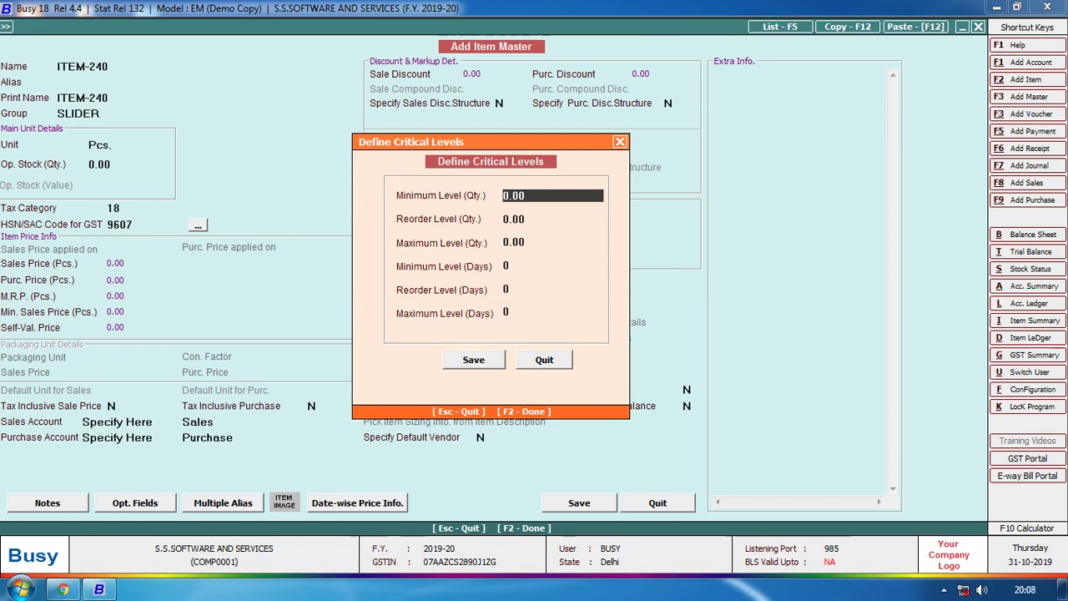
{"action": "type", "text": "10"}
{"action": "key", "text": "Return"}
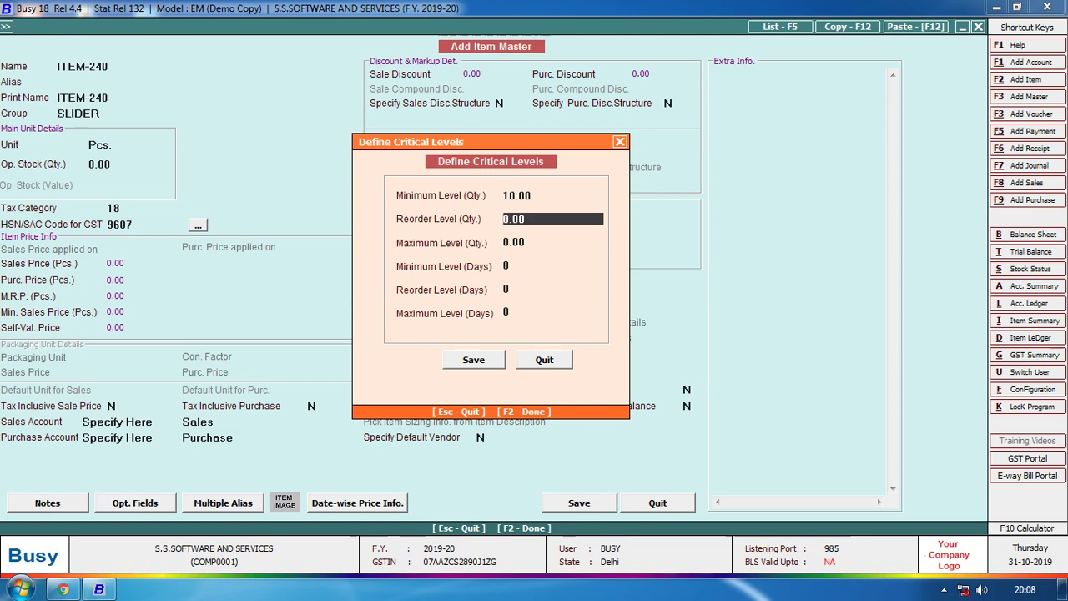
{"action": "type", "text": "25"}
{"action": "key", "text": "Return"}
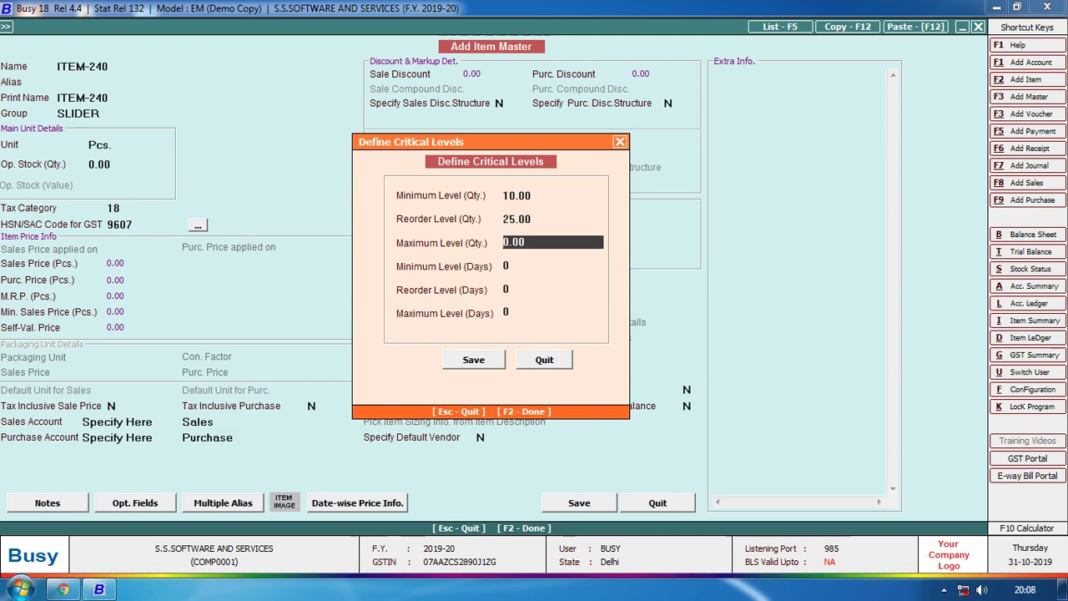
{"action": "key", "text": "Return"}
{"action": "left_click", "coordinate": [552, 242]}
{"action": "type", "text": "50"}
{"action": "key", "text": "Return"}
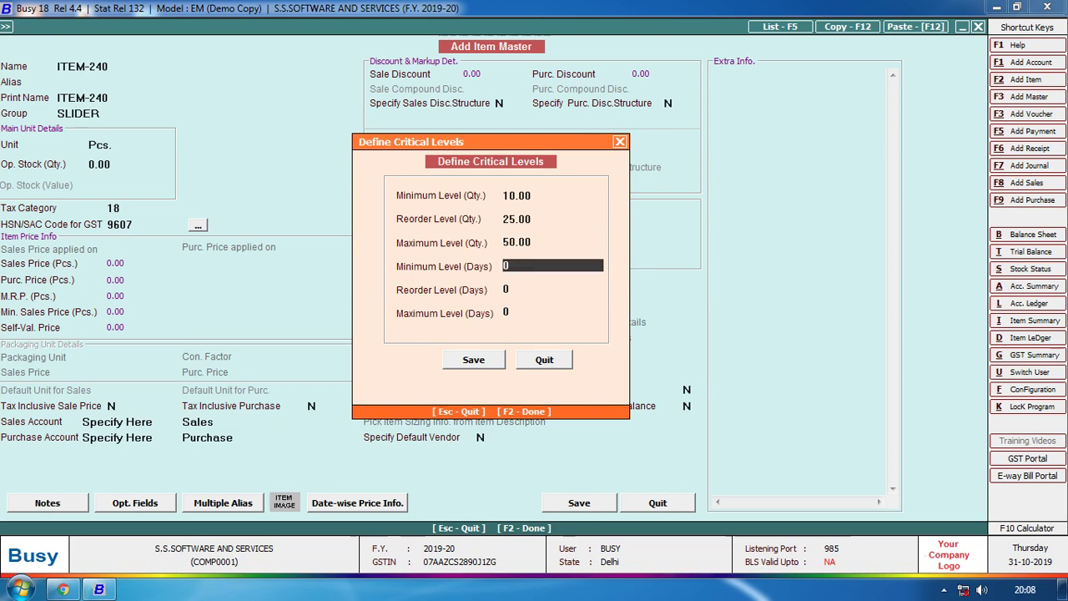
Review the minimum, reorder and maximum critical level fields by quantity and by days.
{"action": "key", "text": "Up"}
{"action": "key", "text": "Up"}
{"action": "key", "text": "Up"}
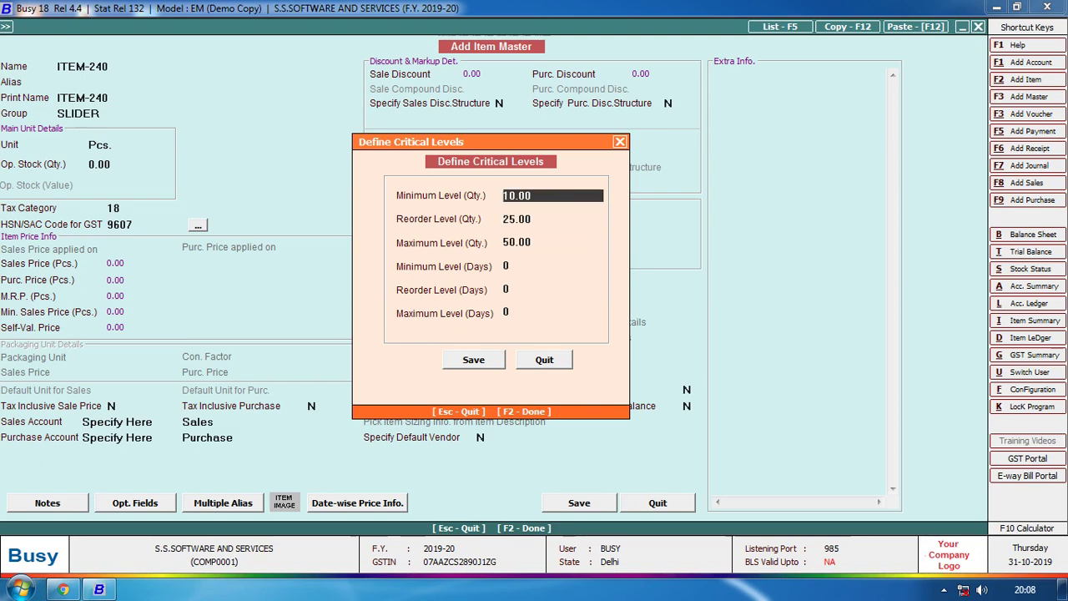
{"action": "left_click", "coordinate": [553, 219]}
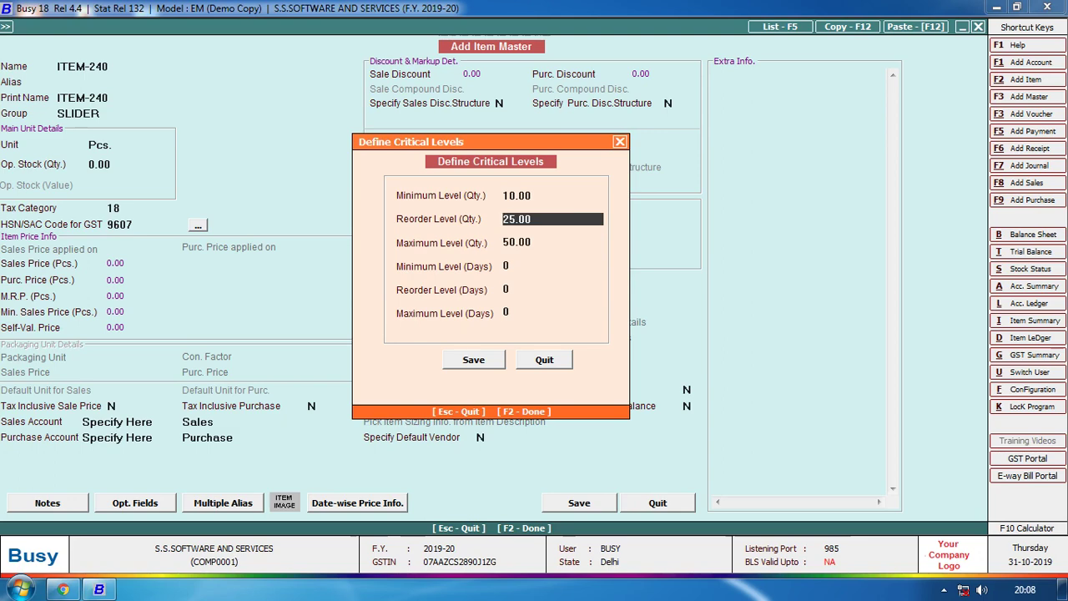
{"action": "left_click", "coordinate": [552, 242]}
{"action": "left_click", "coordinate": [552, 265]}
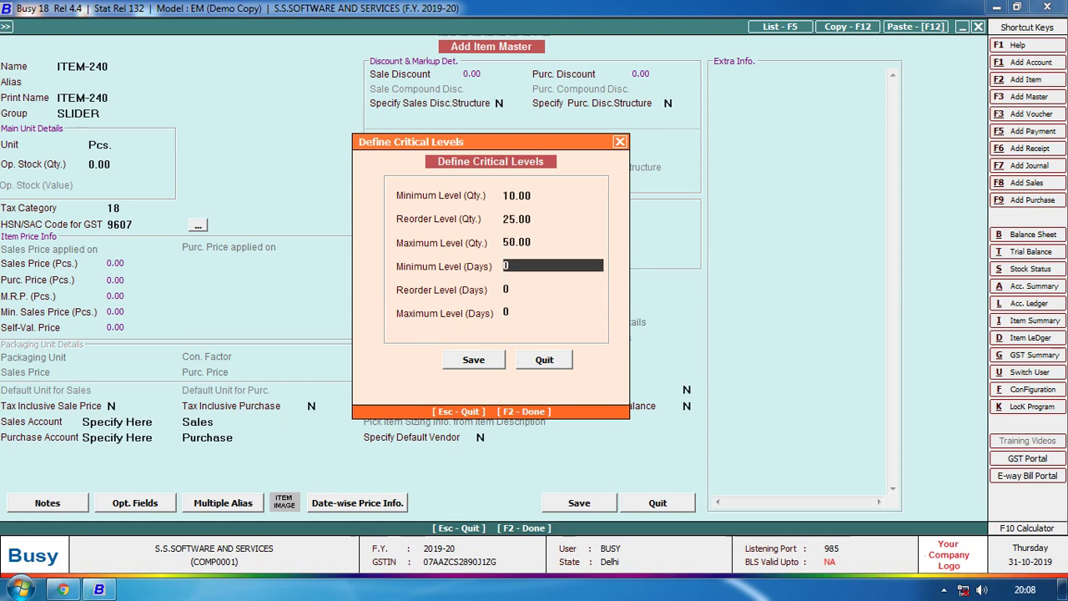
{"action": "left_click", "coordinate": [553, 290]}
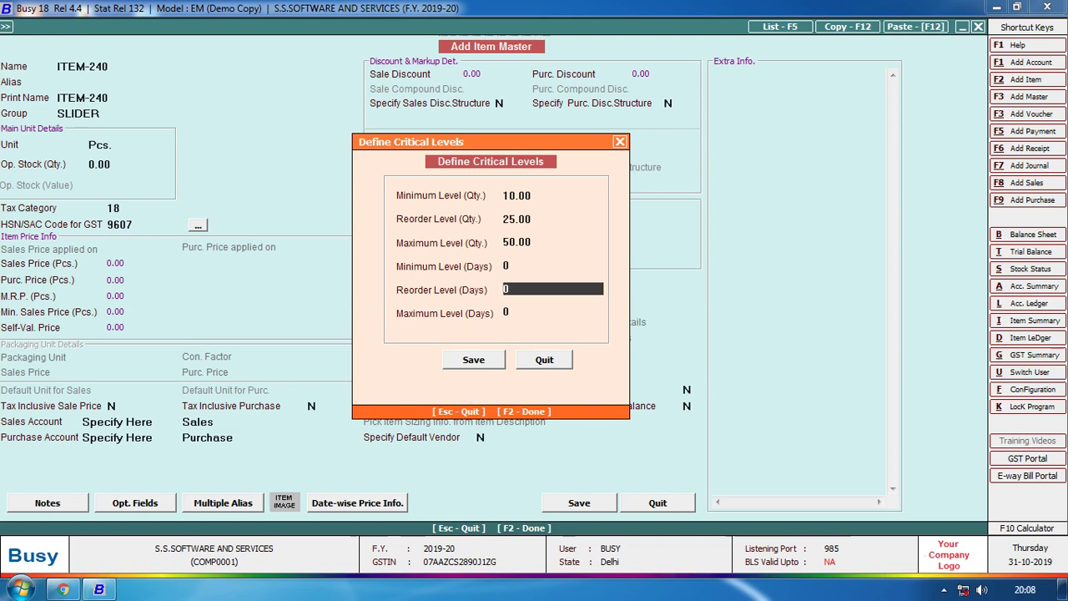
Save the critical levels with the day levels left at 0, and save the new item ITEM-240.
{"action": "key", "text": "Return"}
{"action": "key", "text": "Return"}
{"action": "key", "text": "Return"}
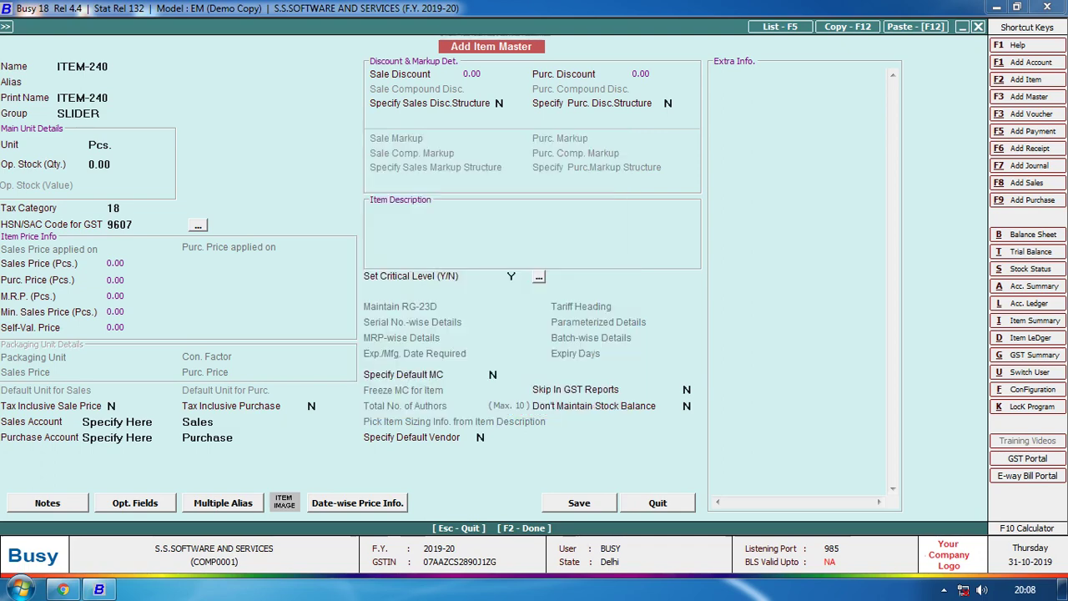
{"action": "key", "text": "Return"}
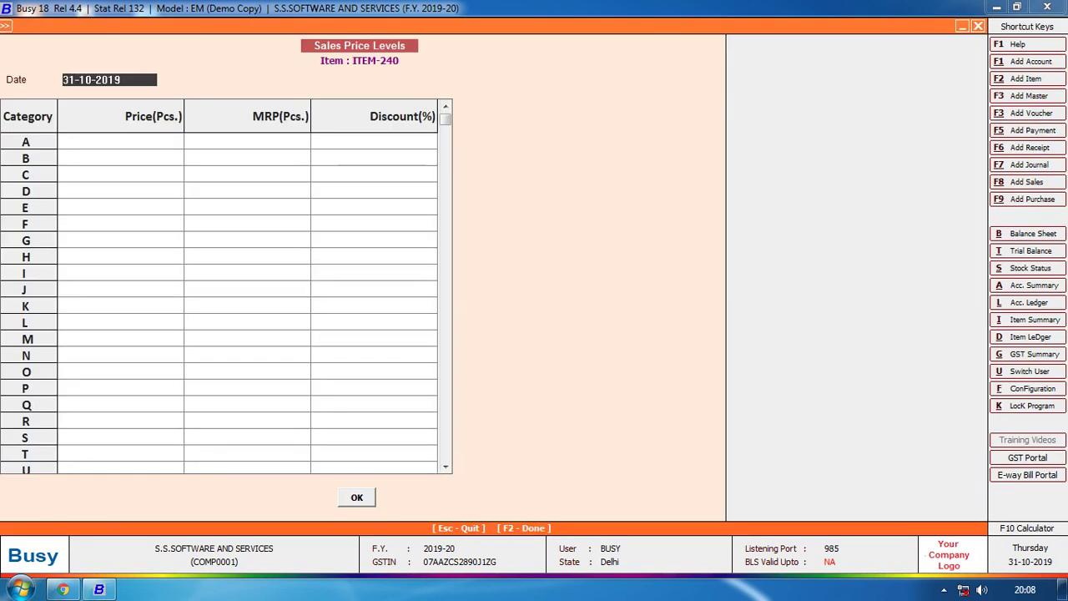
{"action": "key", "text": "Return"}
{"action": "key", "text": "Return"}
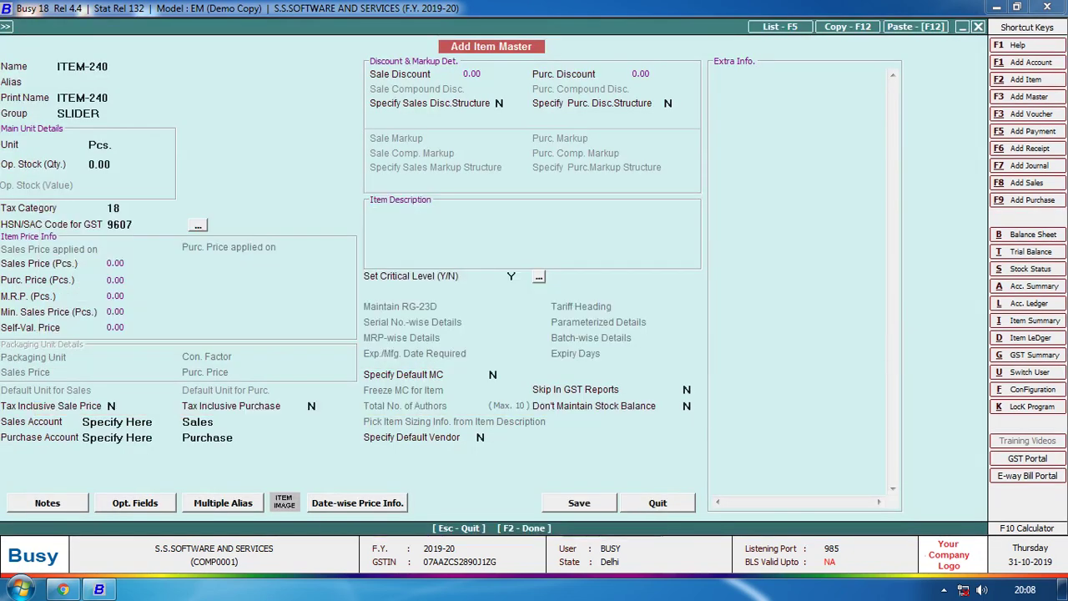
Generate the Minimum Level report under Item Critical Level as on 15-10-2019, and close it.
{"action": "key", "text": "Right"}
{"action": "key", "text": "Right"}
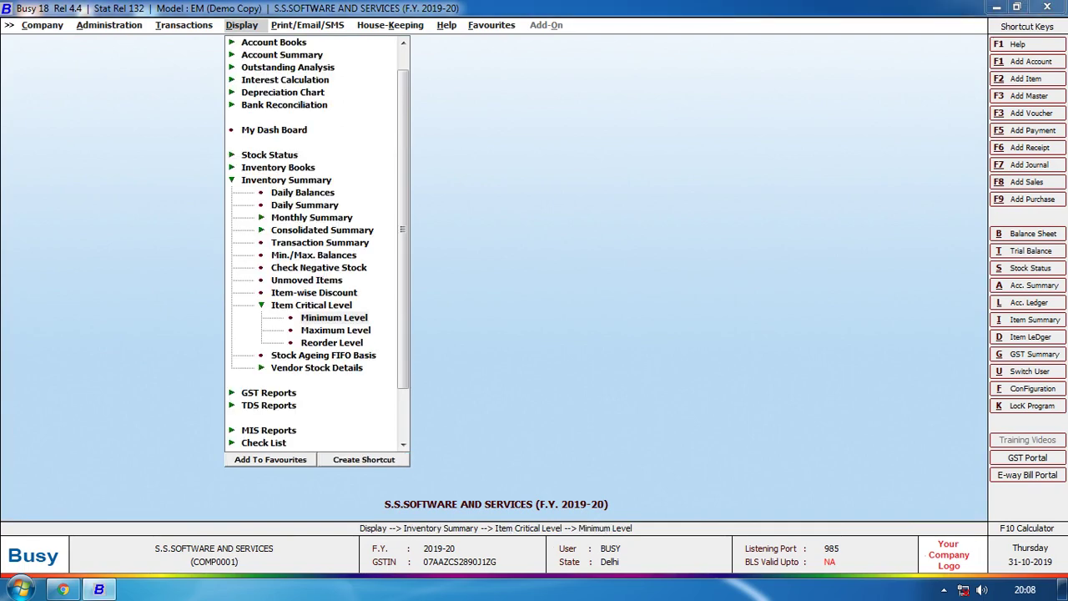
{"action": "key", "text": "Return"}
{"action": "key", "text": "F2"}
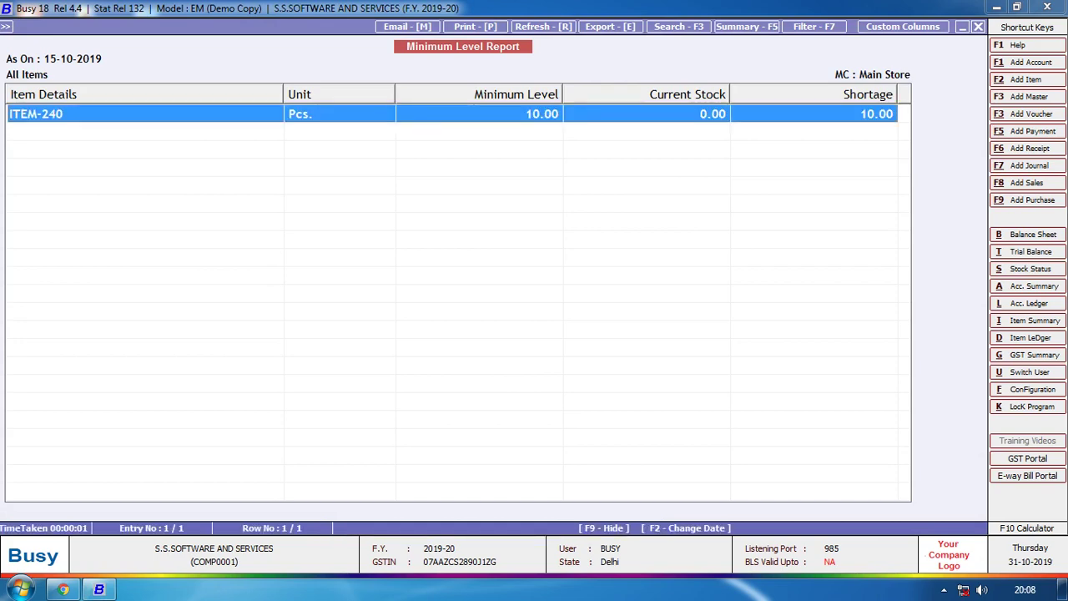
{"action": "key", "text": "Escape"}
{"action": "key", "text": "Escape"}
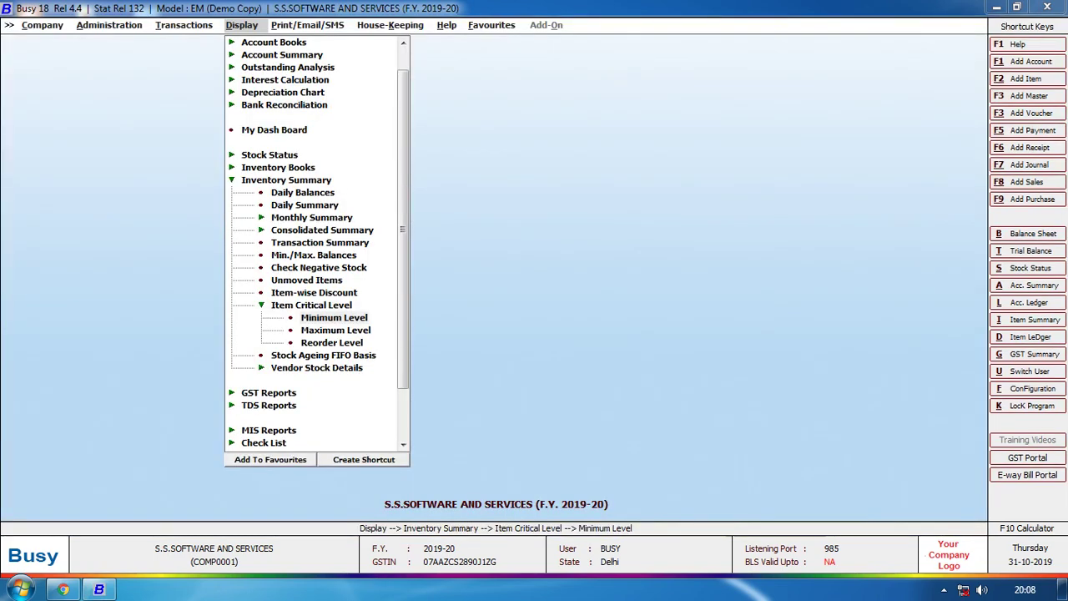
Generate the Maximum Level report as on 15-10-2019 by item name, and close it.
{"action": "key", "text": "Down"}
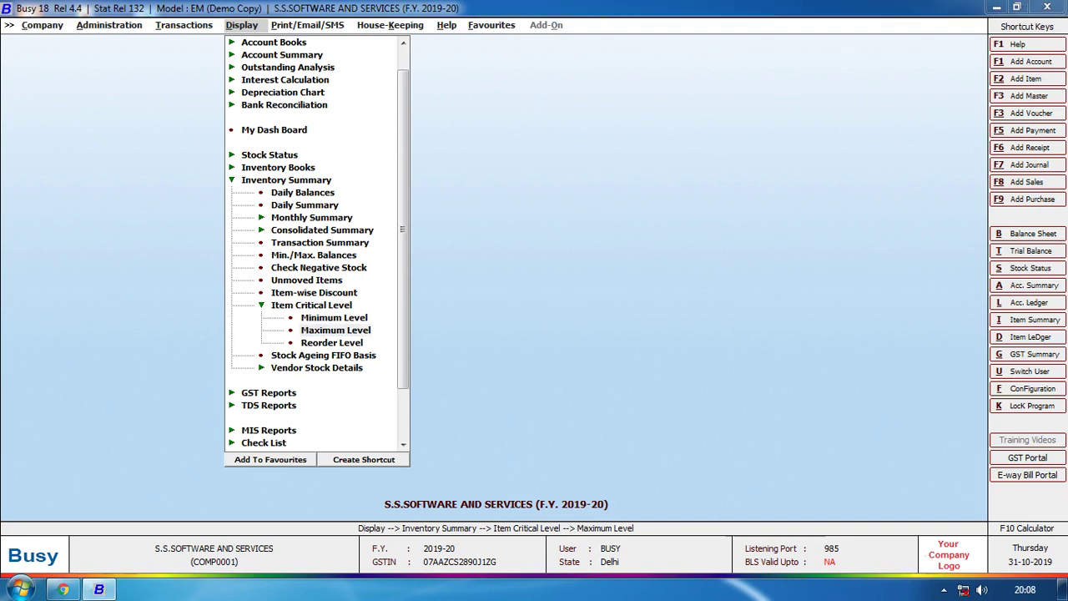
{"action": "key", "text": "Return"}
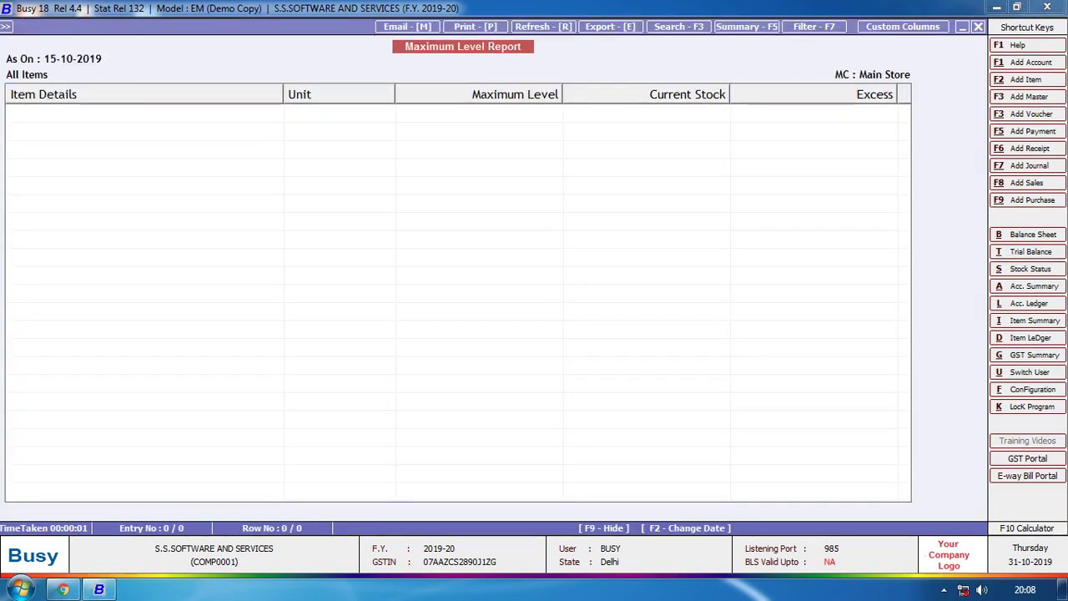
{"action": "key", "text": "Escape"}
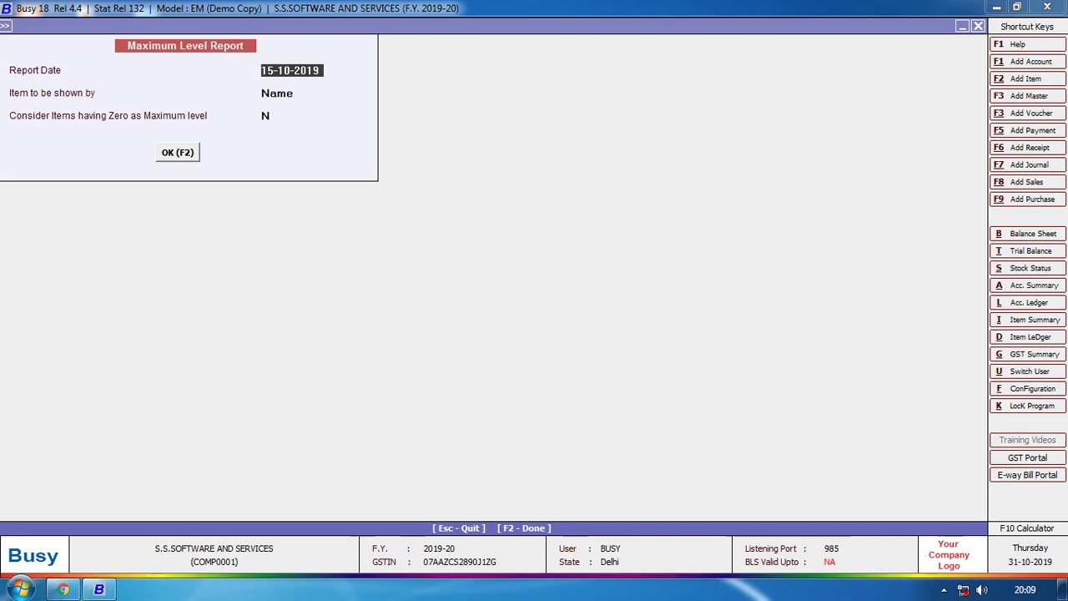
{"action": "key", "text": "Escape"}
{"action": "key", "text": "Escape"}
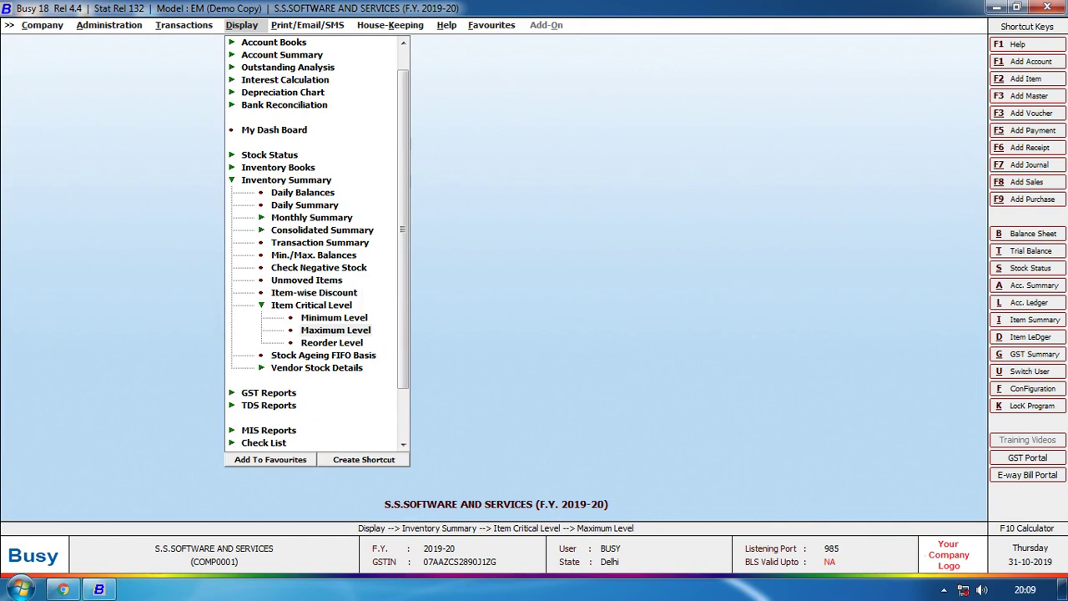
Locate the Party Ageing FIFO Basis (Receivable) report under Account Summary to compare it with stock ageing.
{"action": "key", "text": "Escape"}
{"action": "key", "text": "Down"}
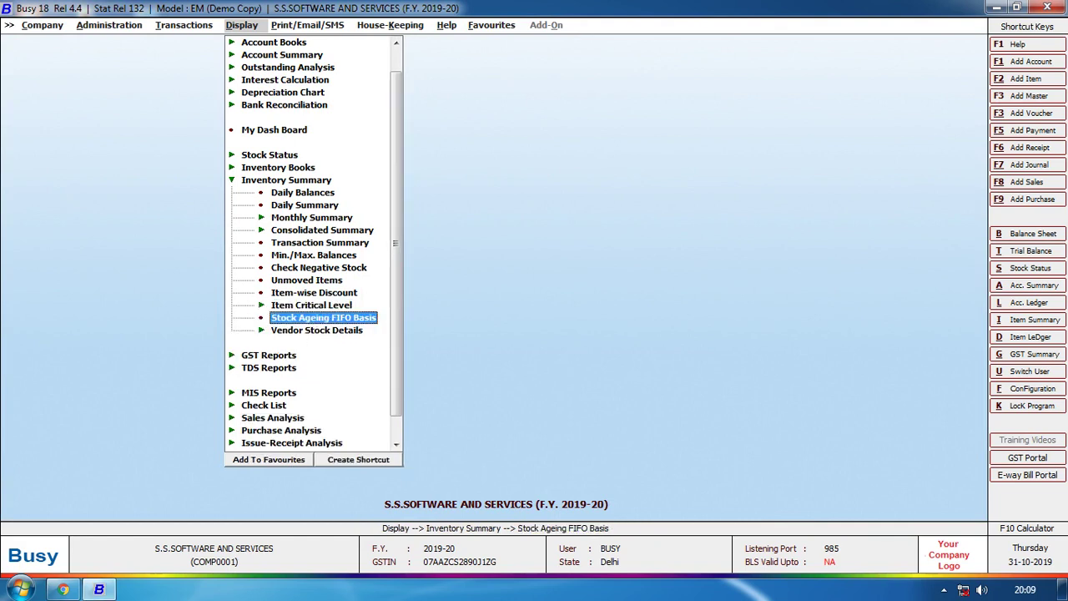
{"action": "key", "text": "Up"}
{"action": "key", "text": "Up"}
{"action": "key", "text": "Up"}
{"action": "key", "text": "Up"}
{"action": "key", "text": "Up"}
{"action": "key", "text": "Up"}
{"action": "key", "text": "Up"}
{"action": "key", "text": "Up"}
{"action": "key", "text": "Up"}
{"action": "key", "text": "Up"}
{"action": "key", "text": "Up"}
{"action": "key", "text": "Up"}
{"action": "key", "text": "Up"}
{"action": "key", "text": "Up"}
{"action": "key", "text": "Up"}
{"action": "key", "text": "Up"}
{"action": "key", "text": "Up"}
{"action": "key", "text": "Up"}
{"action": "key", "text": "Up"}
{"action": "key", "text": "Down"}
{"action": "key", "text": "Return"}
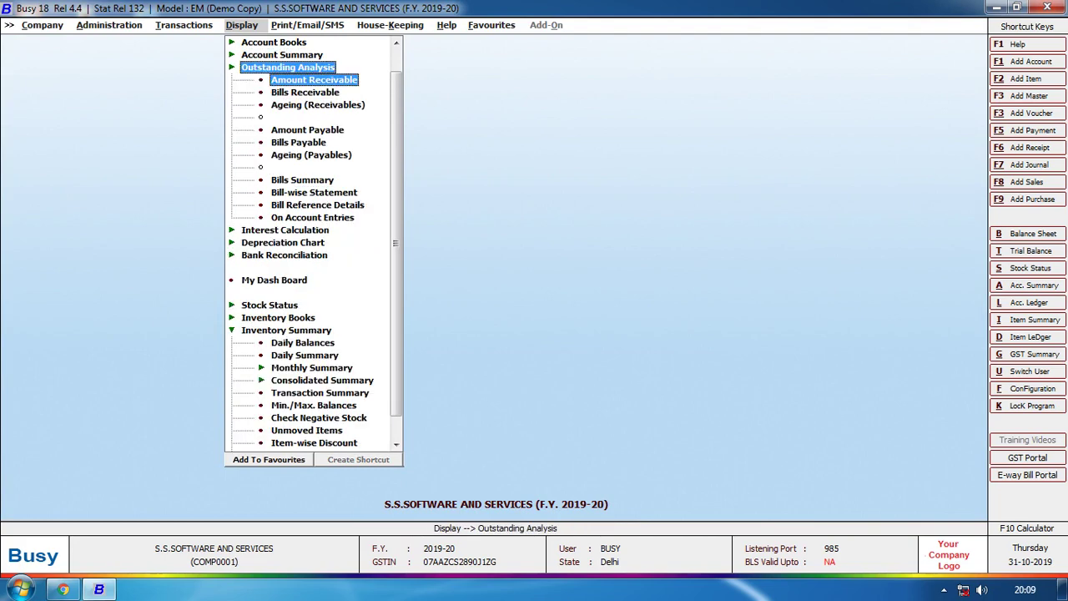
{"action": "key", "text": "Escape"}
{"action": "key", "text": "Up"}
{"action": "key", "text": "Return"}
{"action": "key", "text": "Down"}
{"action": "key", "text": "Down"}
{"action": "key", "text": "Down"}
{"action": "key", "text": "Down"}
{"action": "key", "text": "Down"}
{"action": "key", "text": "Down"}
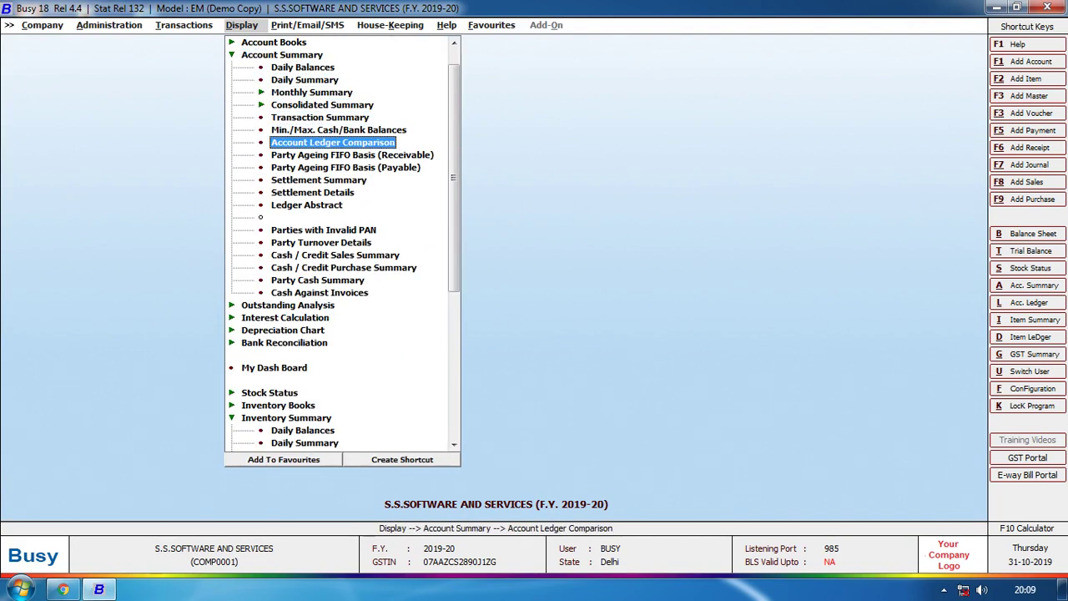
{"action": "key", "text": "Down"}
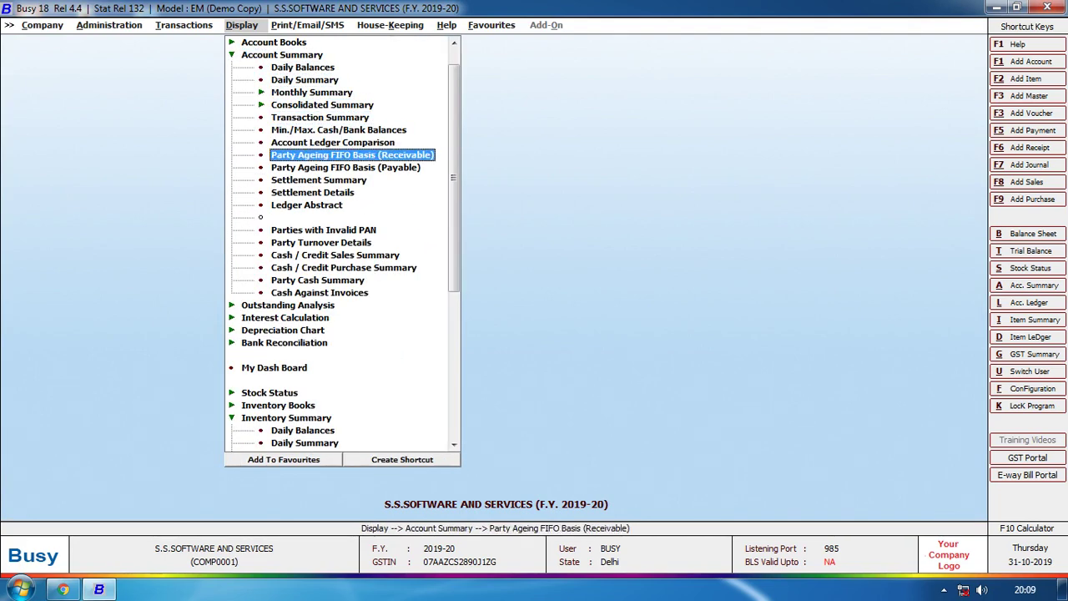
Generate the Stock Ageing FIFO Basis report under Inventory Summary for all items in Main Store as on 15-10-2019.
{"action": "key", "text": "Up"}
{"action": "key", "text": "Up"}
{"action": "key", "text": "Up"}
{"action": "key", "text": "Up"}
{"action": "key", "text": "Up"}
{"action": "key", "text": "Up"}
{"action": "key", "text": "Up"}
{"action": "key", "text": "Up"}
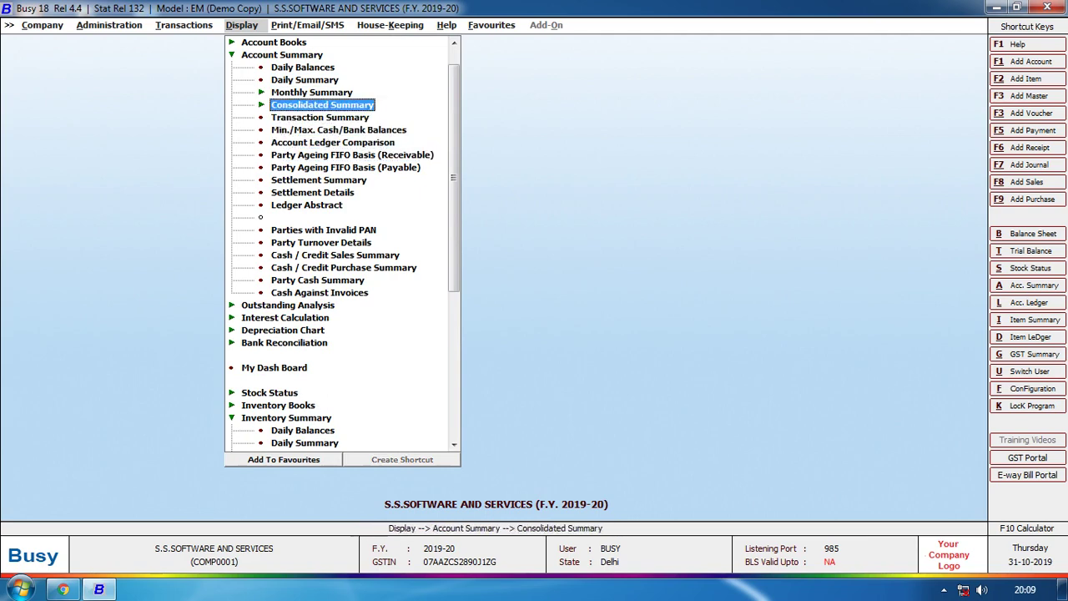
{"action": "key", "text": "Return"}
{"action": "key", "text": "Down"}
{"action": "key", "text": "Down"}
{"action": "key", "text": "Down"}
{"action": "key", "text": "Down"}
{"action": "key", "text": "Down"}
{"action": "key", "text": "Down"}
{"action": "key", "text": "Down"}
{"action": "key", "text": "Down"}
{"action": "key", "text": "Down"}
{"action": "key", "text": "Down"}
{"action": "key", "text": "Down"}
{"action": "key", "text": "Down"}
{"action": "key", "text": "Down"}
{"action": "key", "text": "Down"}
{"action": "key", "text": "Down"}
{"action": "key", "text": "Down"}
{"action": "key", "text": "Down"}
{"action": "key", "text": "Down"}
{"action": "key", "text": "Down"}
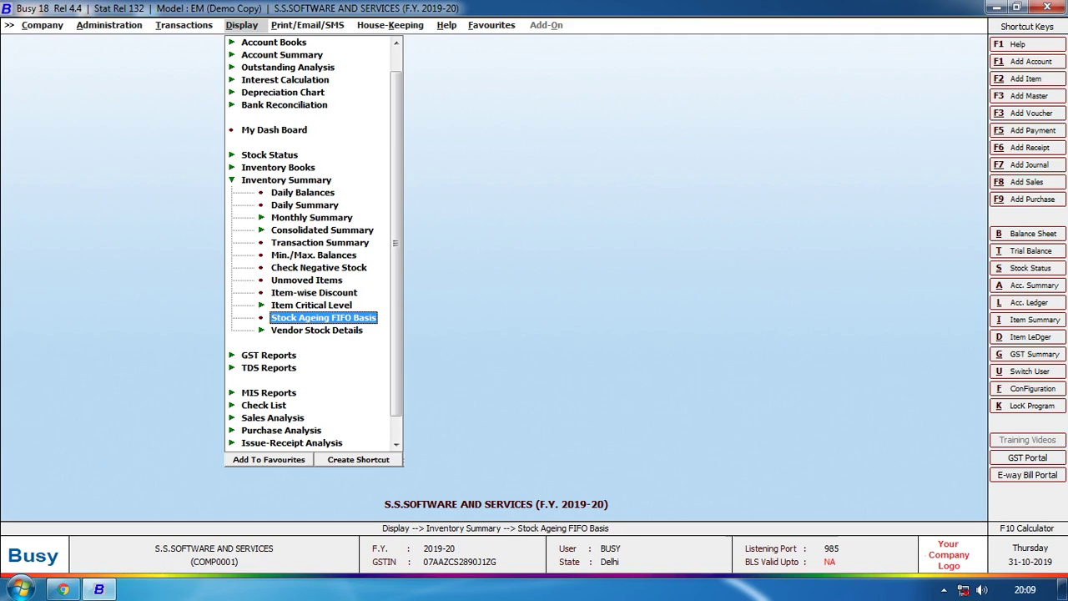
{"action": "key", "text": "Return"}
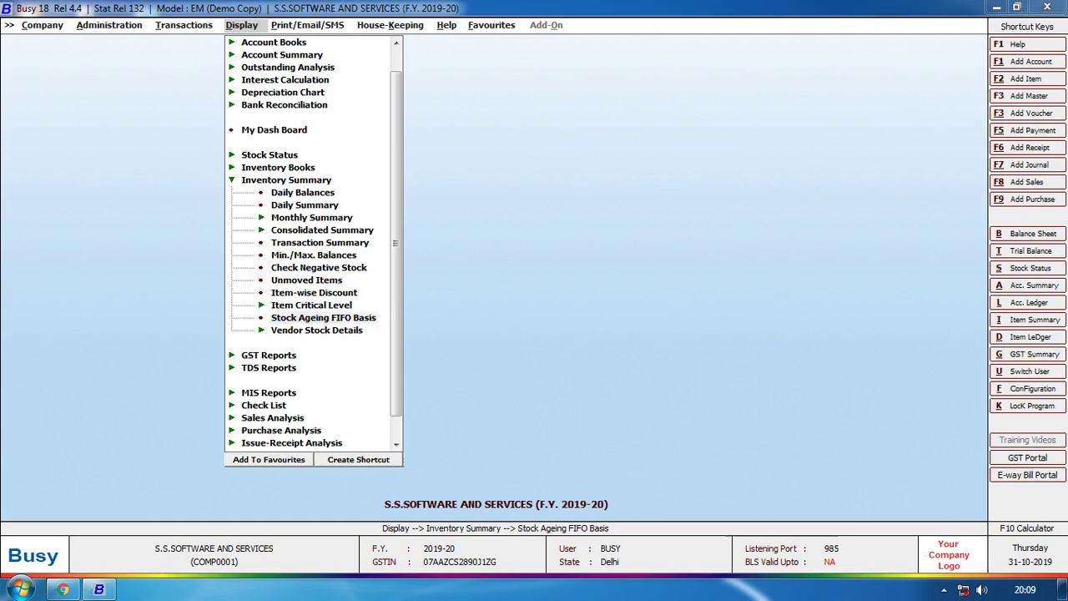
{"action": "key", "text": "F2"}
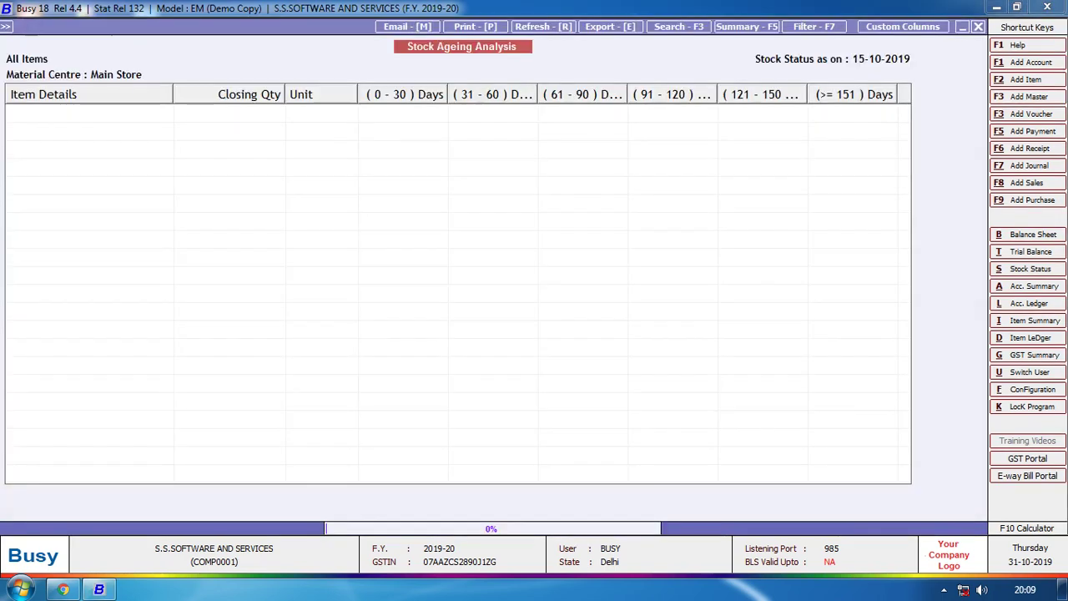
{"action": "key", "text": "Escape"}
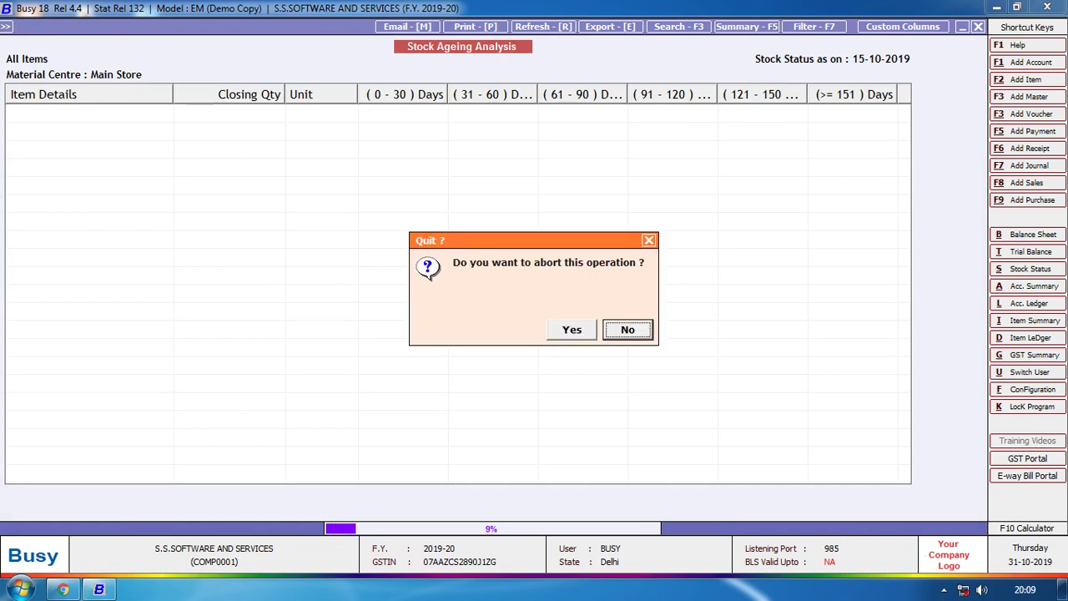
{"action": "key", "text": "Return"}
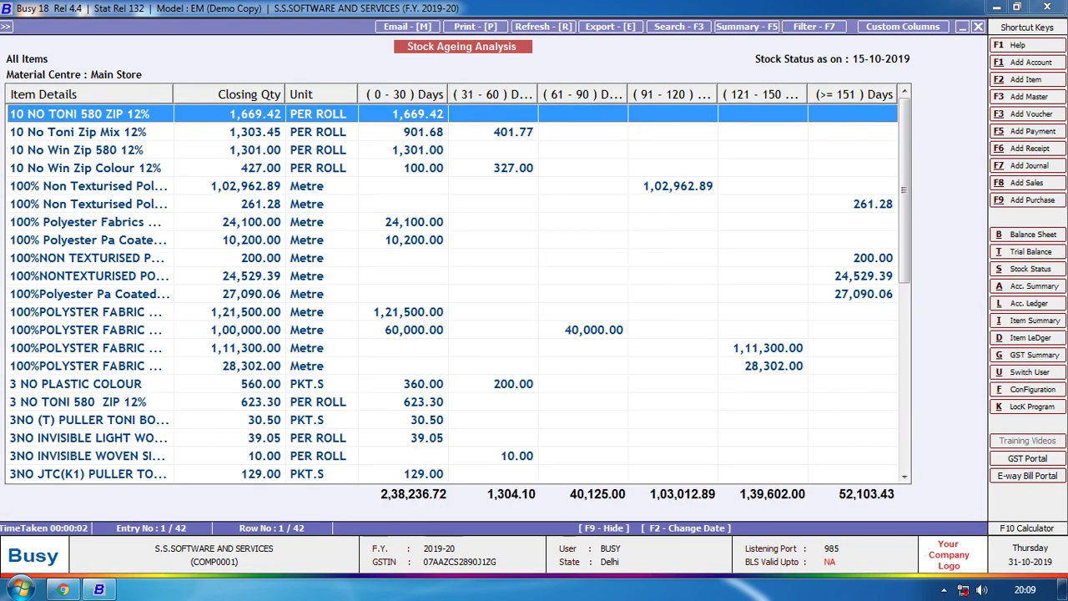
Check the ageing of the item 10 No Win Zip 580 12% and close the stock ageing report.
{"action": "left_click", "coordinate": [77, 149]}
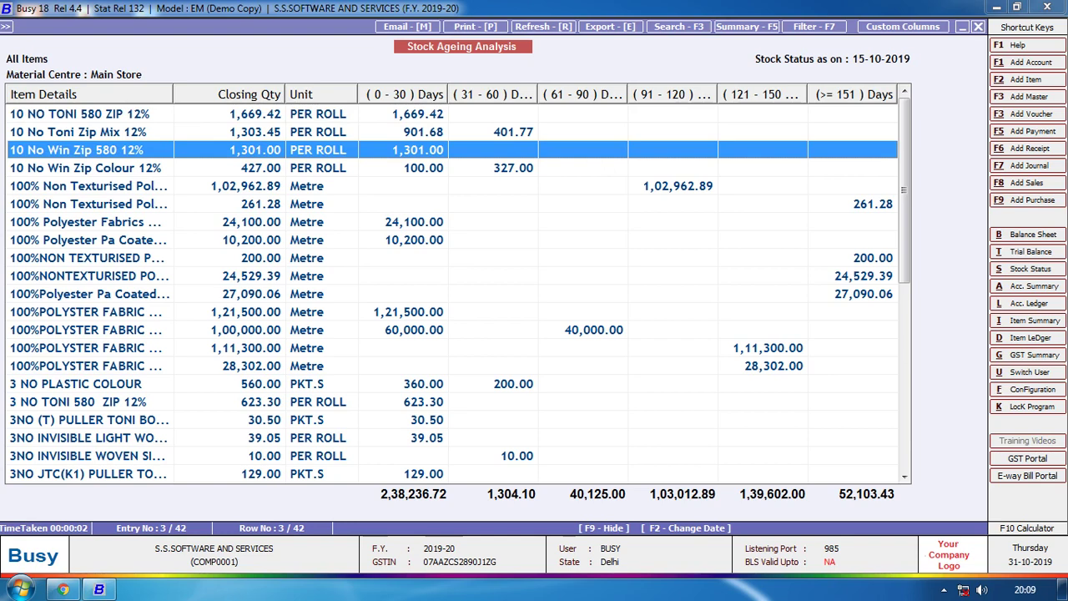
{"action": "key", "text": "Escape"}
{"action": "key", "text": "Escape"}
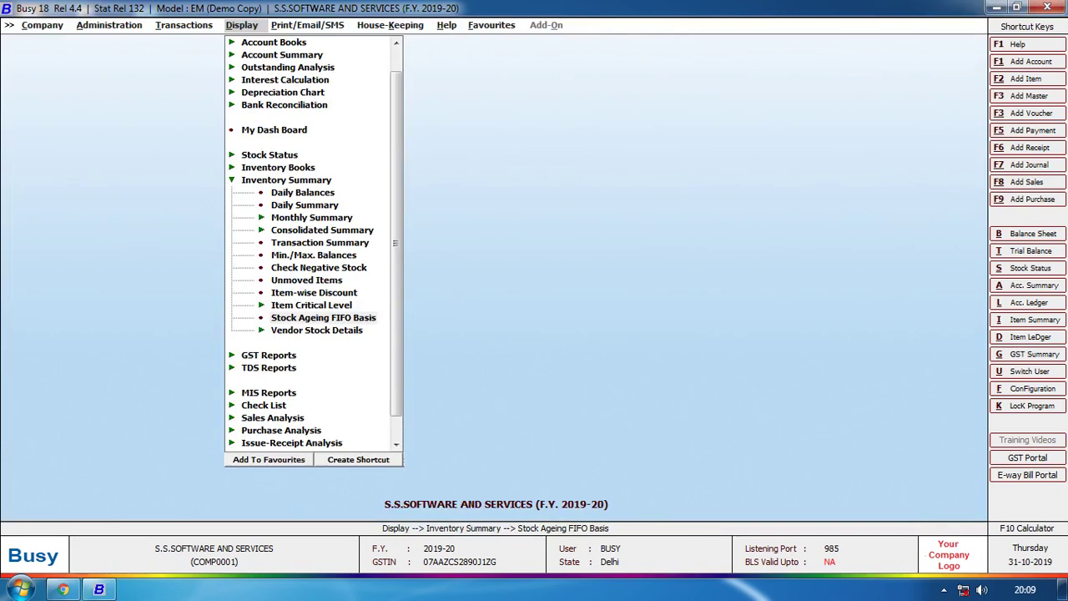
Review the inventory Ageing Analysis Time Slabs in the configuration, and close them without changes.
{"action": "key", "text": "Escape"}
{"action": "key", "text": "Left"}
{"action": "key", "text": "Left"}
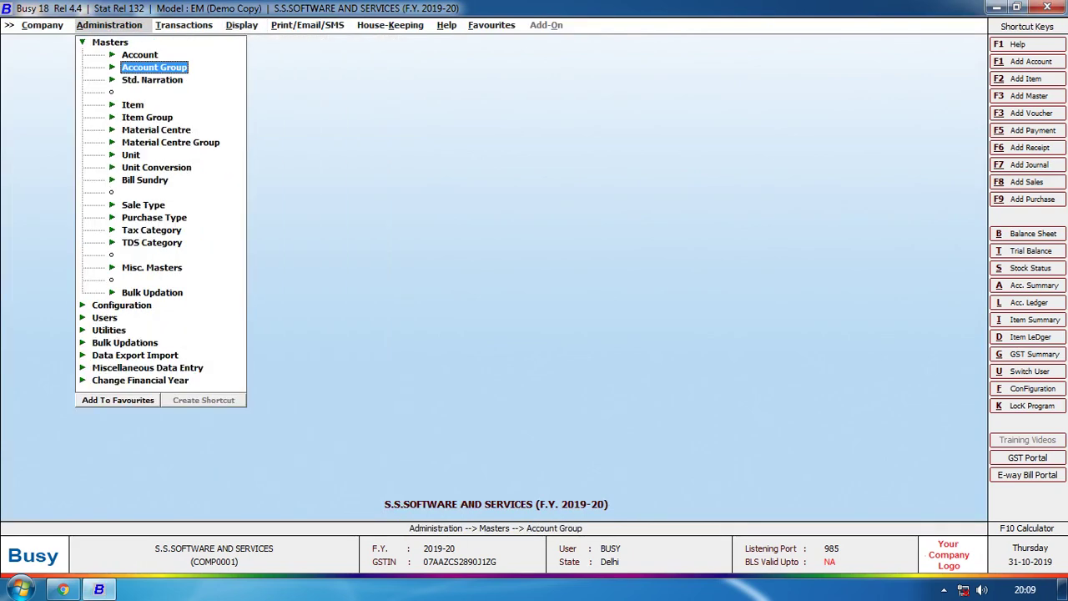
{"action": "key", "text": "Escape"}
{"action": "key", "text": "Down"}
{"action": "key", "text": "Down"}
{"action": "key", "text": "Up"}
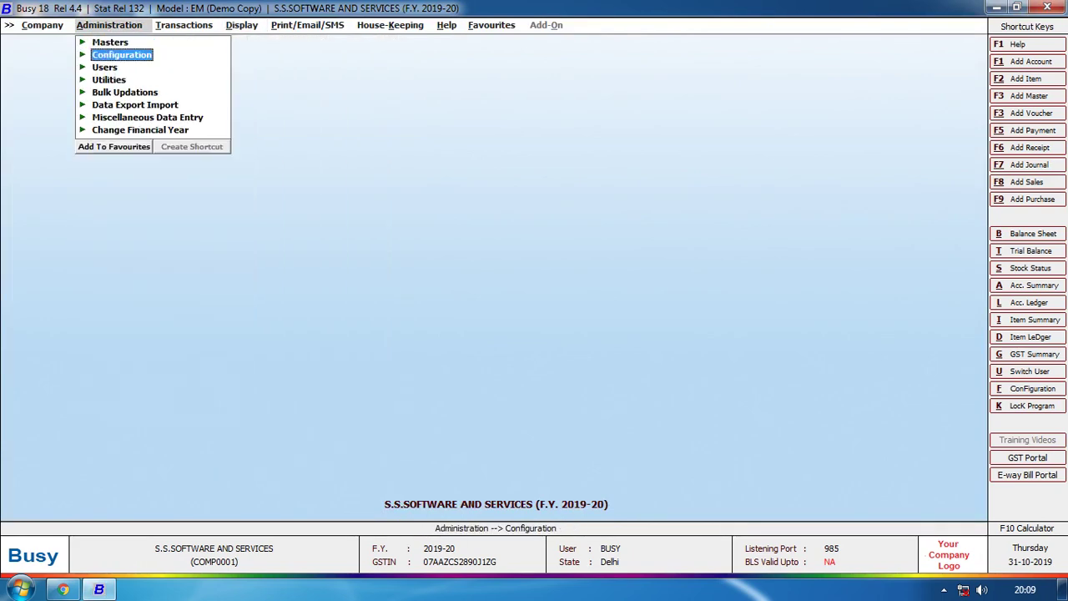
{"action": "key", "text": "Right"}
{"action": "key", "text": "Down"}
{"action": "key", "text": "Down"}
{"action": "key", "text": "Down"}
{"action": "key", "text": "Down"}
{"action": "key", "text": "Down"}
{"action": "key", "text": "Down"}
{"action": "key", "text": "Down"}
{"action": "key", "text": "Down"}
{"action": "key", "text": "Down"}
{"action": "key", "text": "Down"}
{"action": "key", "text": "Down"}
{"action": "key", "text": "Down"}
{"action": "key", "text": "Down"}
{"action": "key", "text": "Down"}
{"action": "key", "text": "Down"}
{"action": "key", "text": "Down"}
{"action": "key", "text": "Down"}
{"action": "key", "text": "Down"}
{"action": "key", "text": "Down"}
{"action": "key", "text": "Down"}
{"action": "key", "text": "Down"}
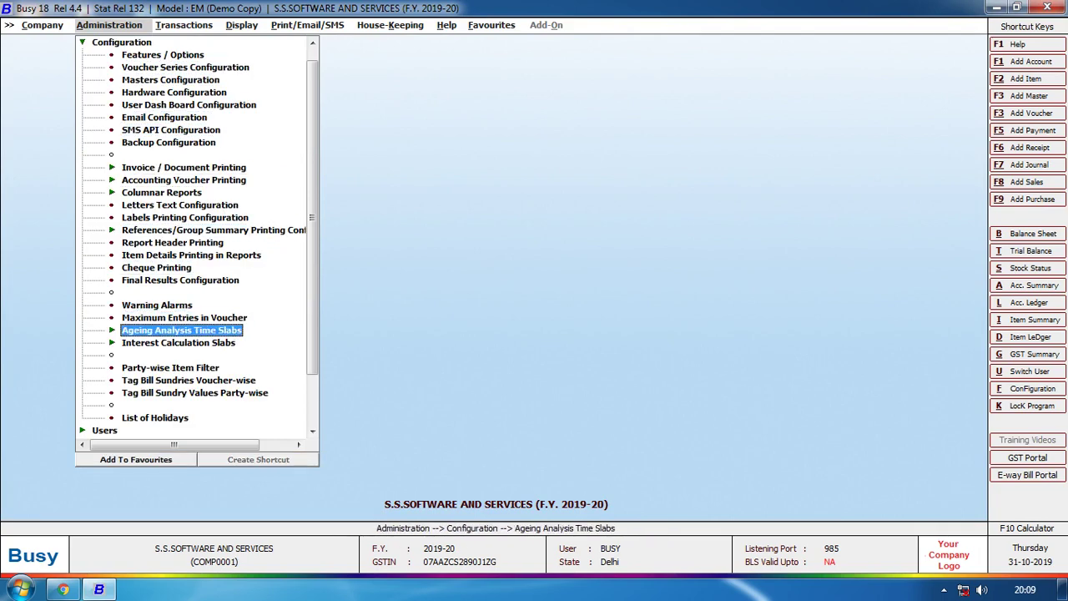
{"action": "key", "text": "Right"}
{"action": "key", "text": "Down"}
{"action": "key", "text": "Down"}
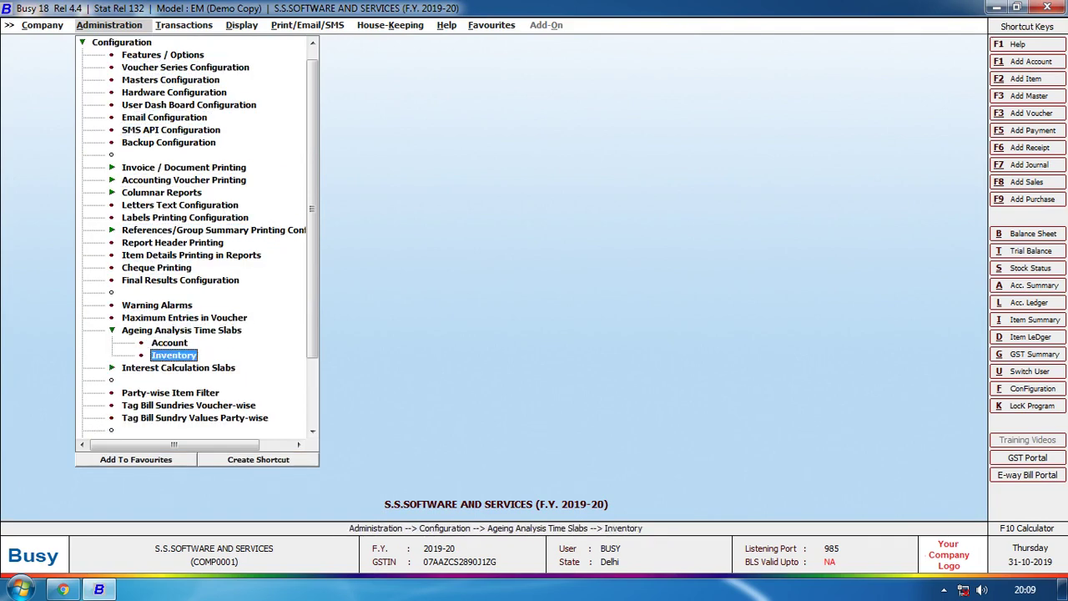
{"action": "key", "text": "Return"}
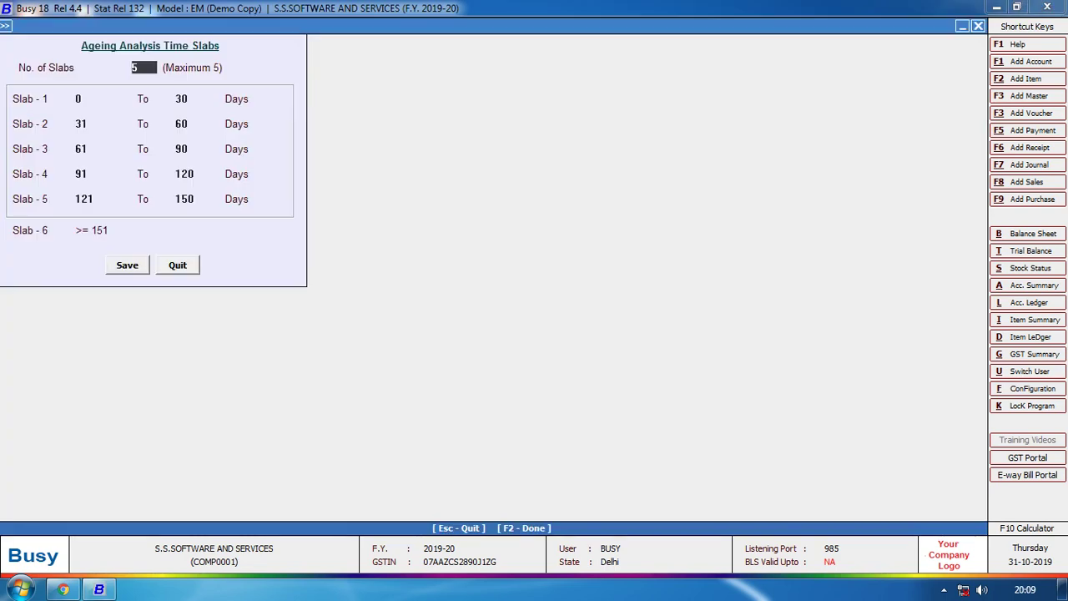
{"action": "key", "text": "Escape"}
{"action": "key", "text": "Escape"}
Look through the Inventory Summary reports down to Vendor Stock Details, then collapse the group and go to MIS Reports.
{"action": "key", "text": "Right"}
{"action": "key", "text": "Right"}
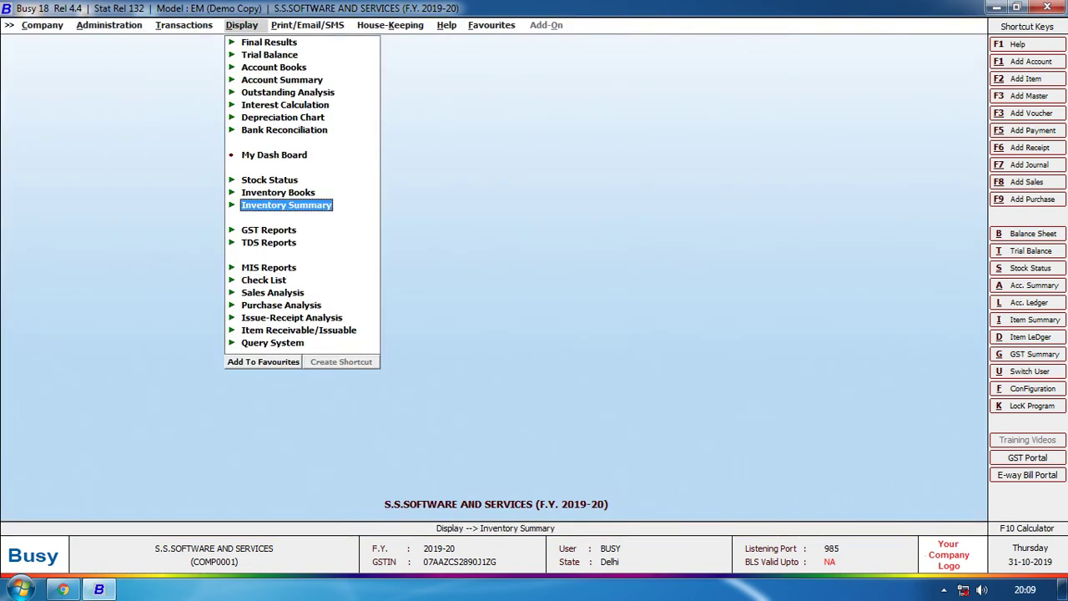
{"action": "key", "text": "Right"}
{"action": "key", "text": "Down"}
{"action": "key", "text": "Down"}
{"action": "key", "text": "Down"}
{"action": "key", "text": "Down"}
{"action": "key", "text": "Down"}
{"action": "key", "text": "Down"}
{"action": "key", "text": "Down"}
{"action": "key", "text": "Down"}
{"action": "key", "text": "Down"}
{"action": "key", "text": "Down"}
{"action": "key", "text": "Down"}
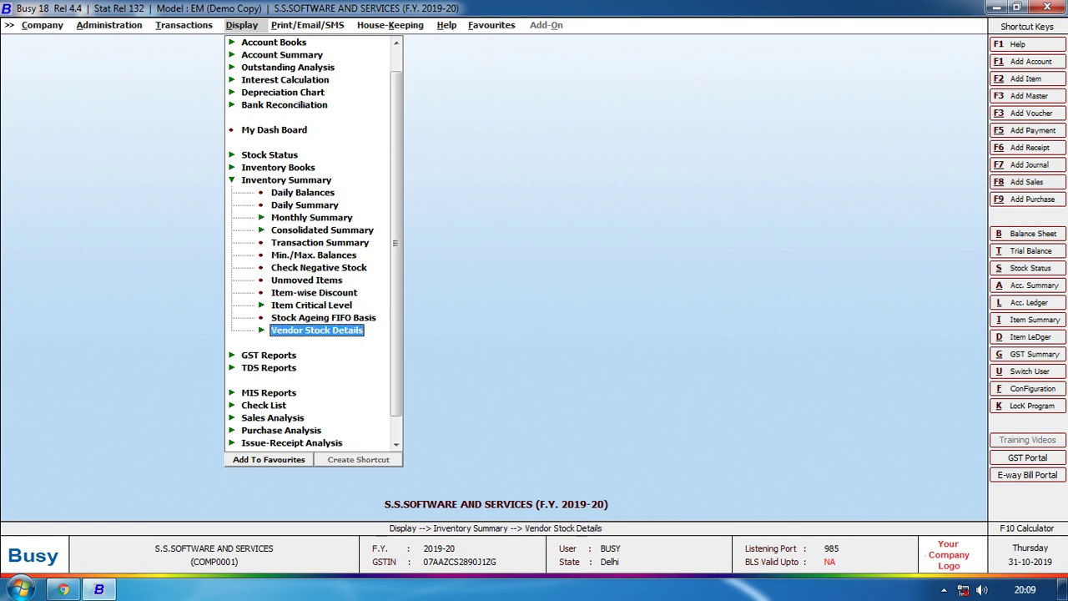
{"action": "key", "text": "Up"}
{"action": "key", "text": "Up"}
{"action": "key", "text": "Up"}
{"action": "key", "text": "Up"}
{"action": "key", "text": "Up"}
{"action": "key", "text": "Up"}
{"action": "key", "text": "Up"}
{"action": "key", "text": "Up"}
{"action": "key", "text": "Up"}
{"action": "key", "text": "Up"}
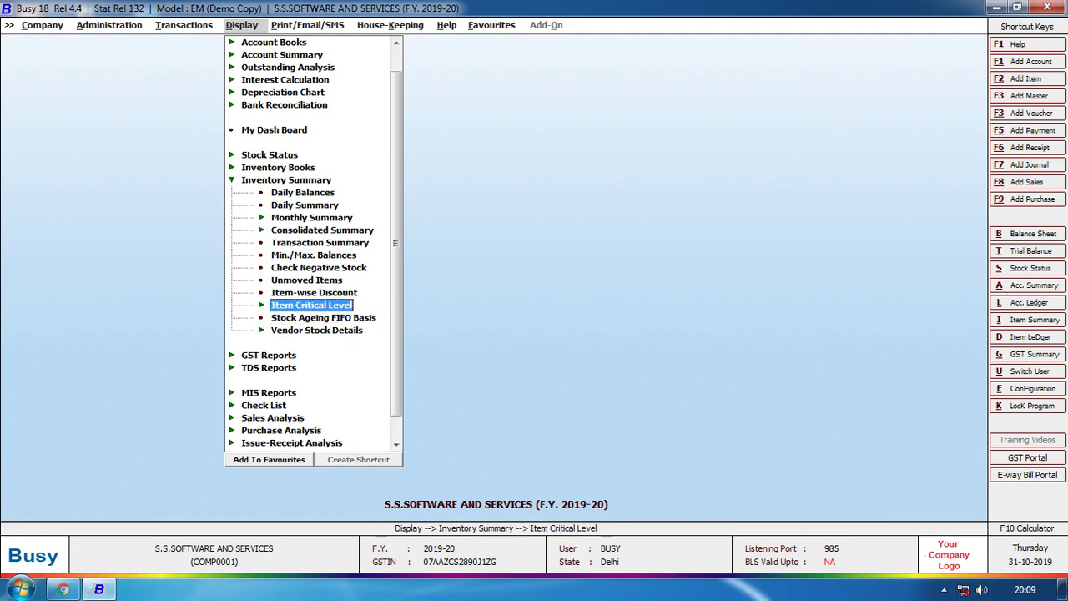
{"action": "key", "text": "Up"}
{"action": "key", "text": "Up"}
{"action": "key", "text": "Left"}
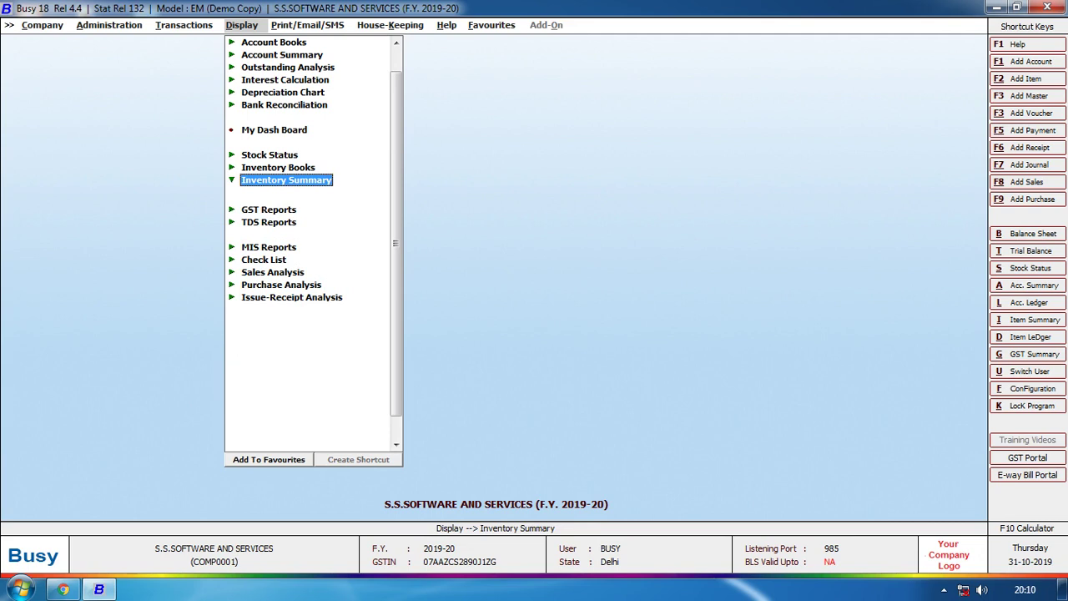
{"action": "key", "text": "Down"}
{"action": "key", "text": "Down"}
{"action": "key", "text": "Down"}
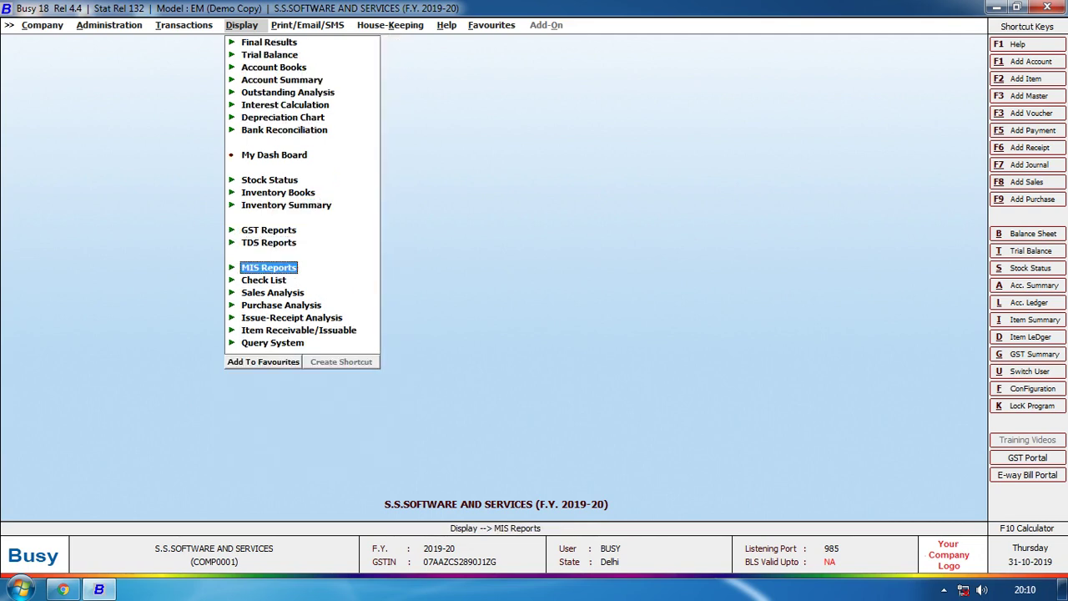
{"action": "key", "text": "super+d"}
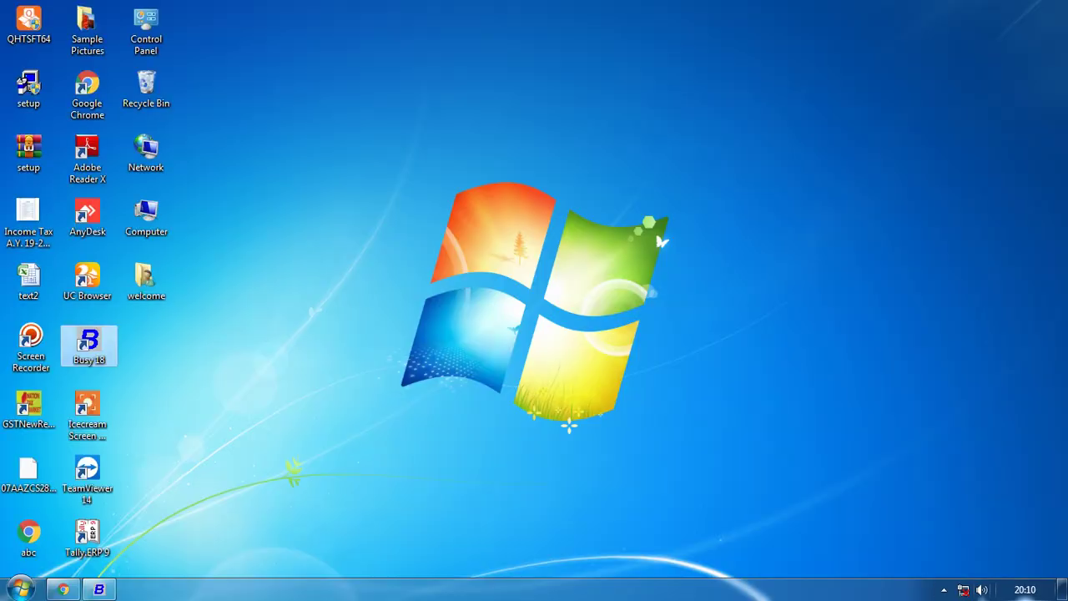
{"action": "left_click", "coordinate": [944, 590]}
{"action": "left_click", "coordinate": [968, 464]}
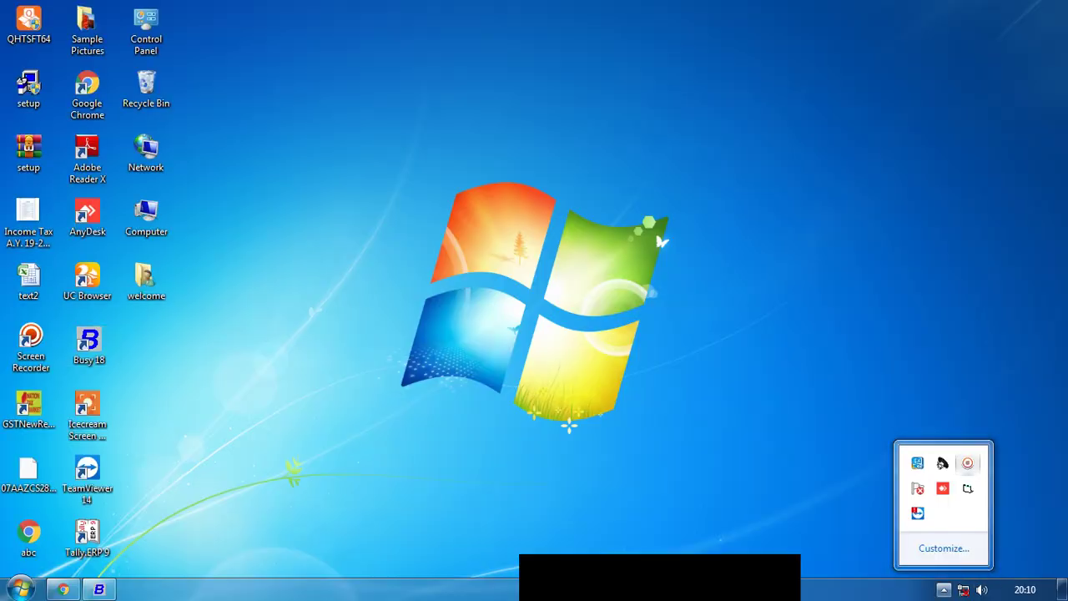